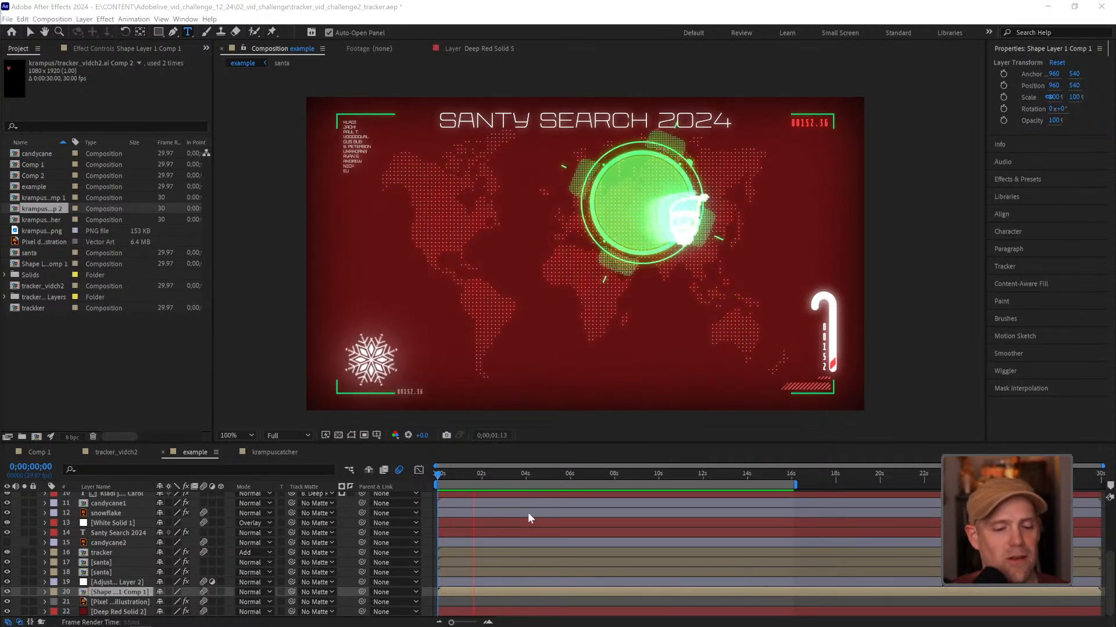
Step: Open the tracker_vidch2 composition and examine its Santa, Krampus, snowflake, candy cane and tracker ring artwork up close
{"action": "left_click", "coordinate": [119, 452]}
{"action": "scroll", "coordinate": [584, 310], "scroll_direction": "down", "scroll_amount": 2}
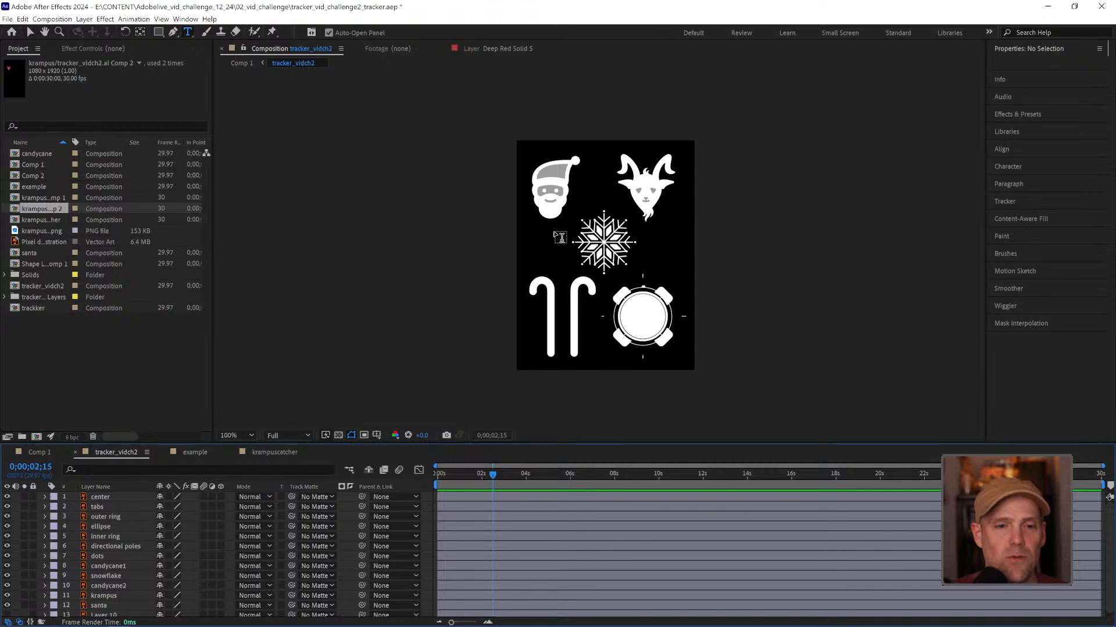
{"action": "scroll", "coordinate": [561, 237], "scroll_direction": "up", "scroll_amount": 2}
{"action": "scroll", "coordinate": [585, 236], "scroll_direction": "down", "scroll_amount": 2}
{"action": "scroll", "coordinate": [619, 229], "scroll_direction": "up", "scroll_amount": 1}
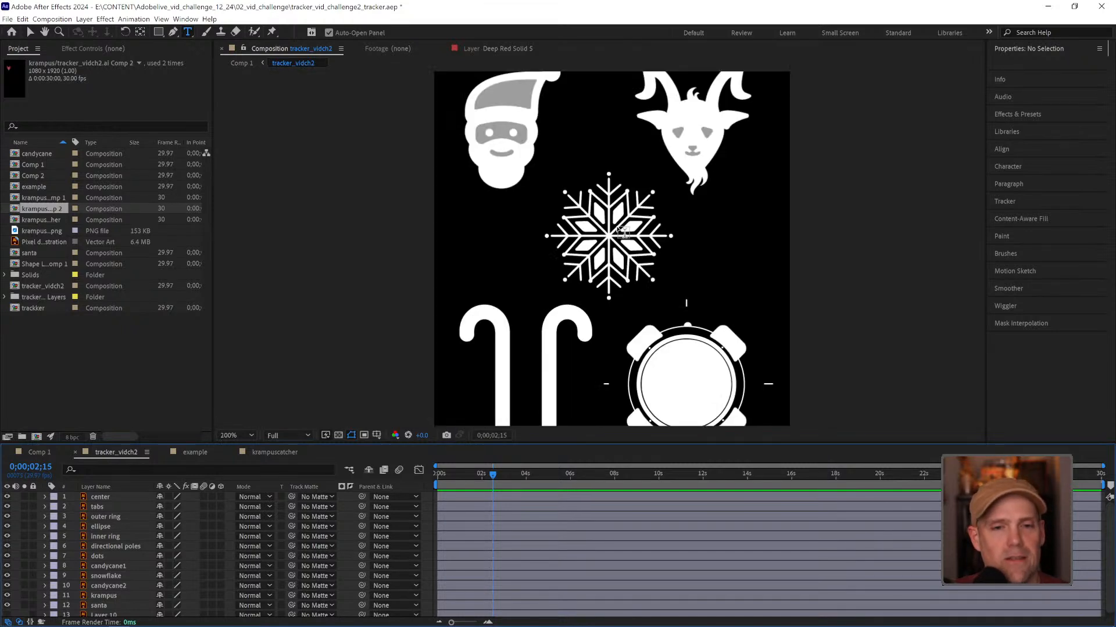
{"action": "left_click_drag", "start_coordinate": [643, 184], "coordinate": [634, 207]}
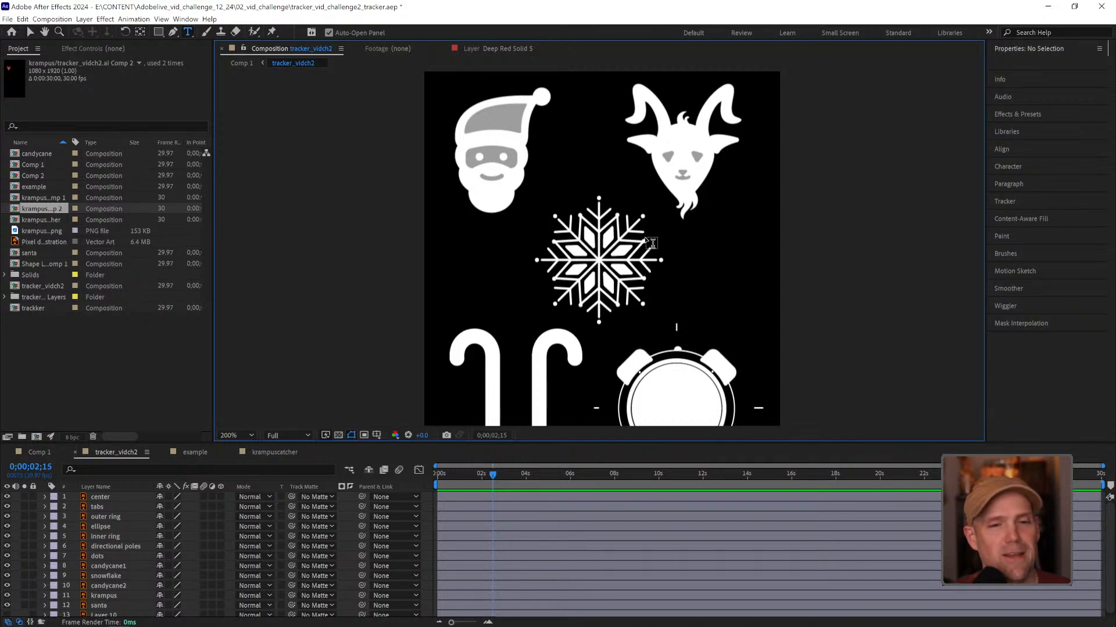
{"action": "right_click", "coordinate": [657, 280]}
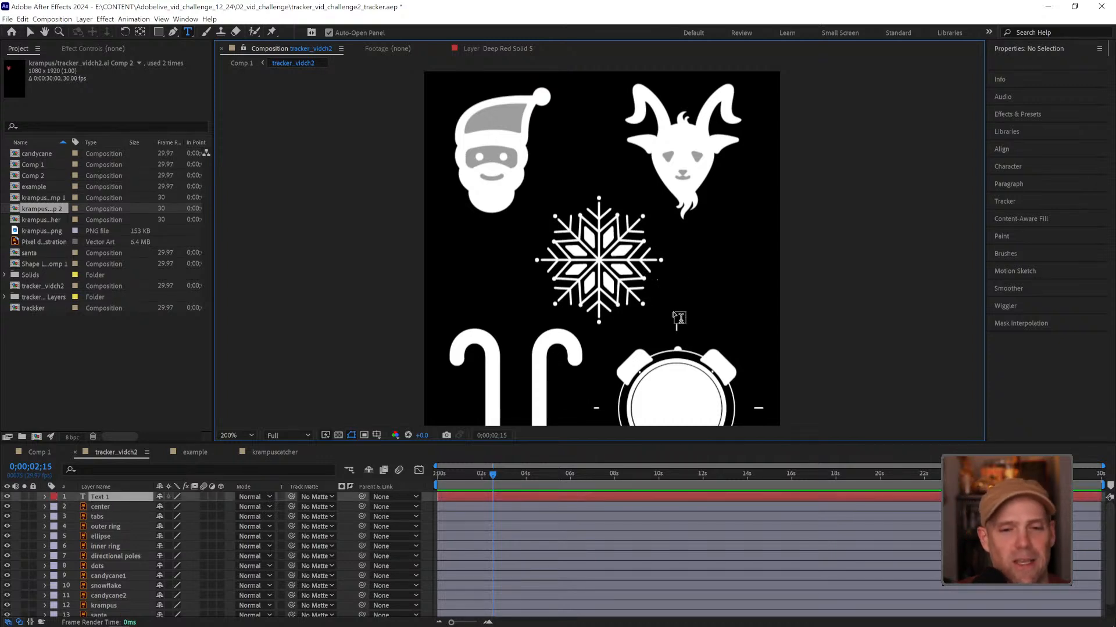
{"action": "left_click", "coordinate": [767, 258]}
{"action": "left_click", "coordinate": [738, 320]}
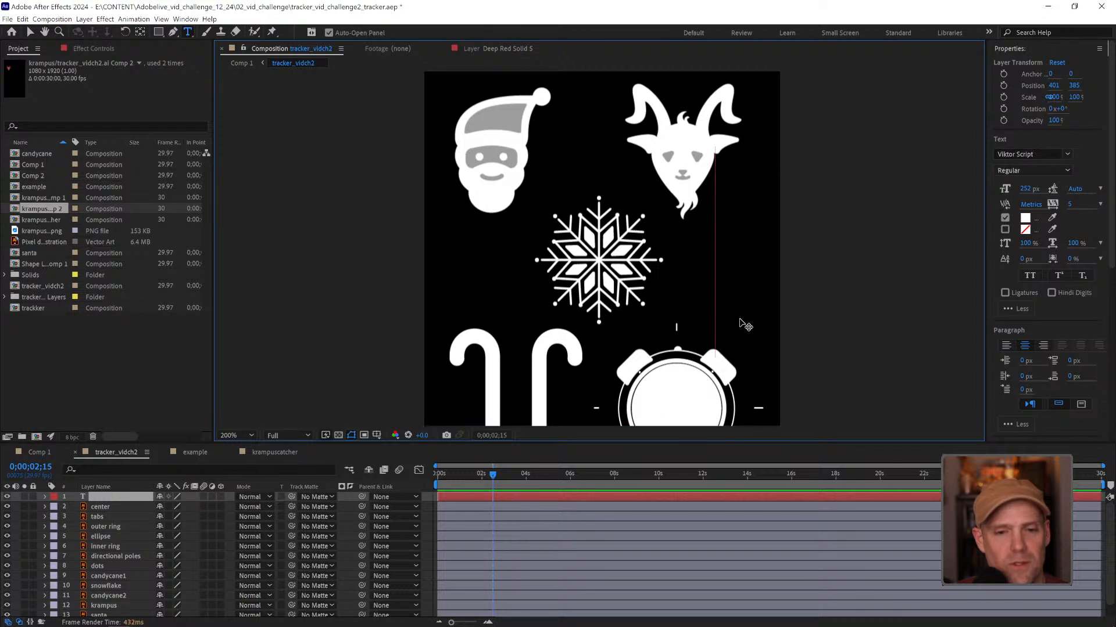
{"action": "key", "text": "v"}
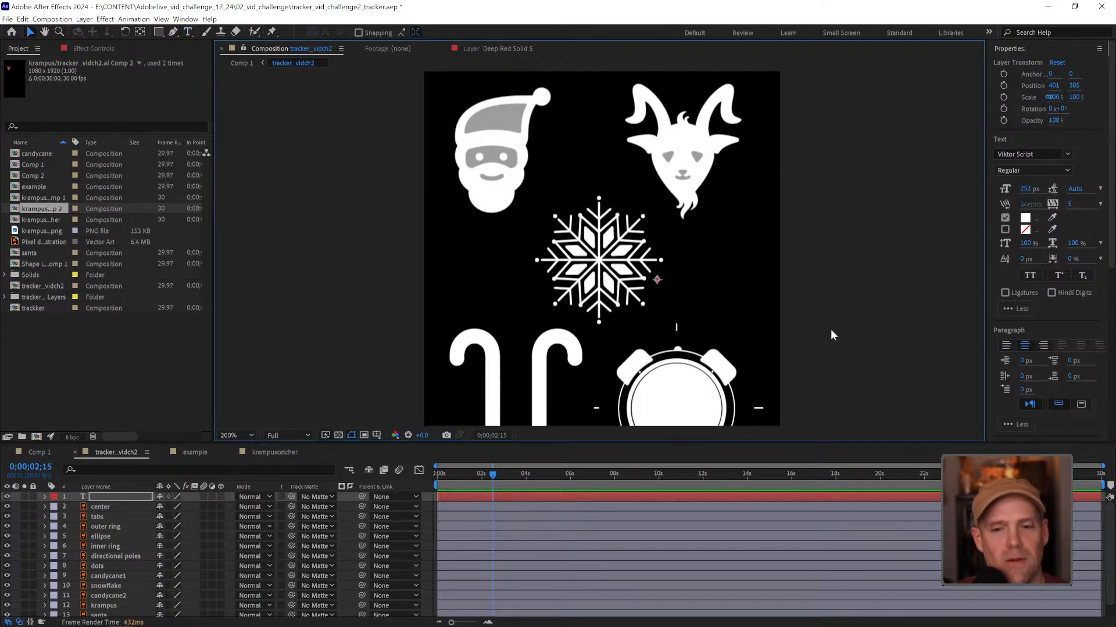
{"action": "left_click", "coordinate": [831, 330]}
{"action": "key", "text": "space"}
{"action": "left_click_drag", "start_coordinate": [736, 356], "coordinate": [707, 240]}
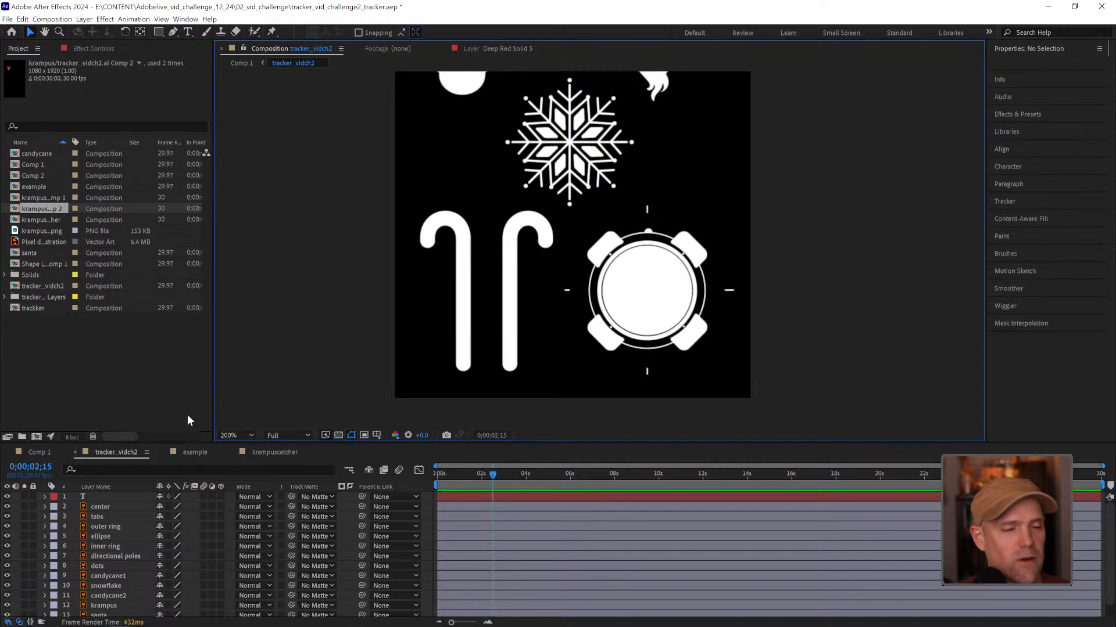
Step: In Comp 1, try to create shapes from the center Illustrator vector layer
{"action": "left_click", "coordinate": [34, 453]}
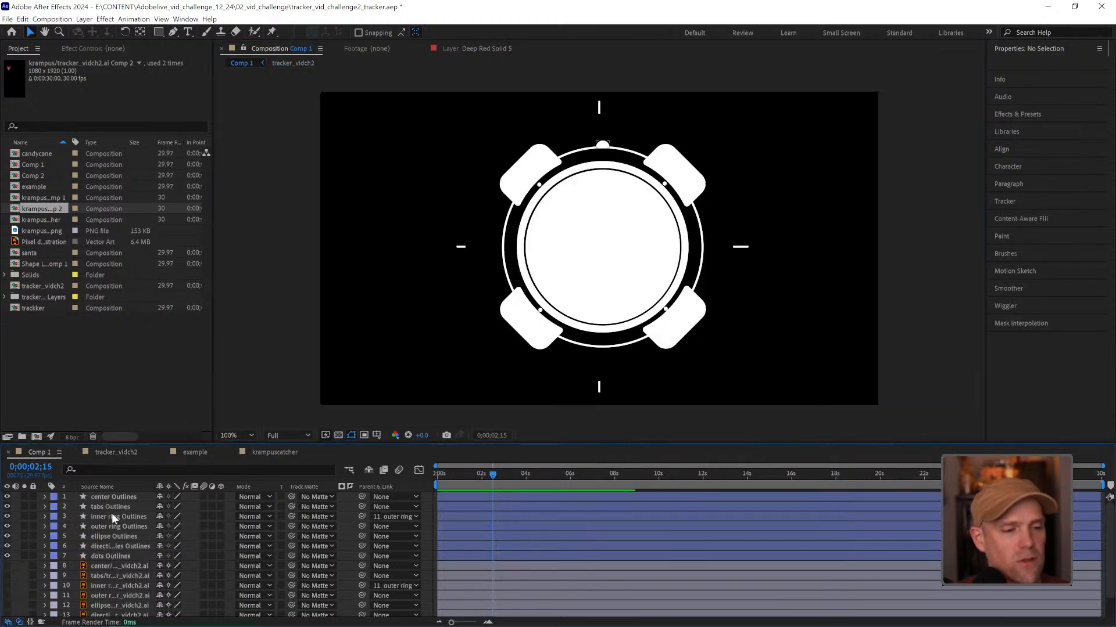
{"action": "left_click", "coordinate": [123, 563]}
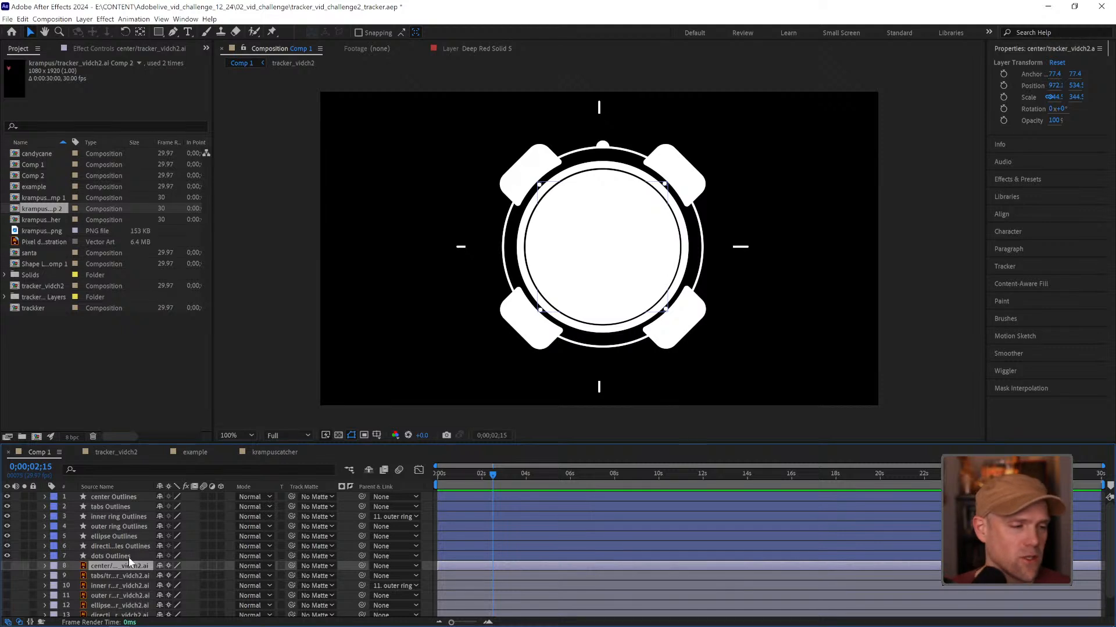
{"action": "right_click", "coordinate": [130, 566]}
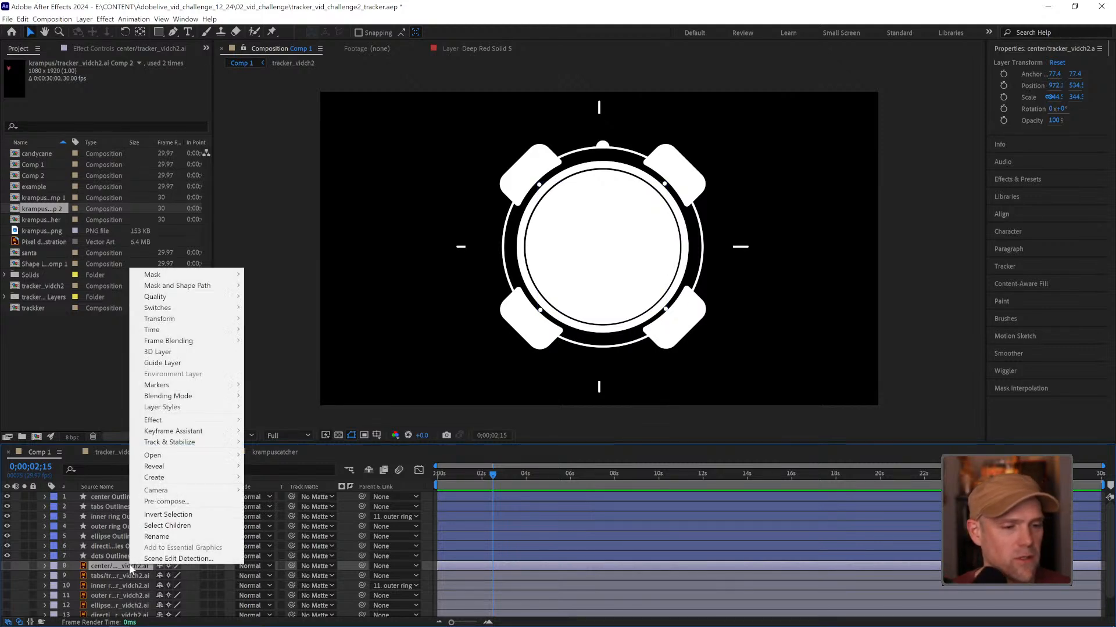
{"action": "right_click", "coordinate": [113, 565]}
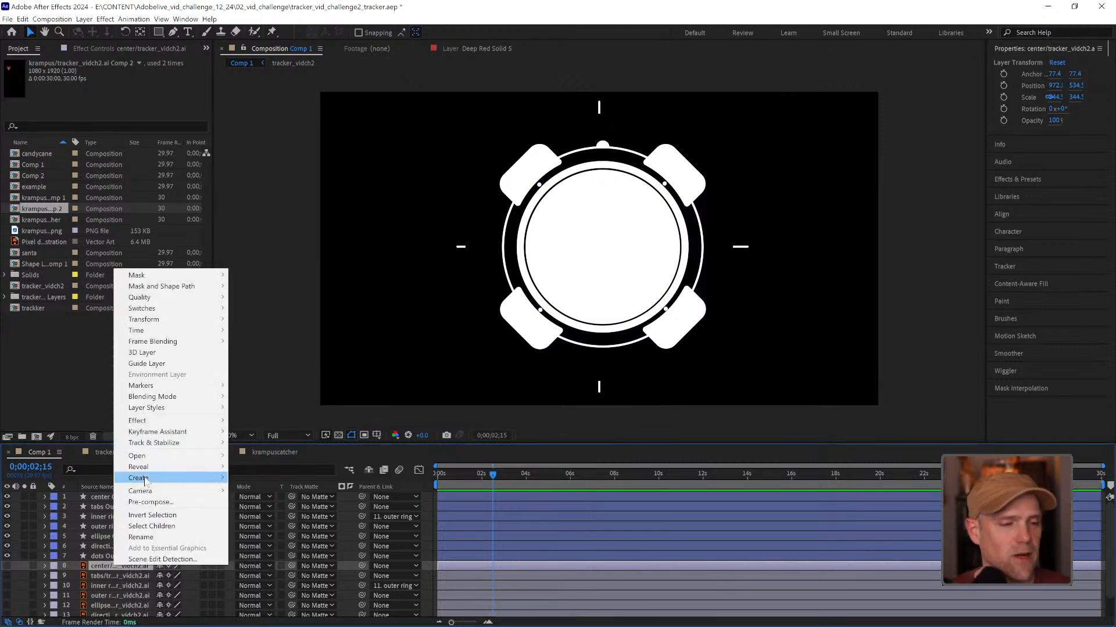
{"action": "mouse_move", "coordinate": [139, 478]}
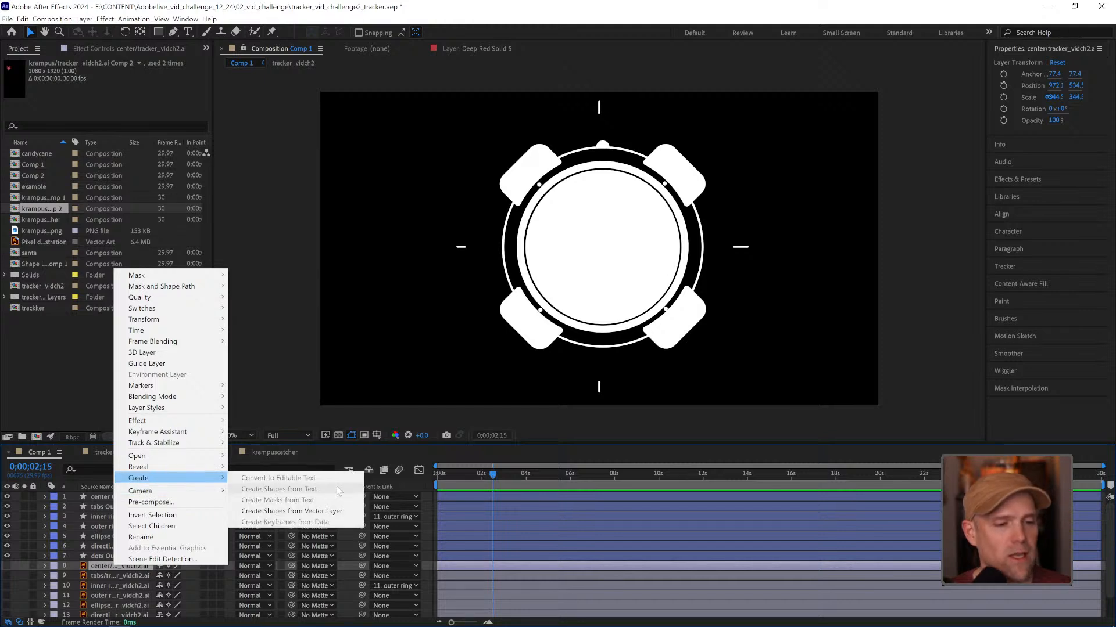
{"action": "left_click", "coordinate": [292, 511]}
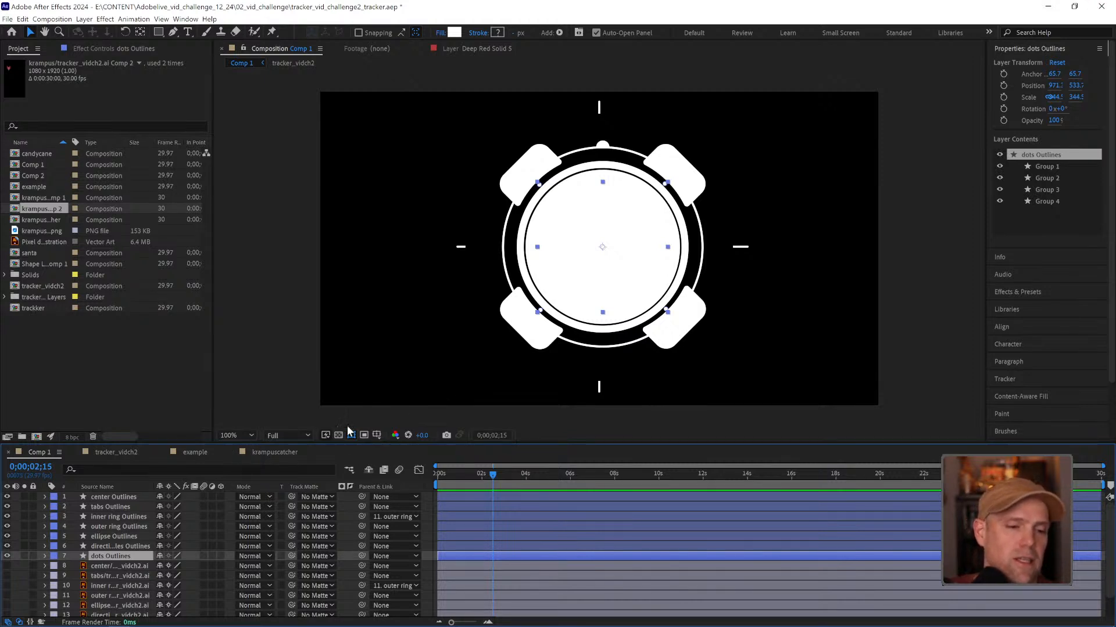
Step: Create a new 30-second composition with the HD 1920x1080, 29.97 fps preset, keeping the default name
{"action": "left_click", "coordinate": [36, 436]}
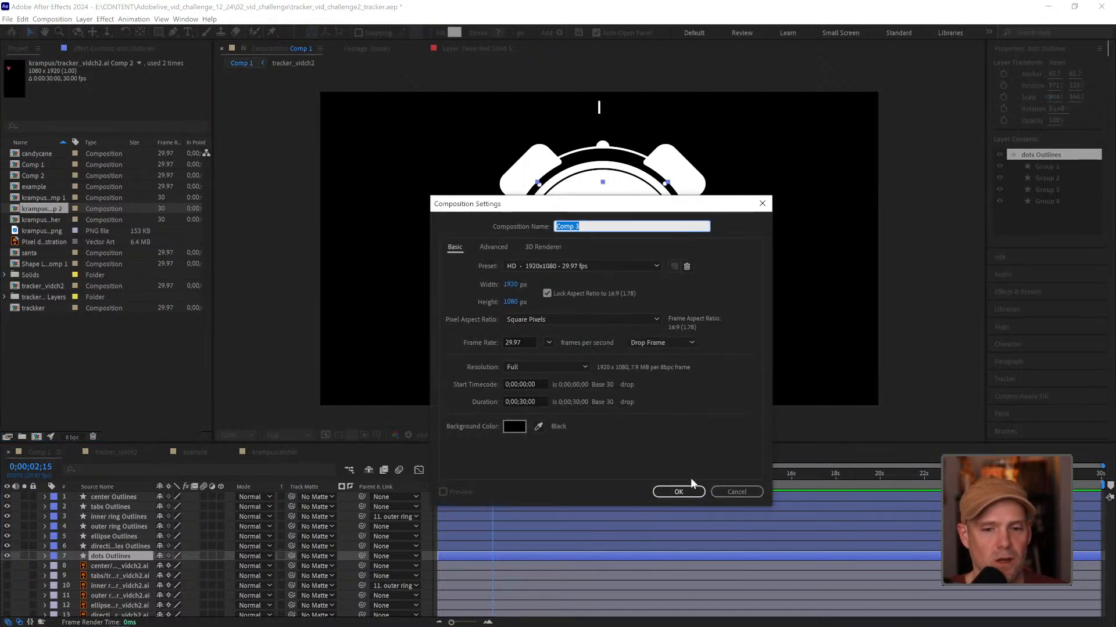
{"action": "left_click", "coordinate": [683, 492]}
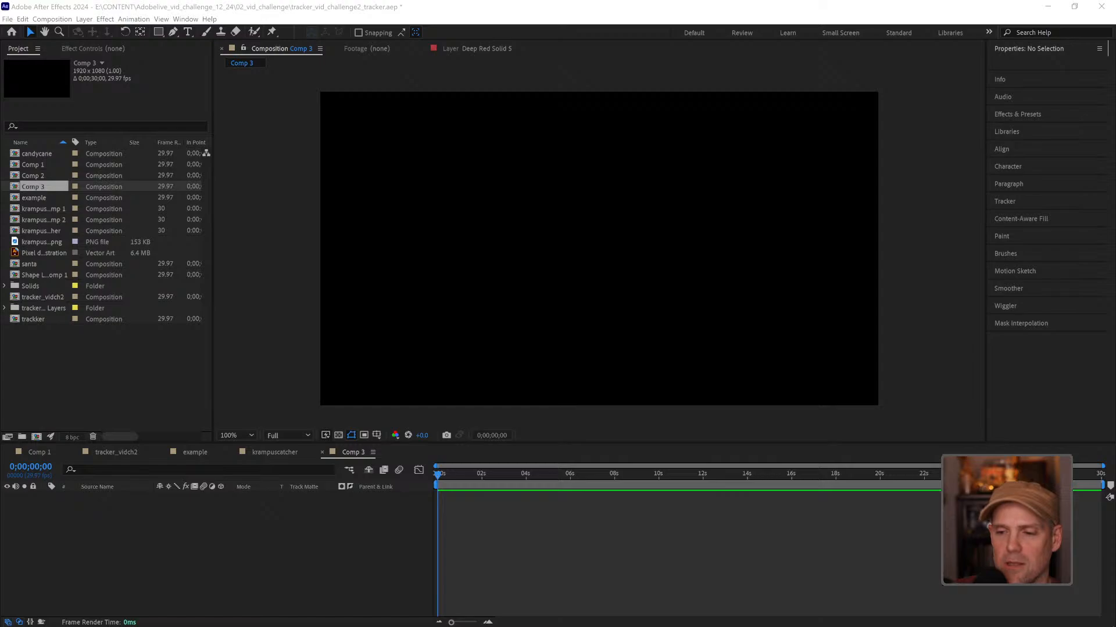
Step: Switch to the browser, look through the free world map images on Adobe Stock, and return to After Effects
{"action": "key", "text": "alt+Tab"}
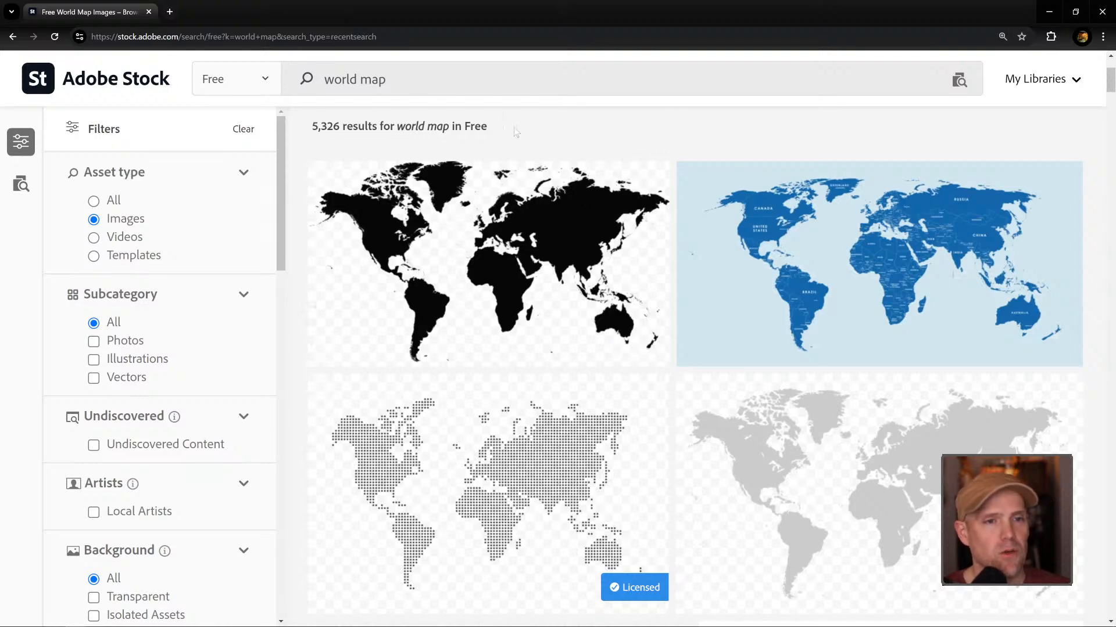
{"action": "scroll", "coordinate": [536, 131], "scroll_direction": "down", "scroll_amount": 2}
{"action": "scroll", "coordinate": [521, 138], "scroll_direction": "up", "scroll_amount": 2}
{"action": "scroll", "coordinate": [520, 138], "scroll_direction": "down", "scroll_amount": 4}
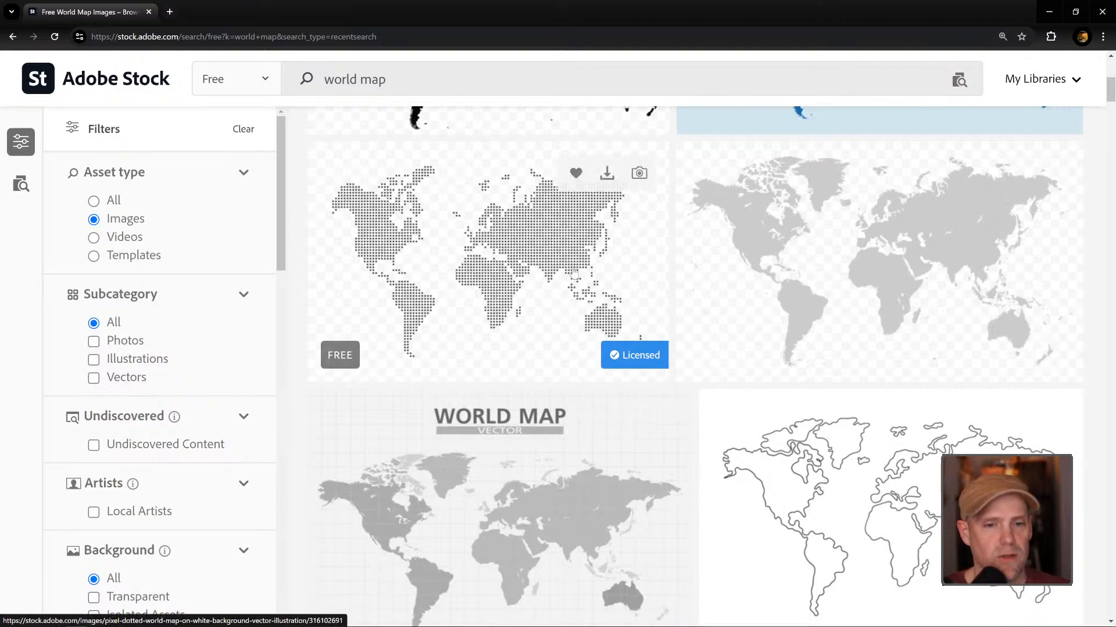
{"action": "scroll", "coordinate": [488, 226], "scroll_direction": "down", "scroll_amount": 1}
{"action": "scroll", "coordinate": [667, 289], "scroll_direction": "up", "scroll_amount": 3}
{"action": "scroll", "coordinate": [667, 290], "scroll_direction": "down", "scroll_amount": 2}
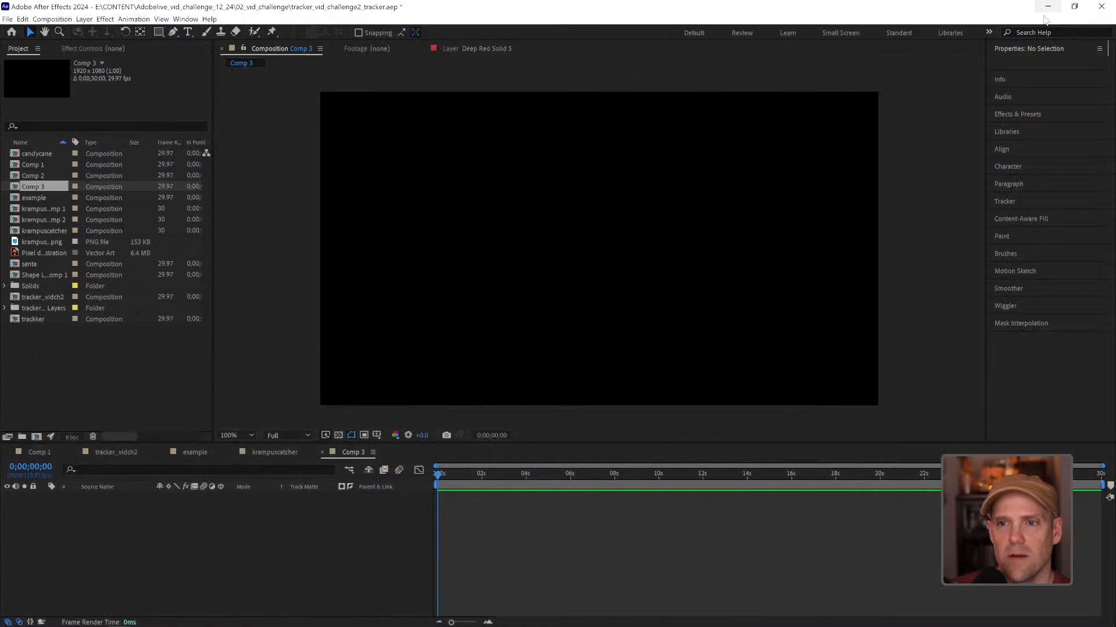
{"action": "left_click", "coordinate": [1049, 11]}
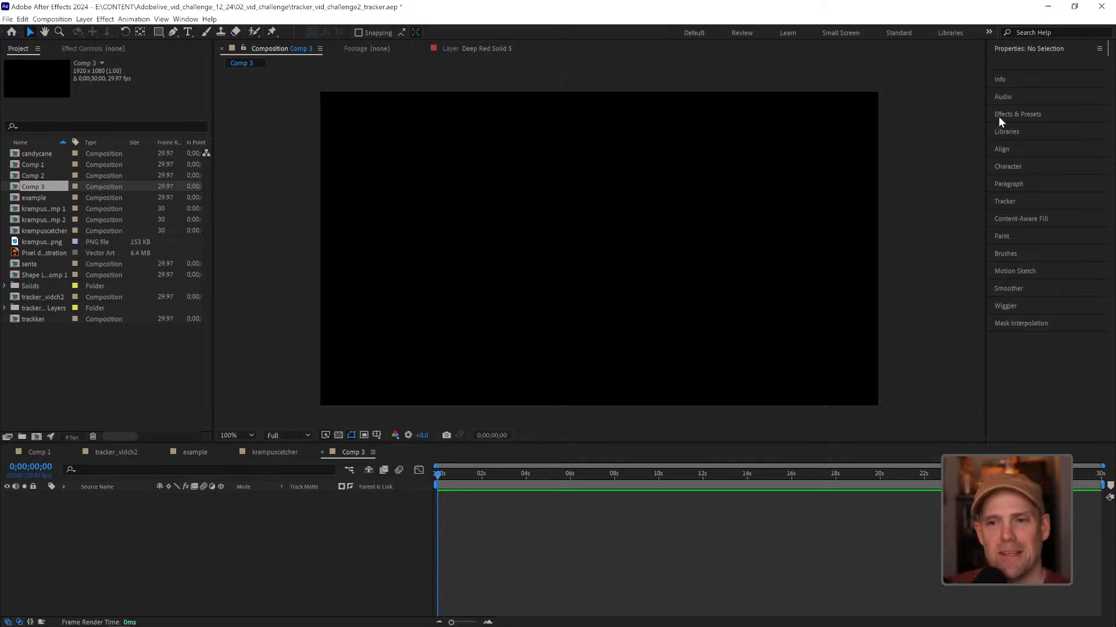
Step: Add the pixel dotted world map graphic from the VIDCH2_DEC library to Comp 3 and show the transparency grid
{"action": "left_click", "coordinate": [1014, 114]}
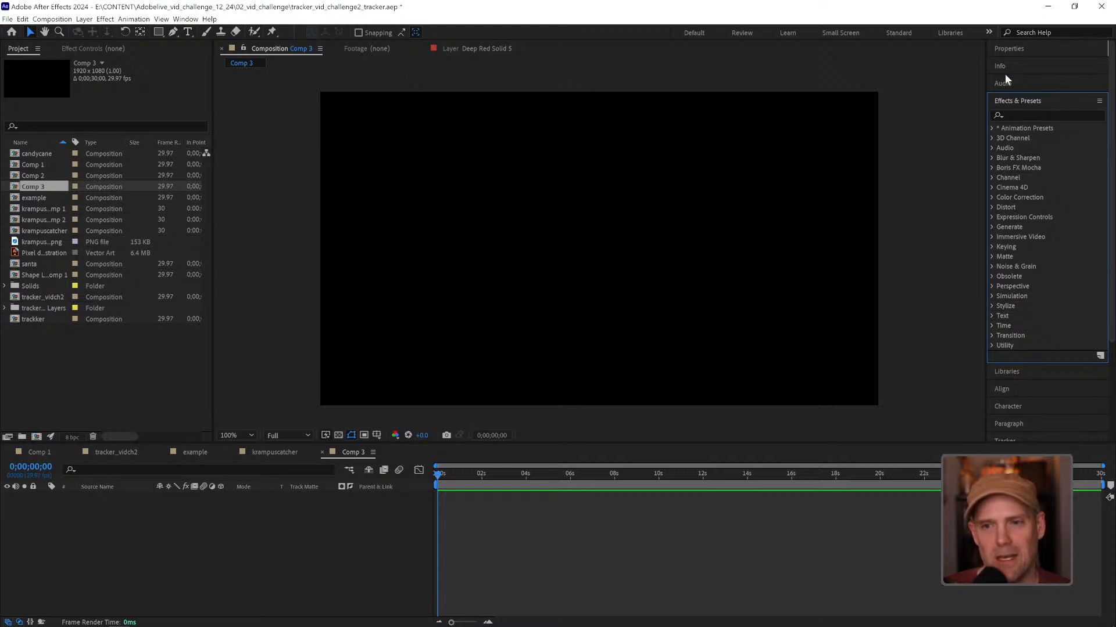
{"action": "left_click", "coordinate": [1018, 372]}
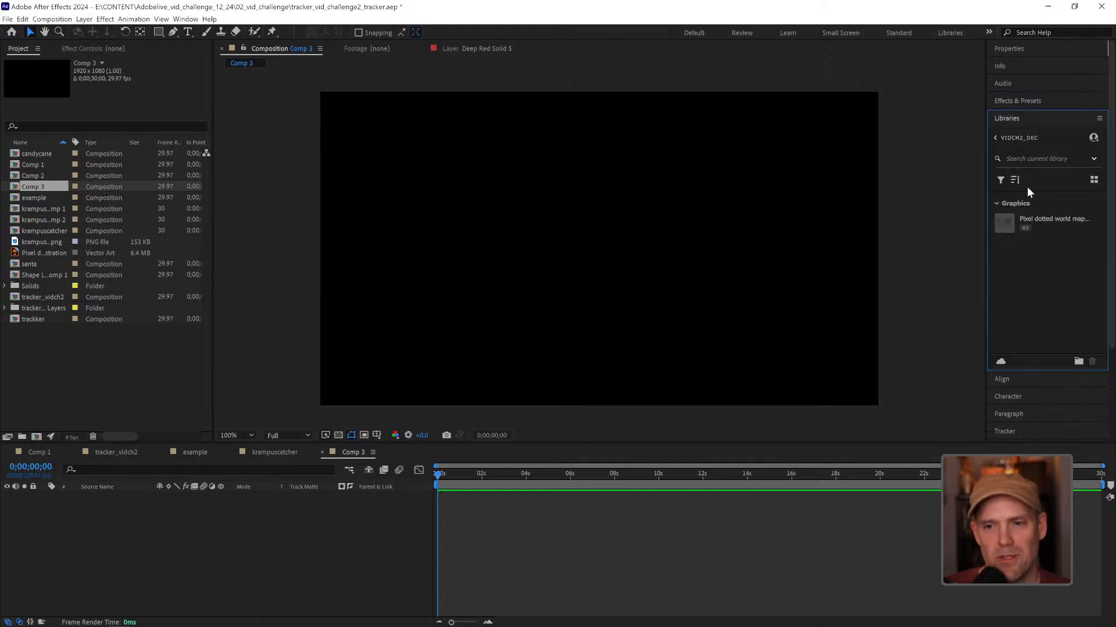
{"action": "left_click_drag", "start_coordinate": [1005, 222], "coordinate": [218, 523]}
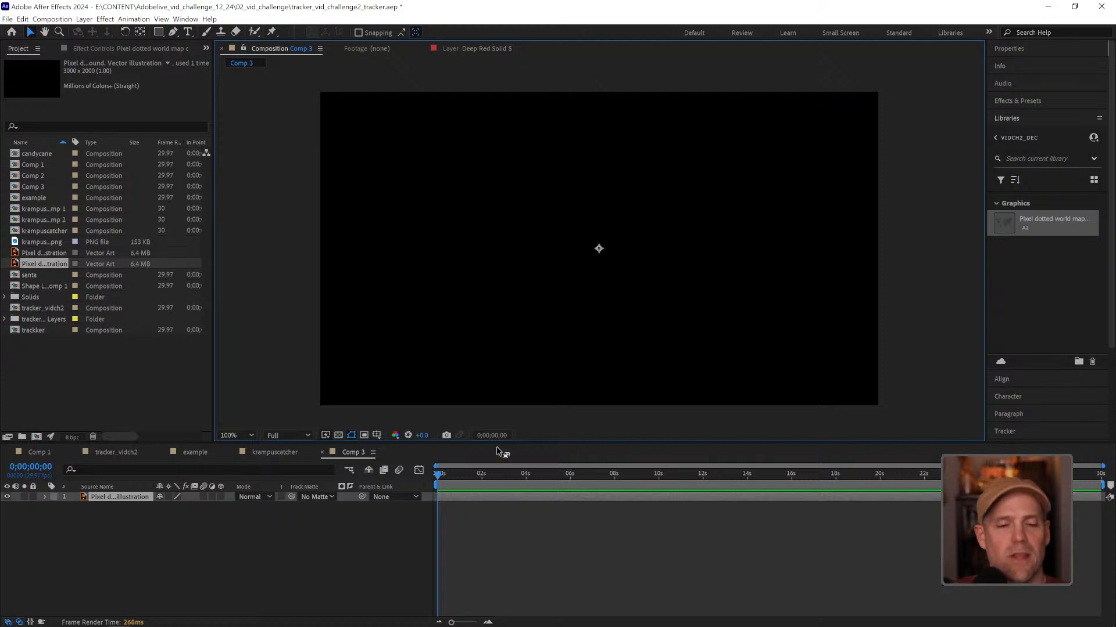
{"action": "left_click_drag", "start_coordinate": [446, 480], "coordinate": [466, 477]}
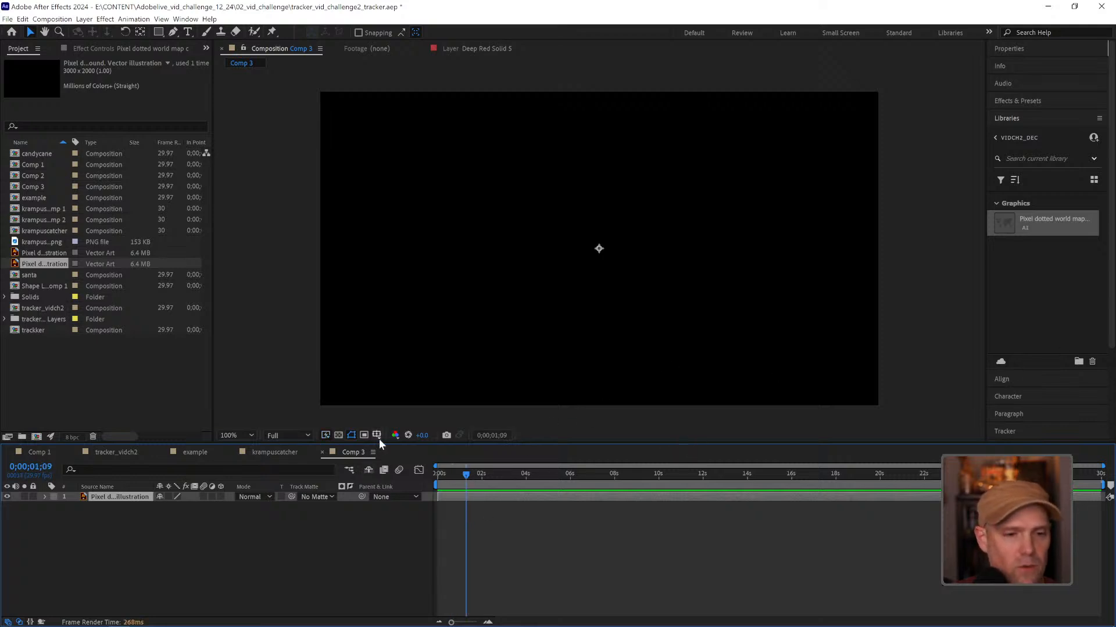
{"action": "left_click", "coordinate": [338, 436]}
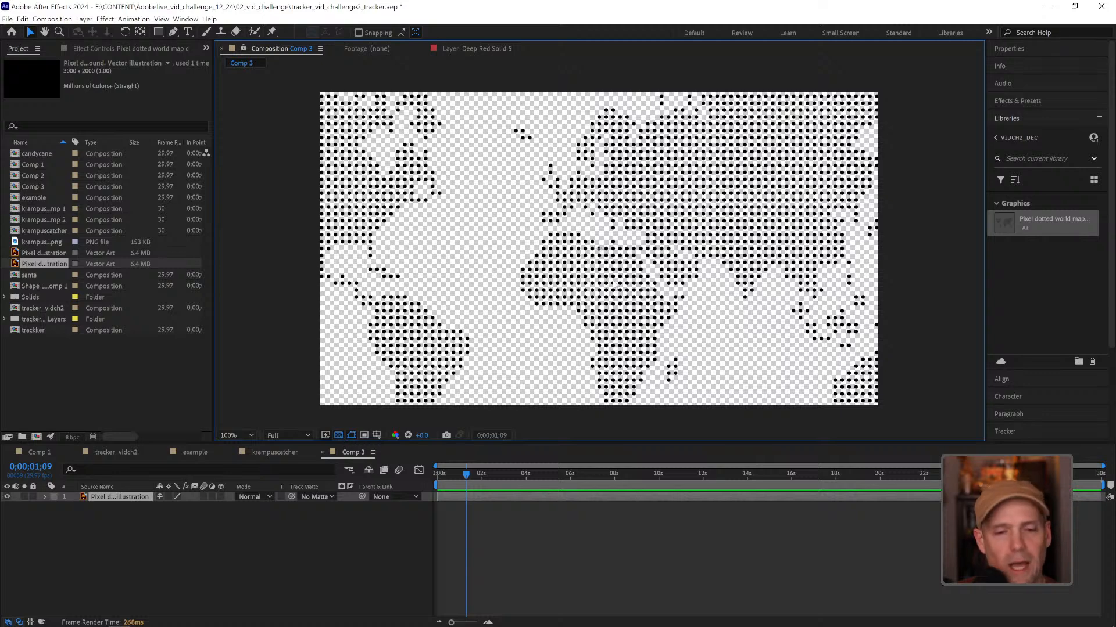
Step: Apply the Invert effect to the world map layer and turn off the transparency grid
{"action": "left_click", "coordinate": [1018, 101]}
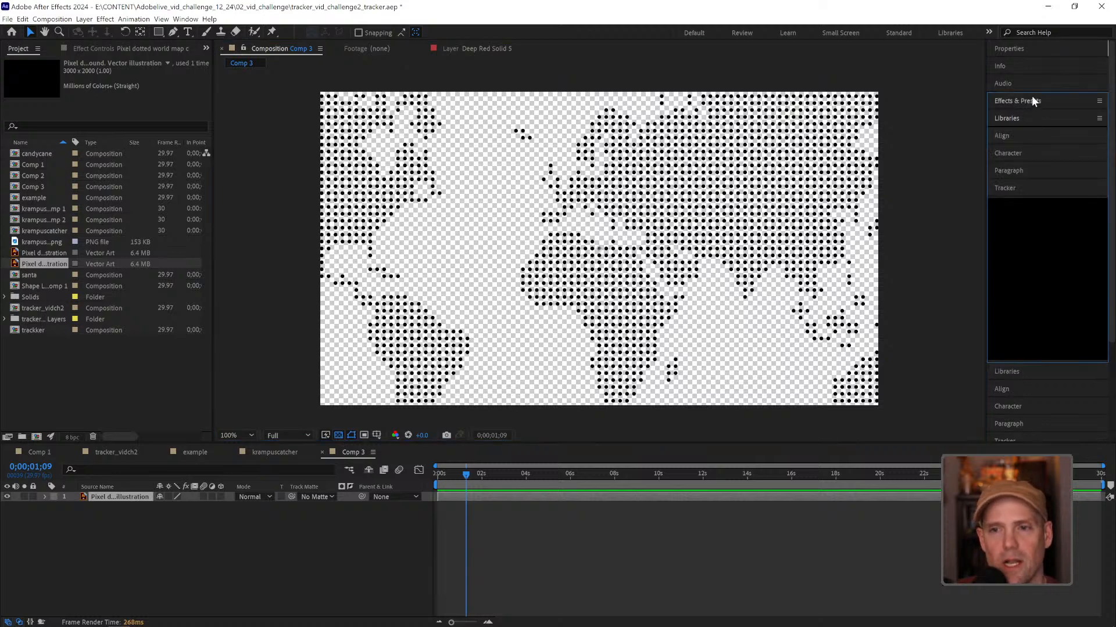
{"action": "left_click", "coordinate": [1026, 115]}
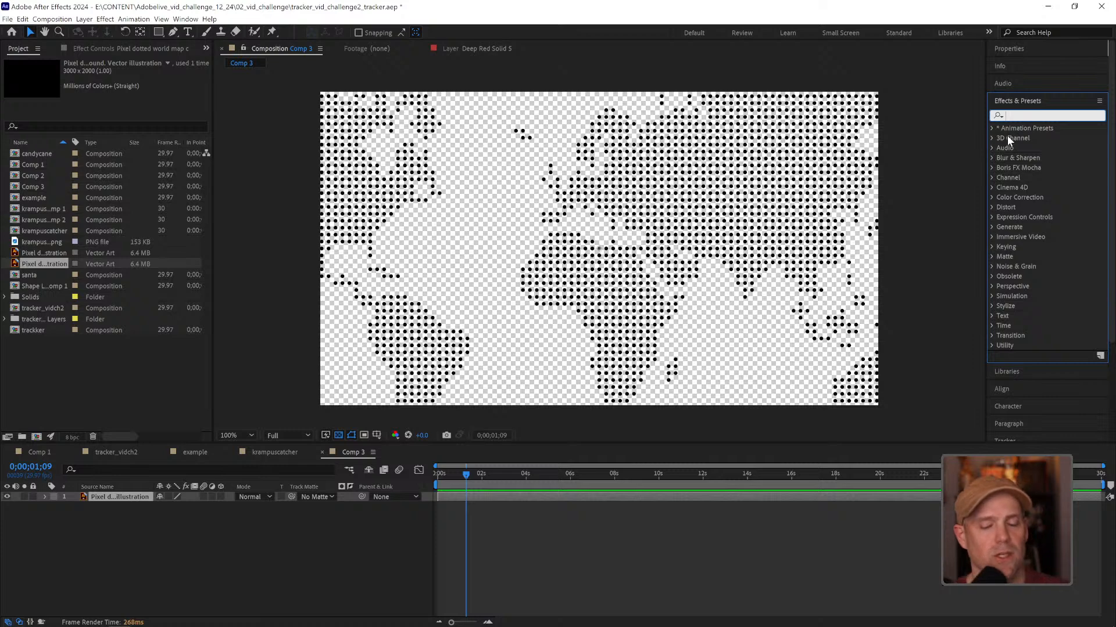
{"action": "type", "text": "invert"}
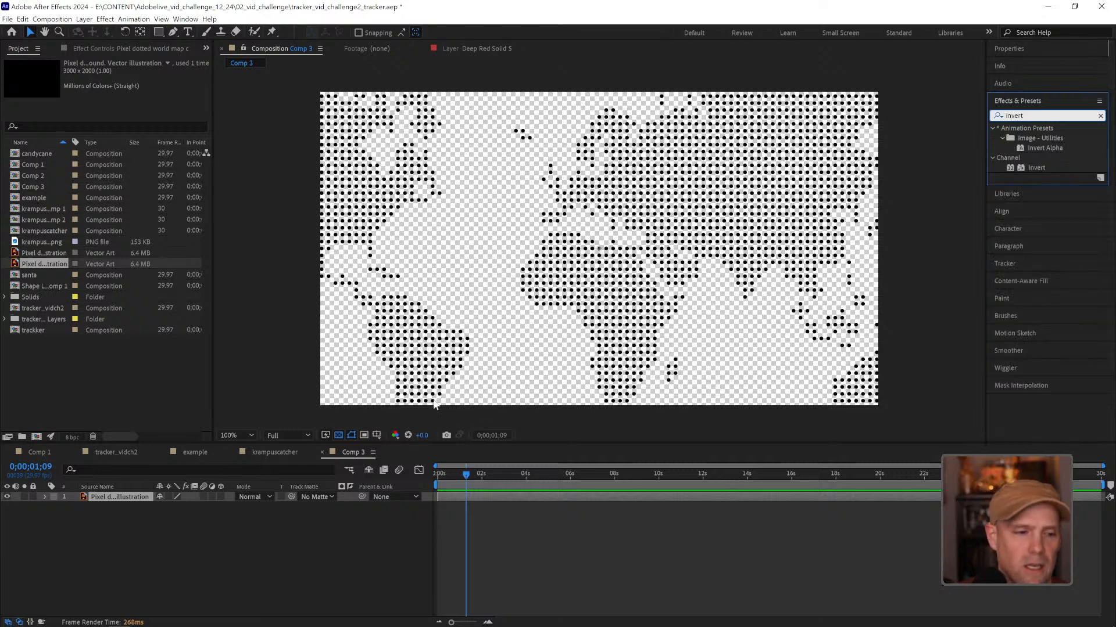
{"action": "double_click", "coordinate": [1029, 167]}
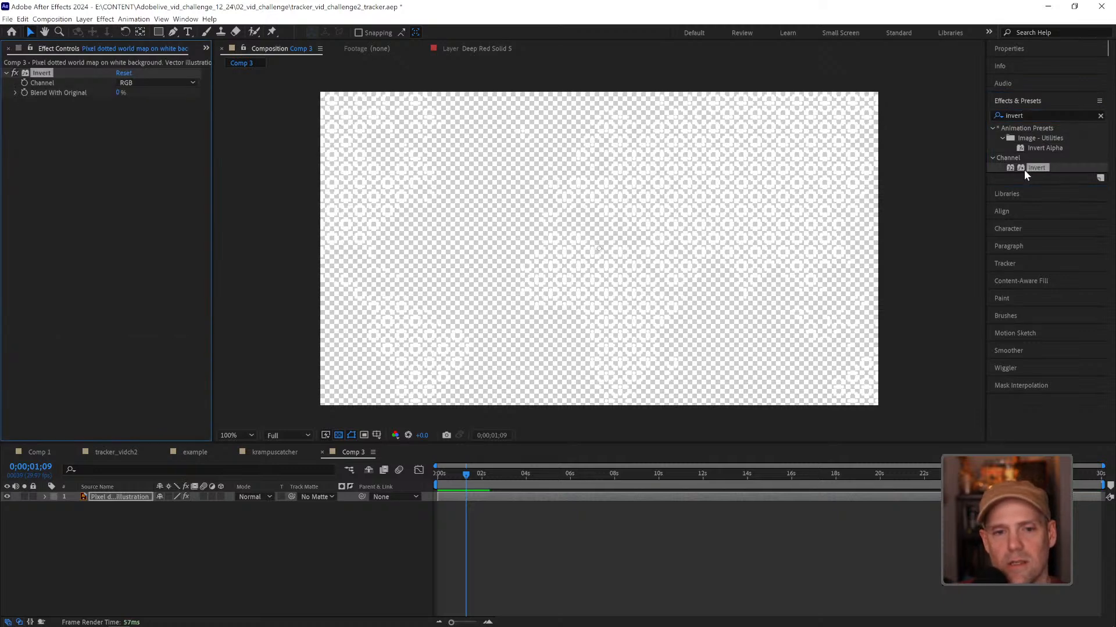
{"action": "left_click", "coordinate": [337, 436]}
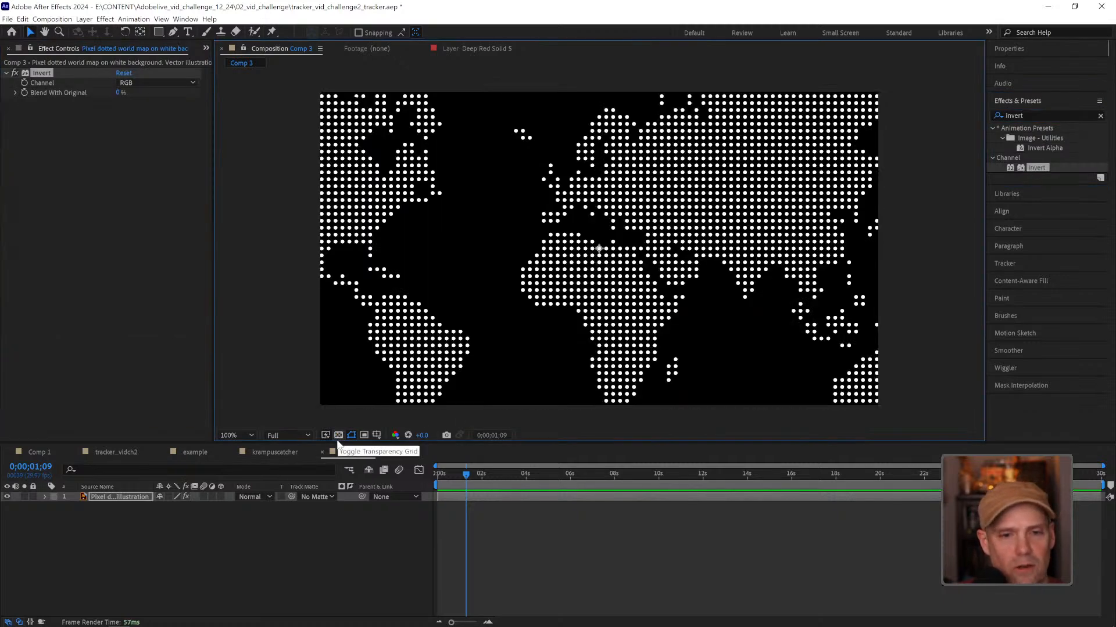
Step: Scale the world map layer down to 53% so the whole map fits inside the frame
{"action": "left_click", "coordinate": [267, 531]}
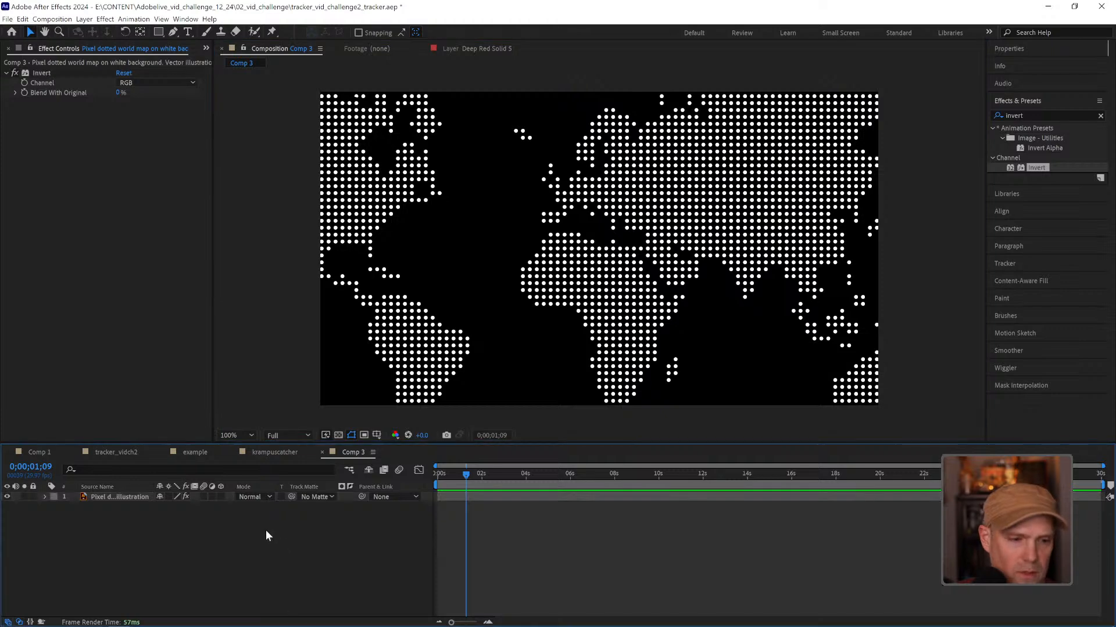
{"action": "left_click", "coordinate": [124, 494]}
{"action": "key", "text": "s"}
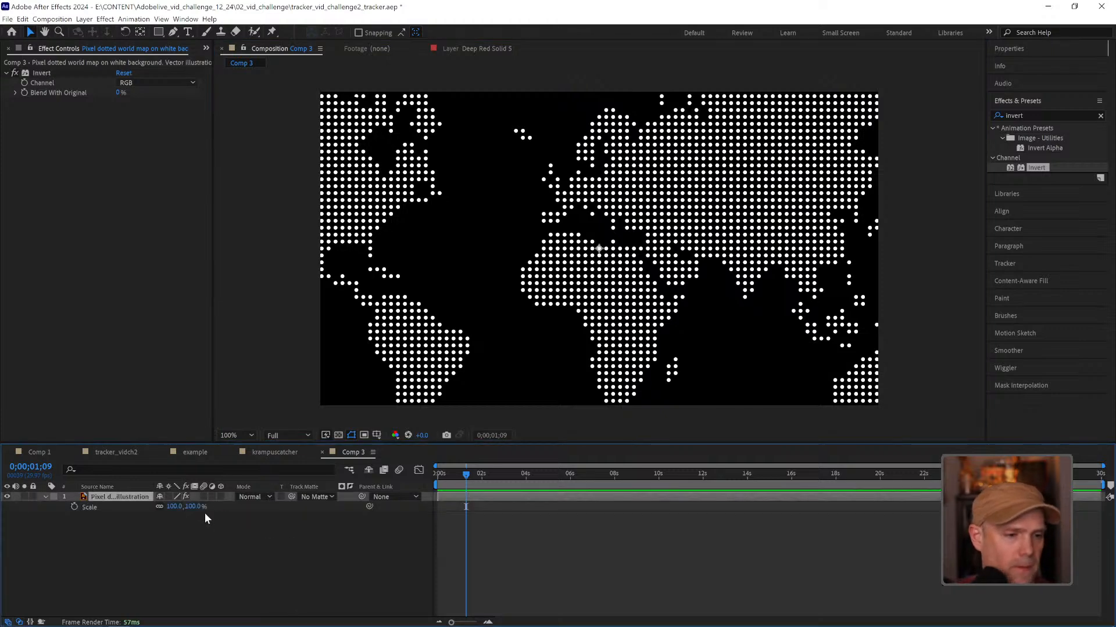
{"action": "left_click_drag", "start_coordinate": [196, 506], "coordinate": [170, 507]}
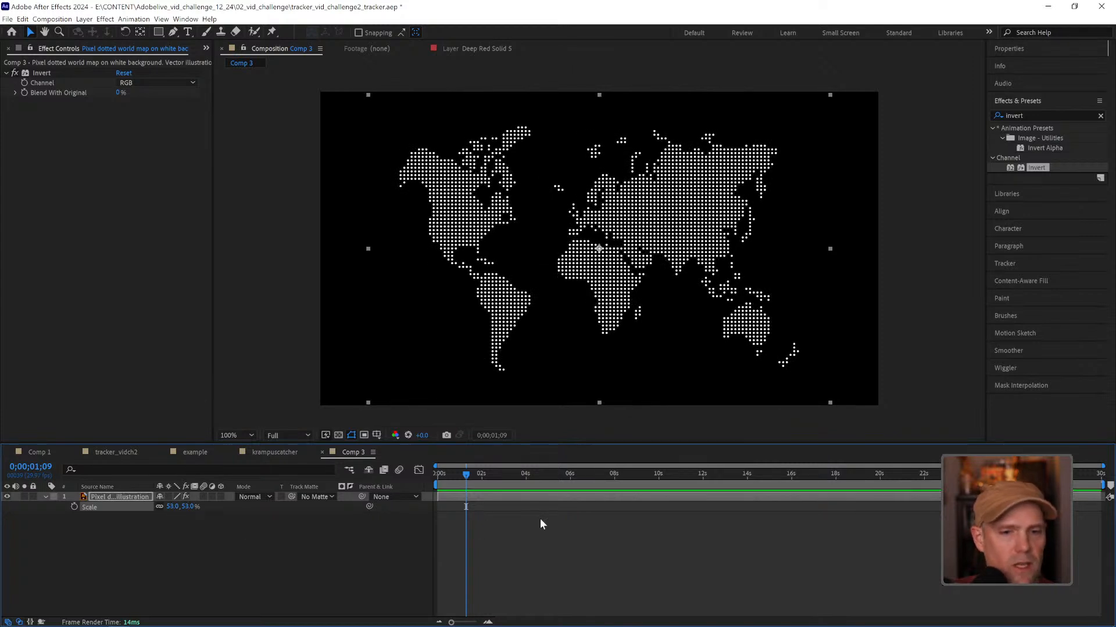
{"action": "left_click", "coordinate": [650, 528]}
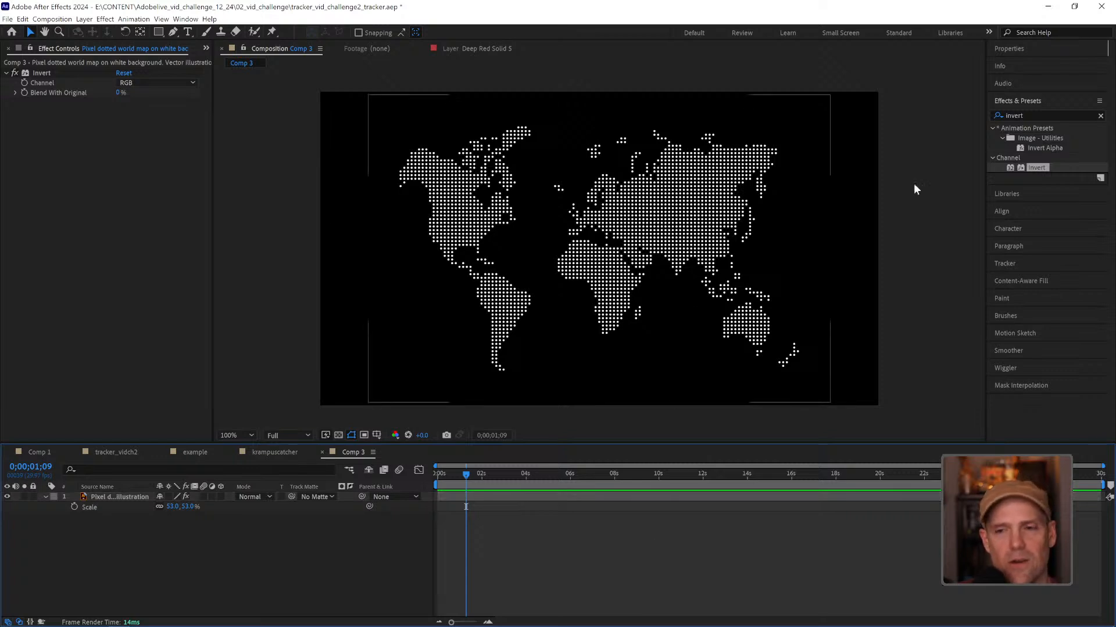
Step: Find the Simple Choker effect and apply it to the world map layer
{"action": "left_click", "coordinate": [1032, 116]}
{"action": "left_click_drag", "start_coordinate": [1033, 116], "coordinate": [974, 115]}
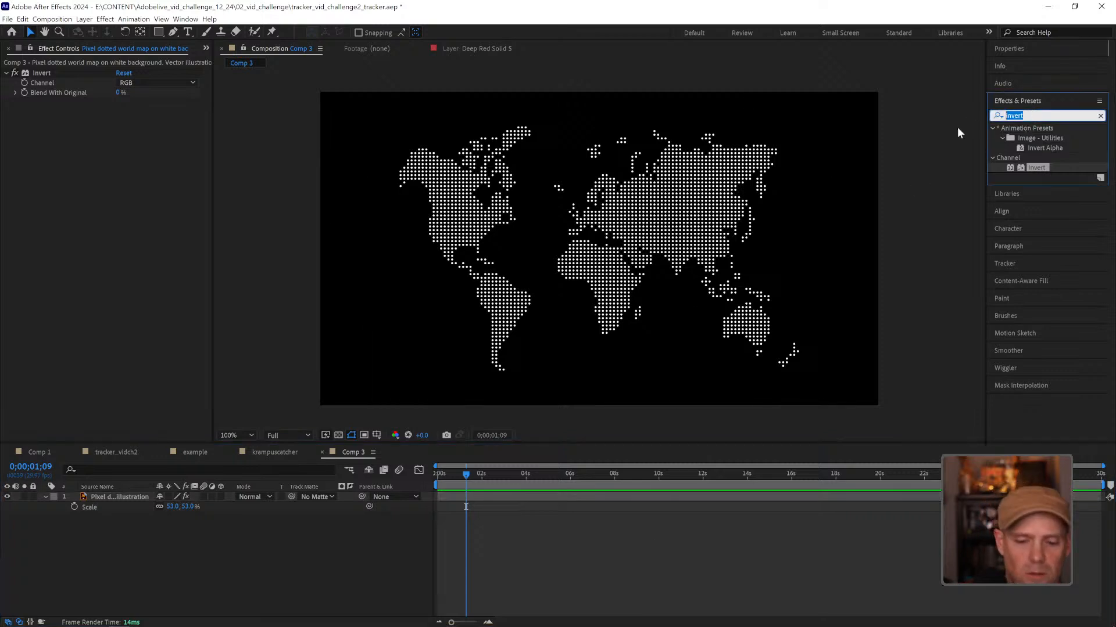
{"action": "type", "text": "simp"}
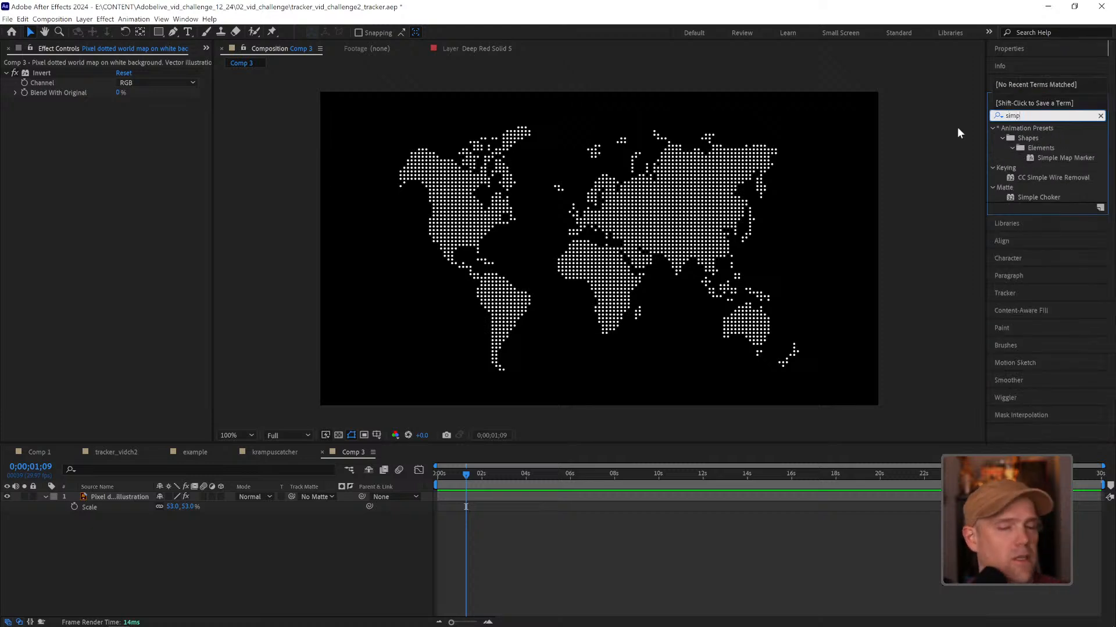
{"action": "left_click", "coordinate": [1027, 197]}
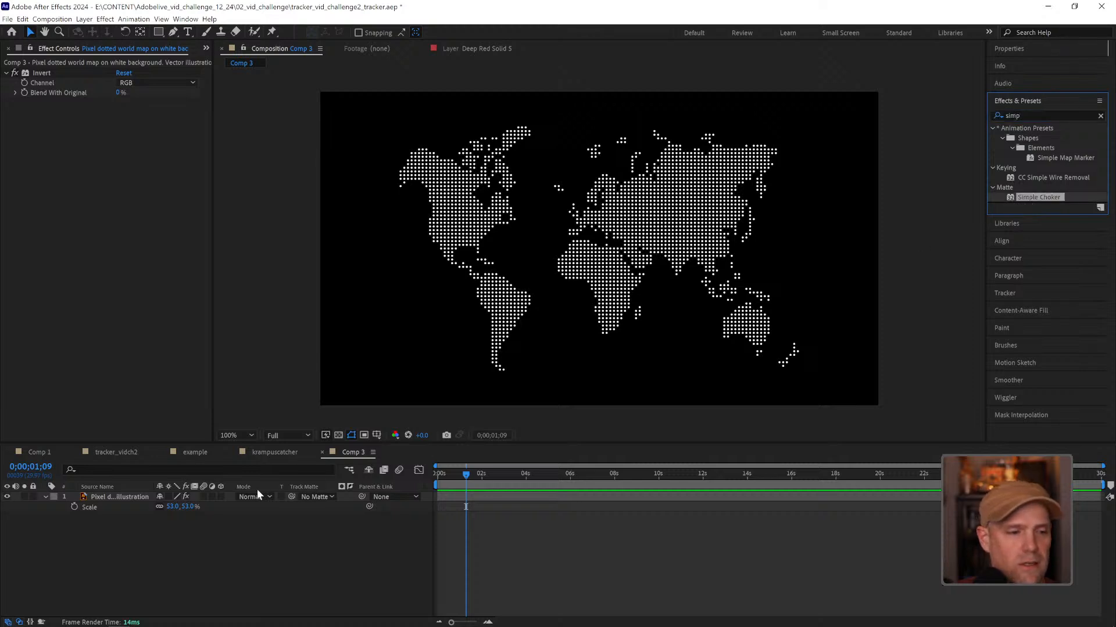
{"action": "left_click", "coordinate": [142, 497]}
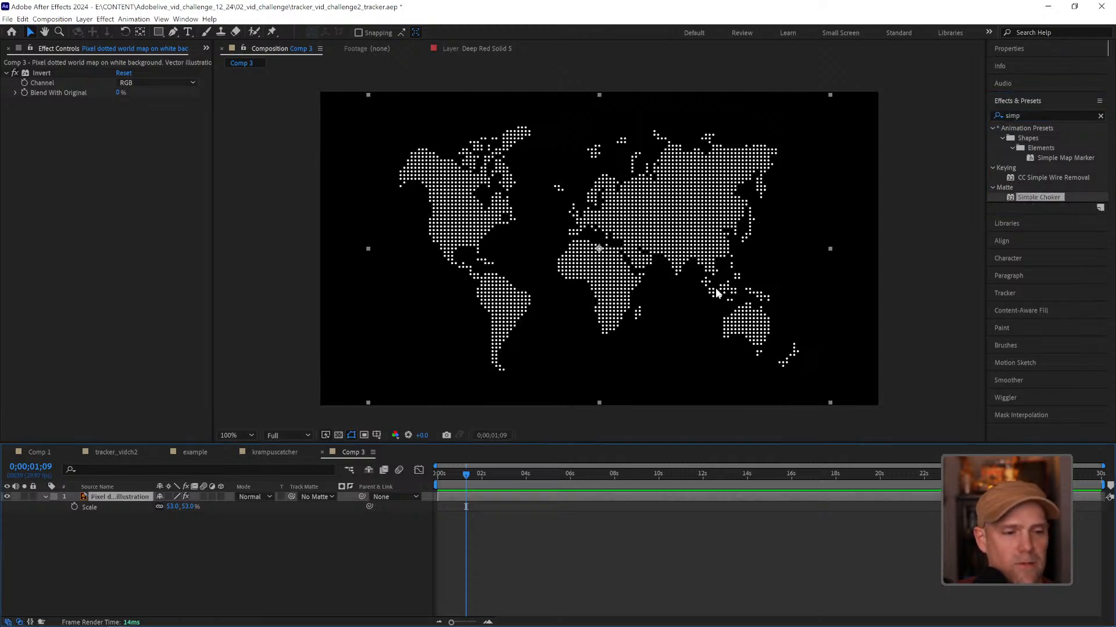
{"action": "double_click", "coordinate": [1009, 196]}
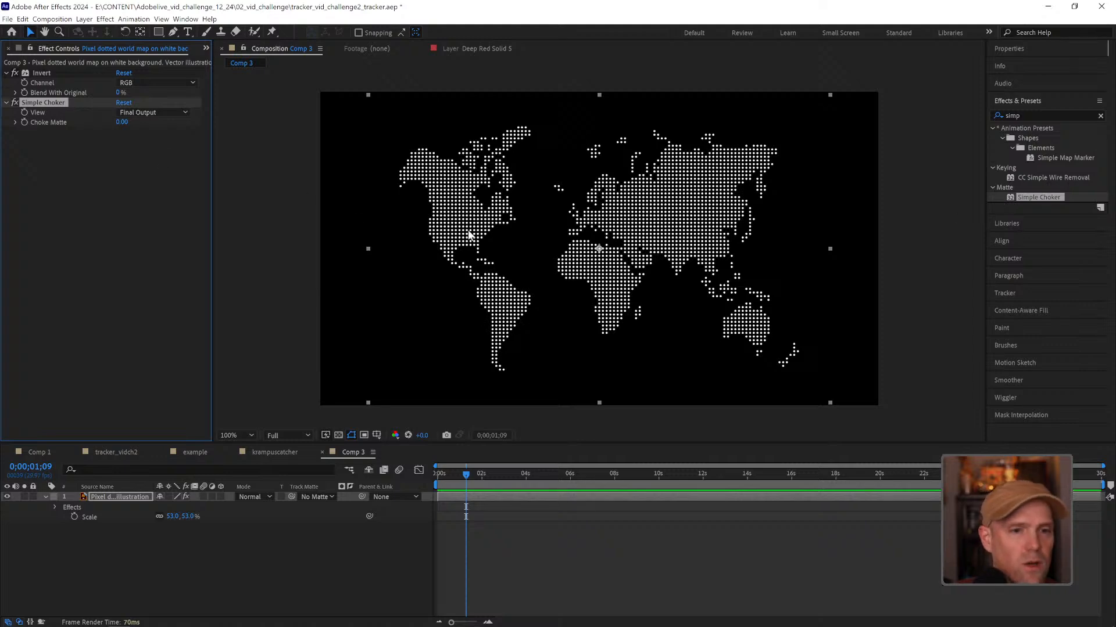
Step: Set the Simple Choker's Choke Matte to 4.50 to shrink the world map's dots
{"action": "key", "text": "z"}
{"action": "left_click", "coordinate": [643, 266]}
{"action": "left_click", "coordinate": [607, 230]}
{"action": "left_click_drag", "start_coordinate": [605, 230], "coordinate": [608, 251]}
{"action": "key", "text": "v"}
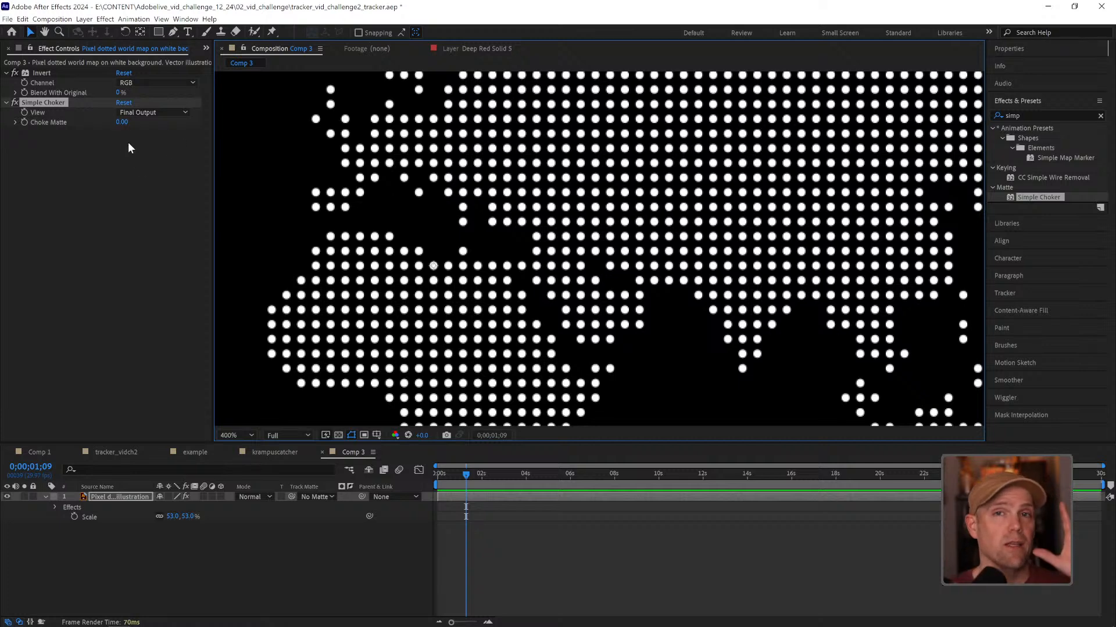
{"action": "left_click_drag", "start_coordinate": [120, 122], "coordinate": [33, 132]}
{"action": "left_click_drag", "start_coordinate": [31, 133], "coordinate": [142, 120]}
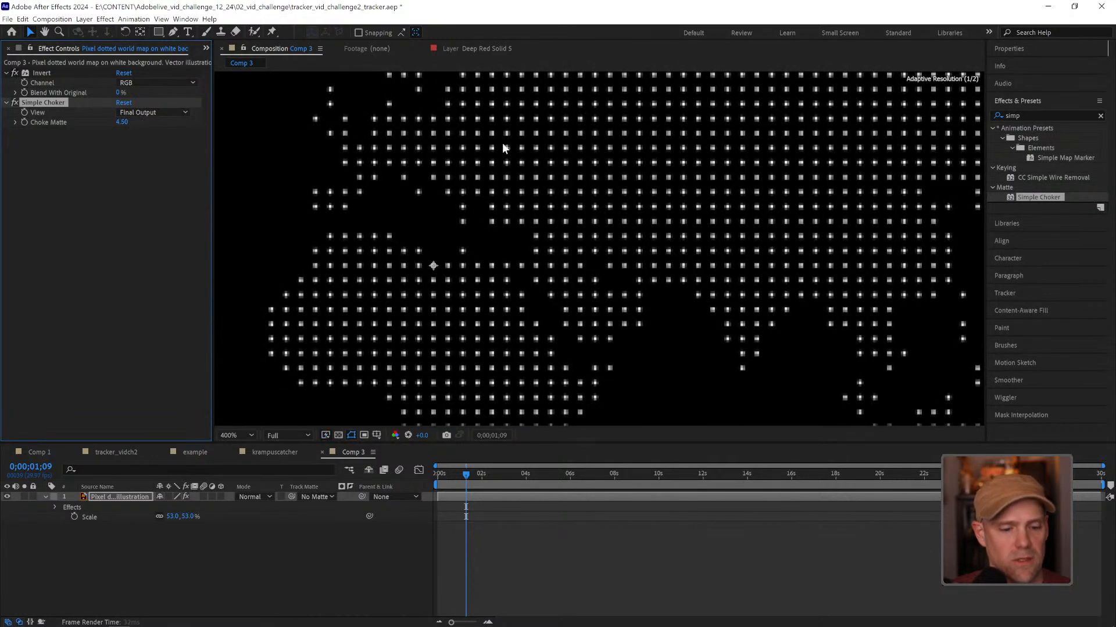
Step: Check the dots across the whole map and fine-tune the Simple Choker's Choke Matte to 4.30
{"action": "key", "text": "z"}
{"action": "left_click", "coordinate": [644, 186], "text": "alt"}
{"action": "left_click", "coordinate": [640, 230], "text": "alt"}
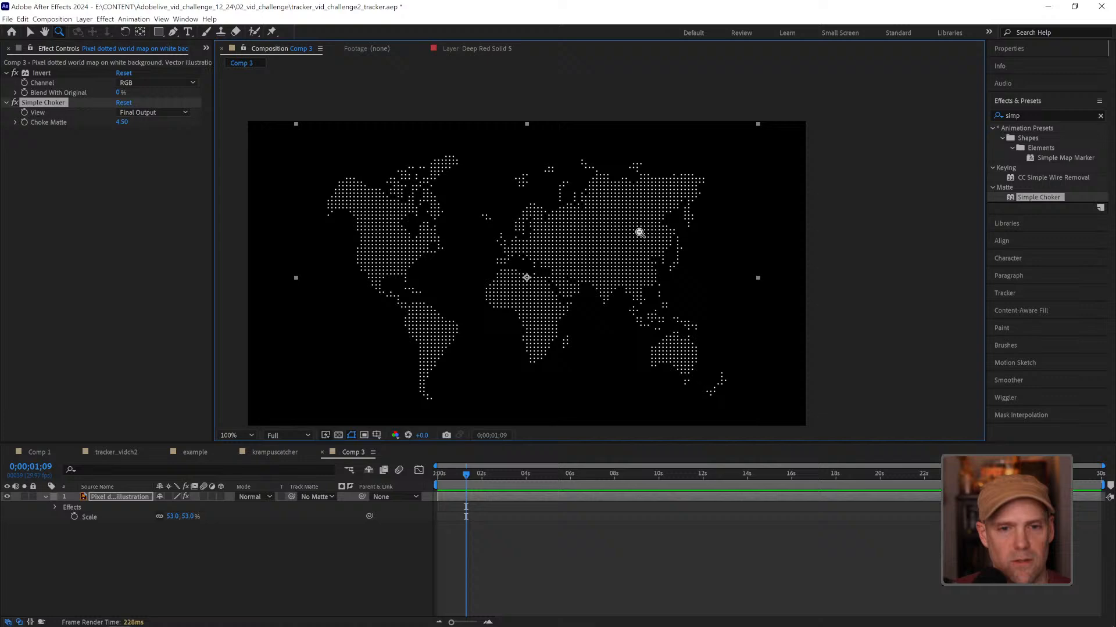
{"action": "left_click_drag", "start_coordinate": [558, 251], "coordinate": [663, 207]}
{"action": "left_click", "coordinate": [577, 262], "text": "alt"}
{"action": "left_click", "coordinate": [593, 259], "text": "alt"}
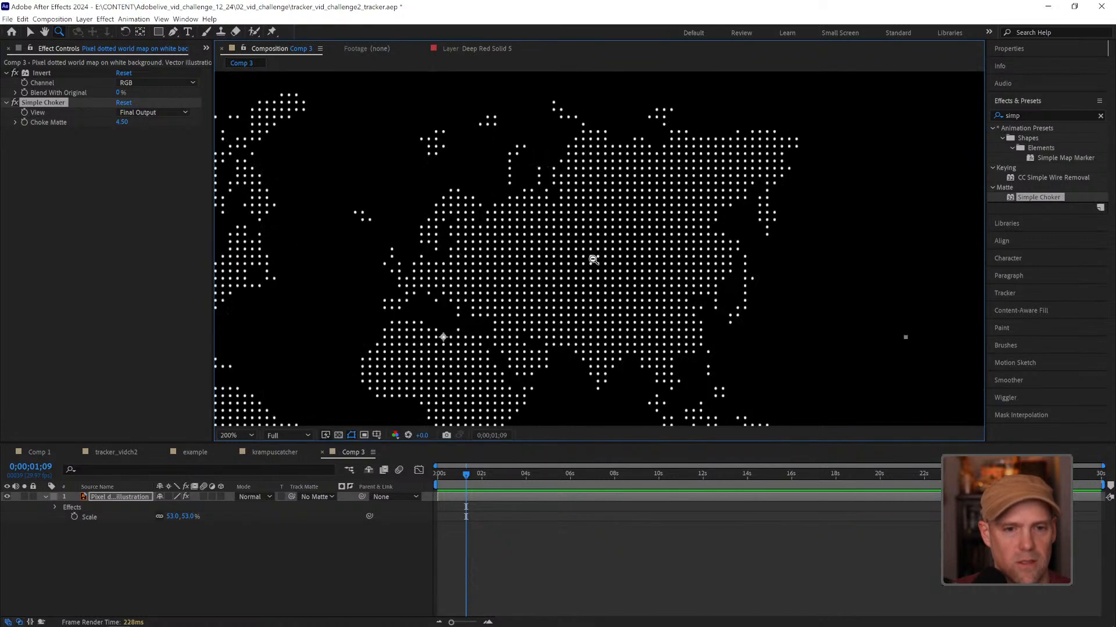
{"action": "left_click", "coordinate": [593, 260], "text": "alt"}
{"action": "left_click", "coordinate": [593, 260], "text": "alt"}
{"action": "left_click", "coordinate": [593, 259], "text": "alt"}
{"action": "left_click", "coordinate": [589, 261]}
{"action": "left_click", "coordinate": [593, 259]}
{"action": "left_click_drag", "start_coordinate": [613, 219], "coordinate": [614, 279]}
{"action": "key", "text": "v"}
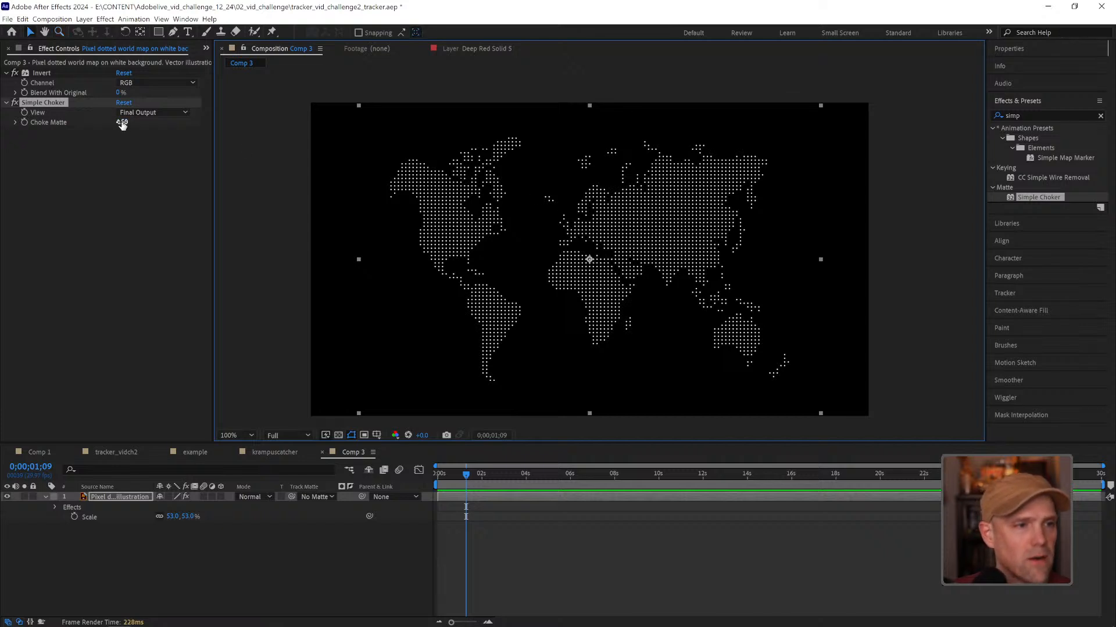
{"action": "left_click_drag", "start_coordinate": [122, 124], "coordinate": [119, 123]}
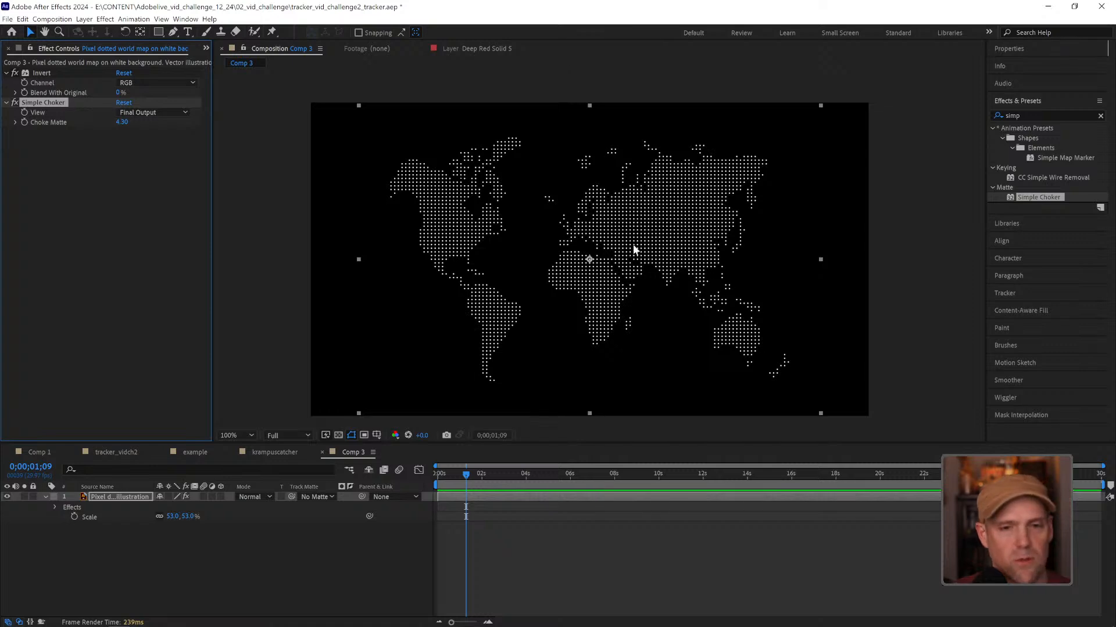
{"action": "scroll", "coordinate": [655, 240], "scroll_direction": "up", "scroll_amount": 2}
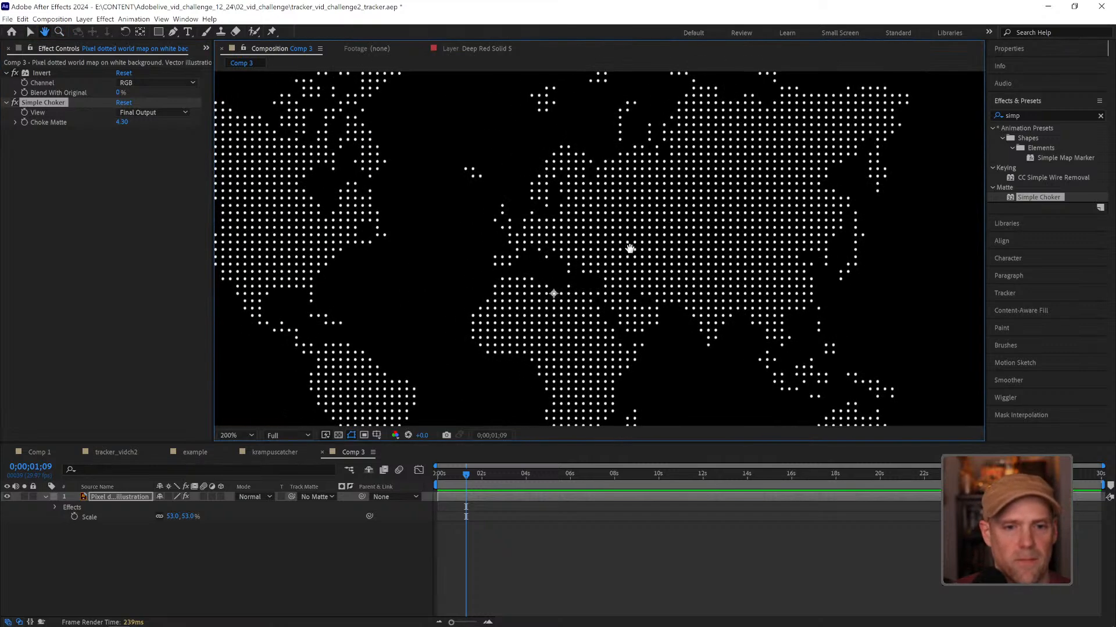
{"action": "key", "text": "z"}
{"action": "scroll", "coordinate": [633, 246], "scroll_direction": "down", "scroll_amount": 2}
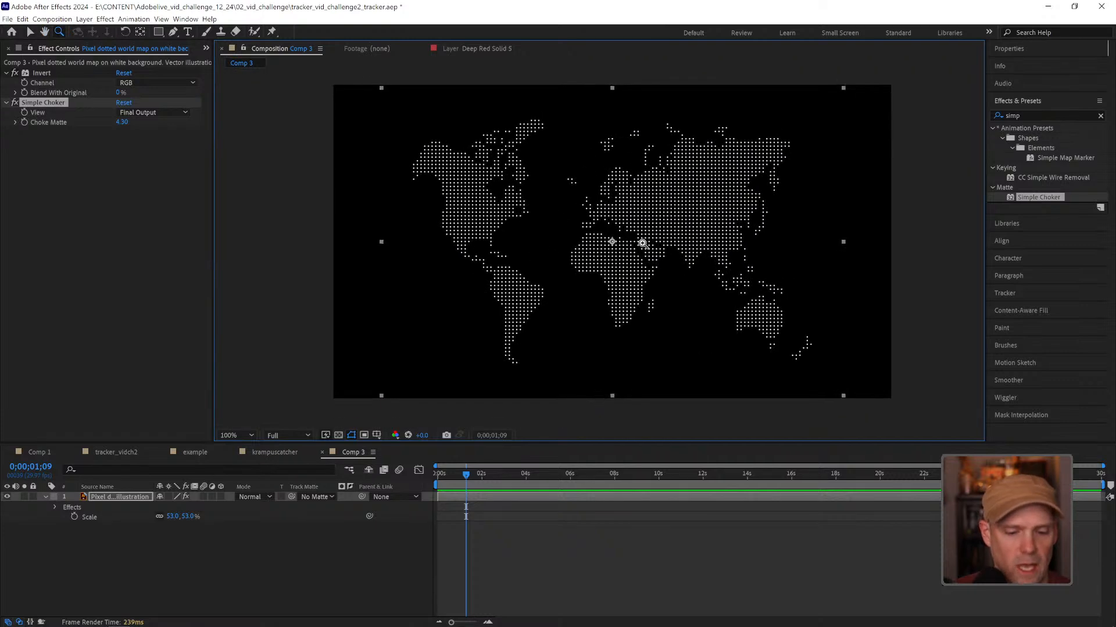
{"action": "key", "text": "v"}
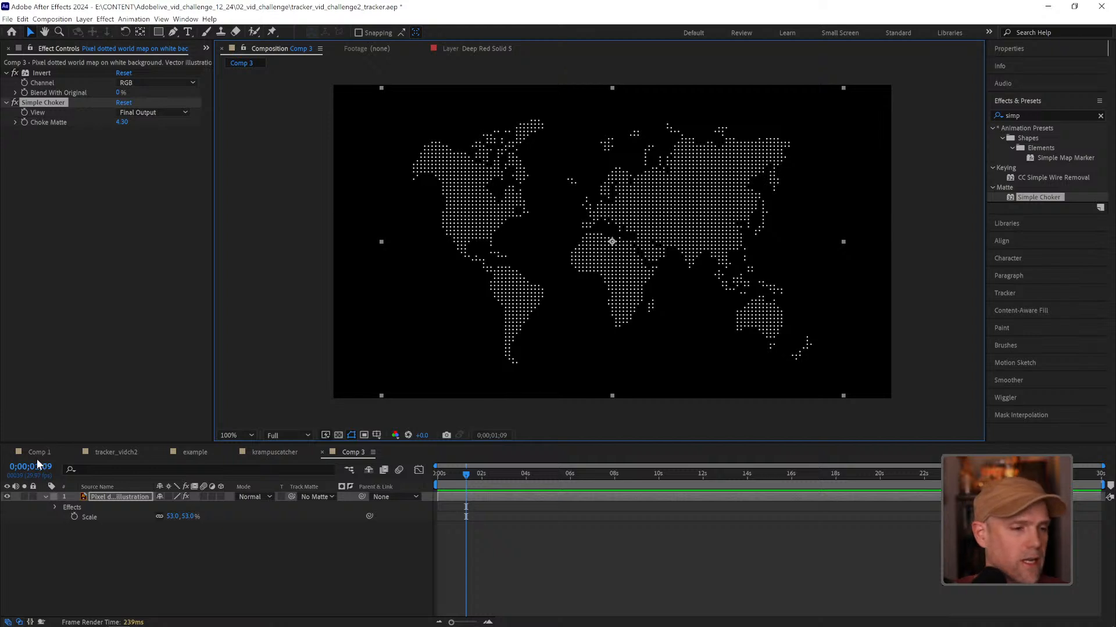
Step: Copy the santa layer from the tracker_vidch2 composition into Comp 3 and centre it in the frame
{"action": "left_click", "coordinate": [114, 452]}
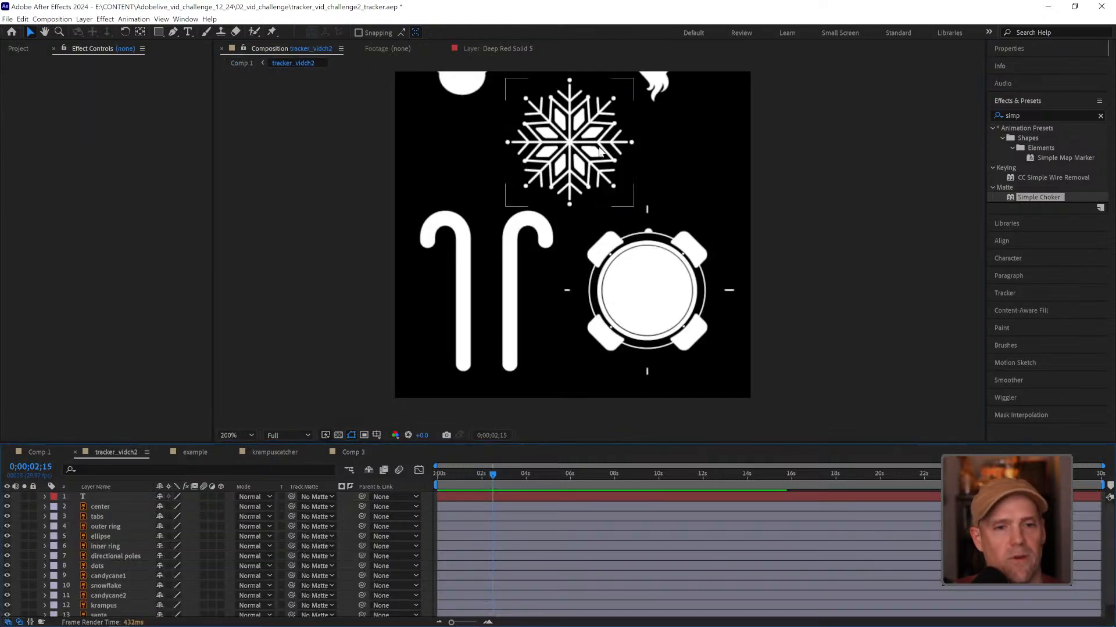
{"action": "key", "text": "h"}
{"action": "left_click_drag", "start_coordinate": [593, 129], "coordinate": [632, 259]}
{"action": "key", "text": "v"}
{"action": "left_click", "coordinate": [507, 223]}
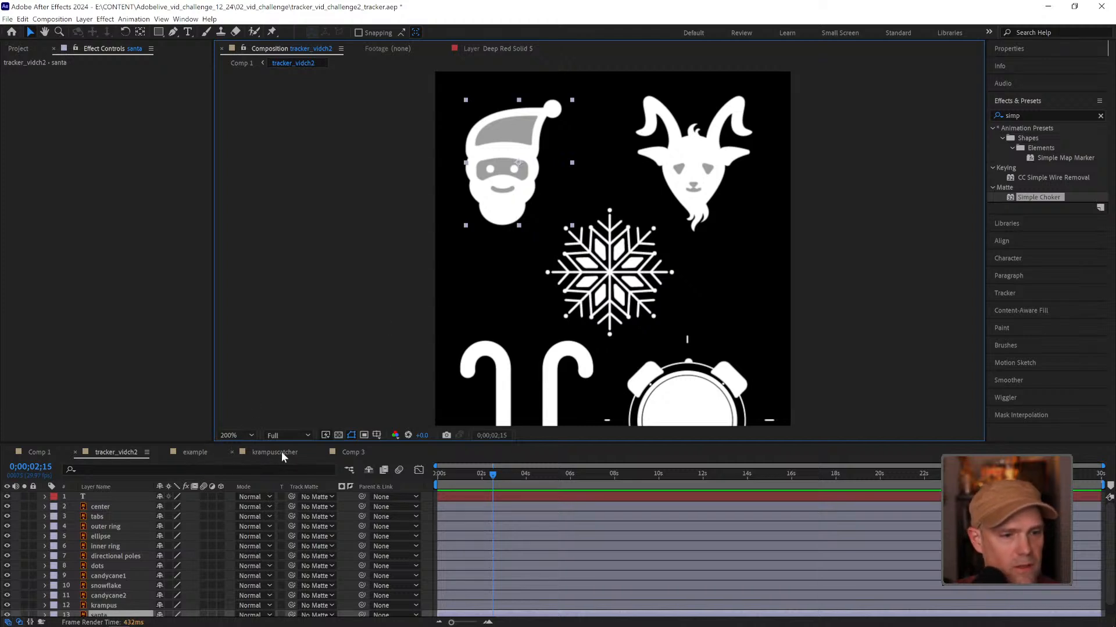
{"action": "left_click", "coordinate": [350, 452]}
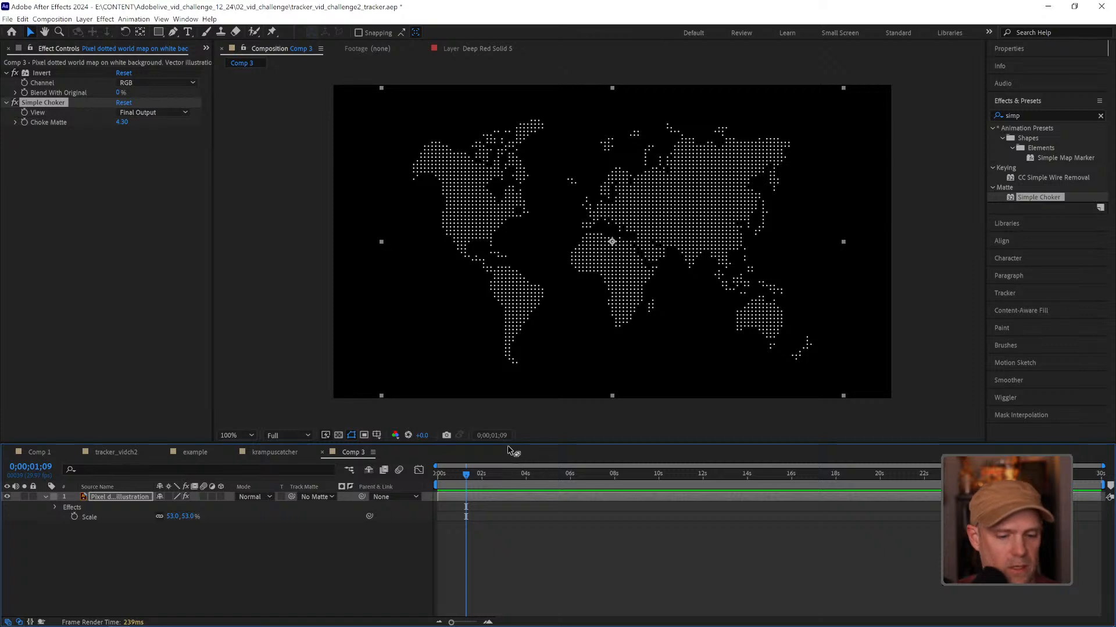
{"action": "key", "text": "ctrl+v"}
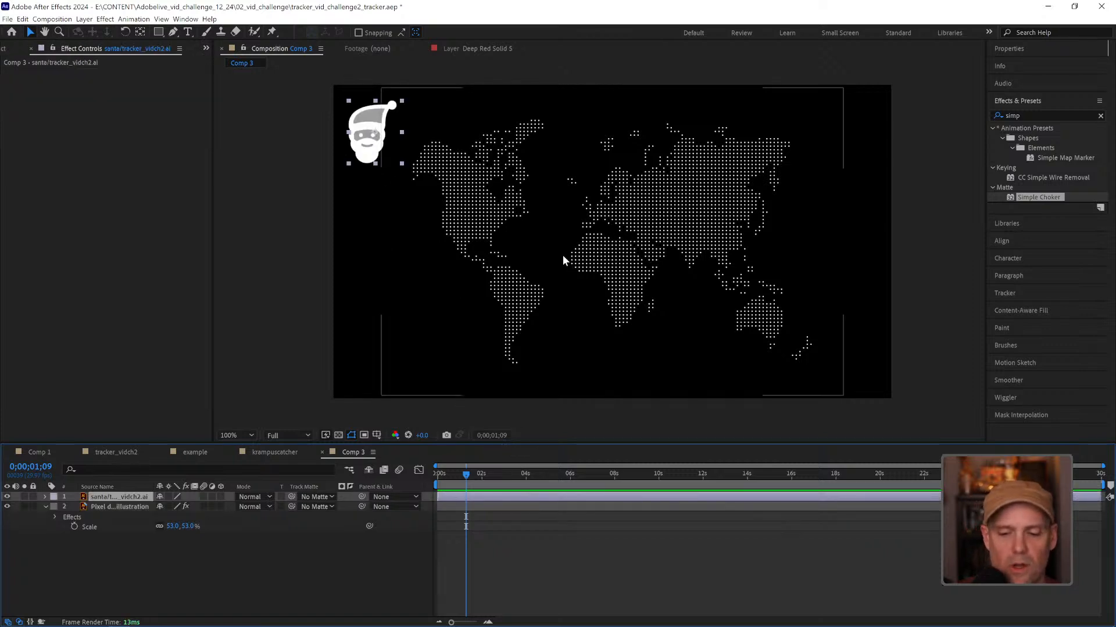
{"action": "key", "text": "ctrl+Home"}
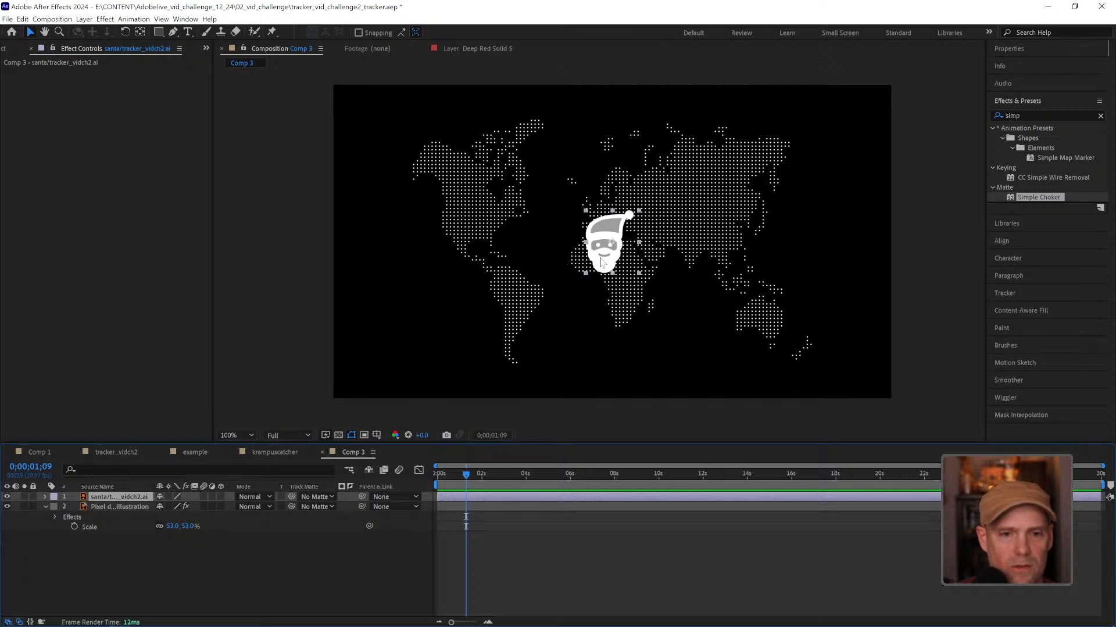
Step: Move the santa layer's anchor point to the middle of the face, keeping the artwork in place
{"action": "key", "text": "y"}
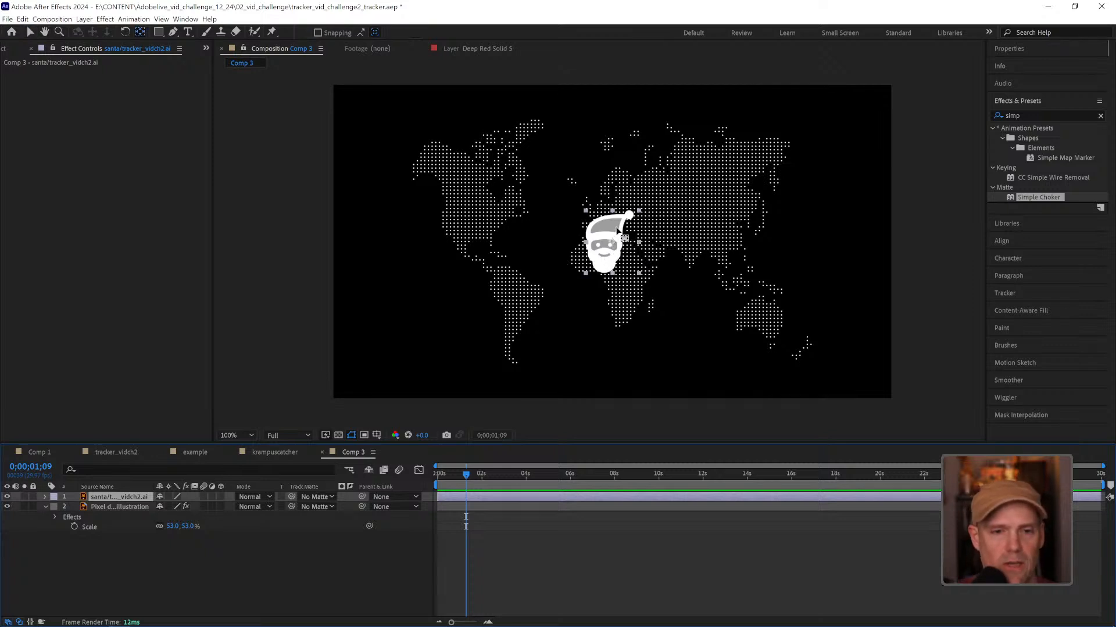
{"action": "left_click_drag", "start_coordinate": [613, 242], "coordinate": [606, 253]}
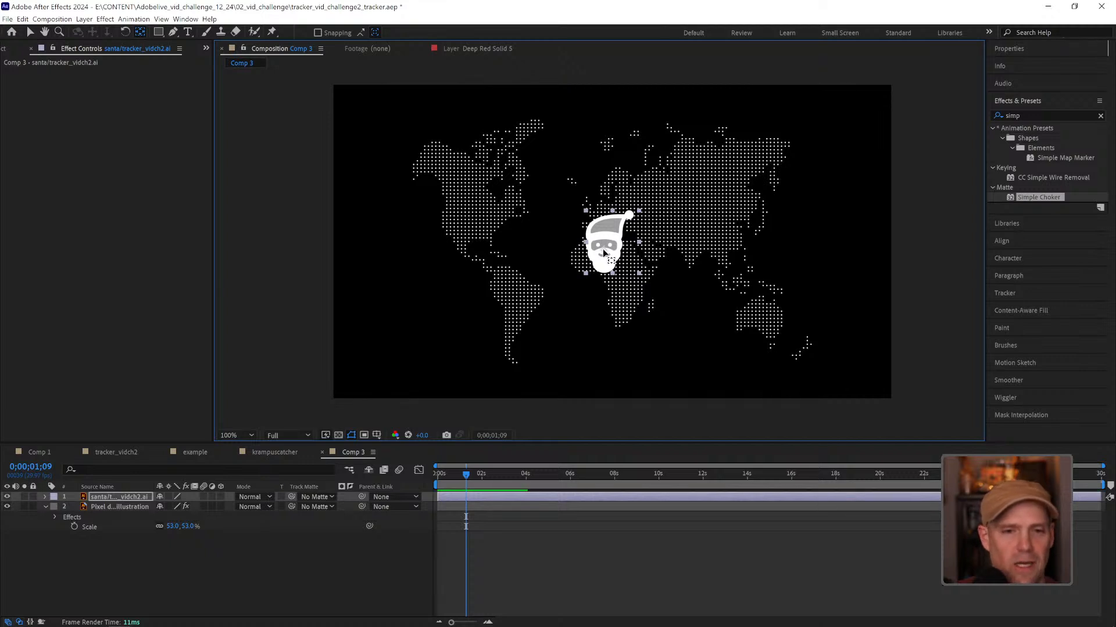
{"action": "left_click_drag", "start_coordinate": [603, 249], "coordinate": [604, 247]}
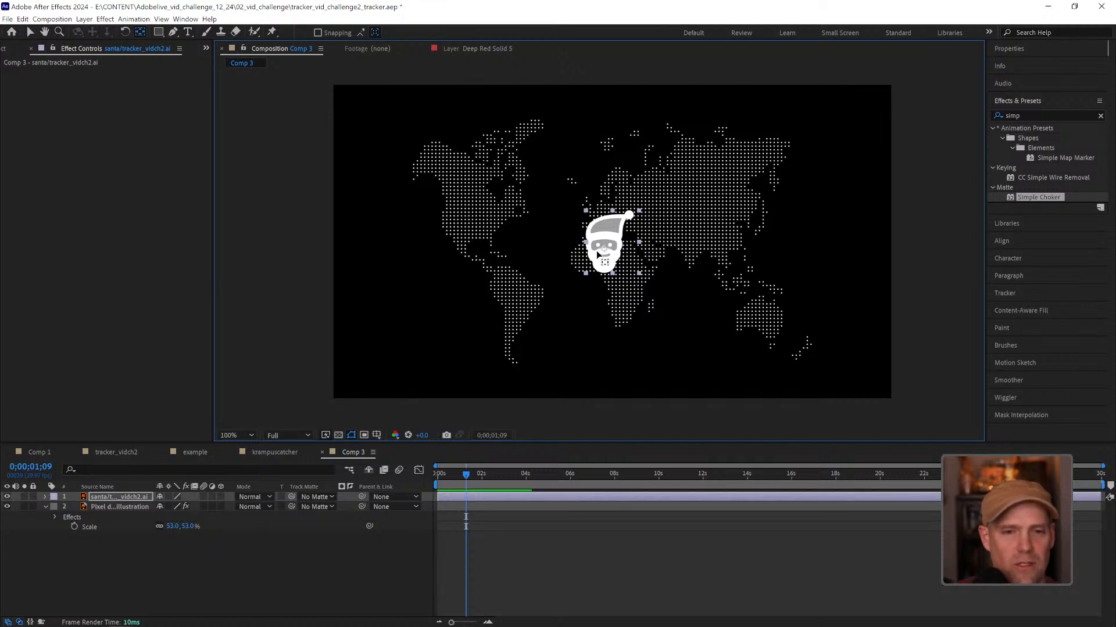
{"action": "double_click", "coordinate": [600, 263]}
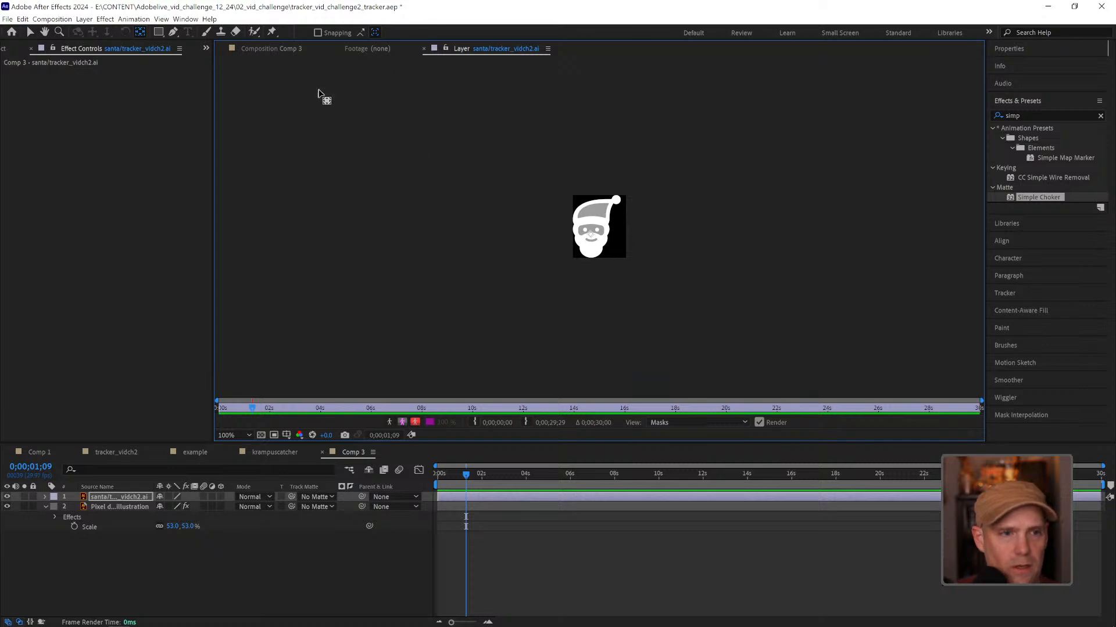
{"action": "left_click", "coordinate": [269, 48]}
{"action": "key", "text": "v"}
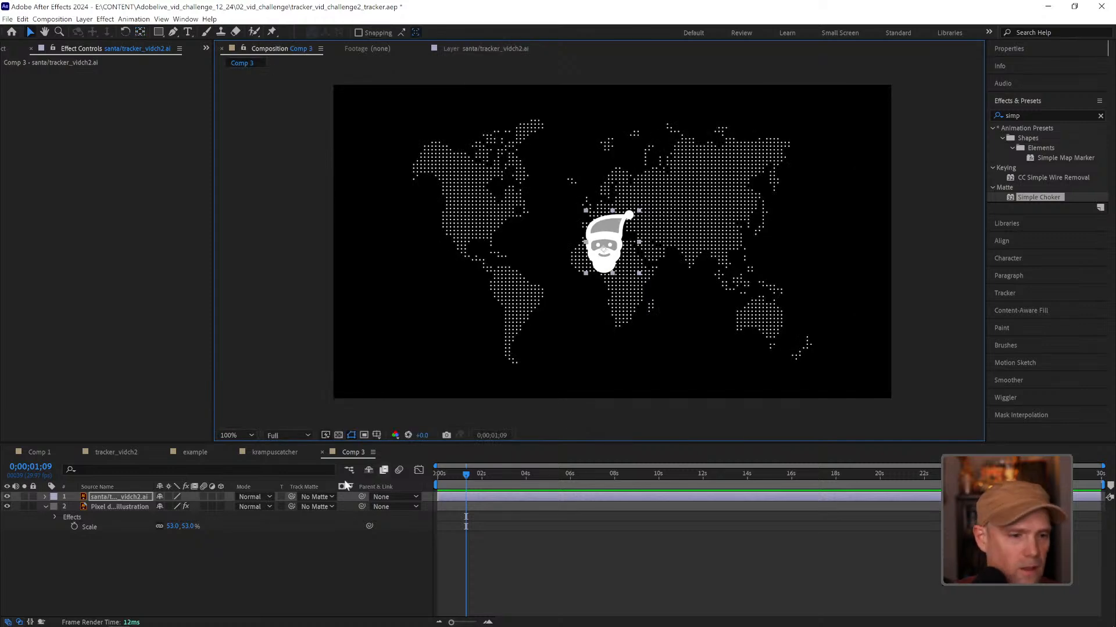
{"action": "mouse_move", "coordinate": [607, 257]}
{"action": "left_mouse_down"}
{"action": "mouse_move", "coordinate": [492, 234]}
{"action": "mouse_move", "coordinate": [597, 243]}
{"action": "left_mouse_up"}
{"action": "key", "text": "ctrl+z"}
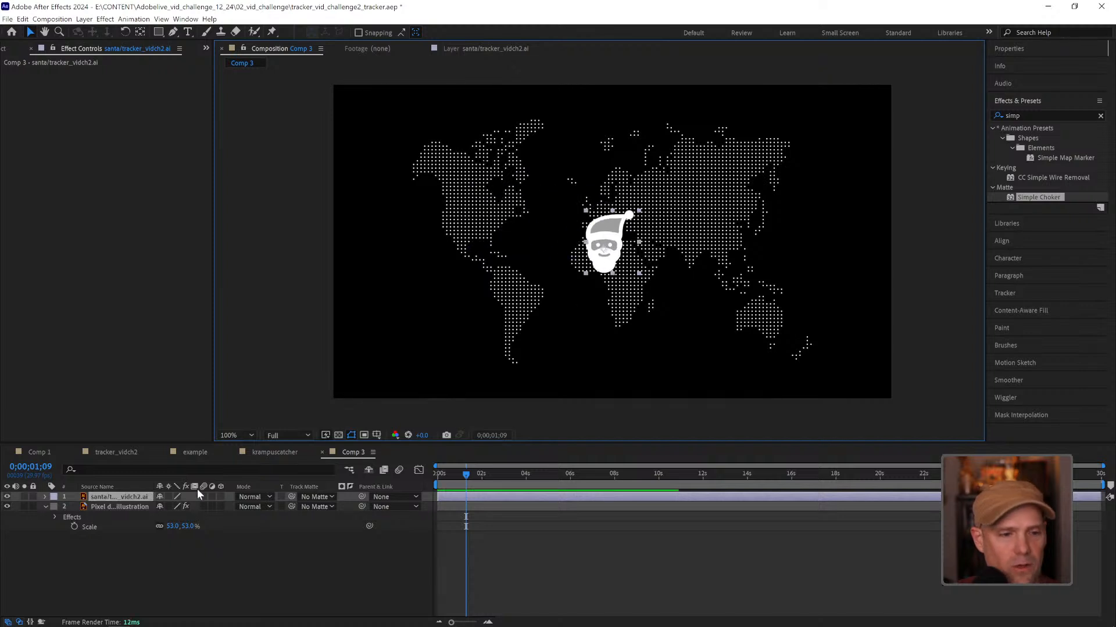
Step: Add a null object to Comp 3 and parent the santa layer to it
{"action": "left_click", "coordinate": [144, 566]}
{"action": "left_click", "coordinate": [86, 20]}
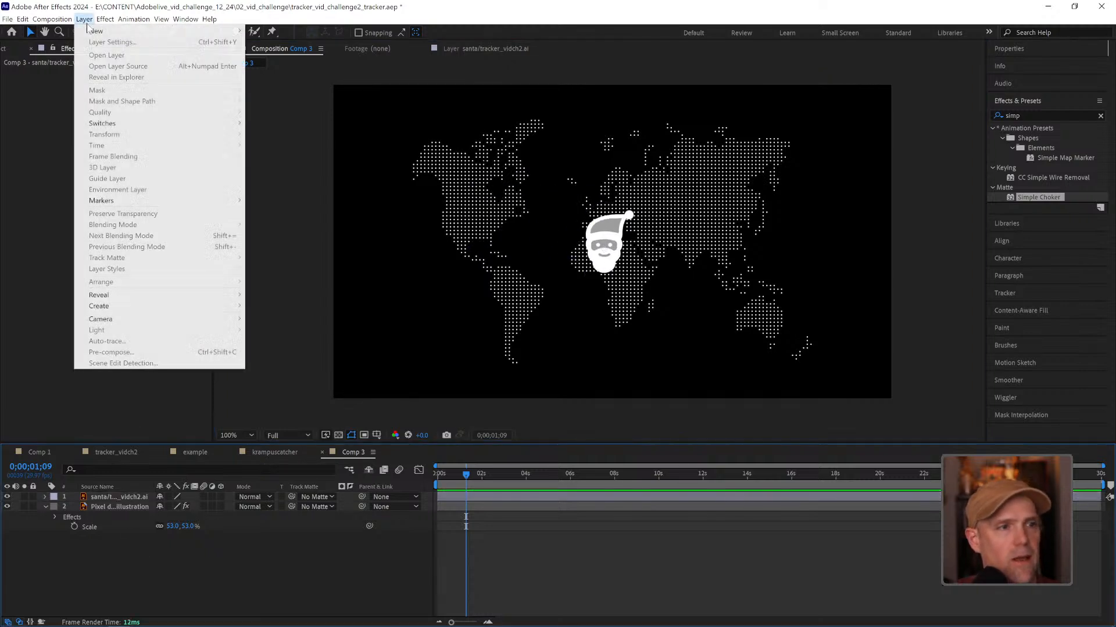
{"action": "mouse_move", "coordinate": [100, 34]}
{"action": "left_click", "coordinate": [303, 76]}
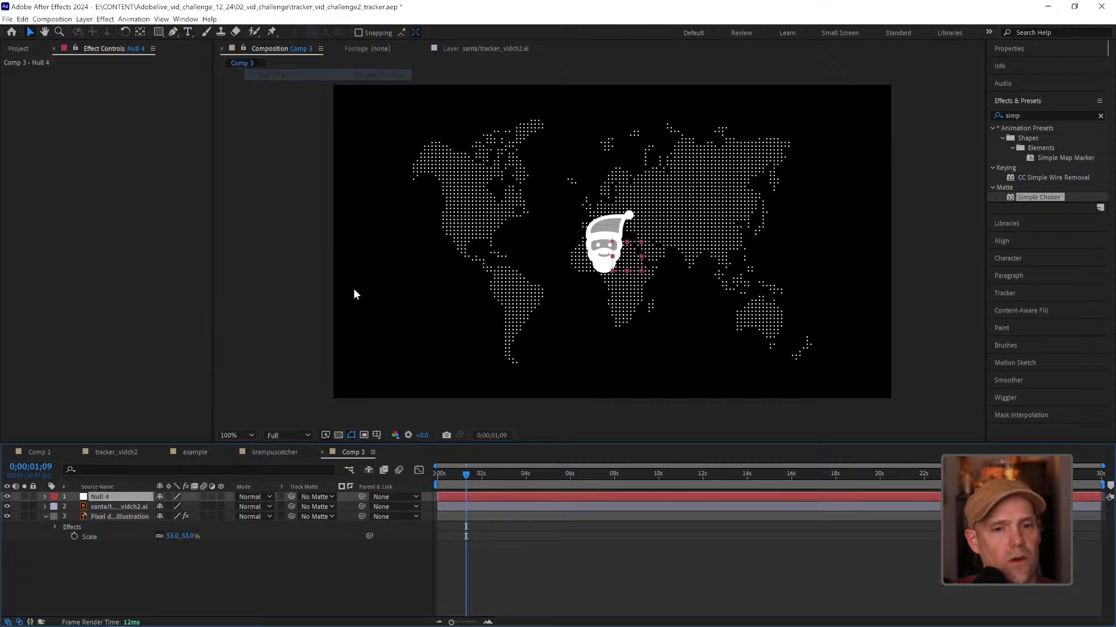
{"action": "left_click_drag", "start_coordinate": [360, 506], "coordinate": [123, 497]}
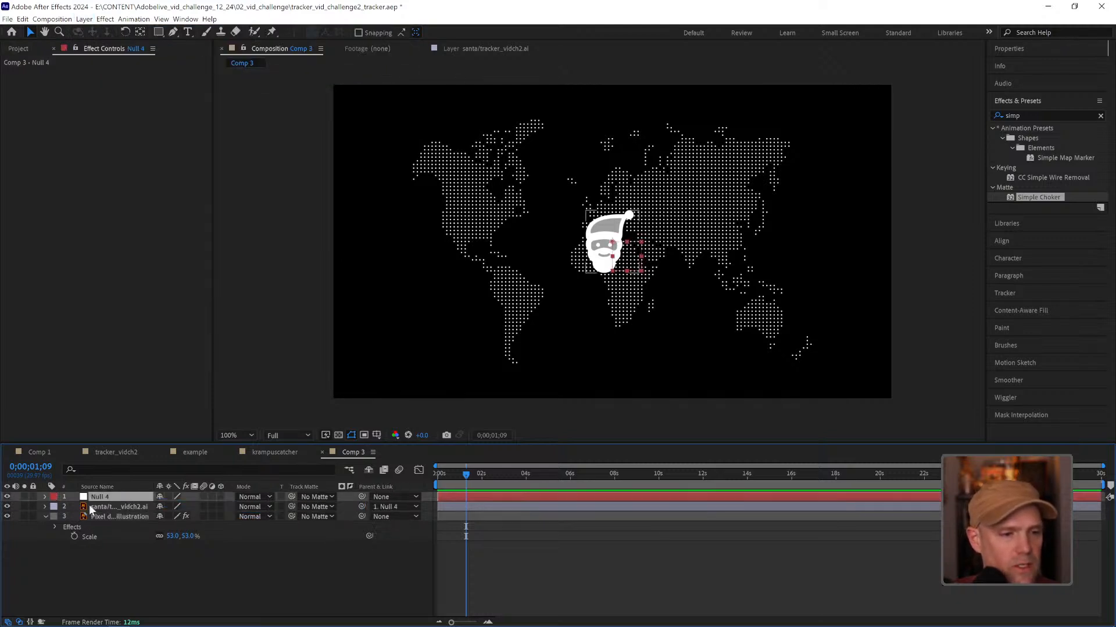
Step: Rename the null layer as santacontrol
{"action": "double_click", "coordinate": [107, 495]}
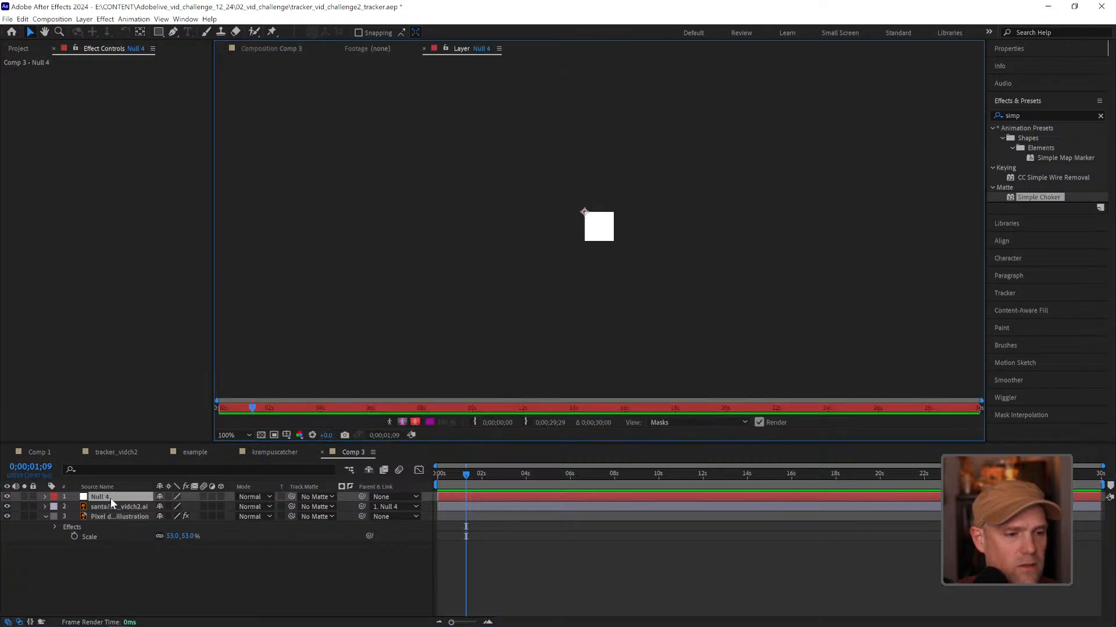
{"action": "left_click", "coordinate": [306, 52]}
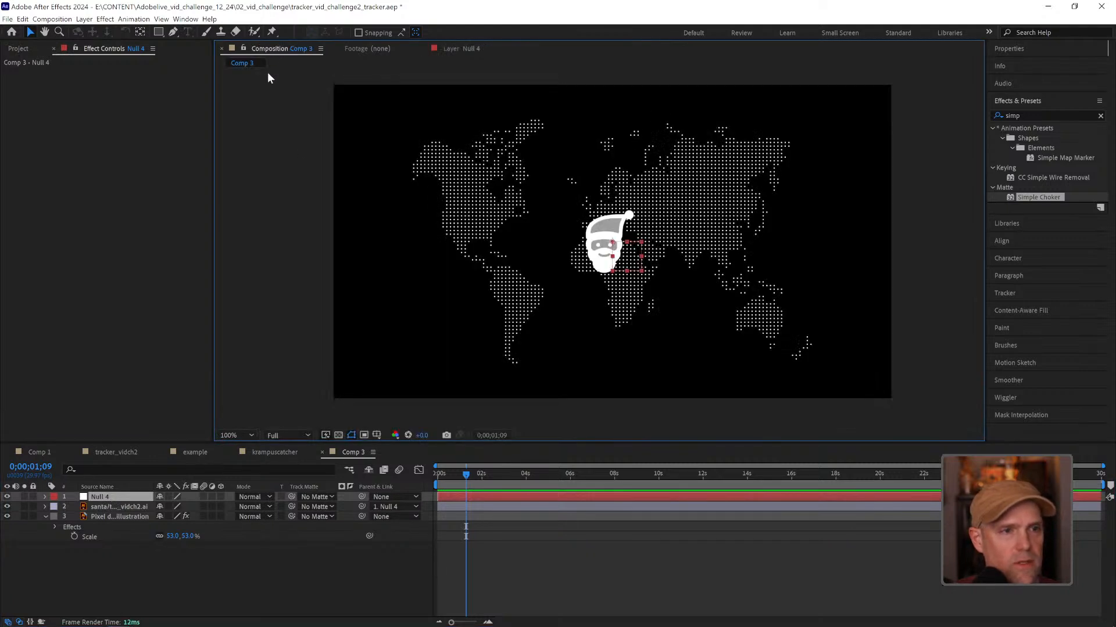
{"action": "right_click", "coordinate": [109, 498]}
{"action": "left_click", "coordinate": [132, 470]}
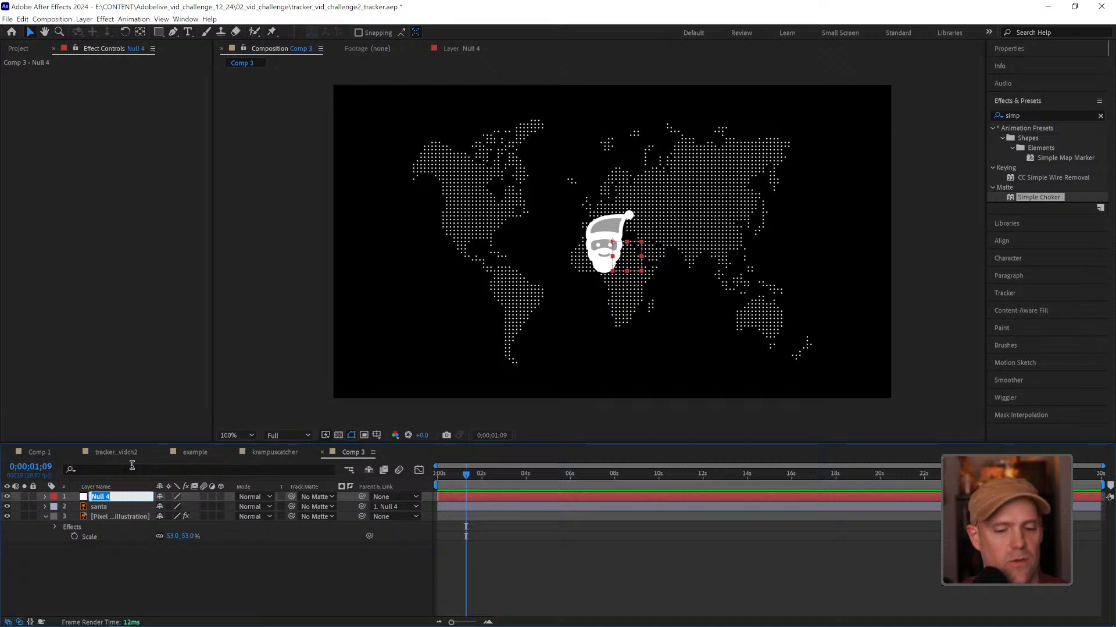
{"action": "type", "text": "santacontr"}
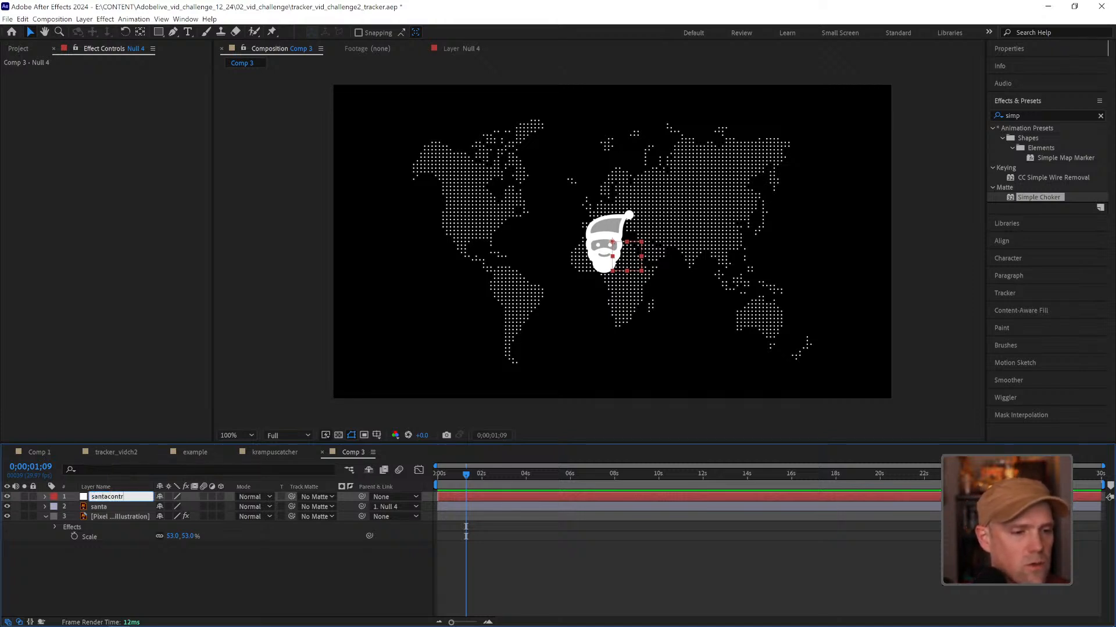
{"action": "type", "text": "ol"}
{"action": "key", "text": "Return"}
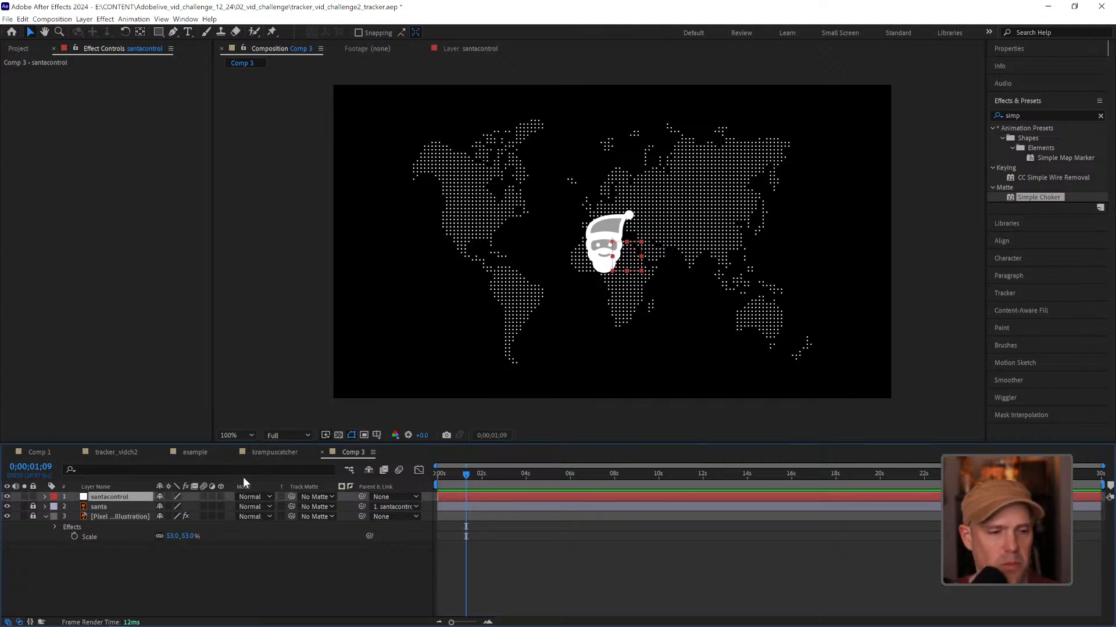
Step: Show the santacontrol null's Position and move it over North America, to about 463, 410
{"action": "key", "text": "p"}
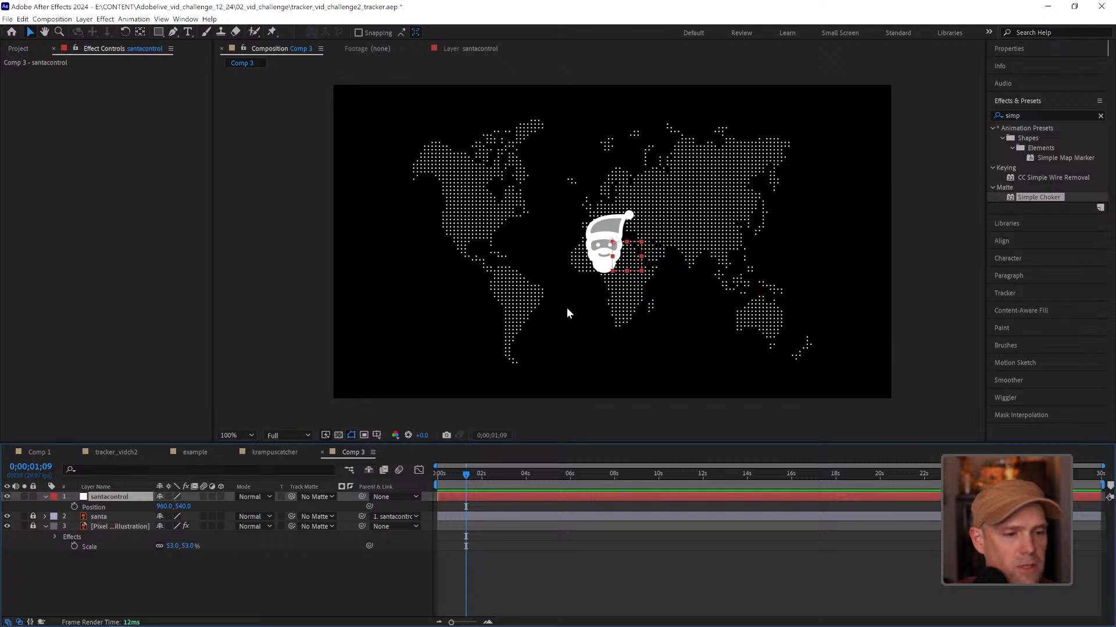
{"action": "left_click_drag", "start_coordinate": [629, 254], "coordinate": [476, 213]}
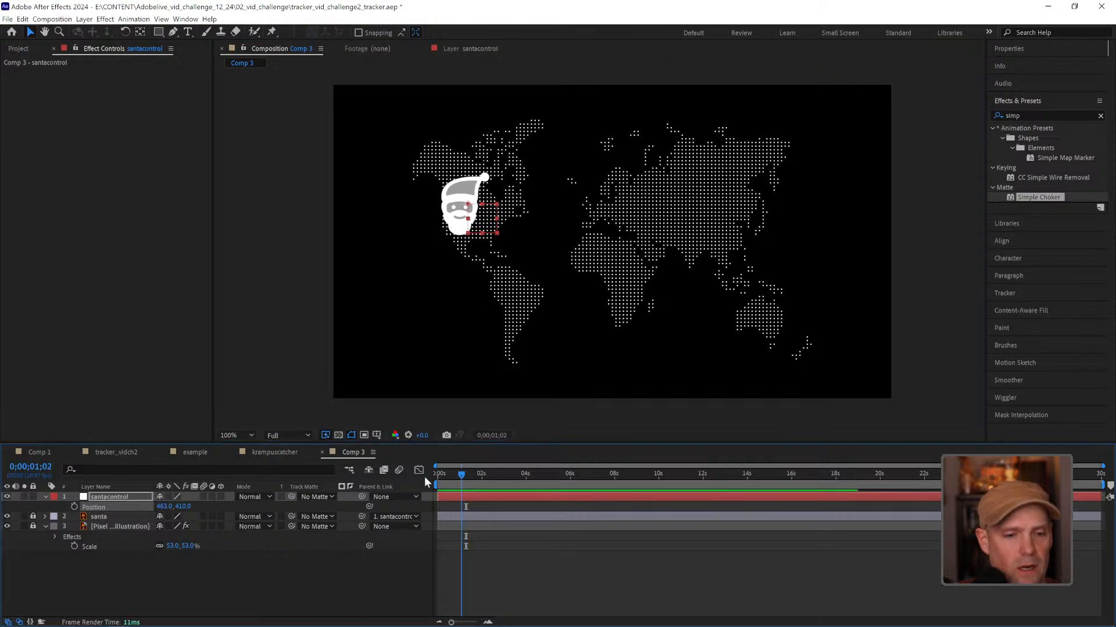
Step: Start keyframing santacontrol's Position at 0 seconds over North America, at 463, 410
{"action": "key", "text": "Home"}
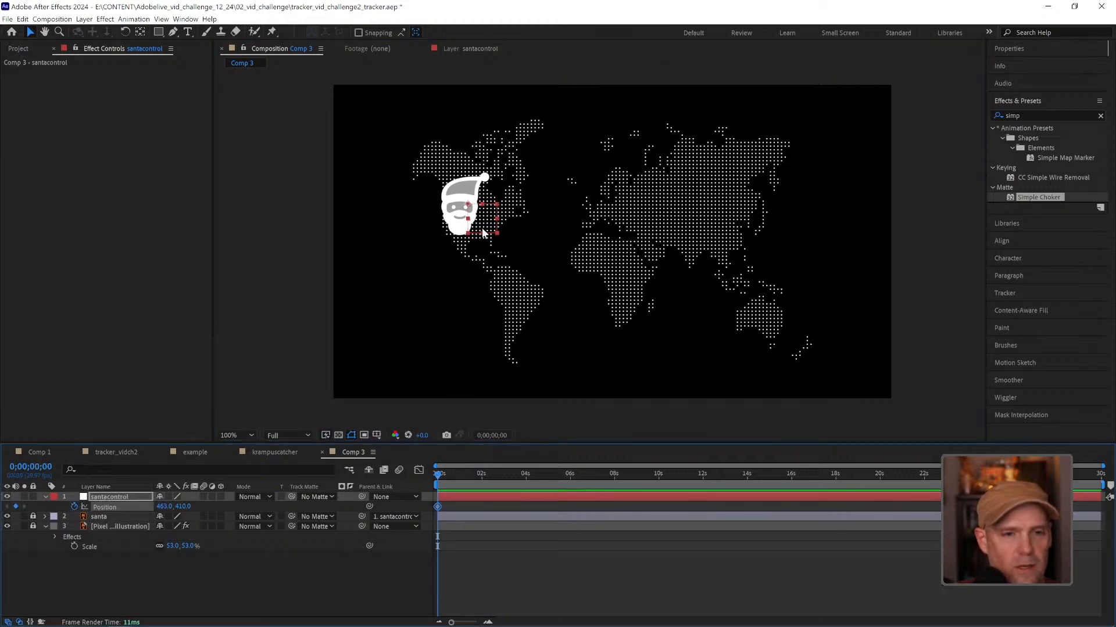
{"action": "left_click_drag", "start_coordinate": [482, 216], "coordinate": [657, 216]}
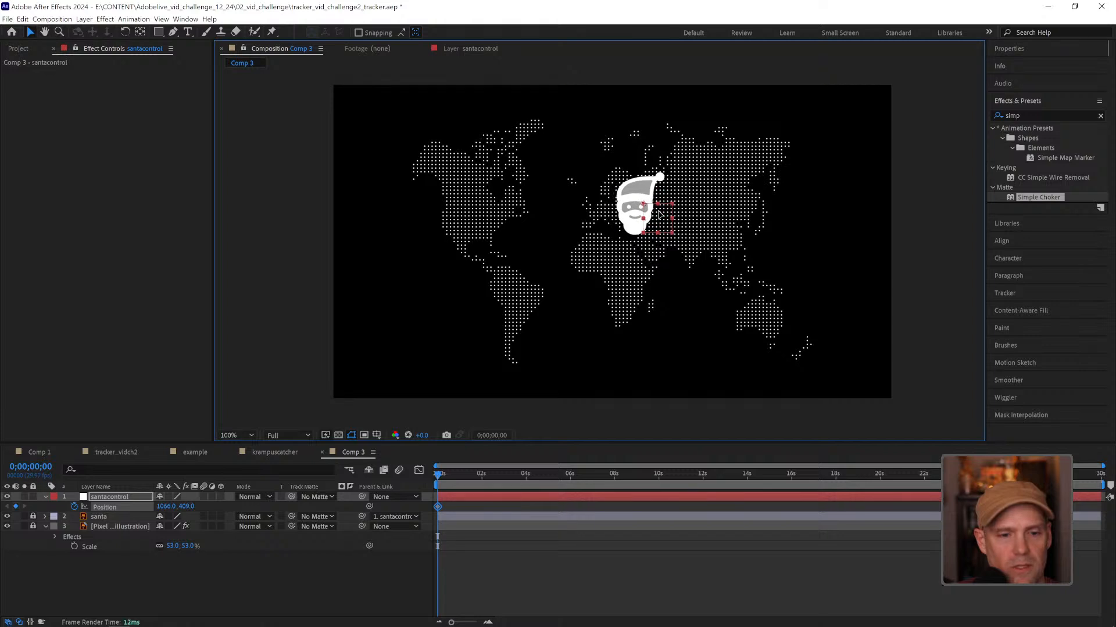
{"action": "key", "text": "ctrl+z"}
Step: Keyframe santacontrol's Position over western Asia at about 1 second and over Australia just before 2 seconds, at about 1477, 799
{"action": "left_click", "coordinate": [467, 472]}
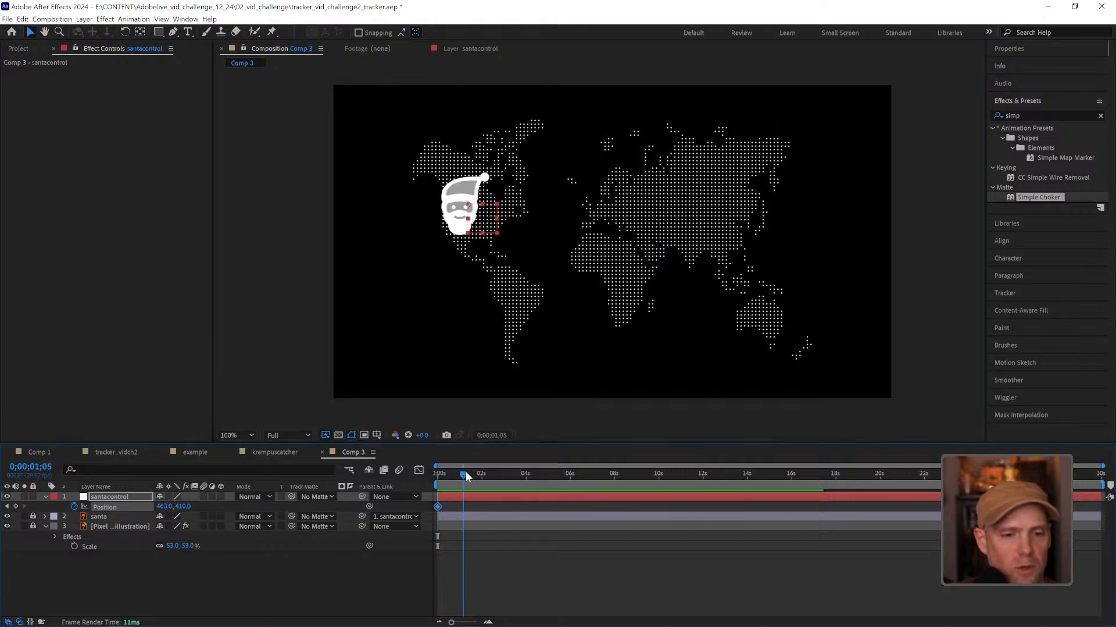
{"action": "left_click_drag", "start_coordinate": [464, 475], "coordinate": [459, 476]}
{"action": "left_click_drag", "start_coordinate": [487, 230], "coordinate": [783, 343]}
{"action": "left_click", "coordinate": [477, 474]}
Step: Keyframe santacontrol's Position over Africa at about 2.5 seconds and over South America at 0;00;03;07, at about 643, 727
{"action": "left_click", "coordinate": [491, 474]}
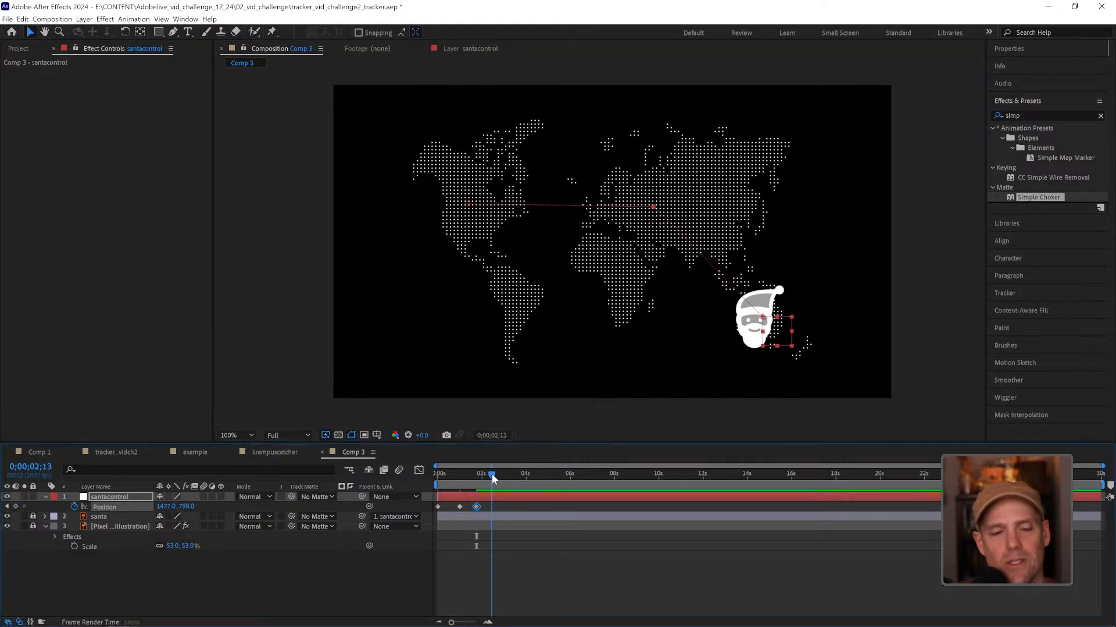
{"action": "left_click", "coordinate": [488, 476]}
{"action": "left_click_drag", "start_coordinate": [762, 348], "coordinate": [524, 332]}
{"action": "key", "text": "space"}
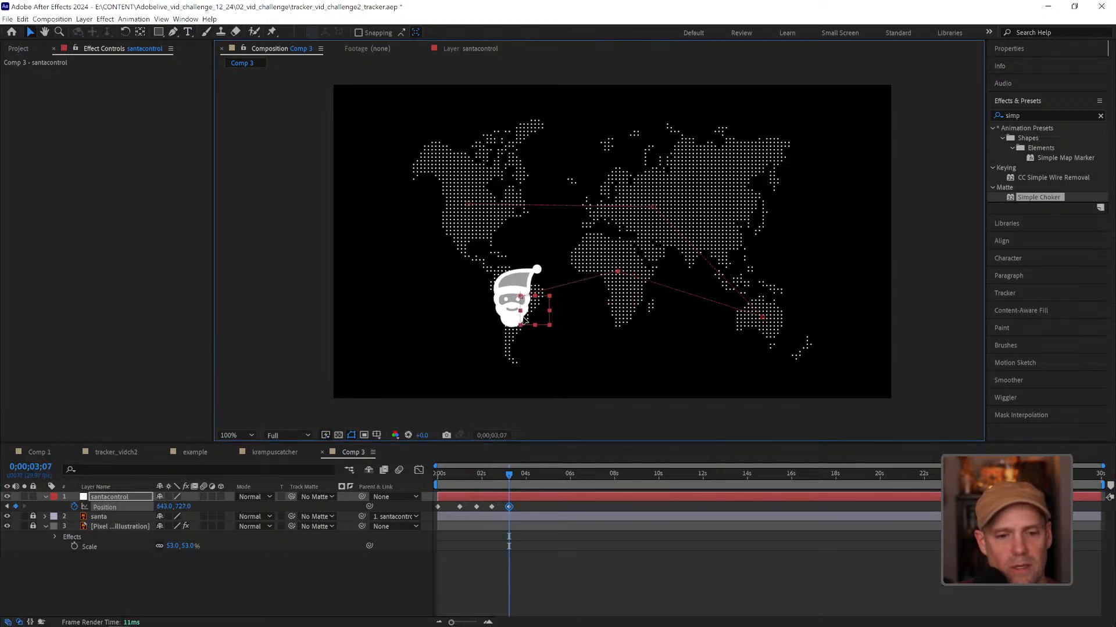
Step: Copy the first Position keyframe to 0;00;03;28 so the route returns to North America
{"action": "left_click_drag", "start_coordinate": [511, 475], "coordinate": [524, 476]}
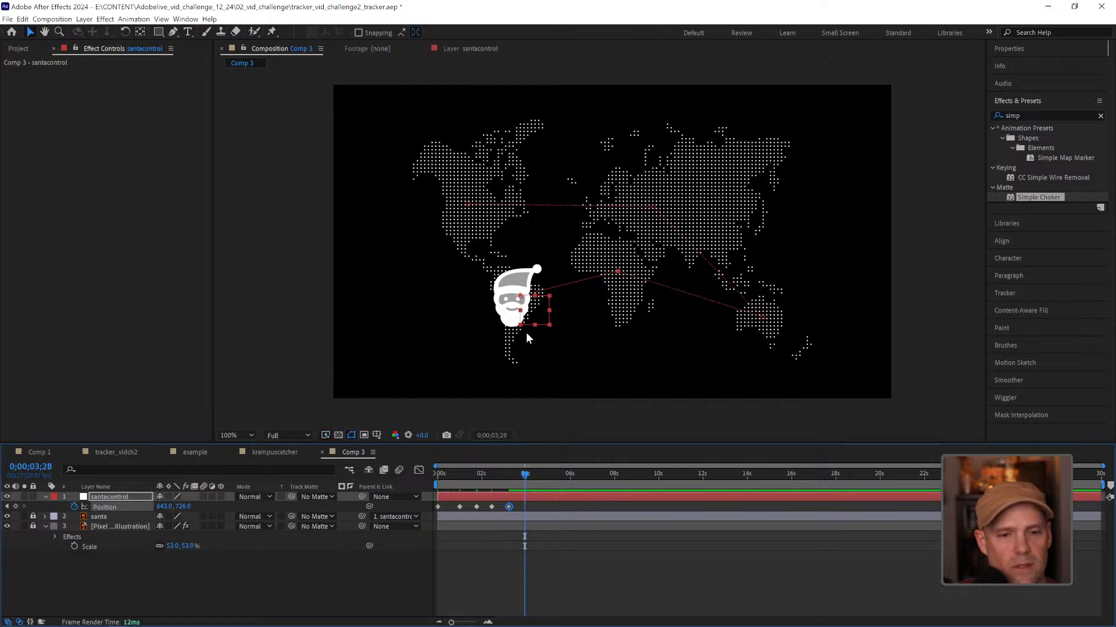
{"action": "left_click", "coordinate": [438, 507]}
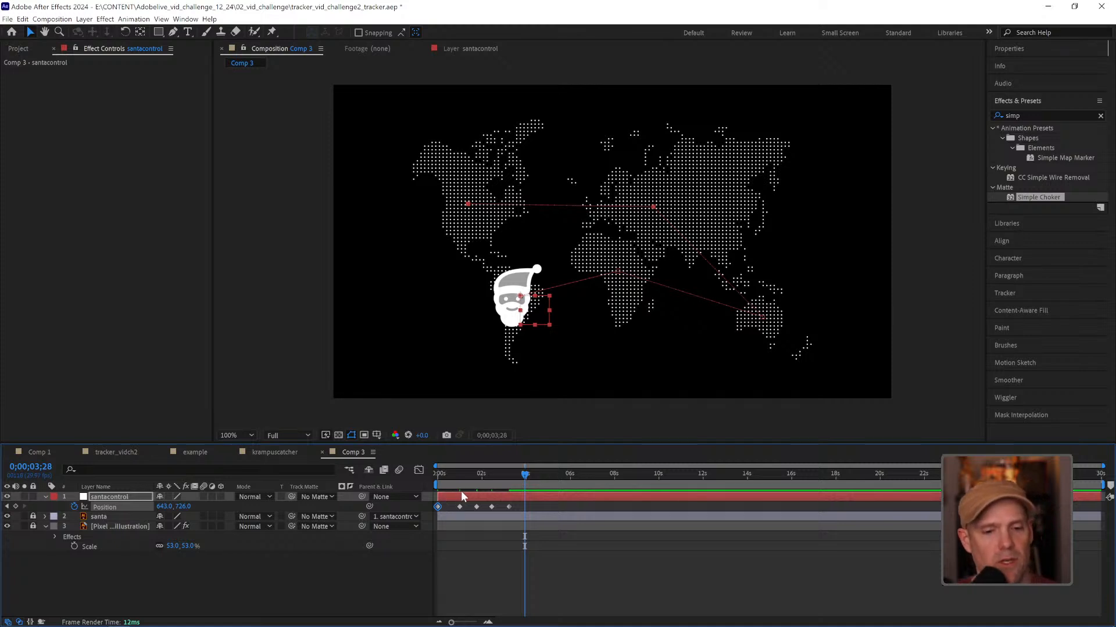
{"action": "key", "text": "ctrl+v"}
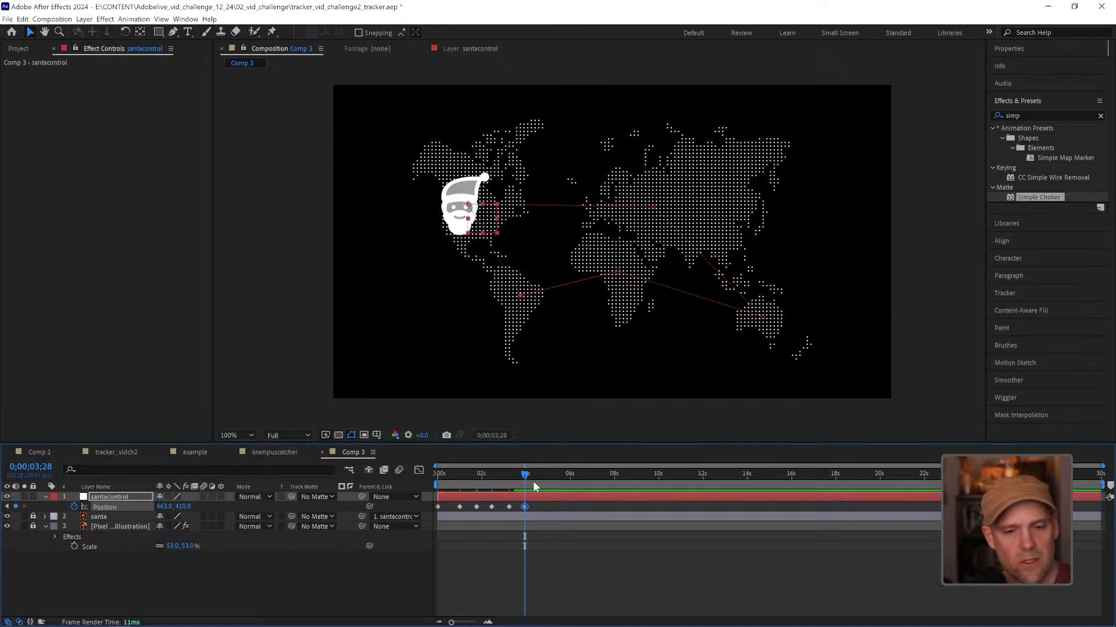
Step: Retime the intermediate santacontrol Position keyframes so that all six are evenly spaced over four seconds
{"action": "left_click", "coordinate": [459, 506]}
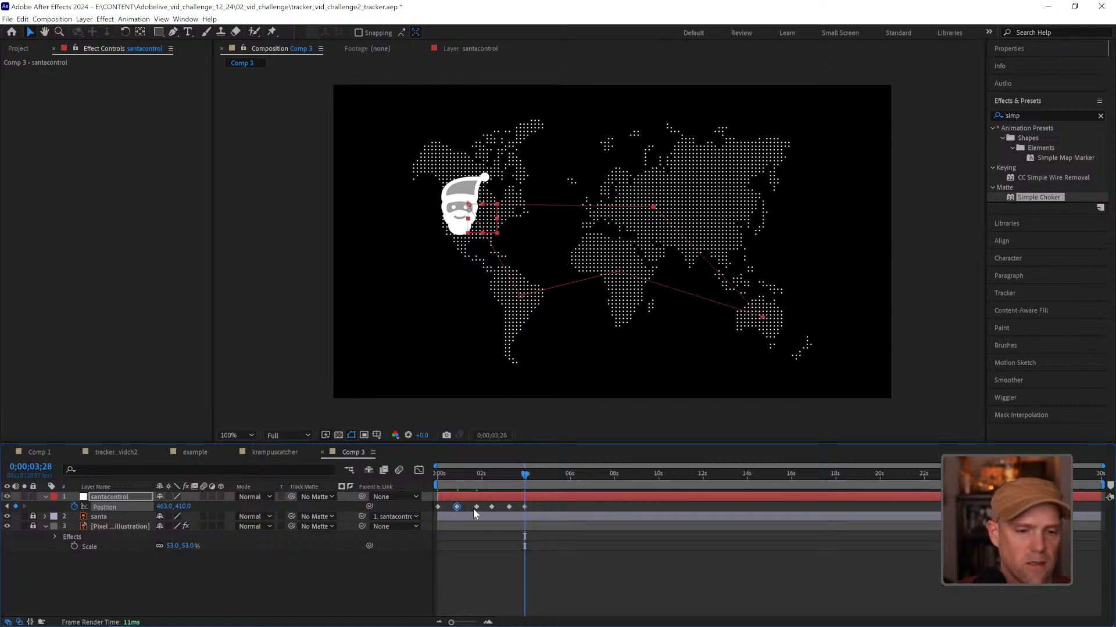
{"action": "left_click", "coordinate": [490, 505]}
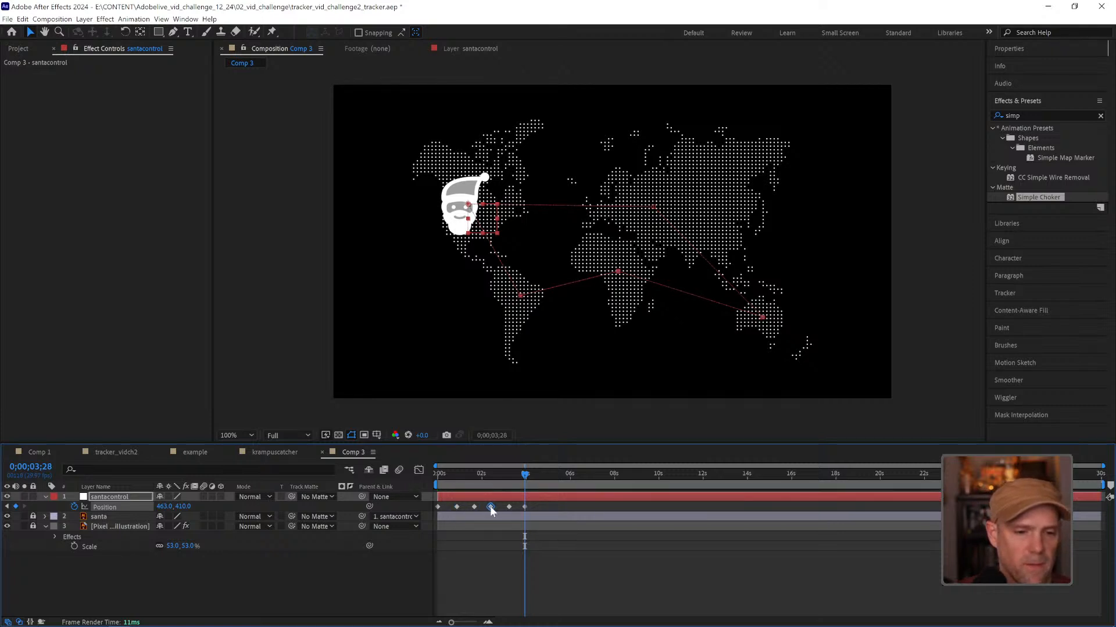
{"action": "left_click_drag", "start_coordinate": [514, 473], "coordinate": [438, 476]}
{"action": "left_click", "coordinate": [456, 507]}
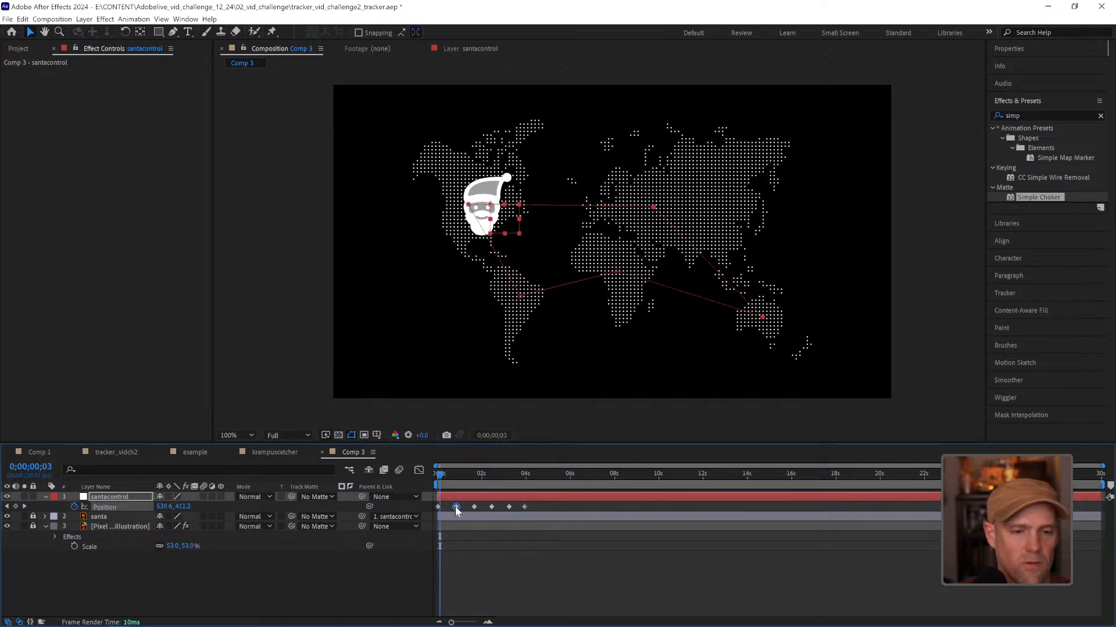
Step: Preview Santa's travel along the keyframed route across the map
{"action": "key", "text": "space"}
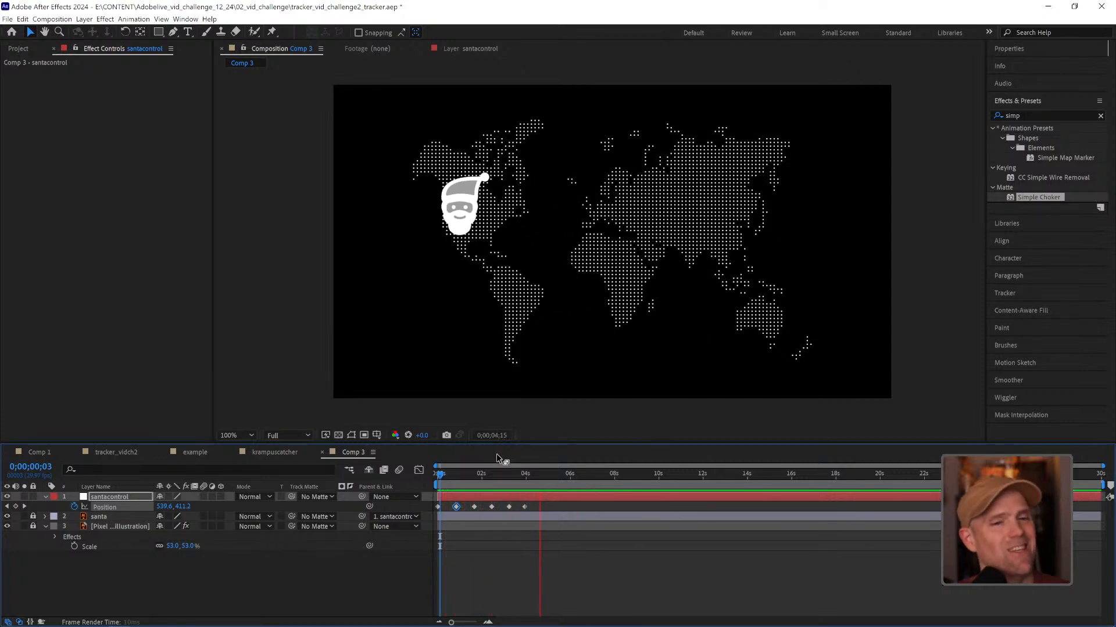
{"action": "key", "text": "space"}
{"action": "key", "text": "space"}
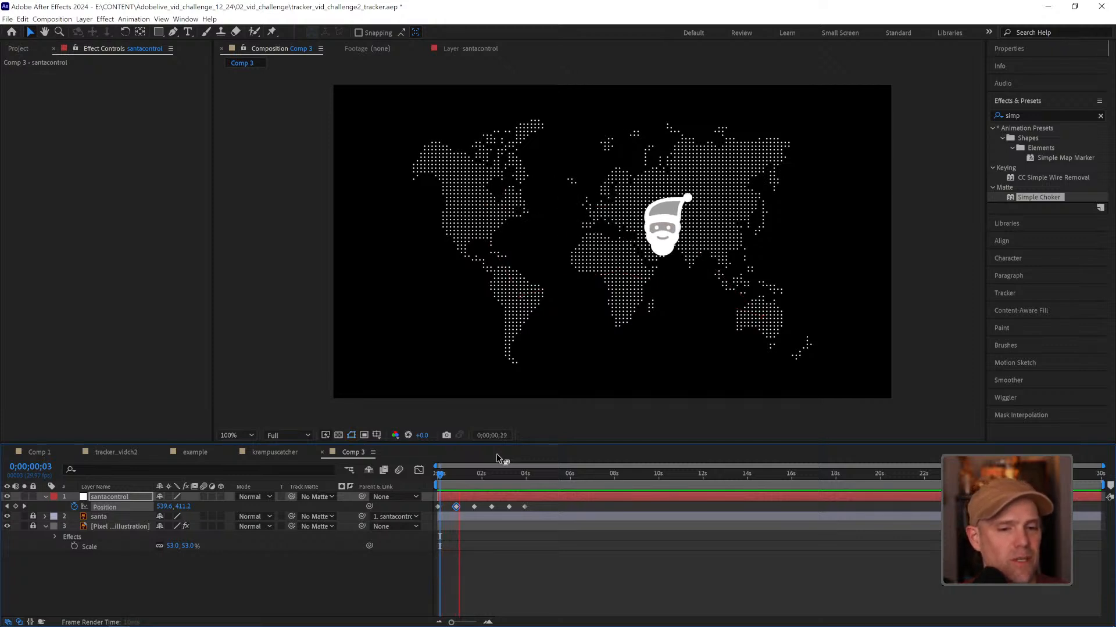
{"action": "key", "text": "space"}
Step: Select all Position keyframes and smooth the corners of santacontrol's motion path into curves with the Convert Vertex tool
{"action": "left_click", "coordinate": [518, 561]}
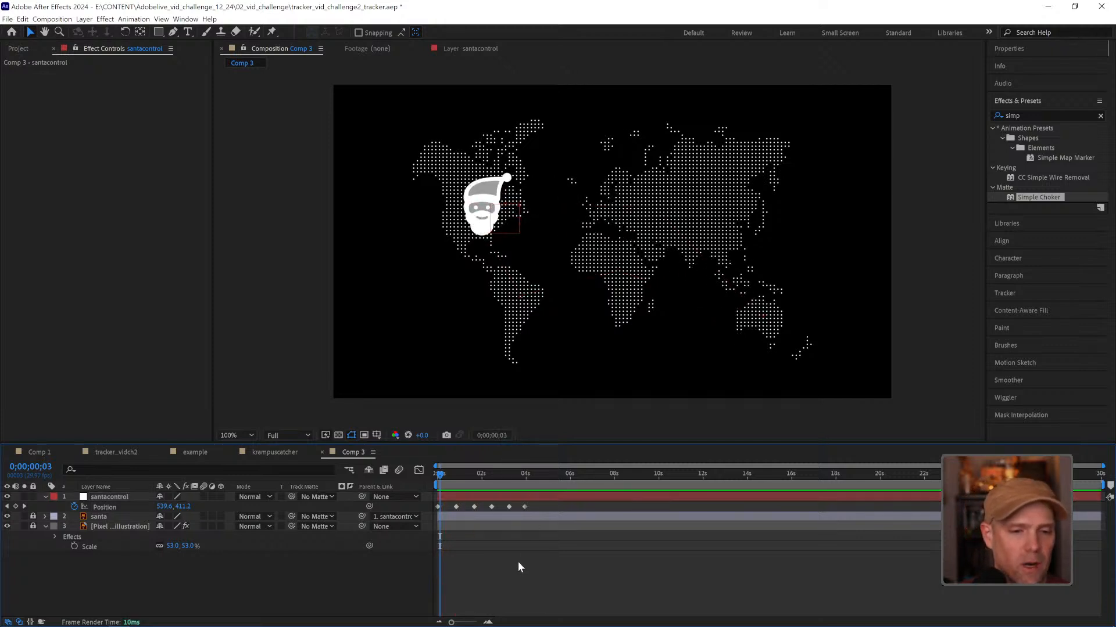
{"action": "left_click_drag", "start_coordinate": [541, 504], "coordinate": [424, 542]}
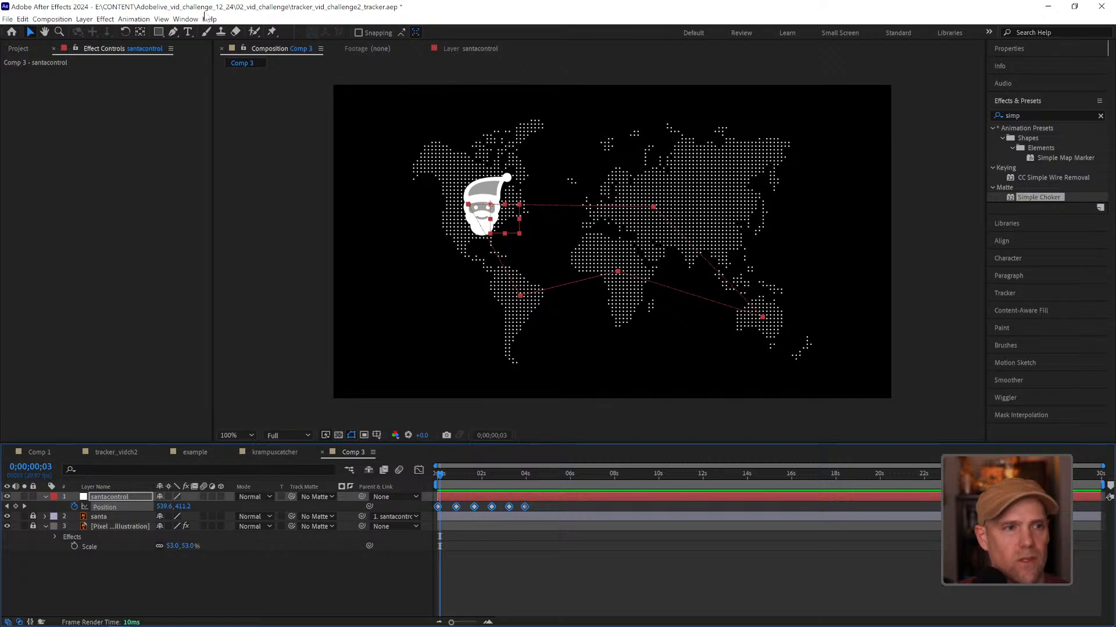
{"action": "left_click", "coordinate": [173, 33]}
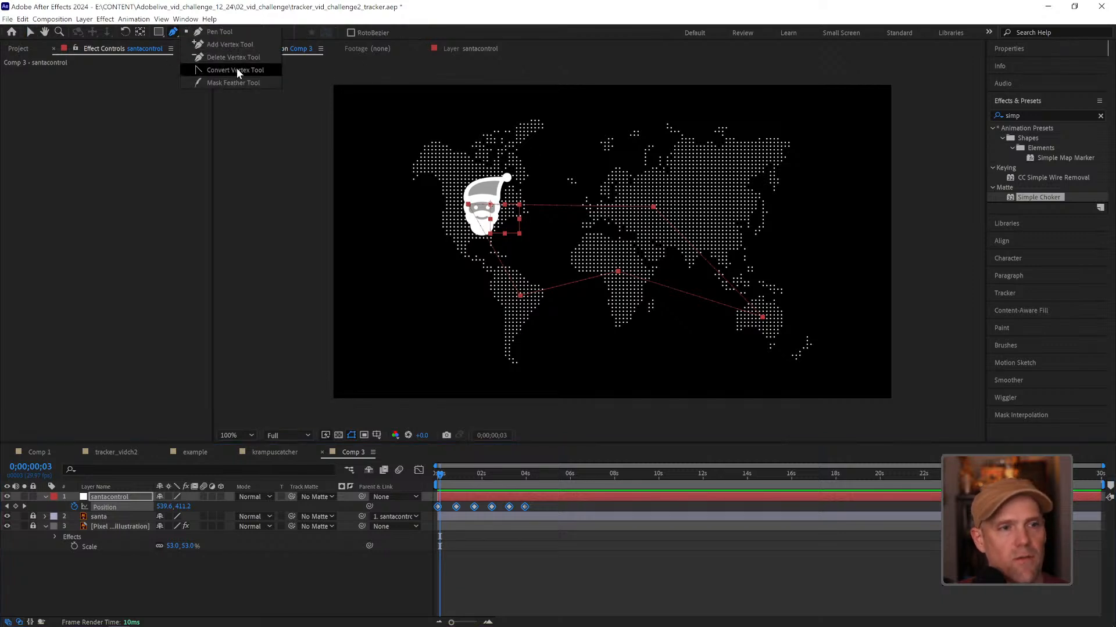
{"action": "left_click", "coordinate": [255, 70]}
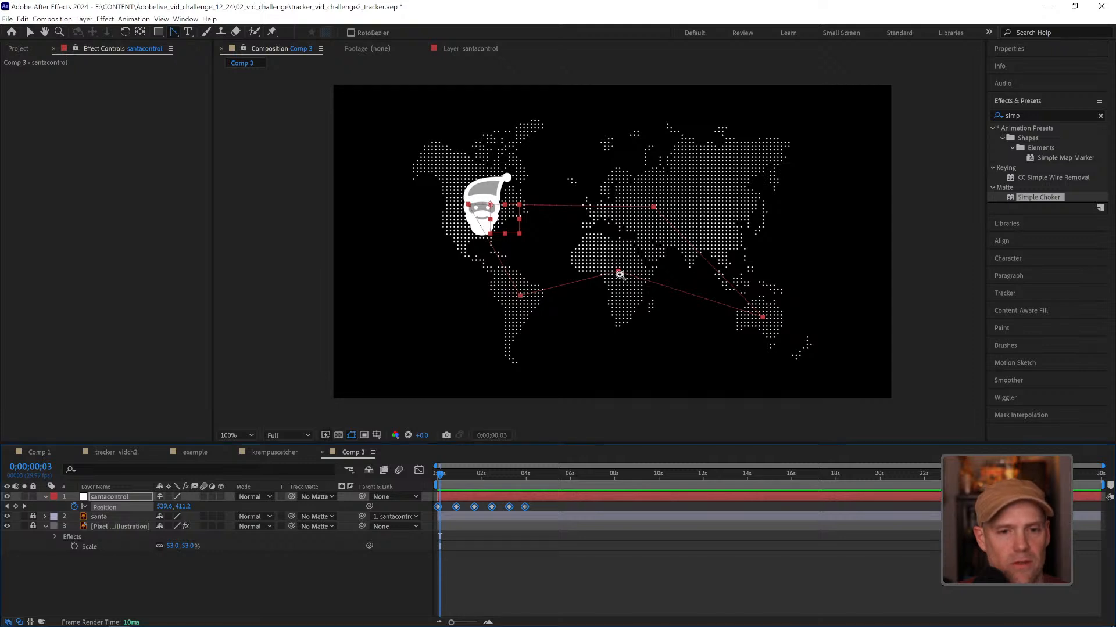
{"action": "scroll", "coordinate": [620, 276], "scroll_direction": "up", "scroll_amount": 2}
{"action": "left_click_drag", "start_coordinate": [467, 283], "coordinate": [500, 295]}
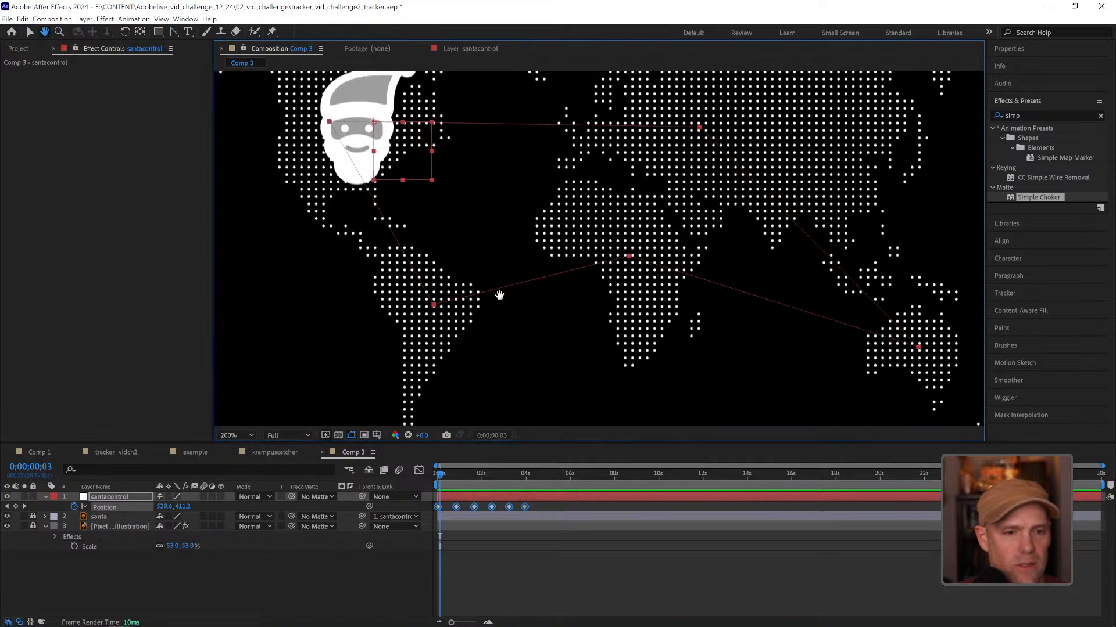
{"action": "left_click", "coordinate": [173, 34]}
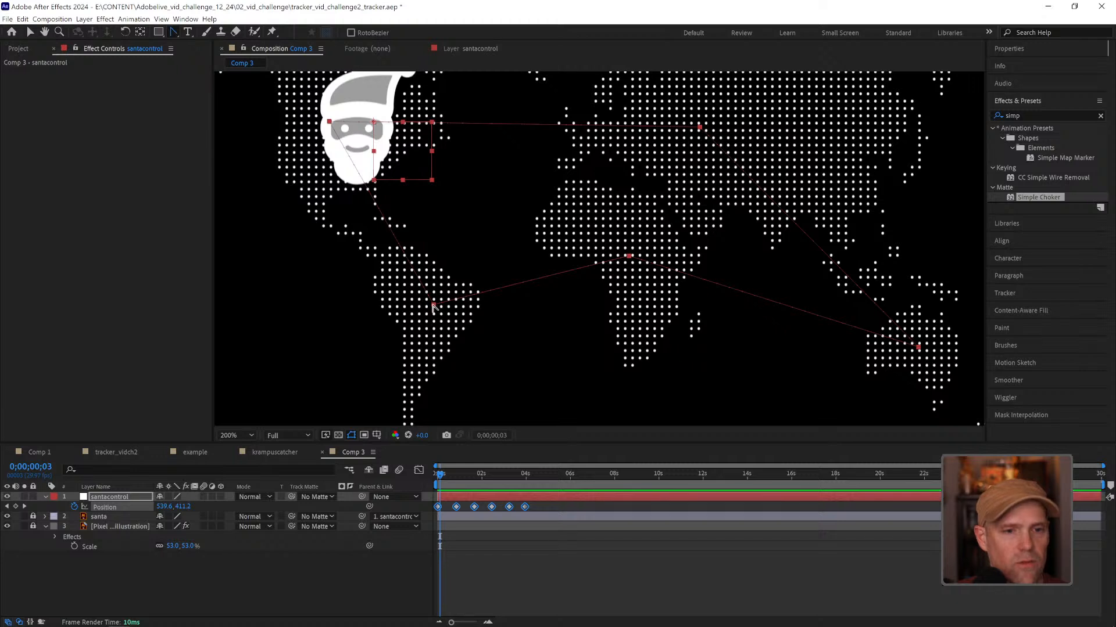
{"action": "left_click_drag", "start_coordinate": [433, 305], "coordinate": [461, 366]}
{"action": "key", "text": "ctrl+z"}
{"action": "key", "text": "ctrl+z"}
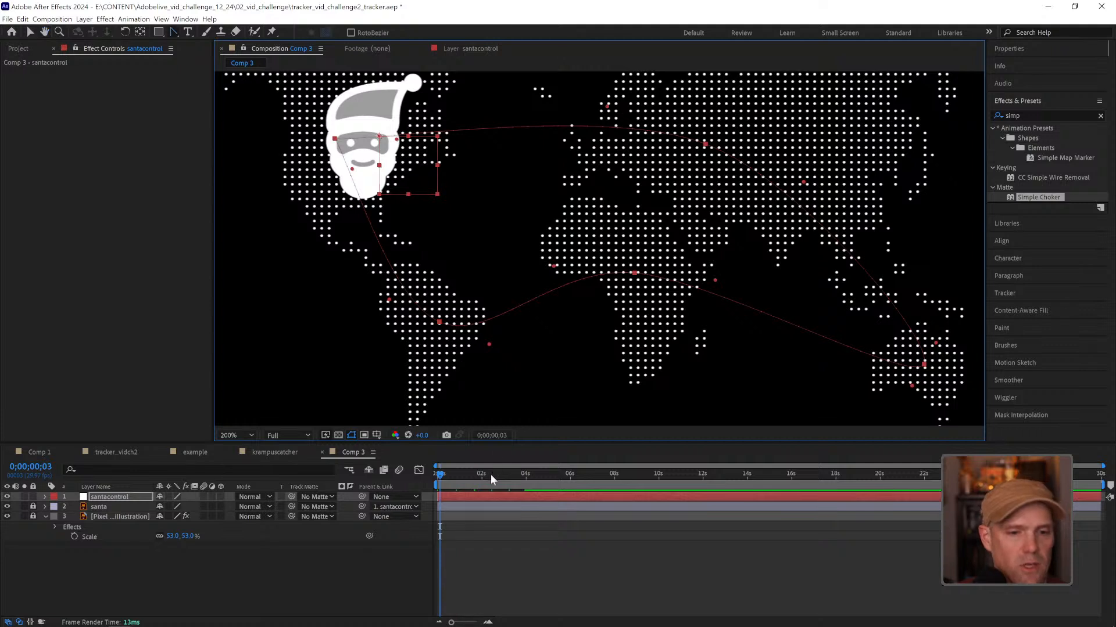
Step: Reshape the motion path's two curve handles at the North American point to arc the route outward, and preview the animation
{"action": "mouse_move", "coordinate": [491, 477]}
{"action": "left_mouse_down"}
{"action": "mouse_move", "coordinate": [540, 473]}
{"action": "mouse_move", "coordinate": [477, 464]}
{"action": "mouse_move", "coordinate": [488, 471]}
{"action": "left_mouse_up"}
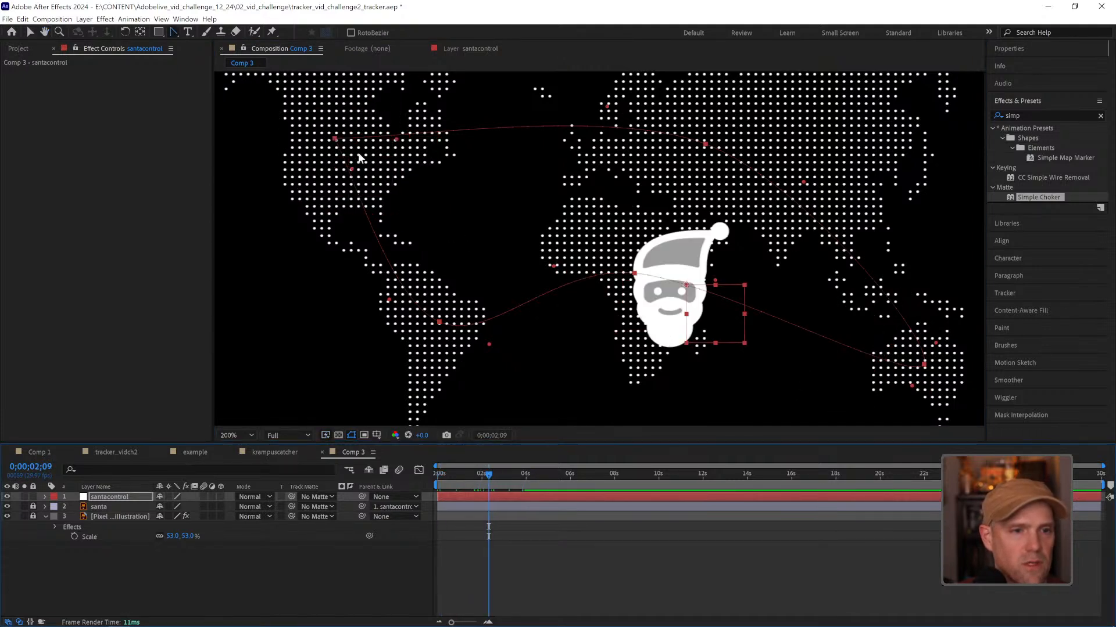
{"action": "left_click_drag", "start_coordinate": [352, 169], "coordinate": [295, 192]}
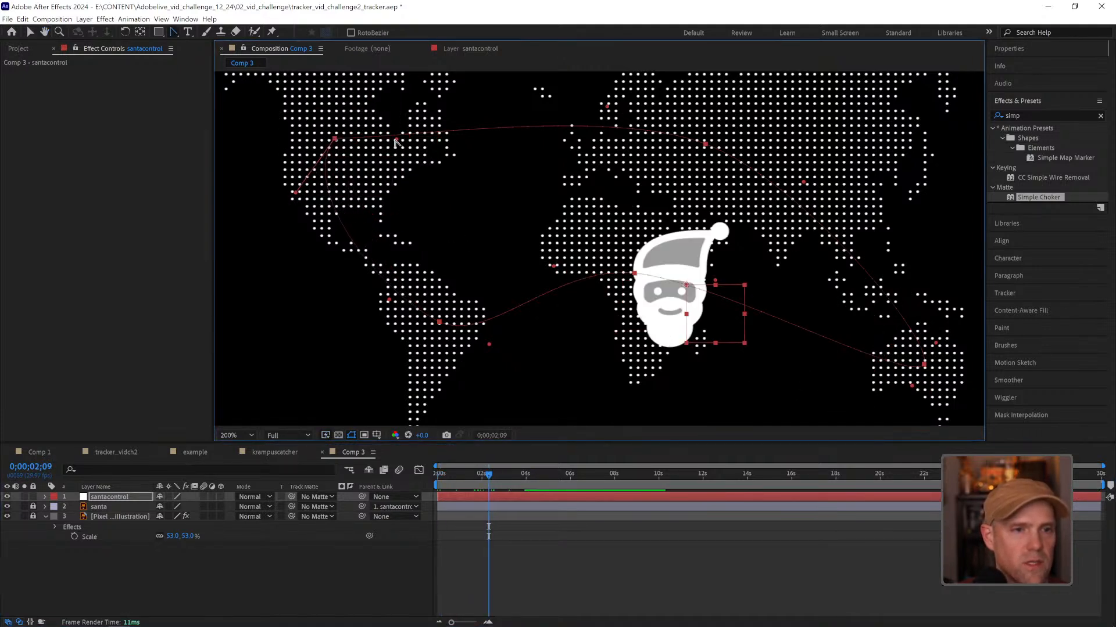
{"action": "left_click_drag", "start_coordinate": [397, 139], "coordinate": [386, 119]}
{"action": "key", "text": "z"}
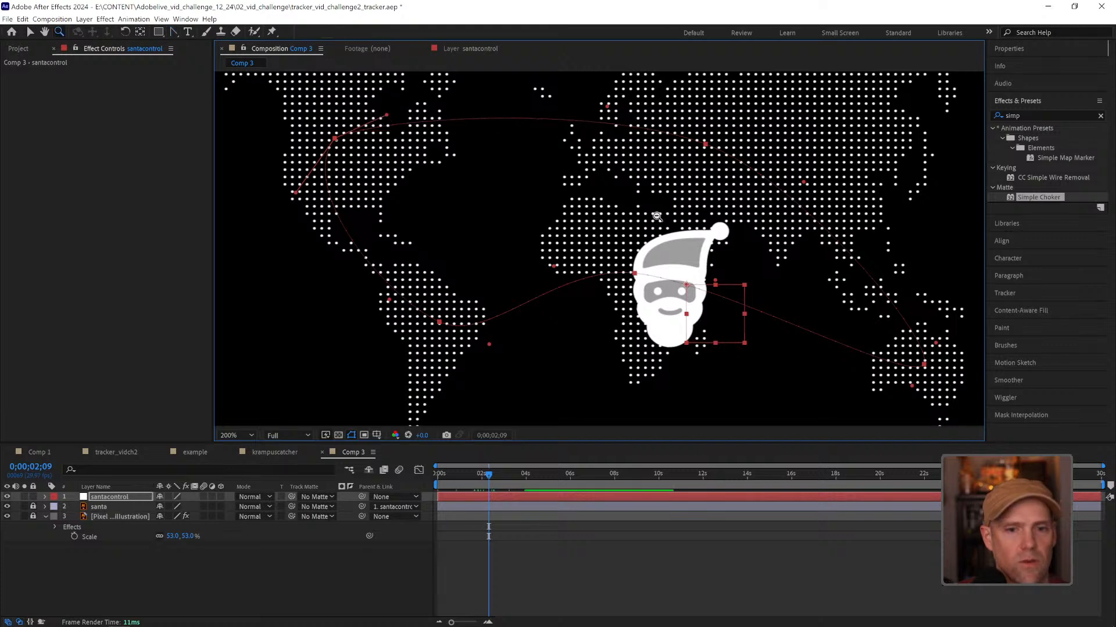
{"action": "left_click", "coordinate": [666, 230], "text": "alt"}
{"action": "key", "text": "space"}
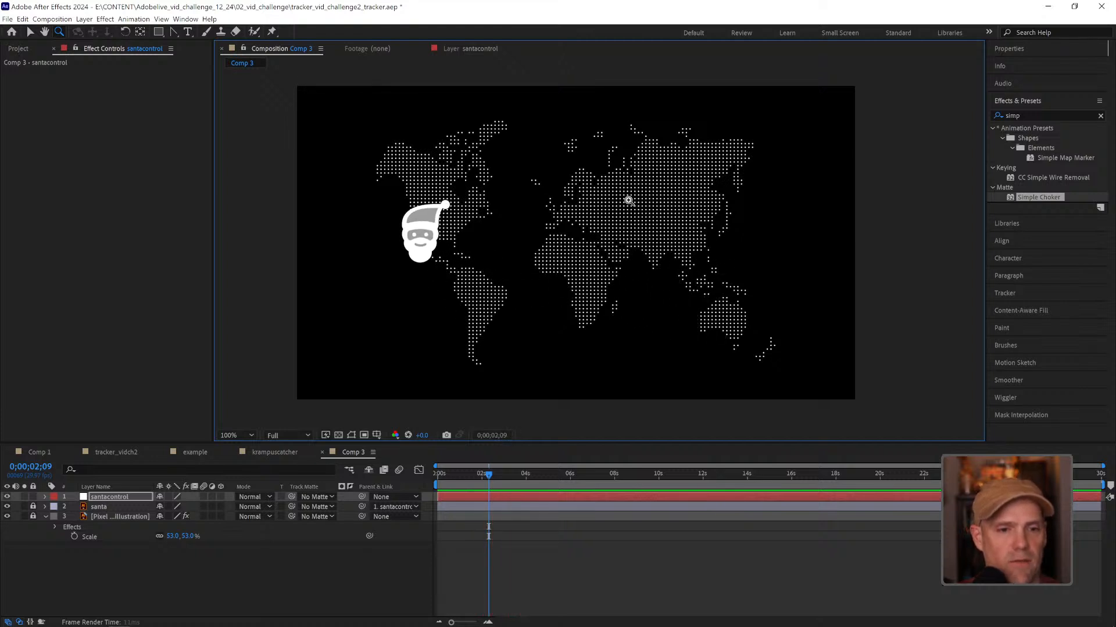
{"action": "key", "text": "space"}
Step: Apply Easy Ease to the five Position keyframes after the first one and preview the motion
{"action": "key", "text": "p"}
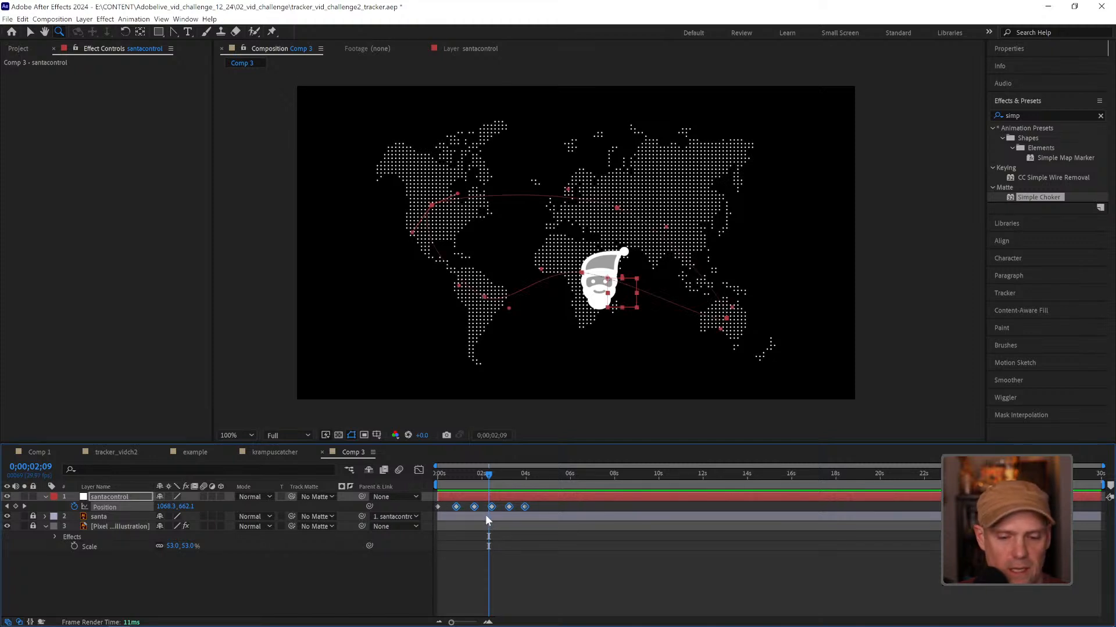
{"action": "key", "text": "F9"}
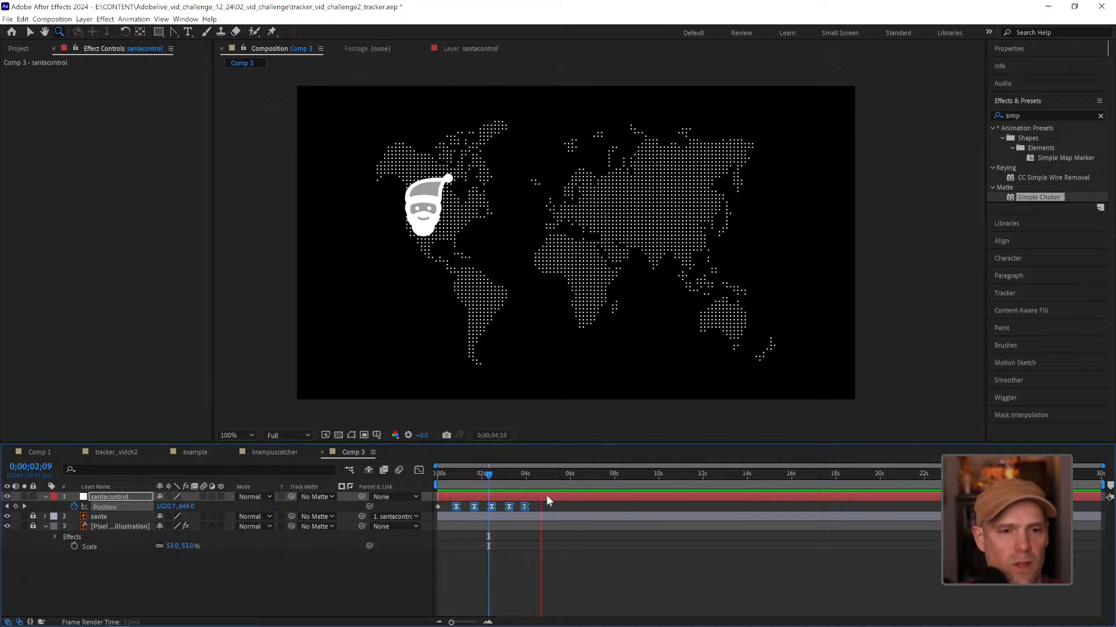
{"action": "key", "text": "space"}
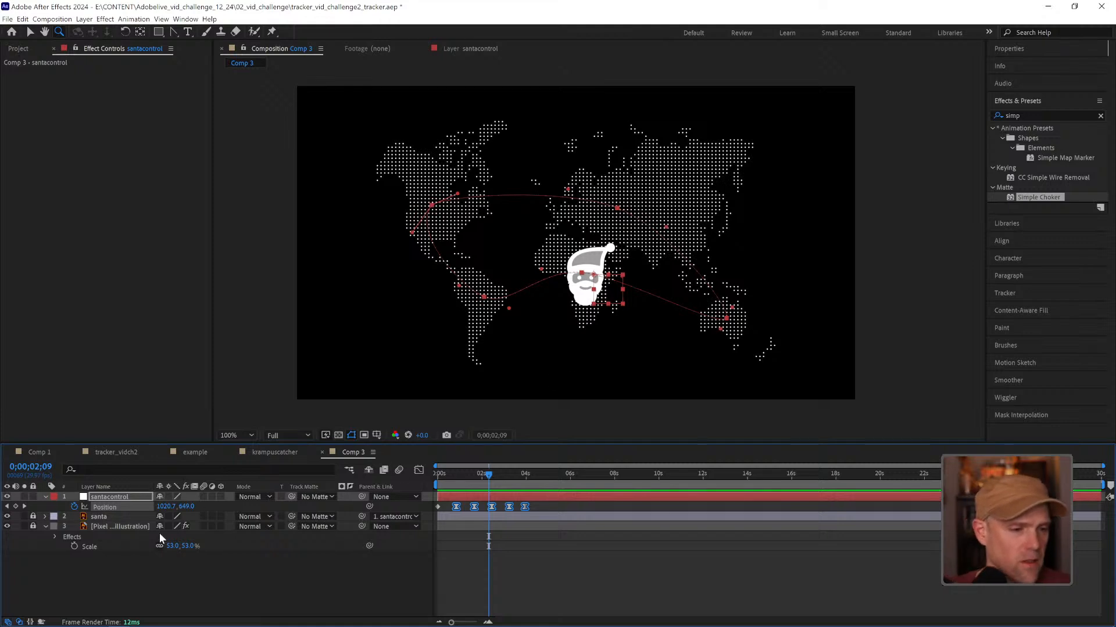
{"action": "left_click", "coordinate": [573, 567]}
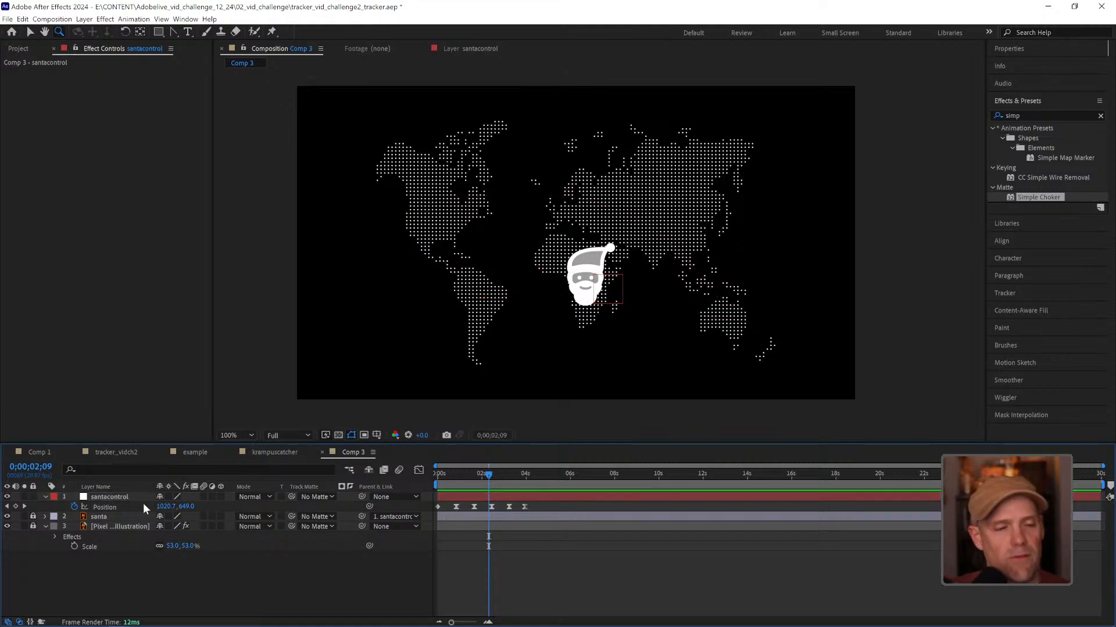
Step: Ease the first Position keyframe as well and shift all six keyframes so they start at about 4 seconds
{"action": "left_click_drag", "start_coordinate": [534, 510], "coordinate": [434, 514]}
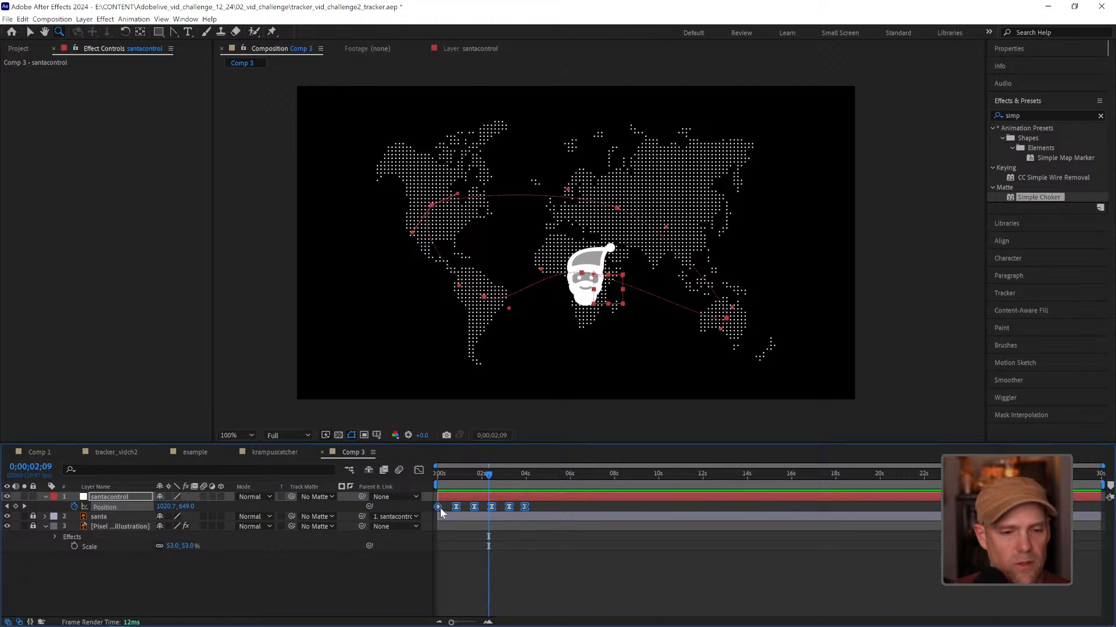
{"action": "left_click", "coordinate": [442, 508]}
{"action": "left_click", "coordinate": [438, 507]}
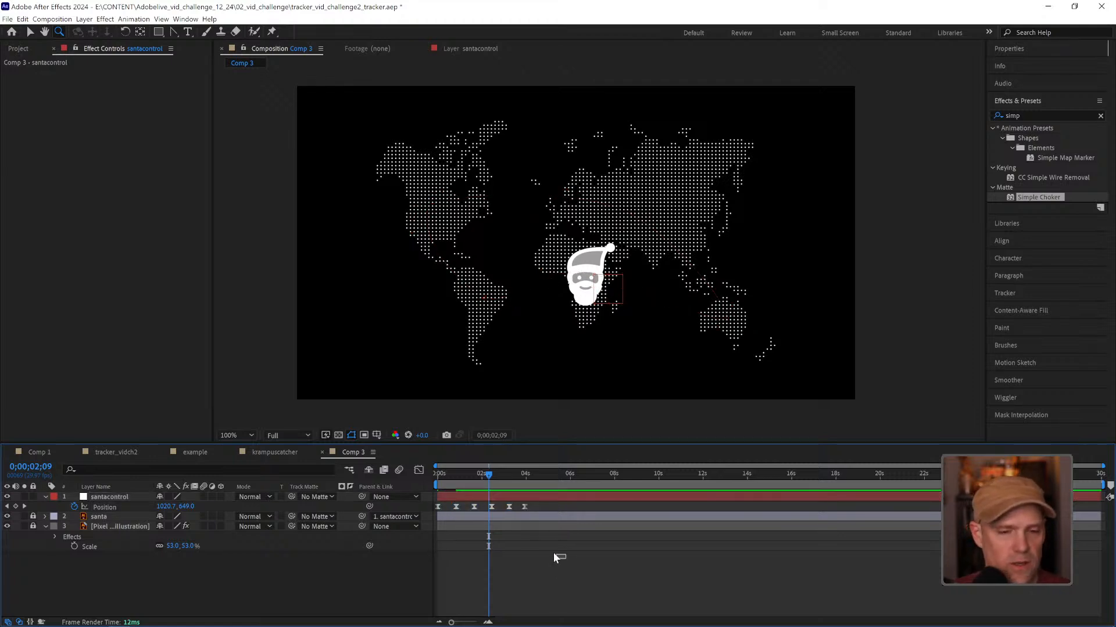
{"action": "left_click_drag", "start_coordinate": [553, 553], "coordinate": [524, 510]}
{"action": "left_click", "coordinate": [477, 542]}
Step: Add an expression to santacontrol's Position, replacing the default text with loopIn()
{"action": "left_click", "coordinate": [115, 508]}
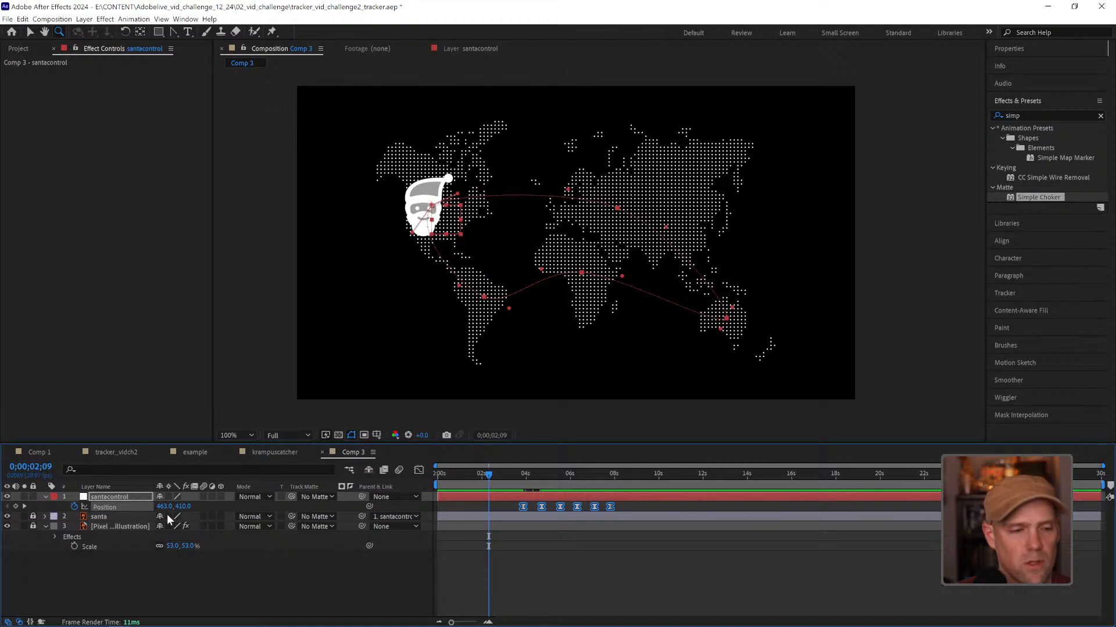
{"action": "key", "text": "alt+shift+equal"}
{"action": "left_click", "coordinate": [537, 516]}
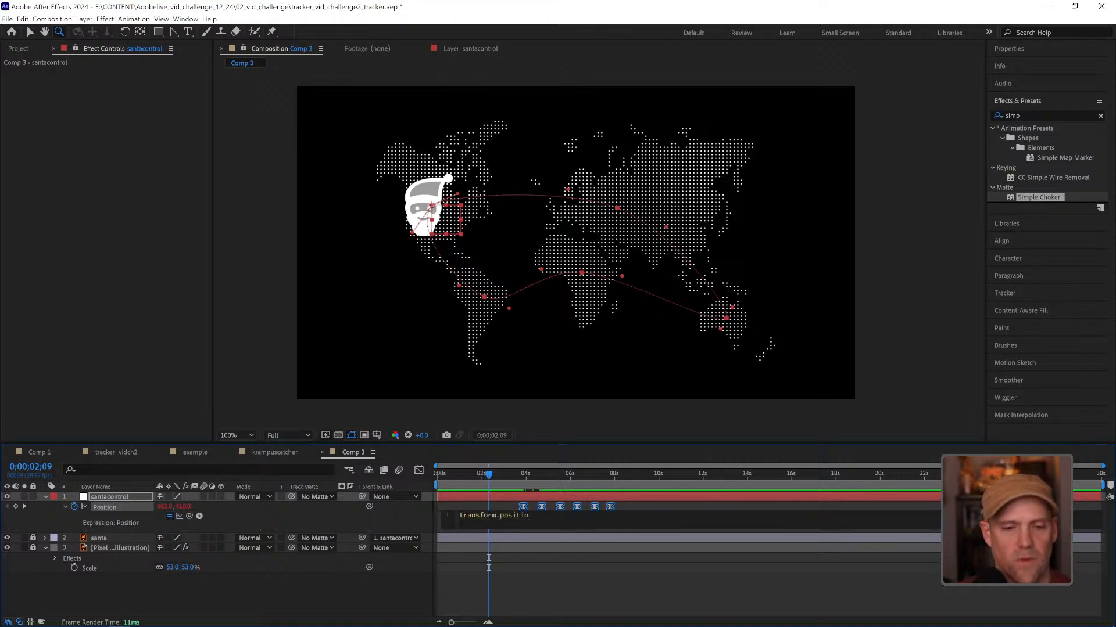
{"action": "key", "text": "BackSpace"}
{"action": "key", "text": "BackSpace"}
{"action": "key", "text": "BackSpace"}
{"action": "key", "text": "BackSpace"}
{"action": "key", "text": "BackSpace"}
{"action": "key", "text": "BackSpace"}
{"action": "key", "text": "BackSpace"}
{"action": "key", "text": "BackSpace"}
{"action": "key", "text": "BackSpace"}
{"action": "key", "text": "BackSpace"}
{"action": "key", "text": "BackSpace"}
{"action": "key", "text": "BackSpace"}
{"action": "key", "text": "BackSpace"}
{"action": "key", "text": "BackSpace"}
{"action": "key", "text": "BackSpace"}
{"action": "key", "text": "BackSpace"}
{"action": "key", "text": "BackSpace"}
{"action": "type", "text": "l"}
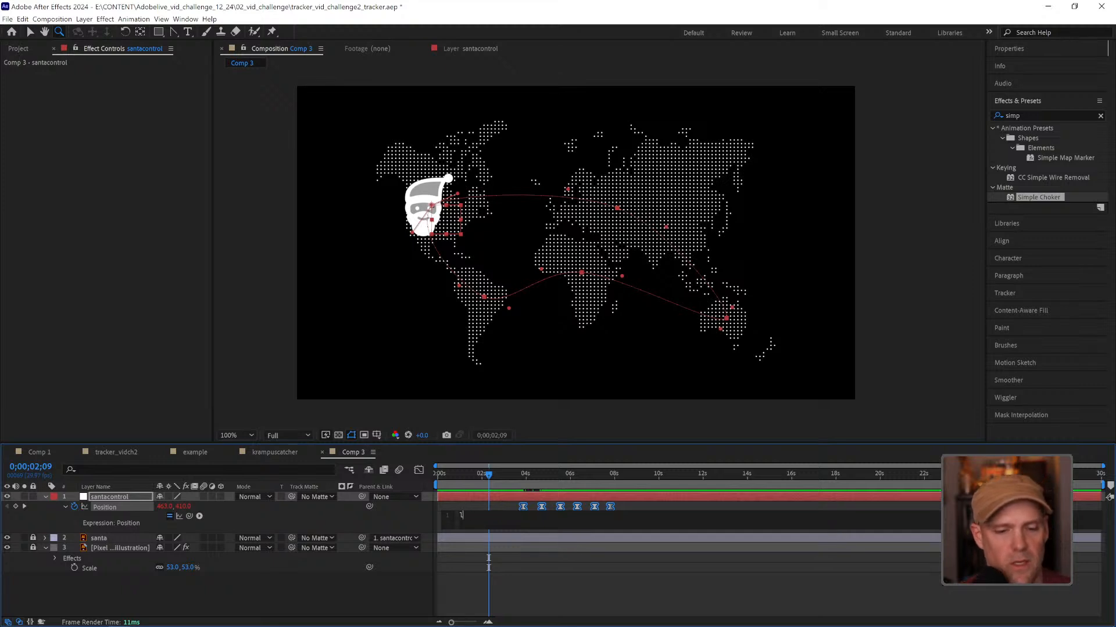
{"action": "type", "text": "oop"}
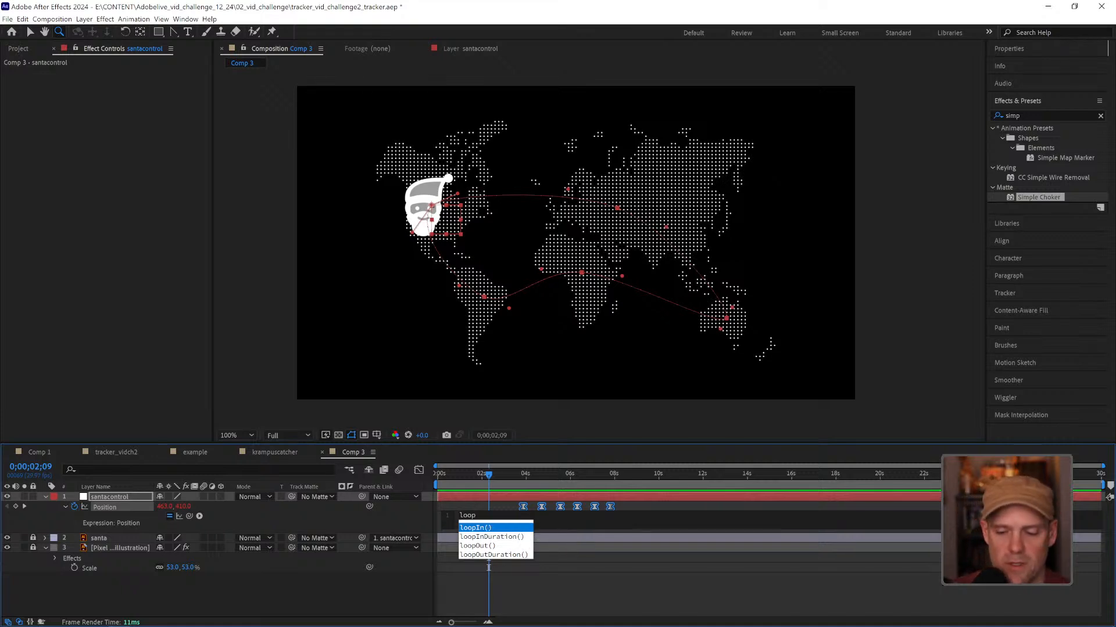
{"action": "key", "text": "Return"}
{"action": "key", "text": "KP_Enter"}
{"action": "left_click", "coordinate": [622, 507]}
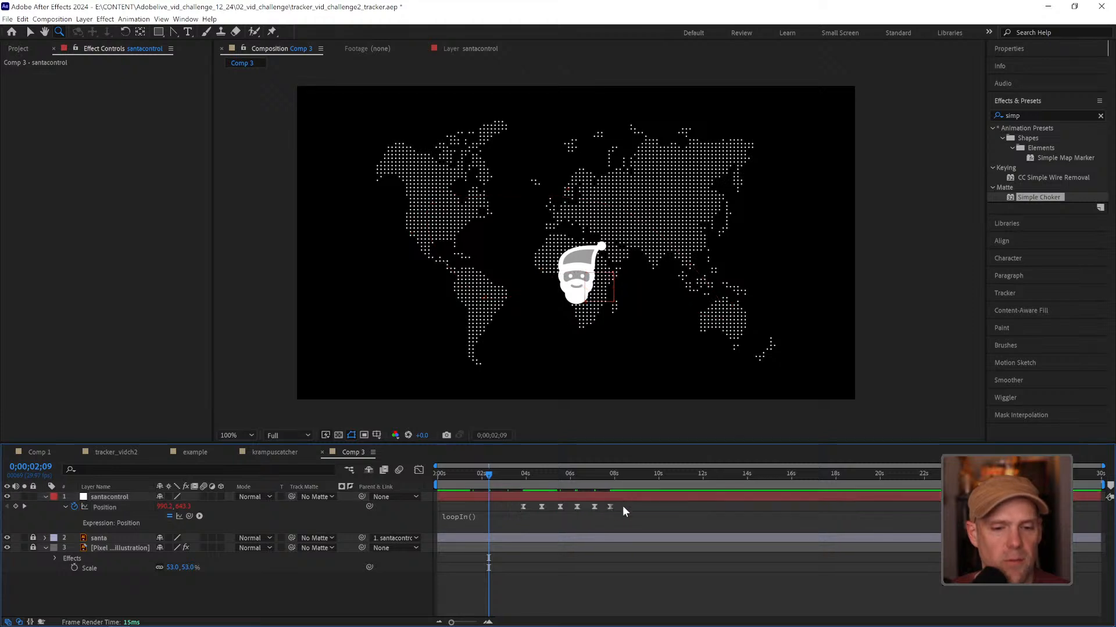
Step: Shift santacontrol's six Position keyframes so they start at about 5 seconds, and scrub the stretch before them
{"action": "left_click_drag", "start_coordinate": [622, 506], "coordinate": [544, 506]}
{"action": "left_click", "coordinate": [690, 513]}
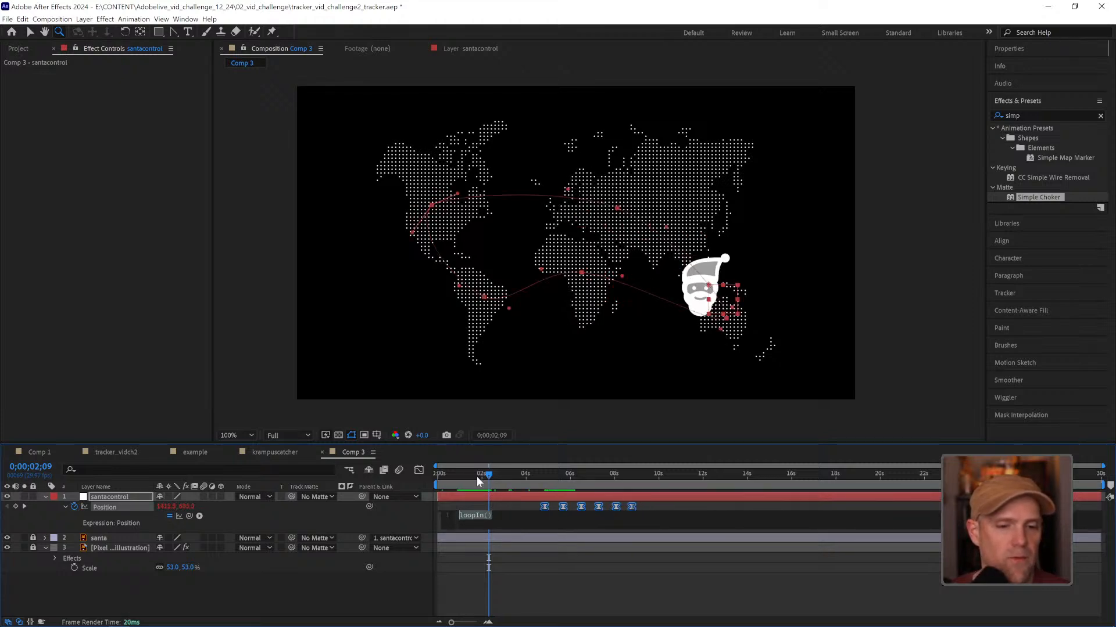
{"action": "left_click_drag", "start_coordinate": [480, 475], "coordinate": [492, 516]}
Step: Change santacontrol's Position expression to loopOut() and scrub through the looping motion from the start
{"action": "left_click", "coordinate": [473, 519]}
{"action": "left_click", "coordinate": [476, 516]}
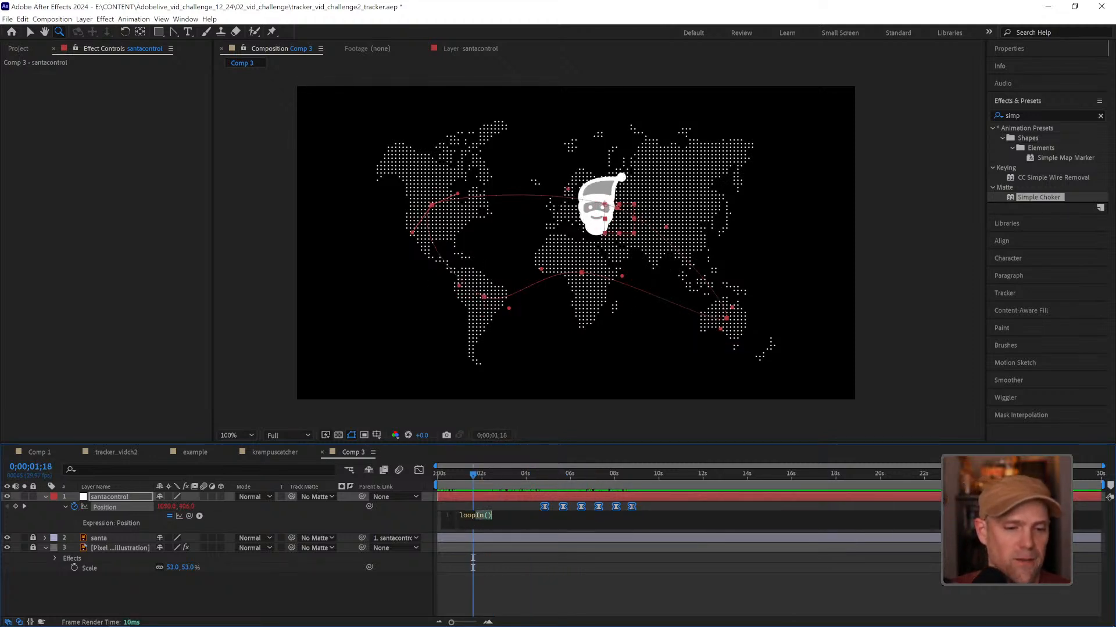
{"action": "type", "text": "out"}
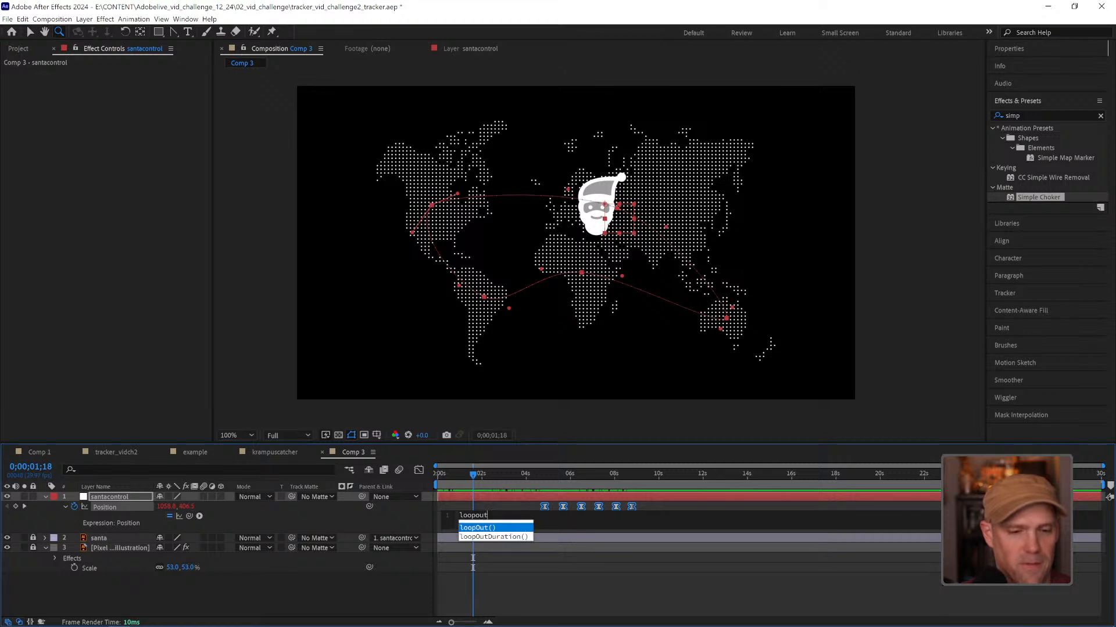
{"action": "key", "text": "Return"}
{"action": "key", "text": "KP_Enter"}
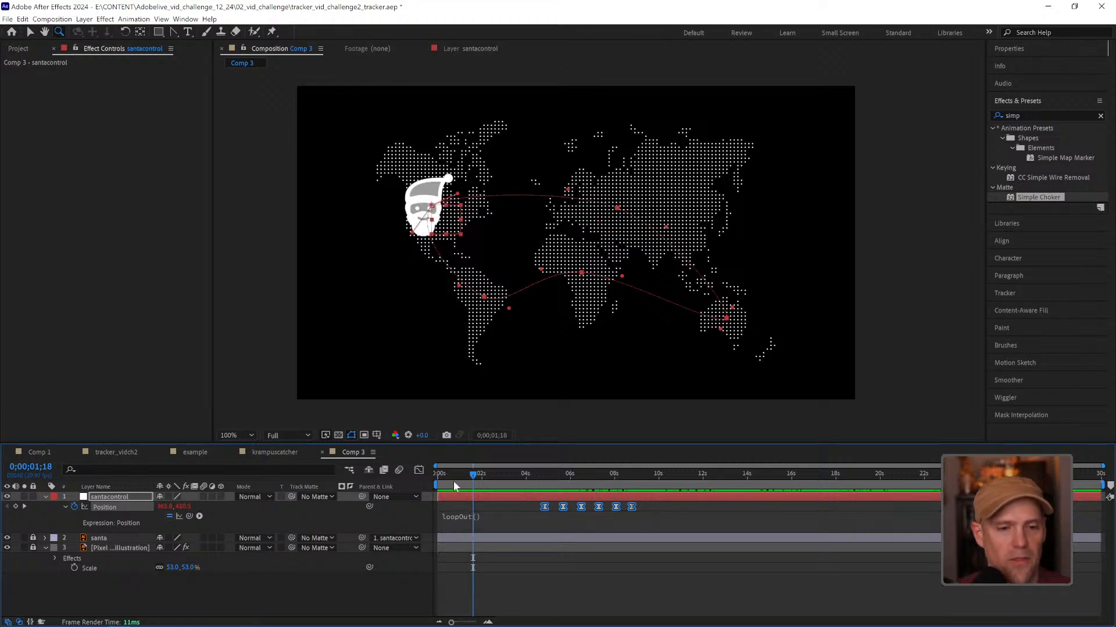
{"action": "left_click", "coordinate": [437, 478]}
{"action": "left_click_drag", "start_coordinate": [437, 478], "coordinate": [747, 456]}
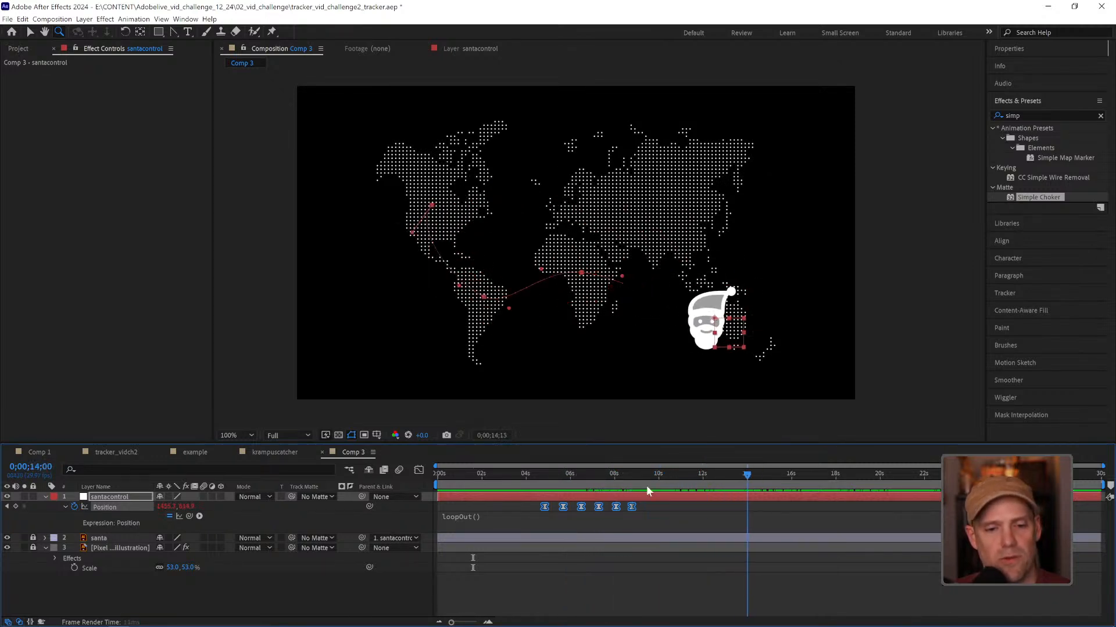
{"action": "key", "text": "Home"}
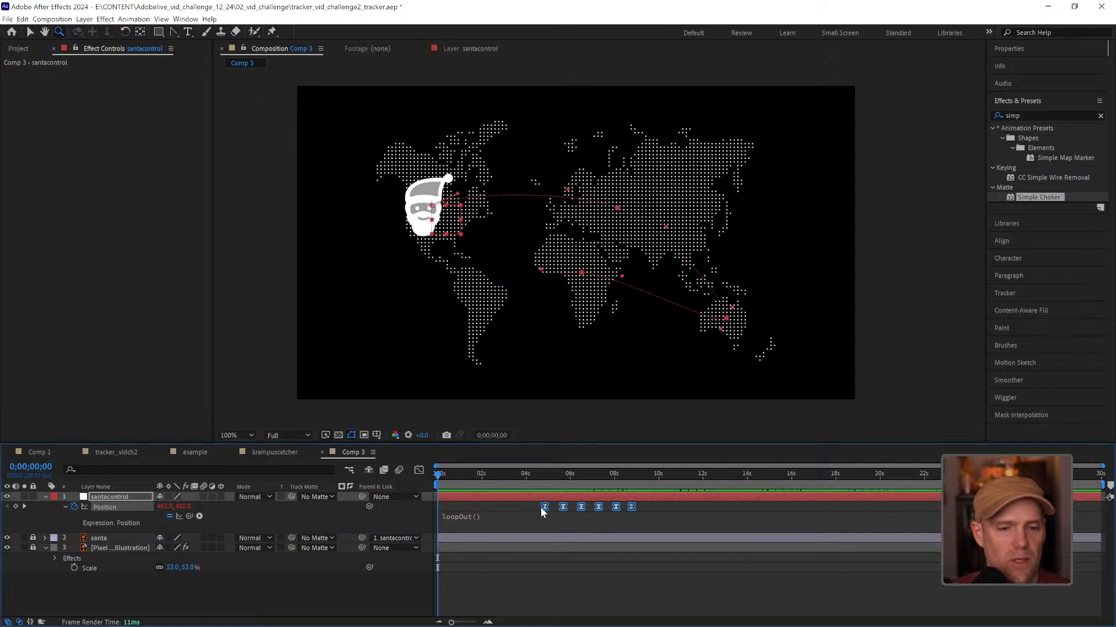
Step: Move all six Position keyframes so the first one sits at 0 seconds, and preview the loop
{"action": "left_click_drag", "start_coordinate": [542, 511], "coordinate": [436, 511]}
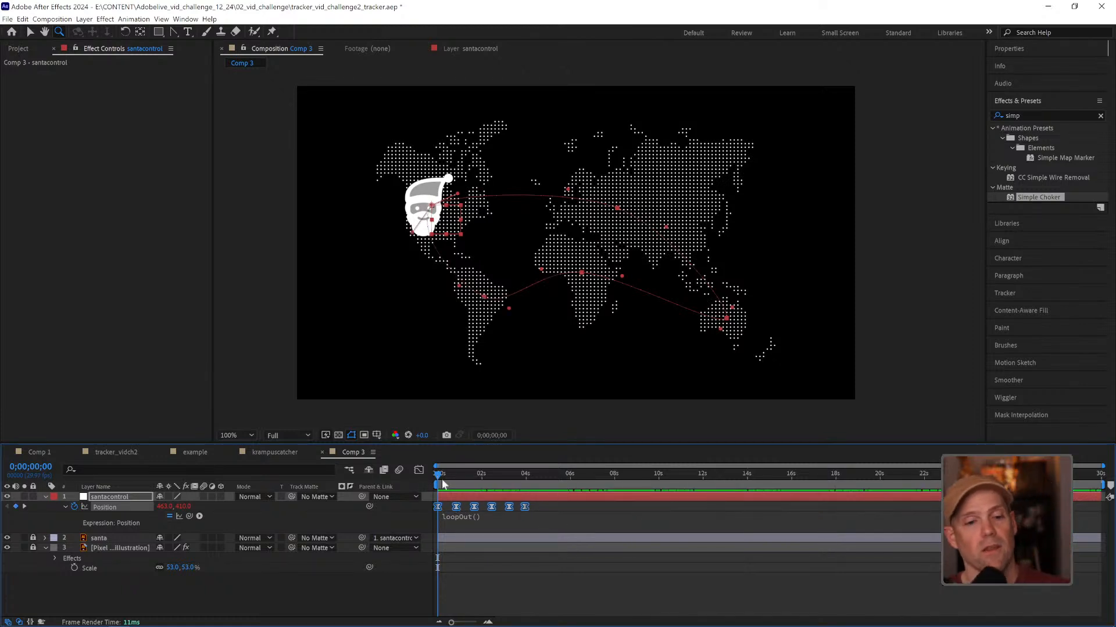
{"action": "key", "text": "space"}
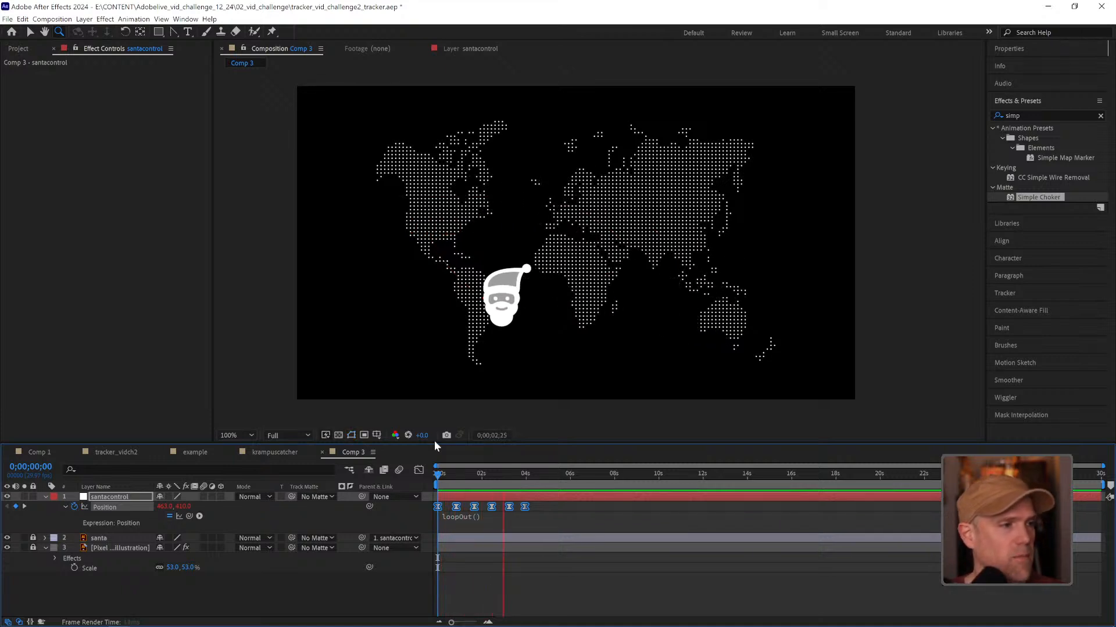
{"action": "key", "text": "space"}
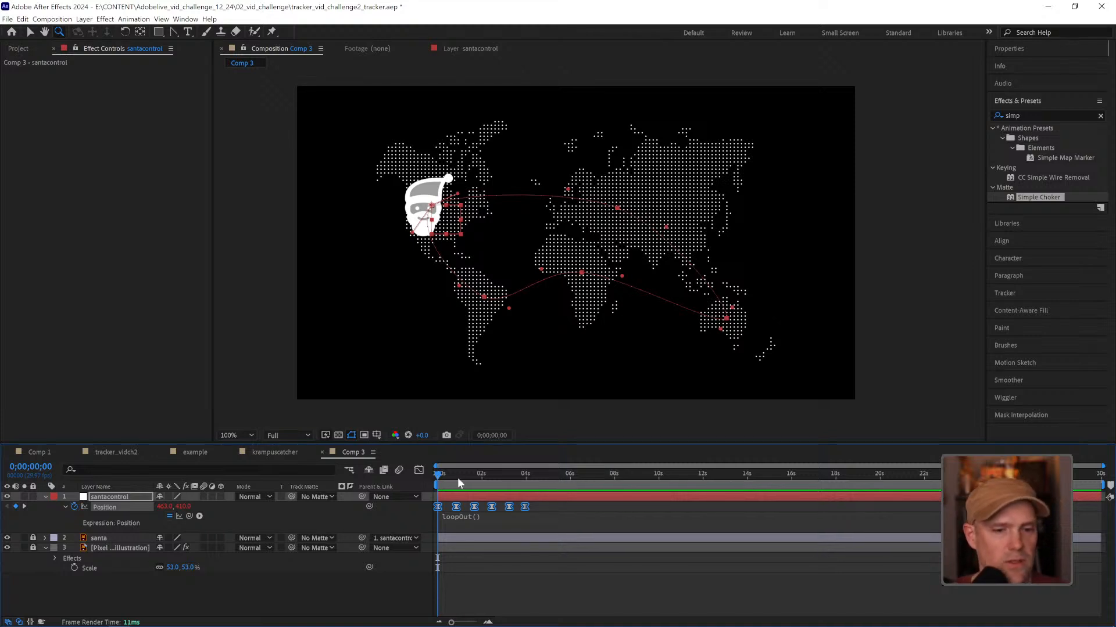
{"action": "left_click_drag", "start_coordinate": [458, 477], "coordinate": [495, 477]}
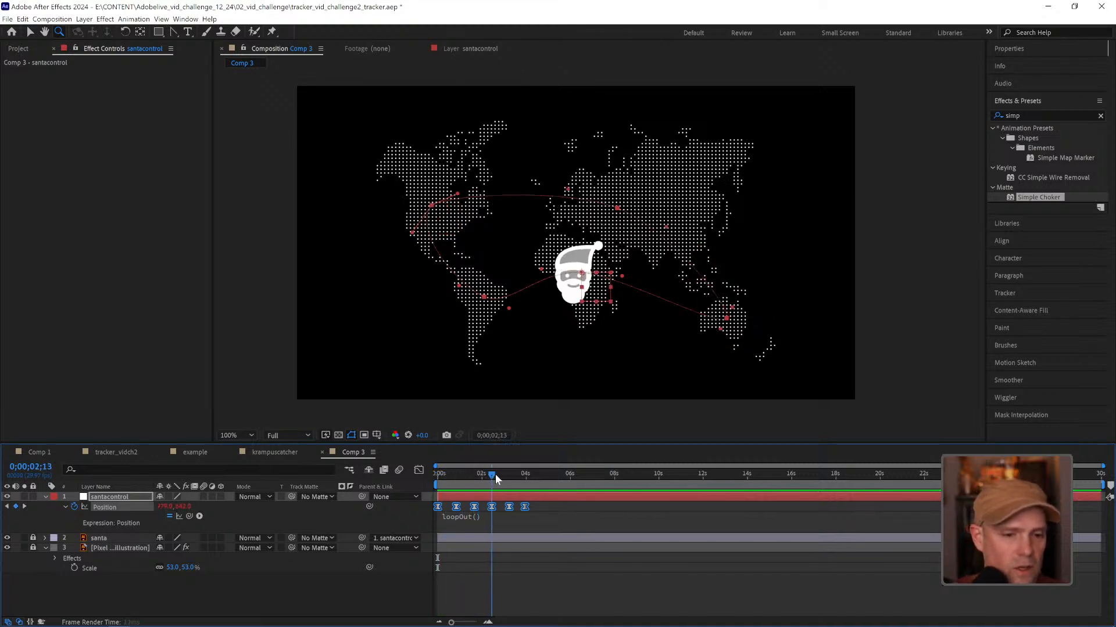
Step: Copy the seven outline layers, from center Outlines to dots Outlines, from Comp 1 into Comp 3 at 0 seconds
{"action": "left_click", "coordinate": [40, 451]}
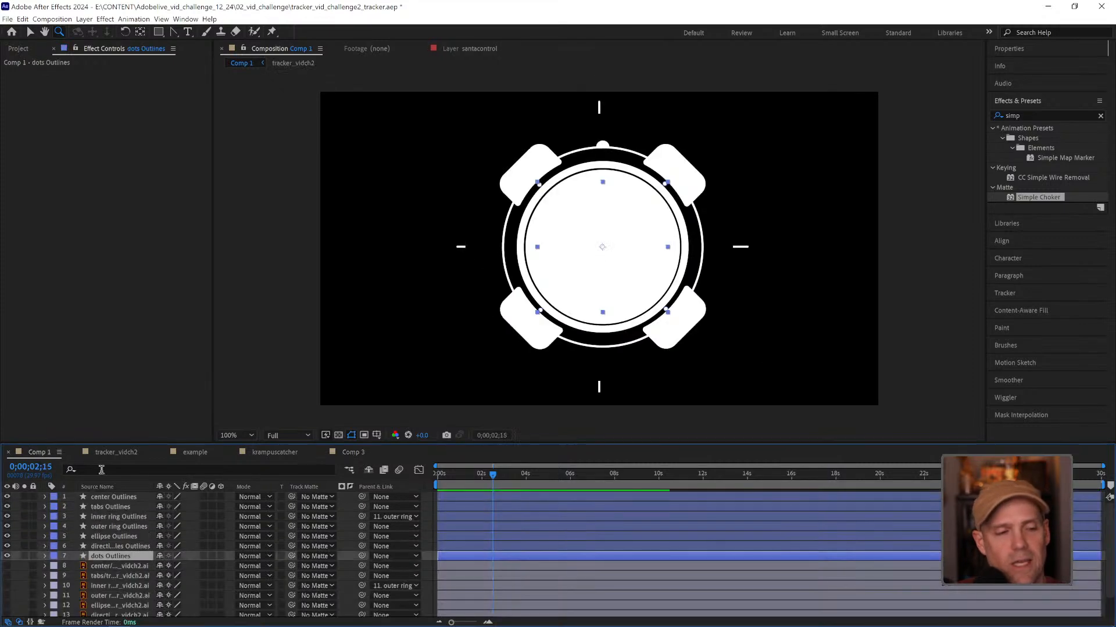
{"action": "left_click", "coordinate": [129, 497]}
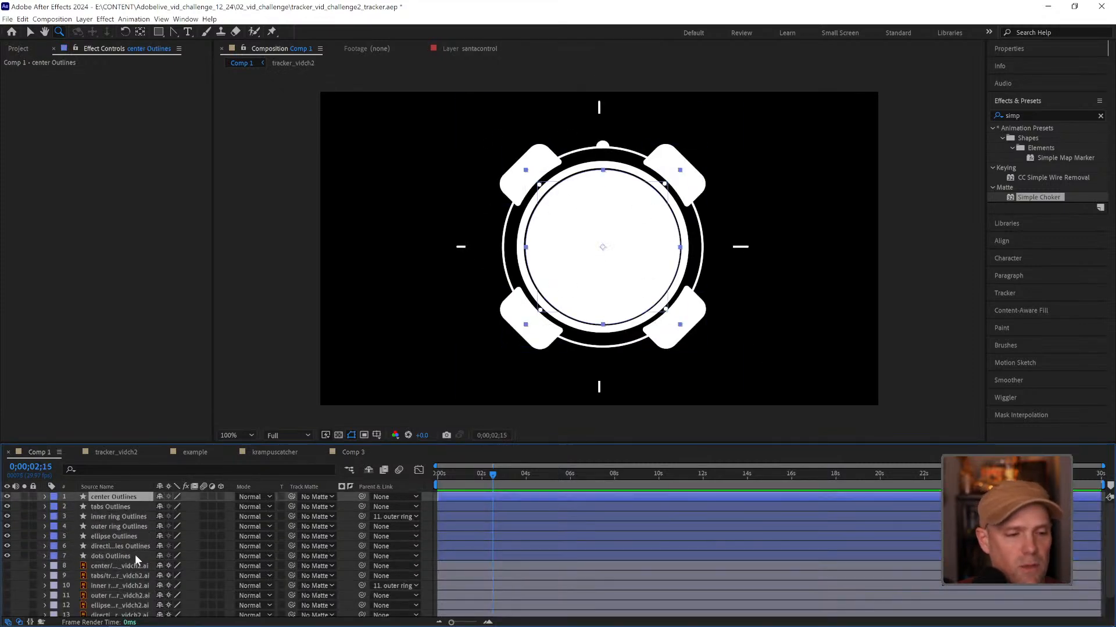
{"action": "left_click", "coordinate": [135, 556], "text": "shift"}
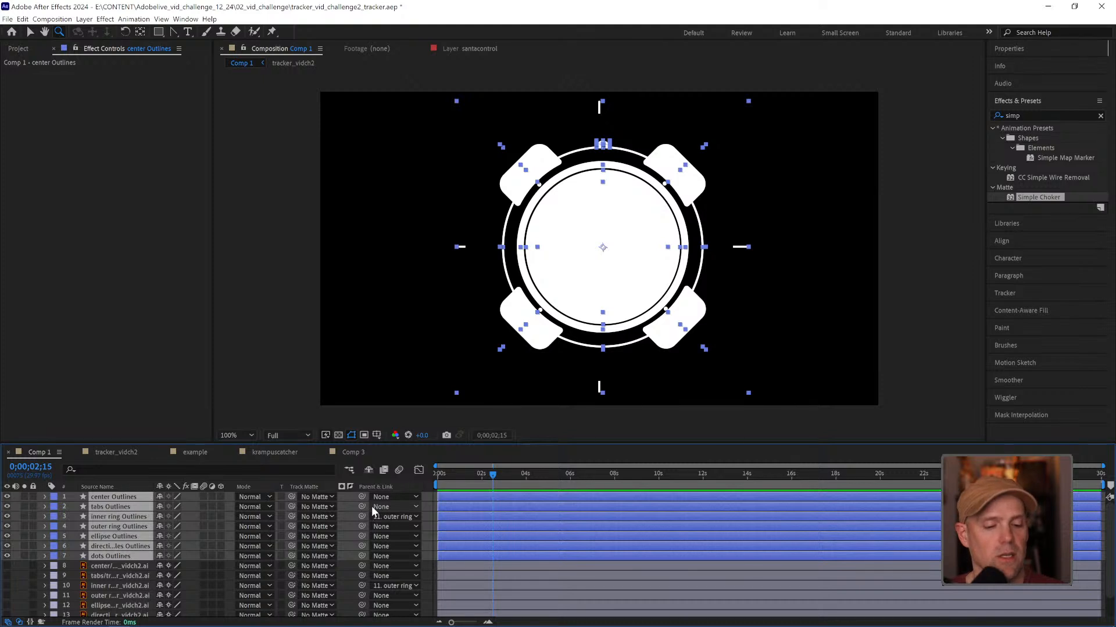
{"action": "left_click", "coordinate": [352, 452]}
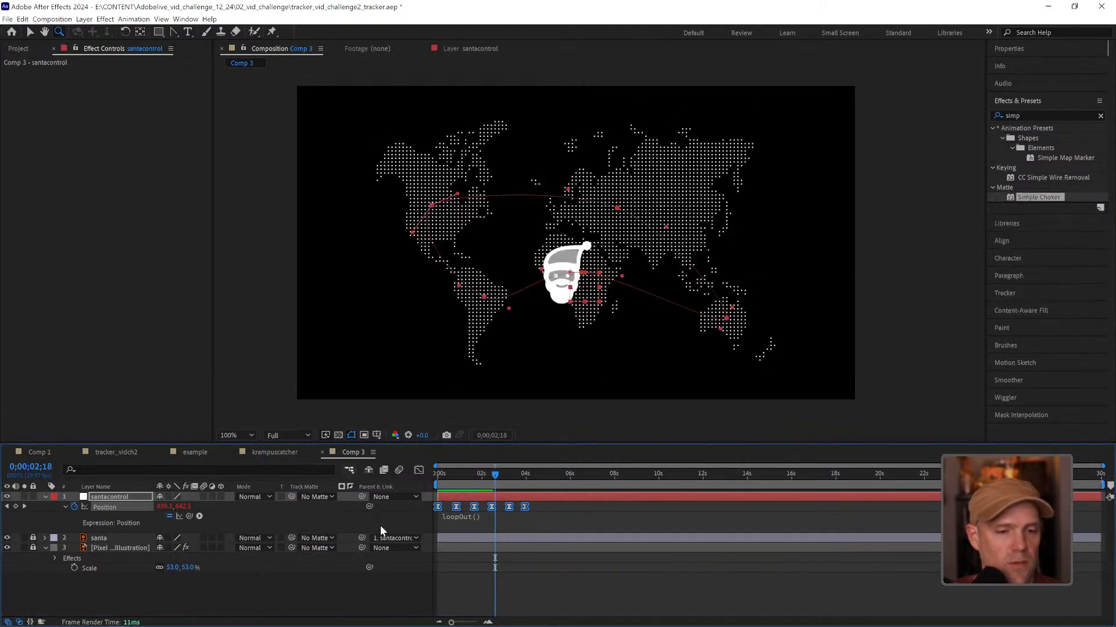
{"action": "left_click_drag", "start_coordinate": [465, 474], "coordinate": [388, 490]}
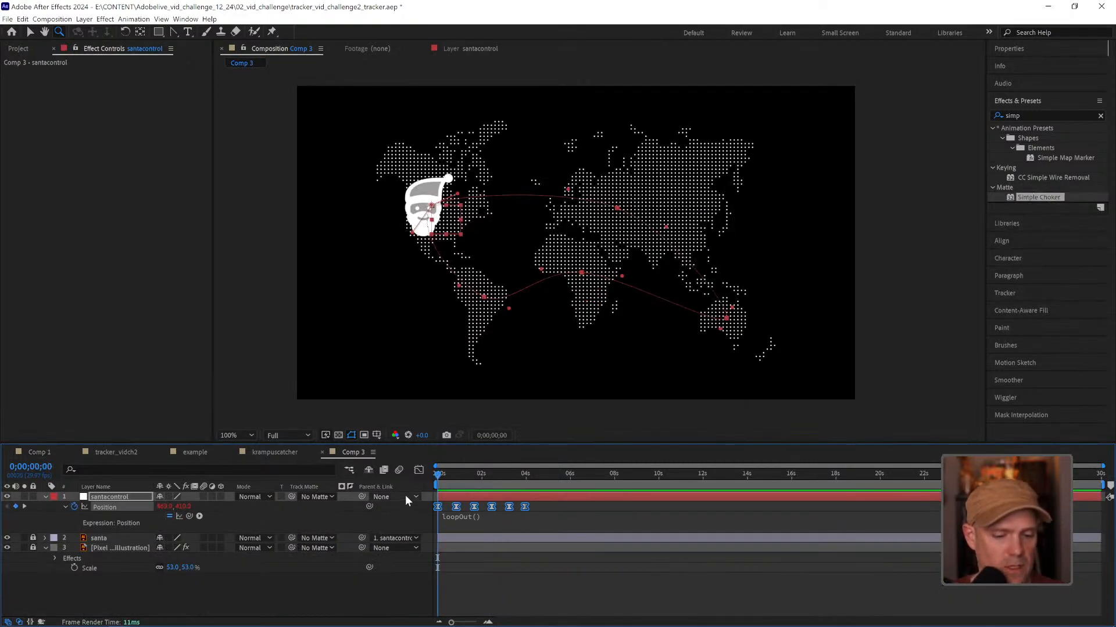
{"action": "key", "text": "ctrl+v"}
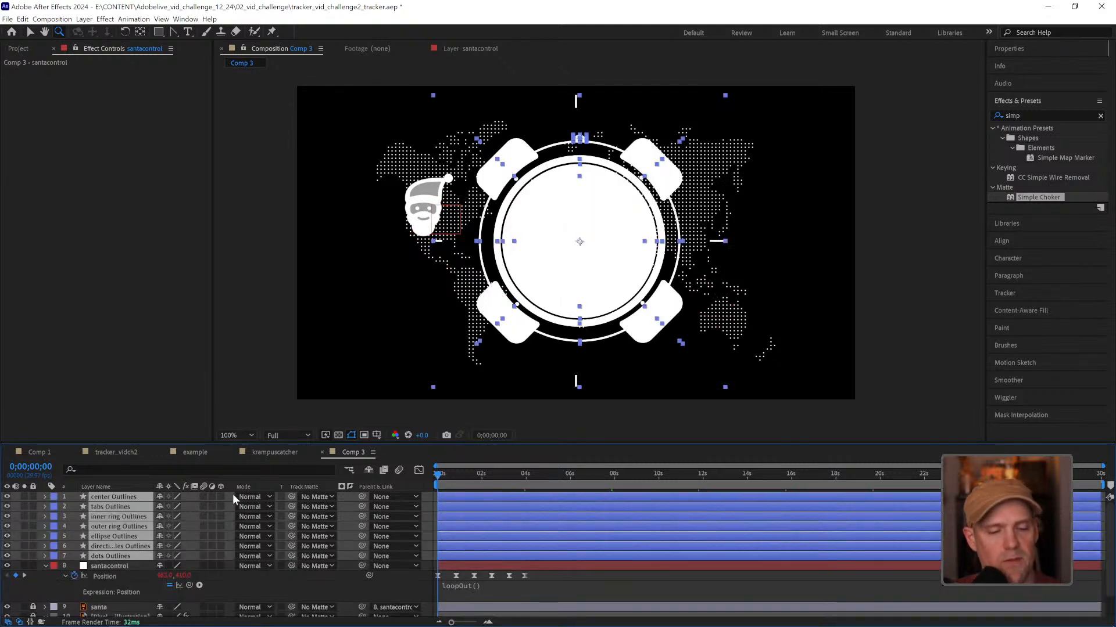
Step: Pre-compose the seven pasted outline layers as "tracker" and open the new composition
{"action": "key", "text": "ctrl+shift+c"}
{"action": "type", "text": "tracker"}
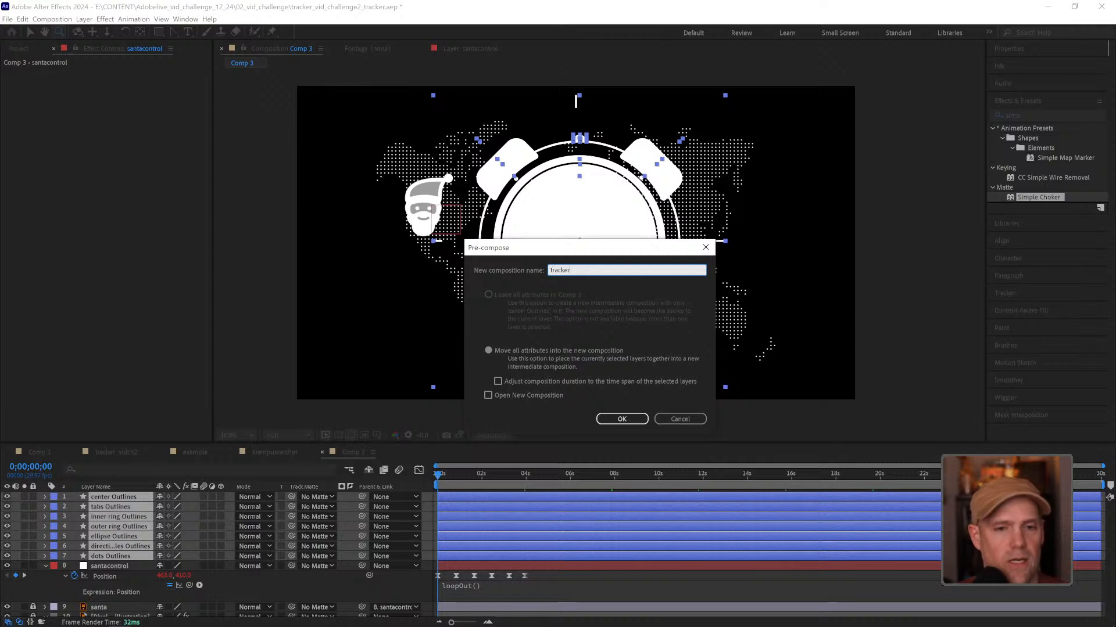
{"action": "key", "text": "Return"}
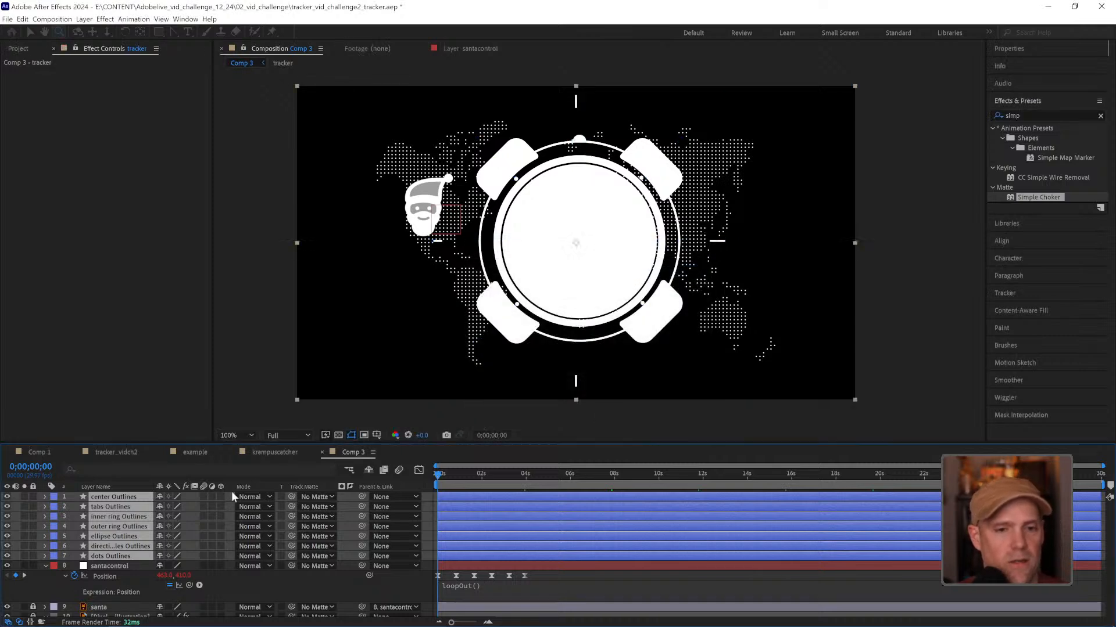
{"action": "double_click", "coordinate": [231, 496]}
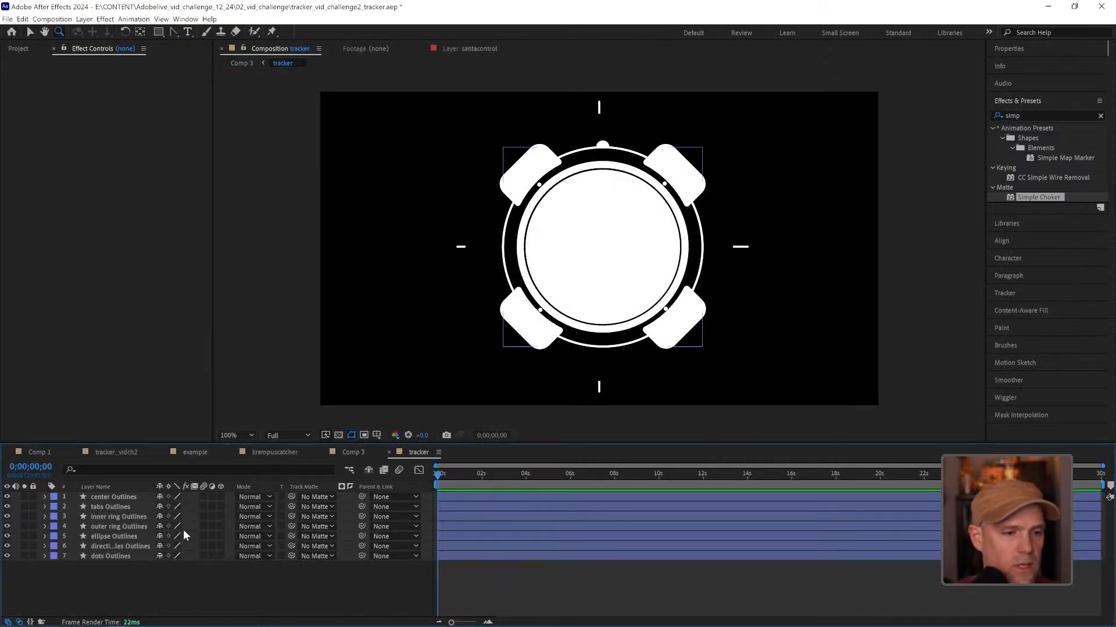
Step: Parent inner ring Outlines to outer ring Outlines, and test the outer ring's Rotation, undoing the test change
{"action": "left_click", "coordinate": [122, 516]}
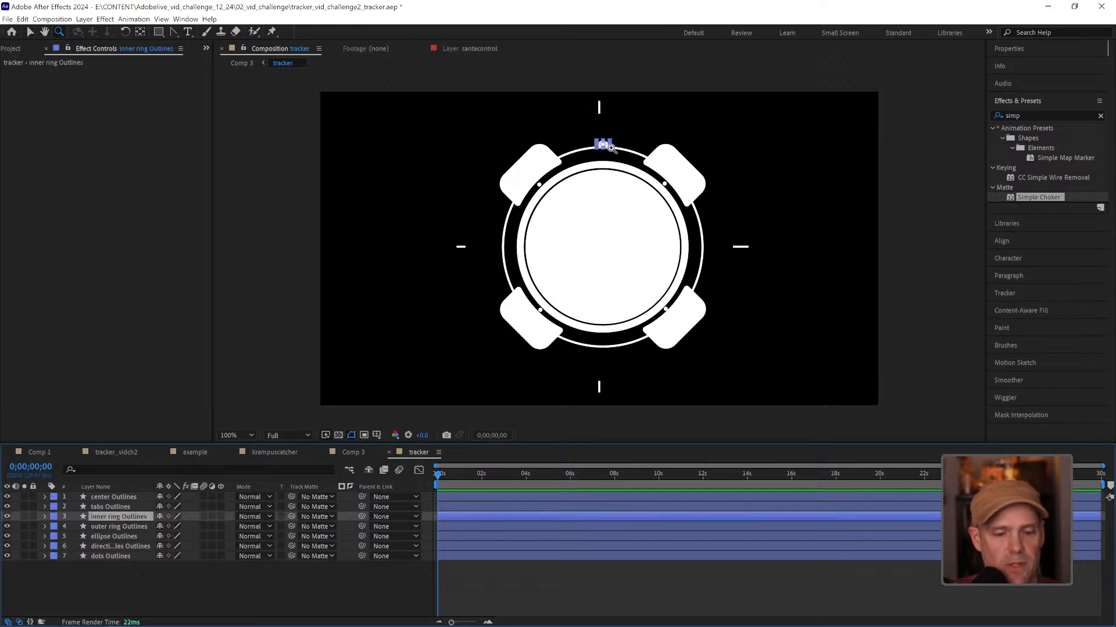
{"action": "key", "text": "v"}
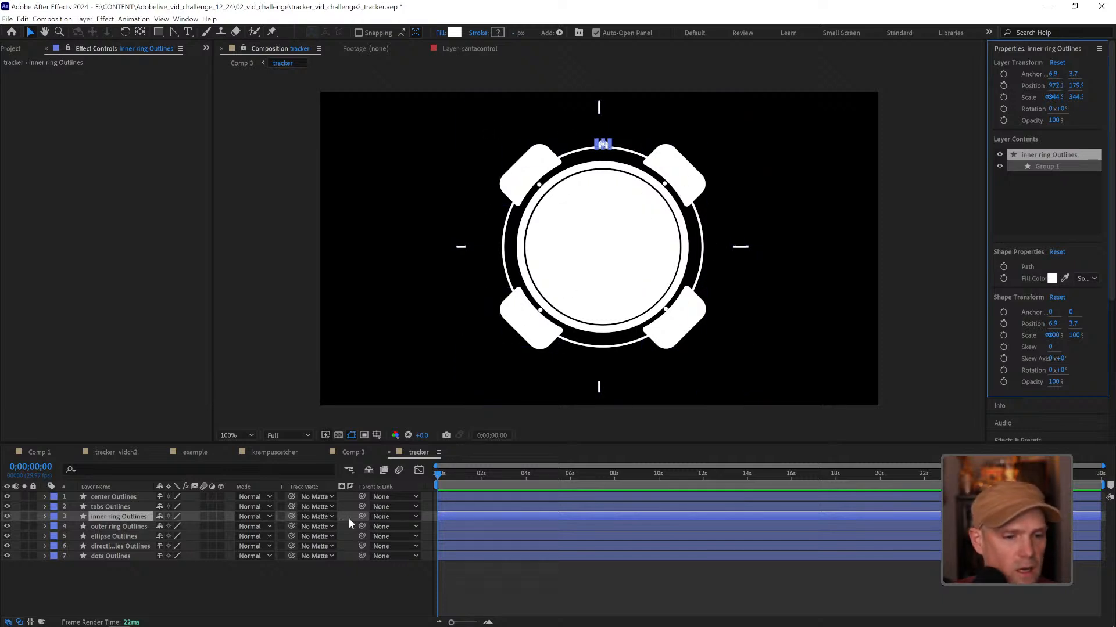
{"action": "left_click_drag", "start_coordinate": [362, 516], "coordinate": [213, 525]}
{"action": "left_click", "coordinate": [137, 528]}
{"action": "key", "text": "r"}
{"action": "key", "text": "ctrl+z"}
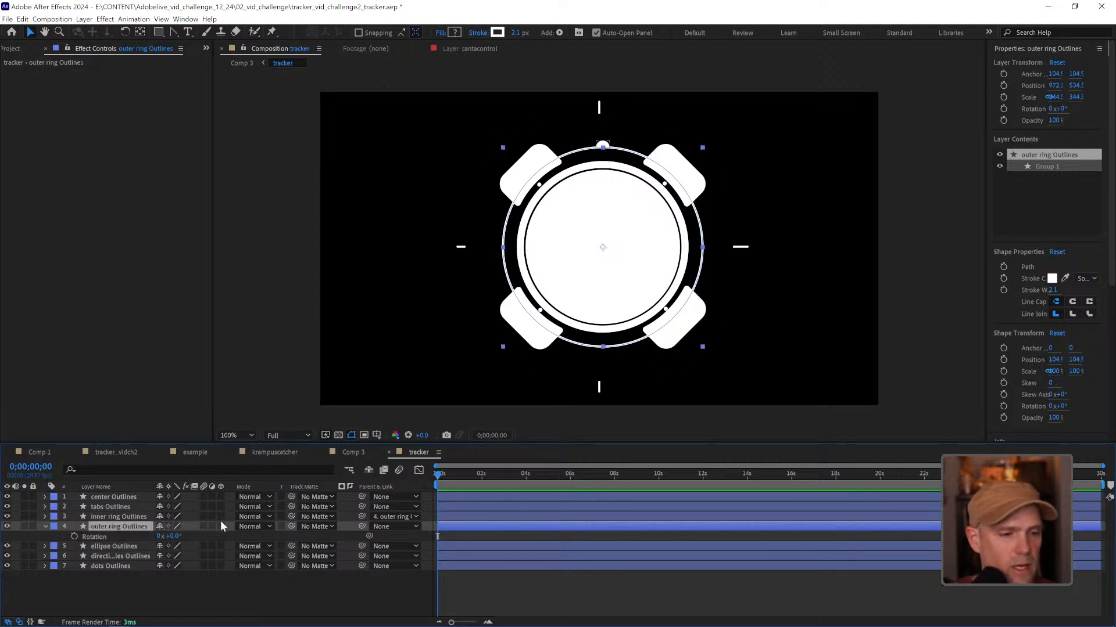
Step: Center all tracker layers except inner ring Outlines in the composition, and collapse outer ring Outlines
{"action": "left_click", "coordinate": [292, 598]}
{"action": "left_click", "coordinate": [123, 529]}
{"action": "left_click", "coordinate": [131, 563], "text": "shift"}
{"action": "left_click", "coordinate": [127, 506], "text": "ctrl"}
{"action": "left_click", "coordinate": [130, 497], "text": "ctrl"}
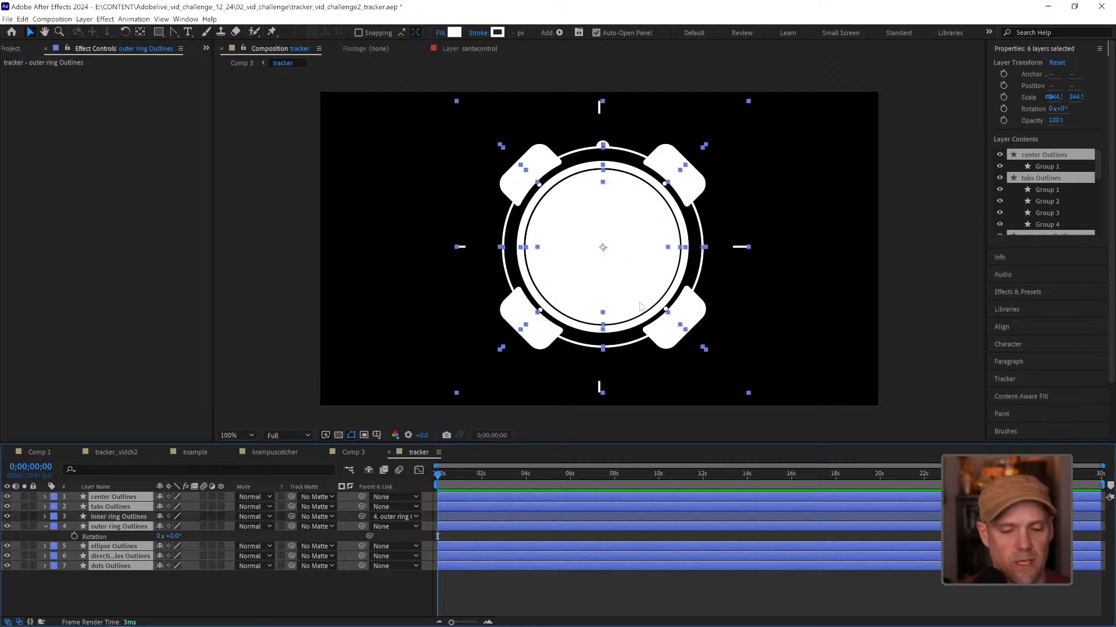
{"action": "key", "text": "ctrl+Home"}
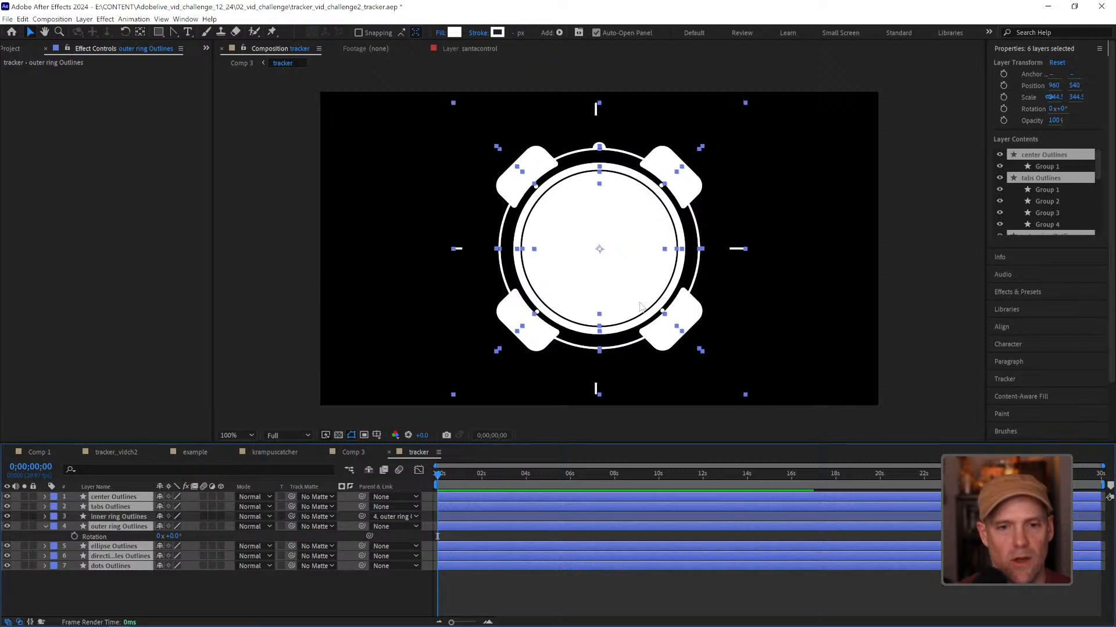
{"action": "left_click", "coordinate": [540, 581]}
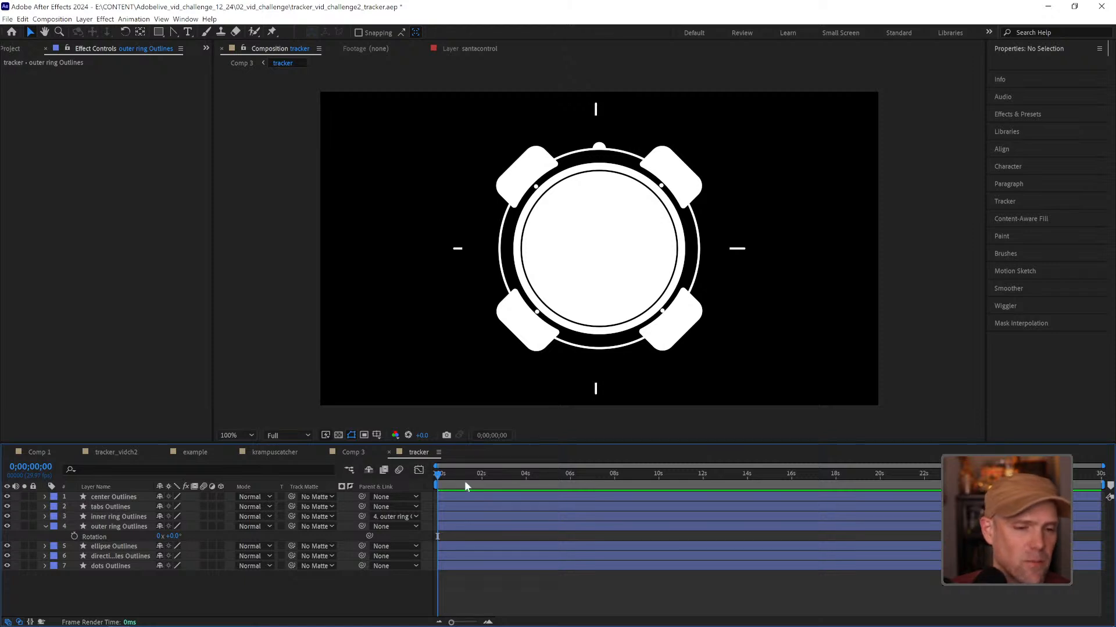
{"action": "left_click", "coordinate": [44, 526]}
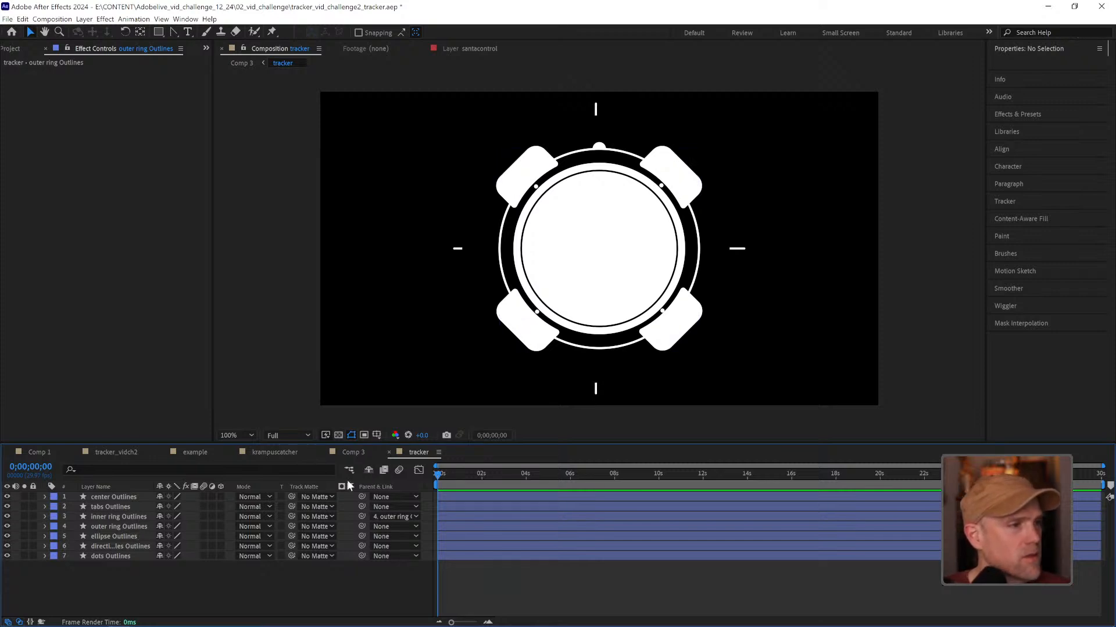
Step: Show the Rotation property of tabs Outlines and set its first keyframe of 0° at 0 seconds
{"action": "key", "text": "space"}
{"action": "mouse_move", "coordinate": [463, 472]}
{"action": "left_mouse_down"}
{"action": "mouse_move", "coordinate": [484, 470]}
{"action": "mouse_move", "coordinate": [443, 474]}
{"action": "mouse_move", "coordinate": [466, 475]}
{"action": "left_mouse_up"}
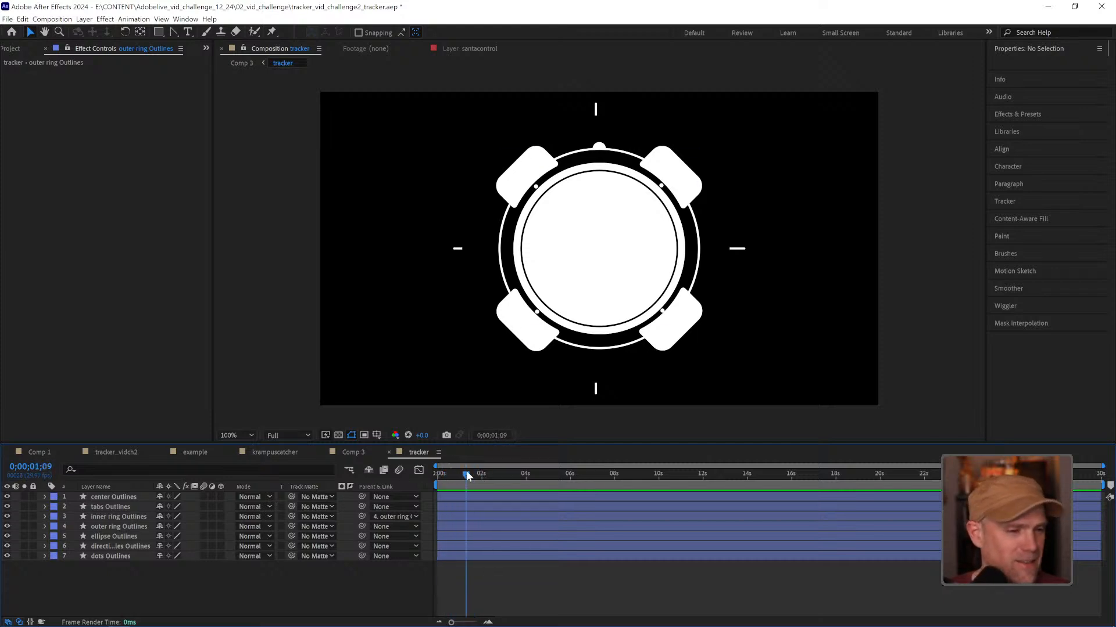
{"action": "left_click", "coordinate": [58, 508]}
{"action": "left_click", "coordinate": [45, 507]}
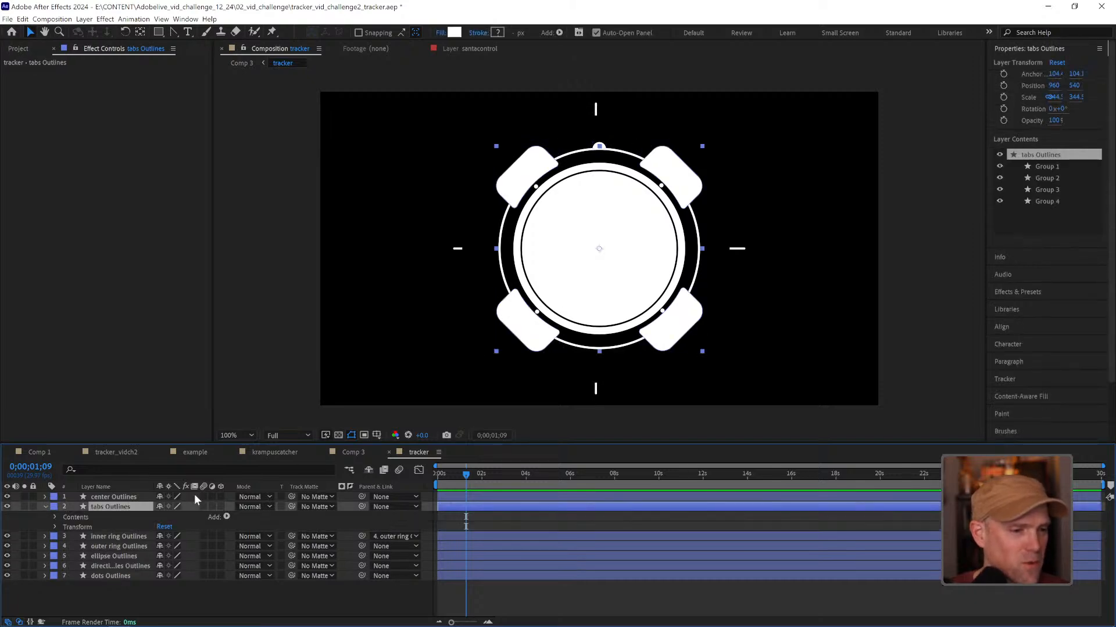
{"action": "mouse_move", "coordinate": [459, 474]}
{"action": "left_mouse_down"}
{"action": "mouse_move", "coordinate": [480, 474]}
{"action": "mouse_move", "coordinate": [436, 476]}
{"action": "mouse_move", "coordinate": [446, 475]}
{"action": "left_mouse_up"}
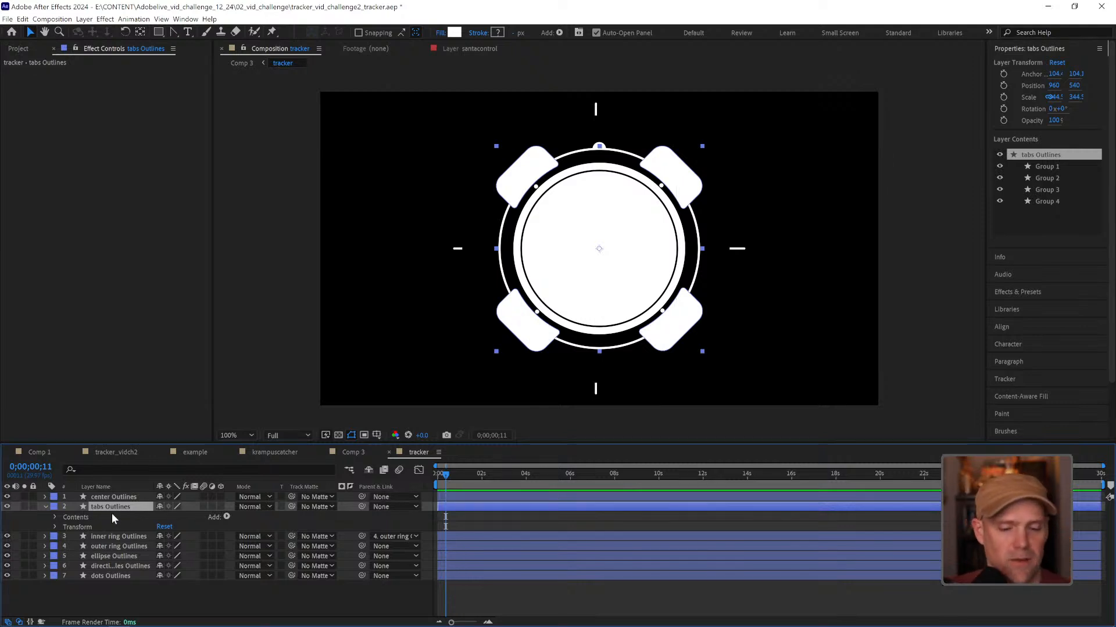
{"action": "key", "text": "r"}
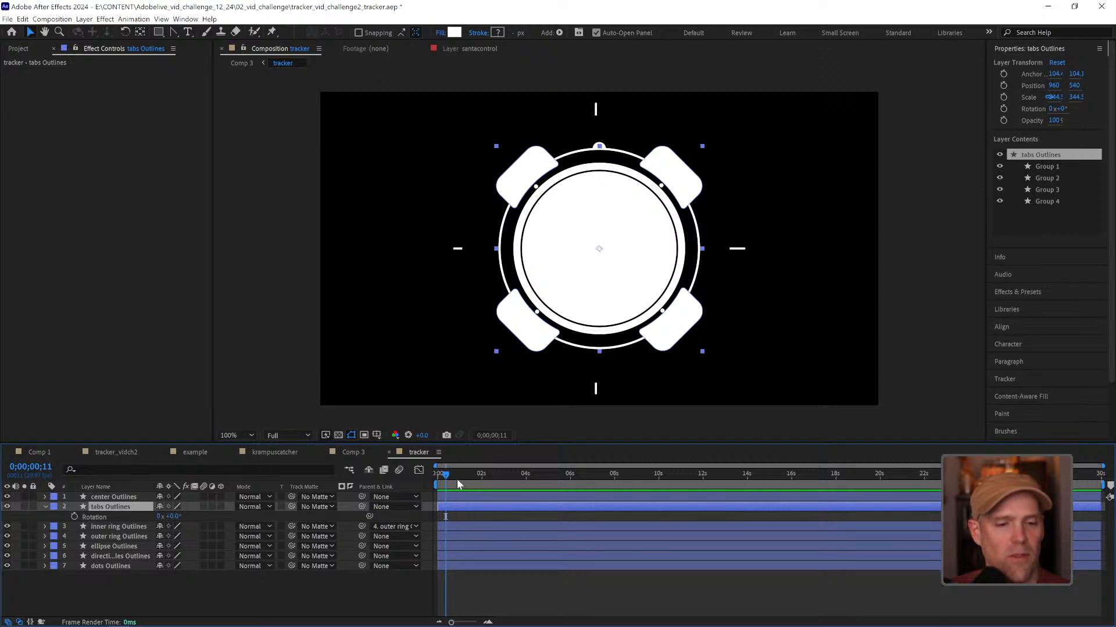
{"action": "left_click_drag", "start_coordinate": [446, 476], "coordinate": [433, 476]}
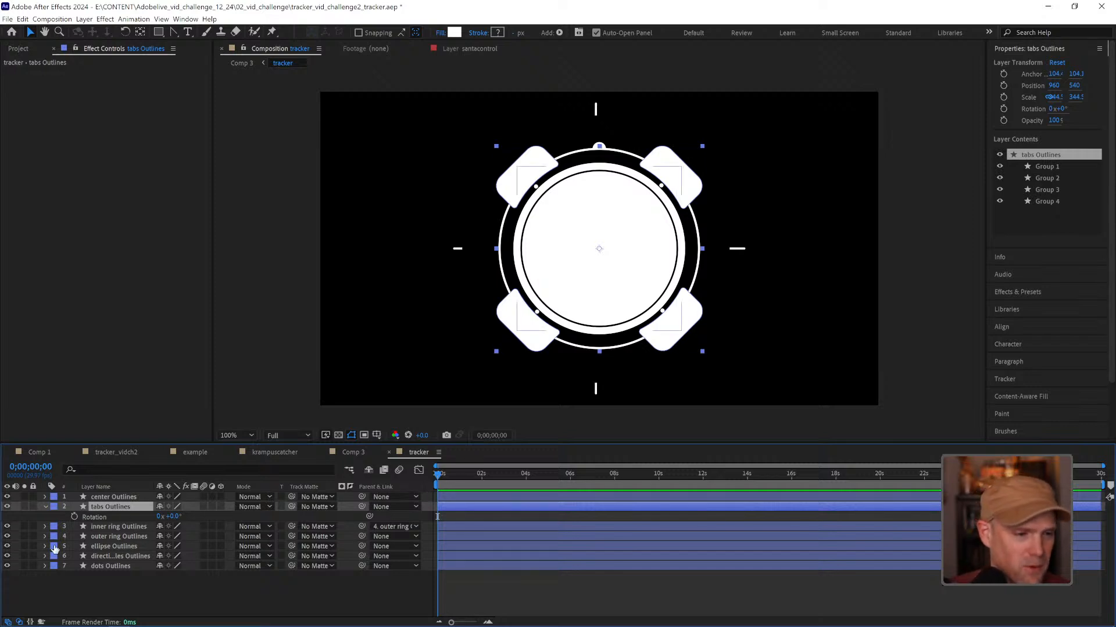
{"action": "left_click", "coordinate": [74, 516]}
Step: Keyframe the Rotation of tabs Outlines at 194° at 0;00;00;15 and at -65° at 0;00;00;29
{"action": "left_click_drag", "start_coordinate": [453, 476], "coordinate": [449, 473]}
{"action": "left_click_drag", "start_coordinate": [176, 517], "coordinate": [281, 507]}
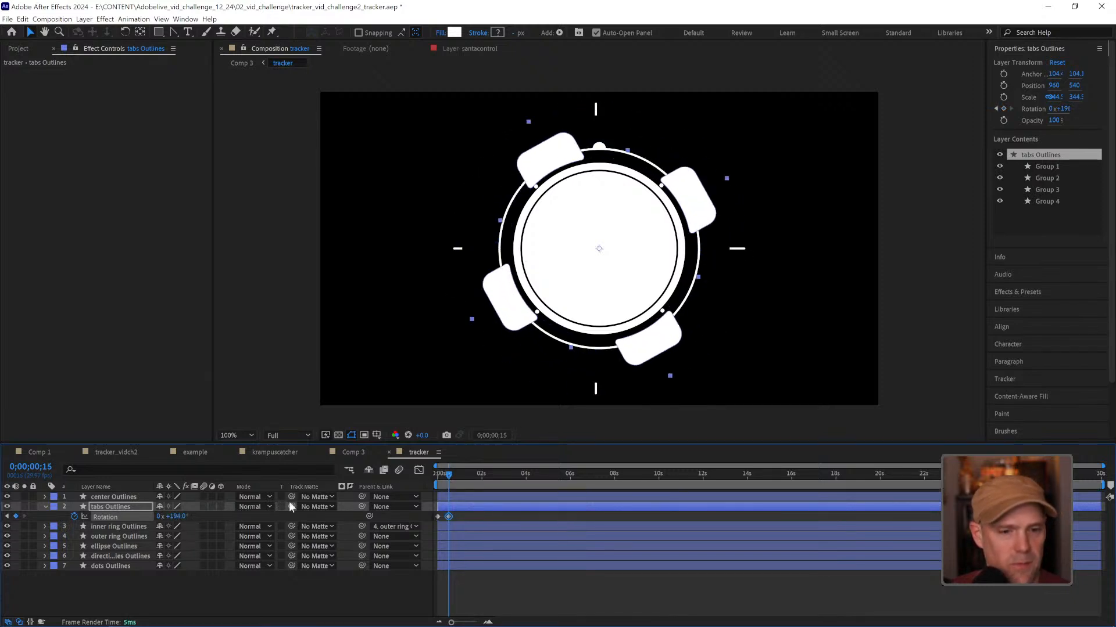
{"action": "key", "text": "space"}
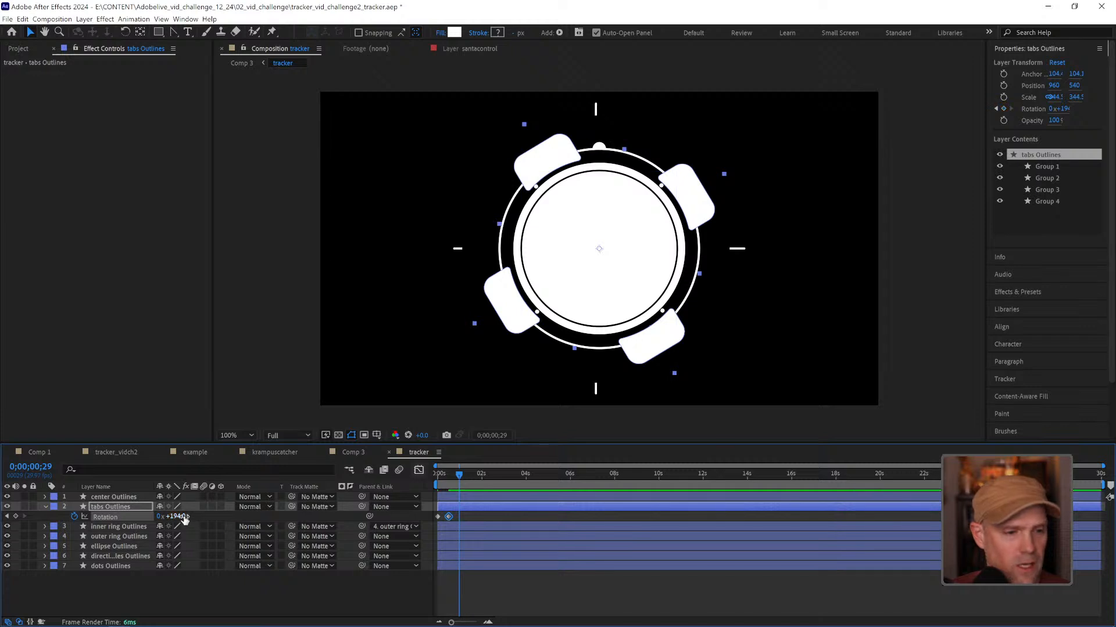
{"action": "left_click_drag", "start_coordinate": [174, 517], "coordinate": [46, 530]}
Step: Copy the 0° Rotation keyframe of tabs Outlines from the start of the timeline to 0;00;01;15
{"action": "key", "text": "space"}
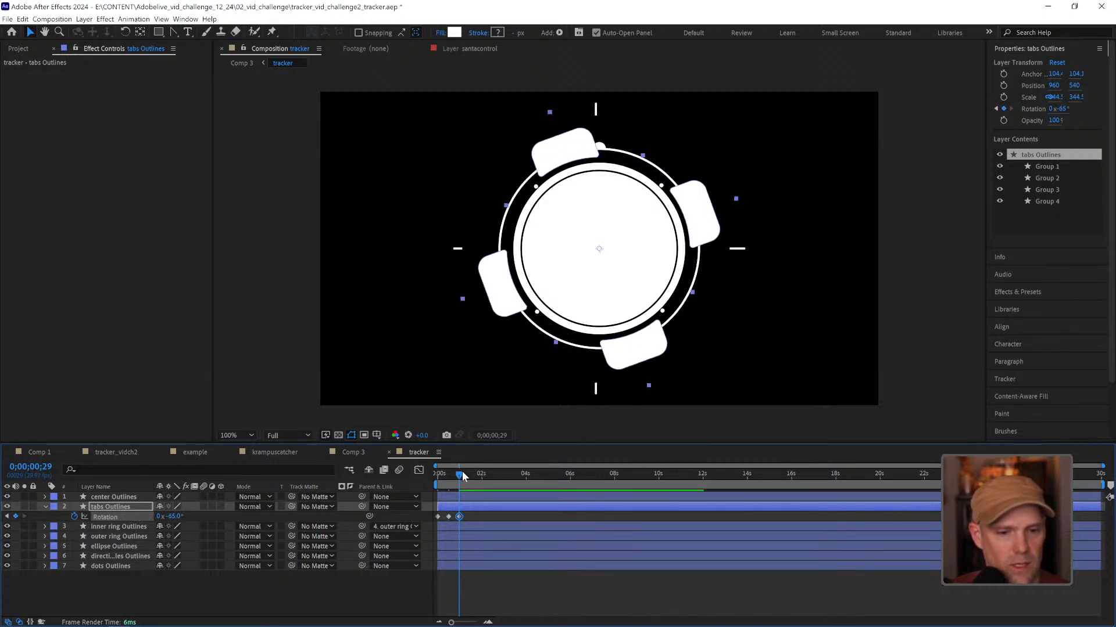
{"action": "key", "text": "Page_Up"}
{"action": "key", "text": "Page_Up"}
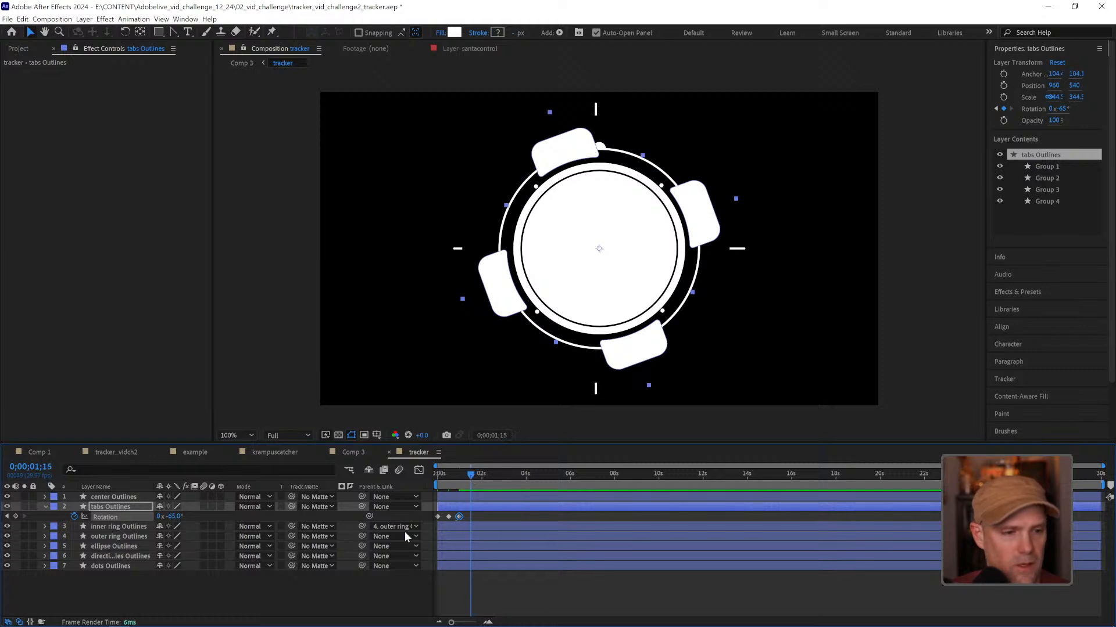
{"action": "left_click", "coordinate": [438, 517]}
{"action": "key", "text": "ctrl+c"}
{"action": "key", "text": "ctrl+v"}
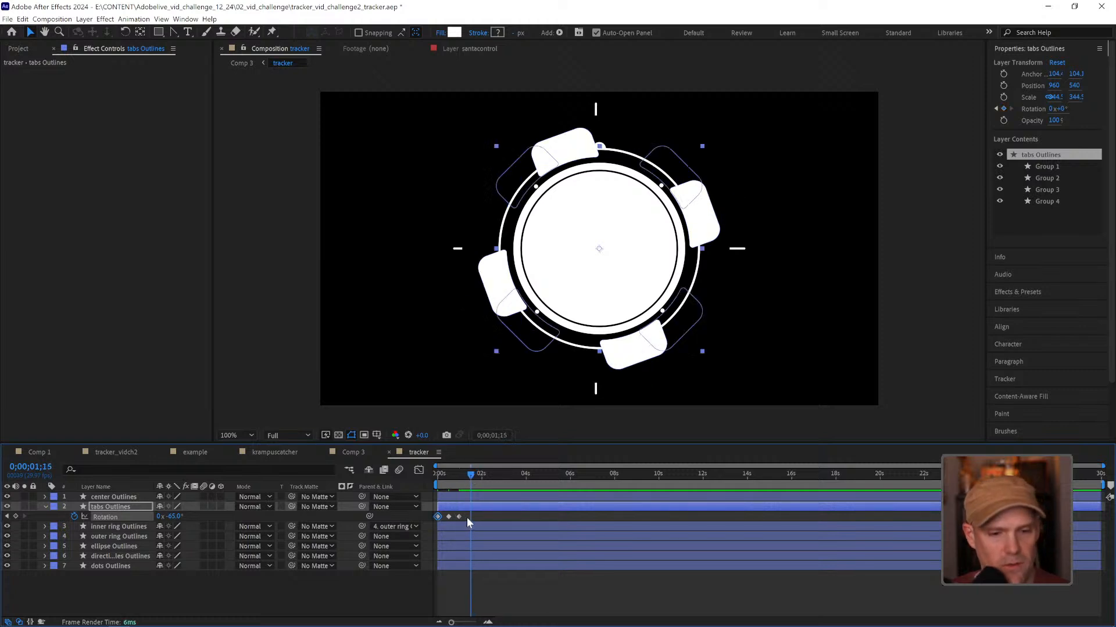
Step: Stretch all four Rotation keyframes of tabs Outlines proportionally so the last one lands at 0;00;01;28, and preview from the start
{"action": "left_click_drag", "start_coordinate": [486, 513], "coordinate": [434, 521]}
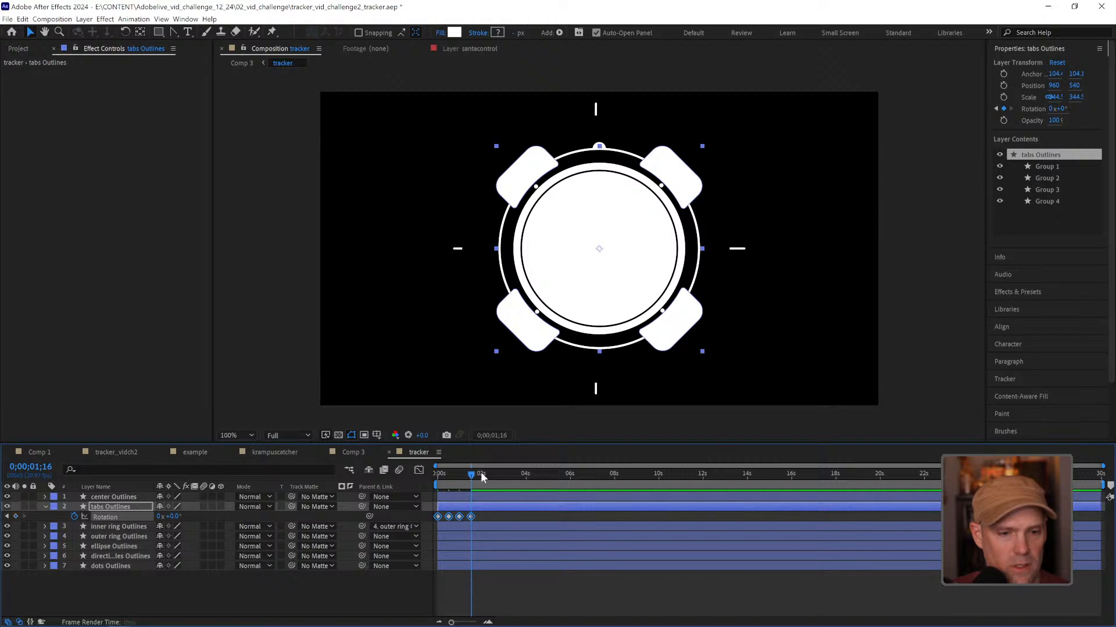
{"action": "left_click_drag", "start_coordinate": [474, 480], "coordinate": [481, 477]}
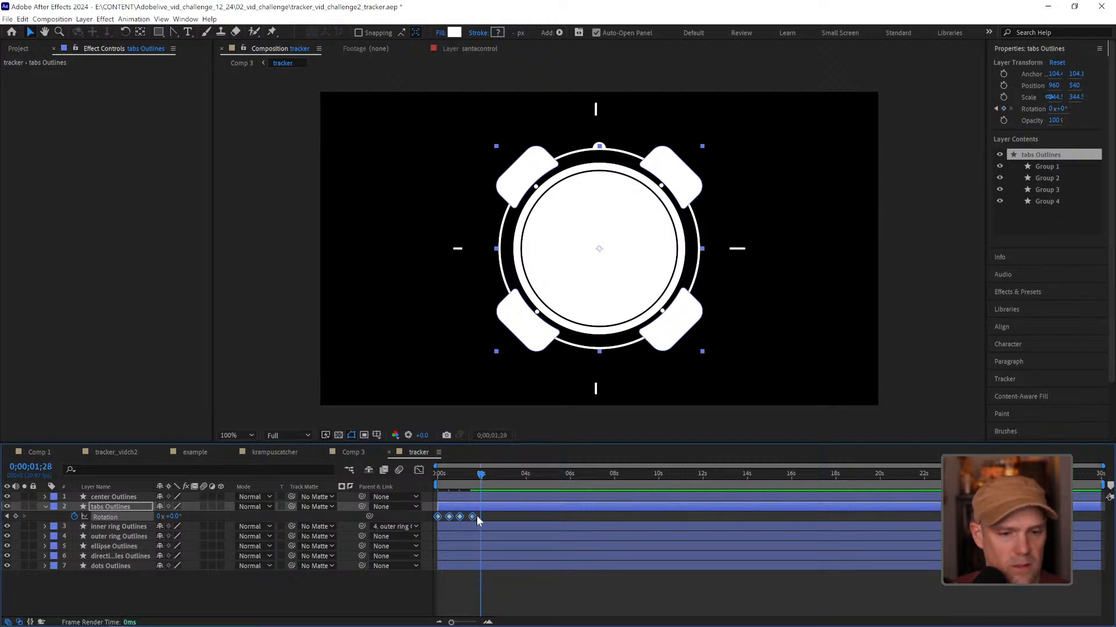
{"action": "left_click_drag", "start_coordinate": [471, 517], "coordinate": [484, 520], "text": "alt"}
{"action": "left_click", "coordinate": [510, 523]}
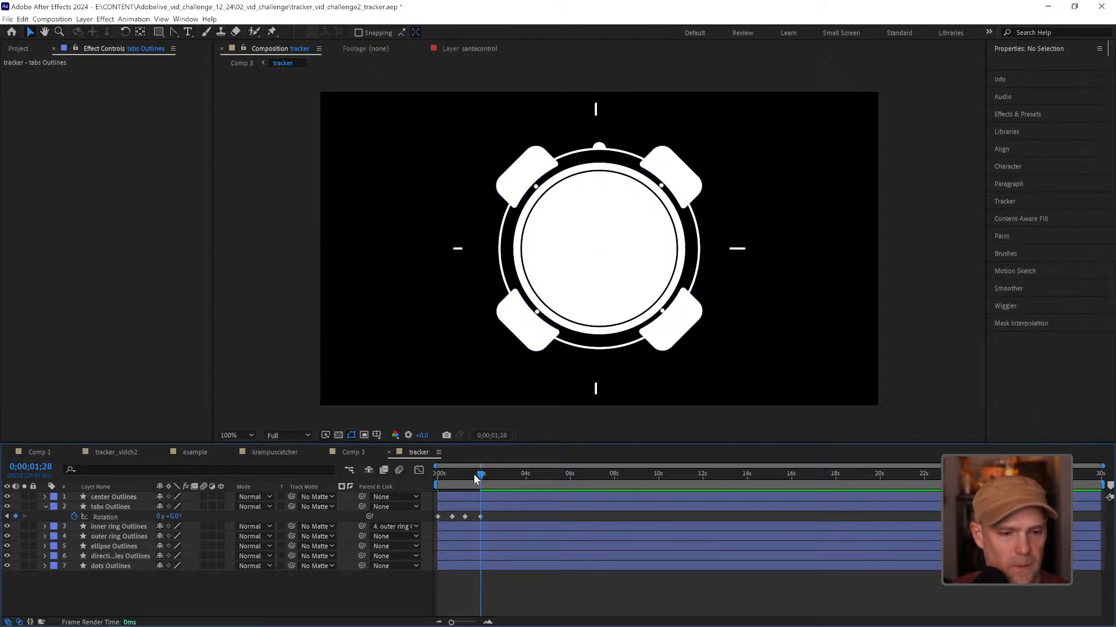
{"action": "left_click_drag", "start_coordinate": [479, 477], "coordinate": [382, 474]}
{"action": "key", "text": "space"}
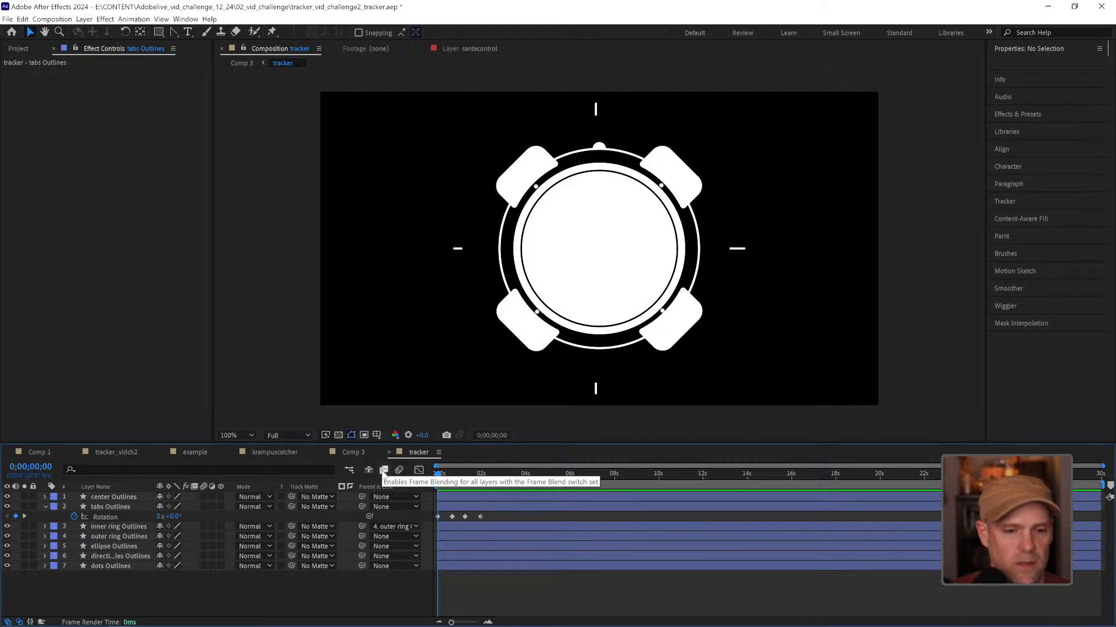
Step: Move the -65° Rotation keyframe of tabs Outlines slightly later in time and preview the motion
{"action": "left_click", "coordinate": [460, 474]}
{"action": "left_click_drag", "start_coordinate": [465, 516], "coordinate": [468, 517]}
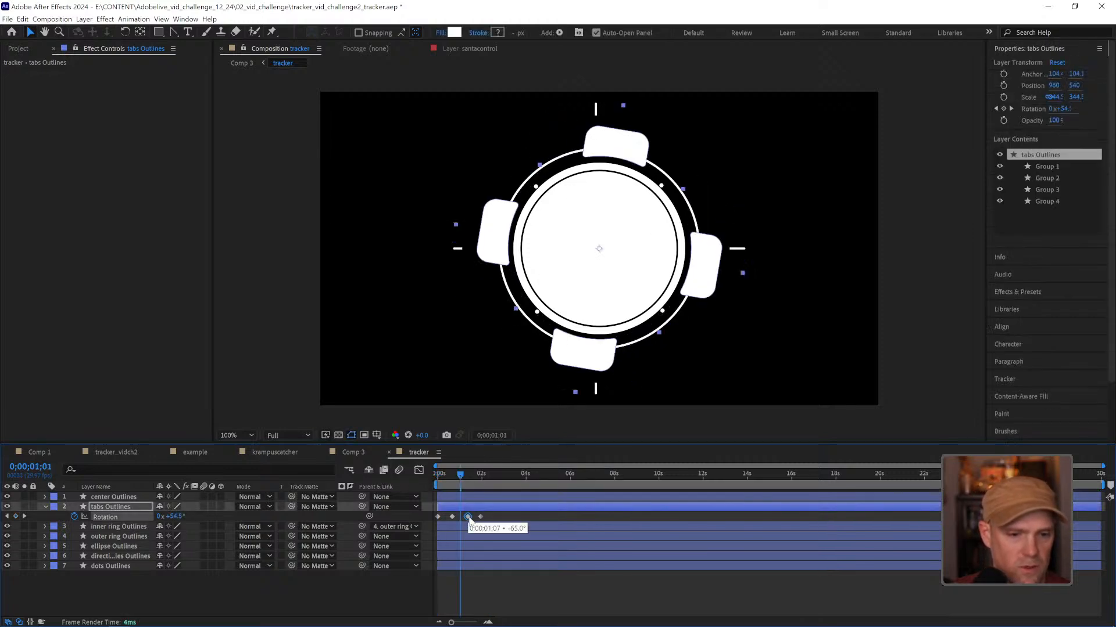
{"action": "left_click_drag", "start_coordinate": [459, 475], "coordinate": [453, 475]}
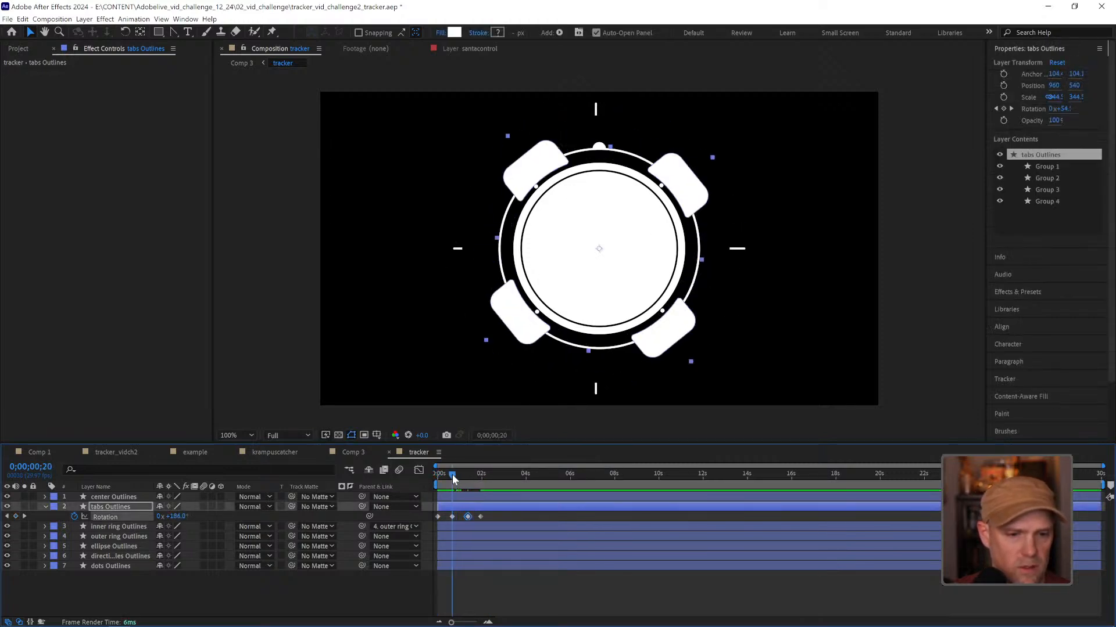
{"action": "key", "text": "space"}
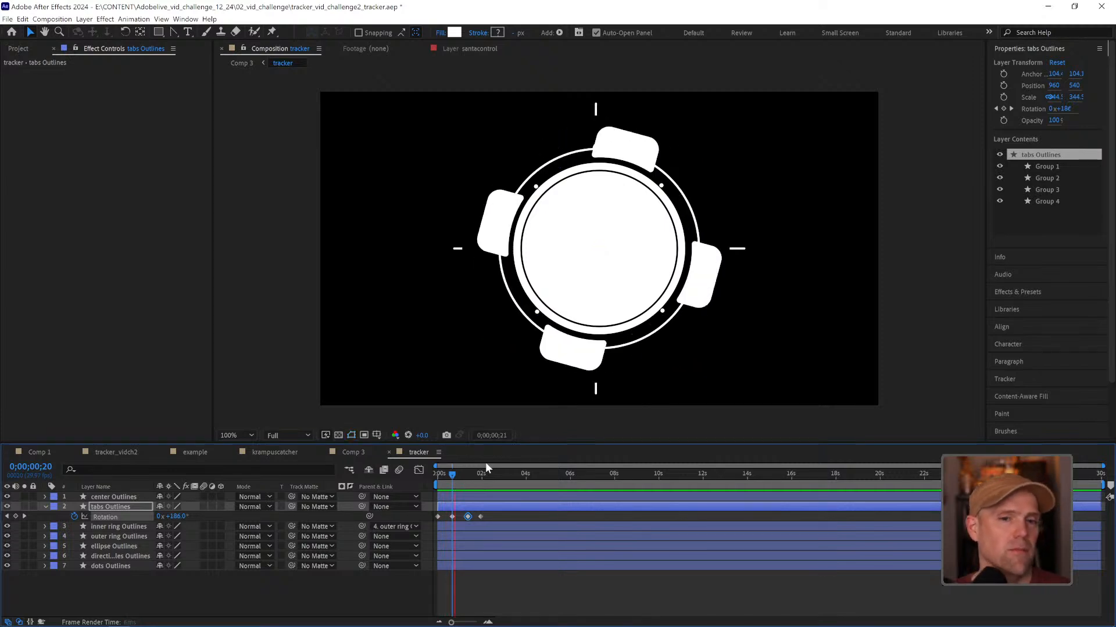
{"action": "key", "text": "space"}
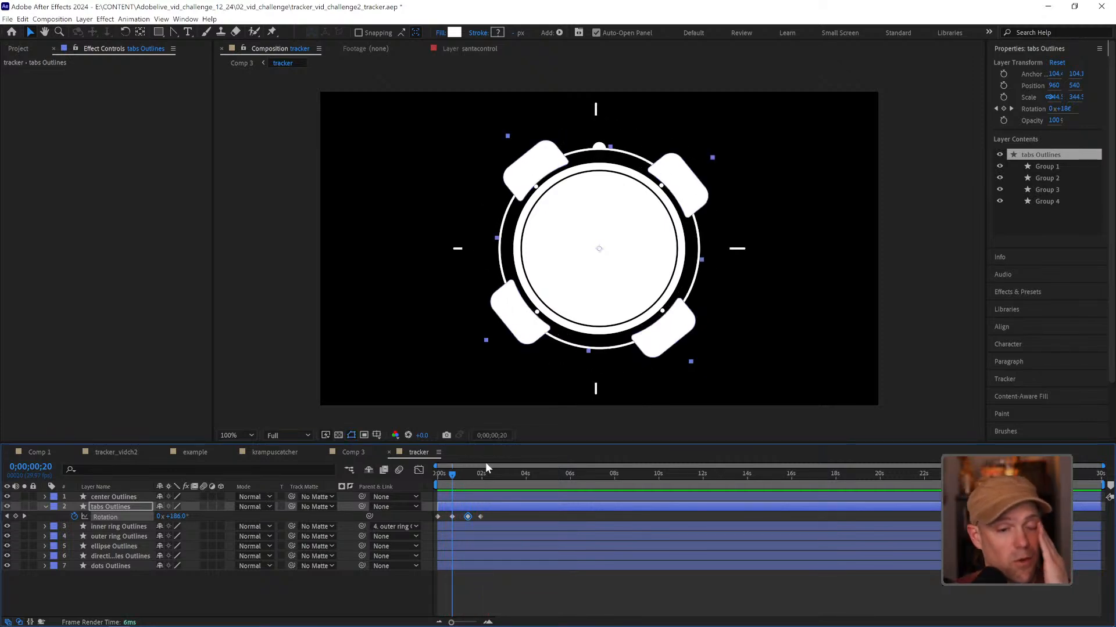
Step: Move the second Rotation keyframe of tabs Outlines to 0;00;00;19, set its value to 182°, and preview
{"action": "left_click_drag", "start_coordinate": [453, 475], "coordinate": [439, 480]}
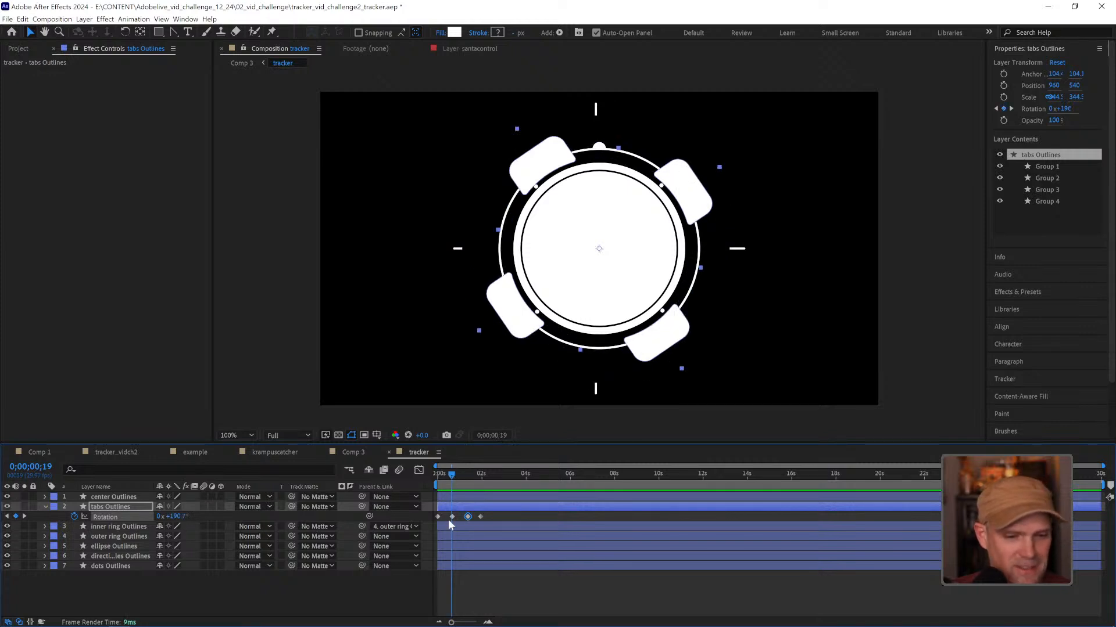
{"action": "left_click_drag", "start_coordinate": [453, 516], "coordinate": [452, 515]}
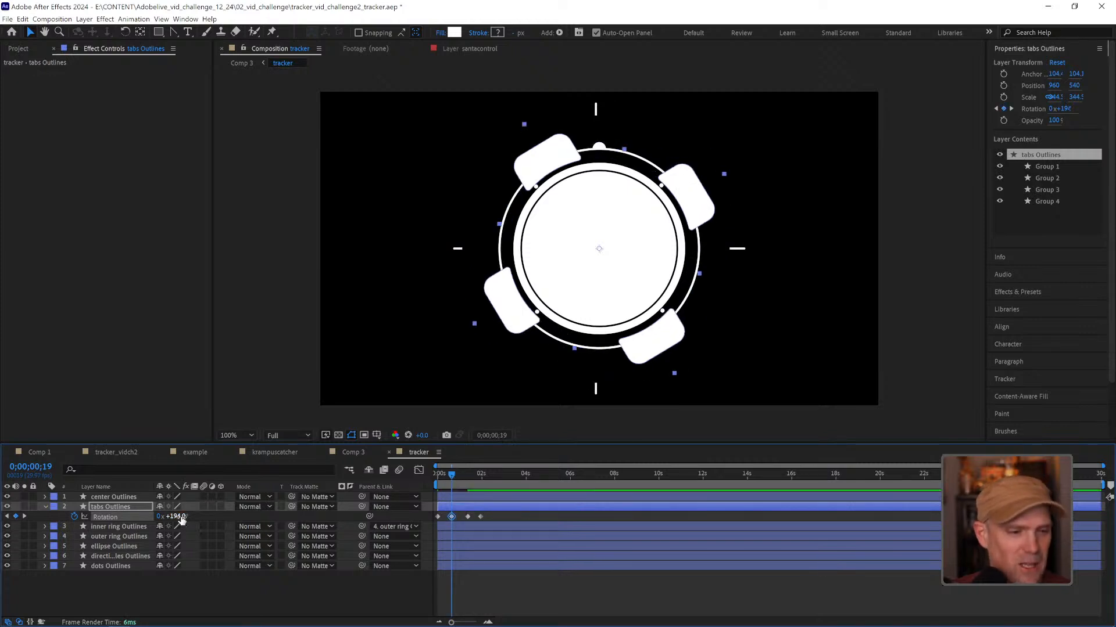
{"action": "left_click_drag", "start_coordinate": [180, 516], "coordinate": [172, 519]}
{"action": "key", "text": "space"}
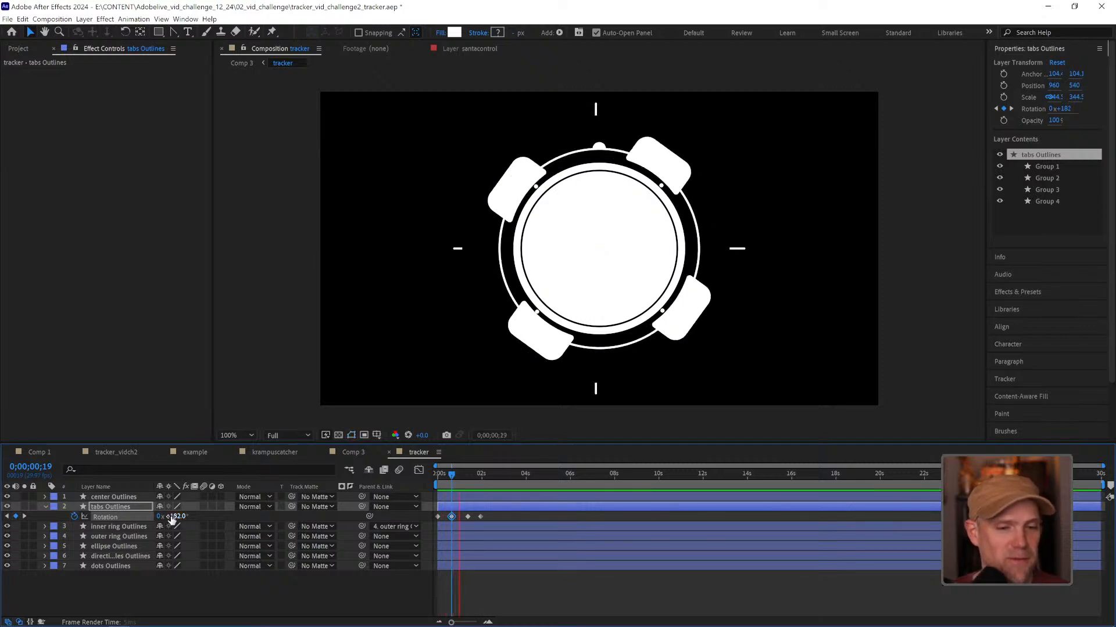
{"action": "key", "text": "space"}
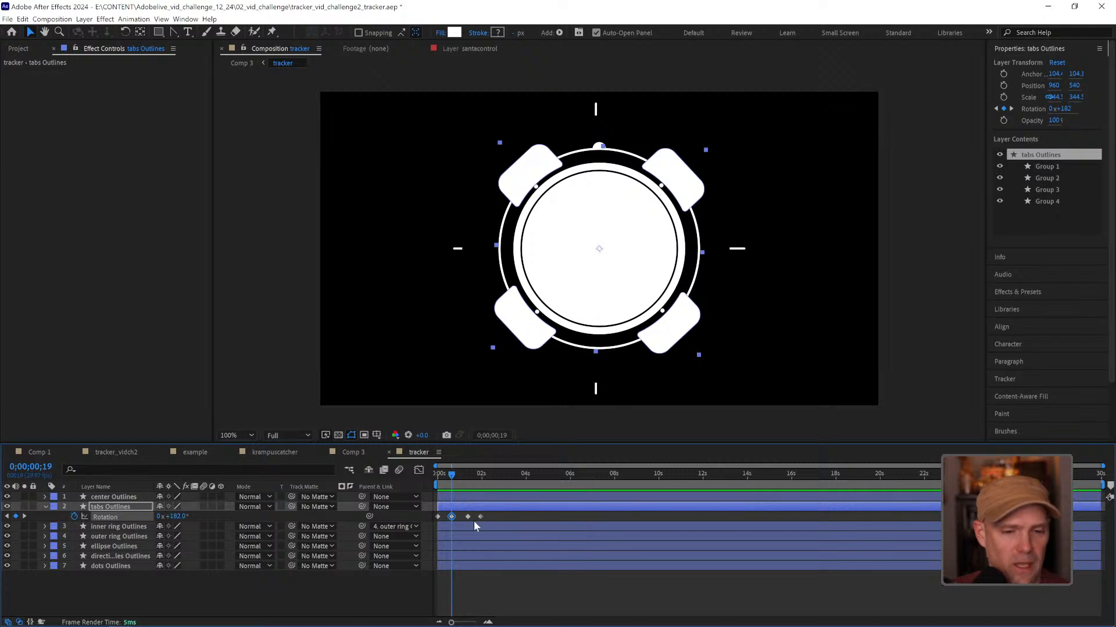
Step: Apply Easy Ease to all four Rotation keyframes of tabs Outlines
{"action": "left_click_drag", "start_coordinate": [498, 512], "coordinate": [434, 527]}
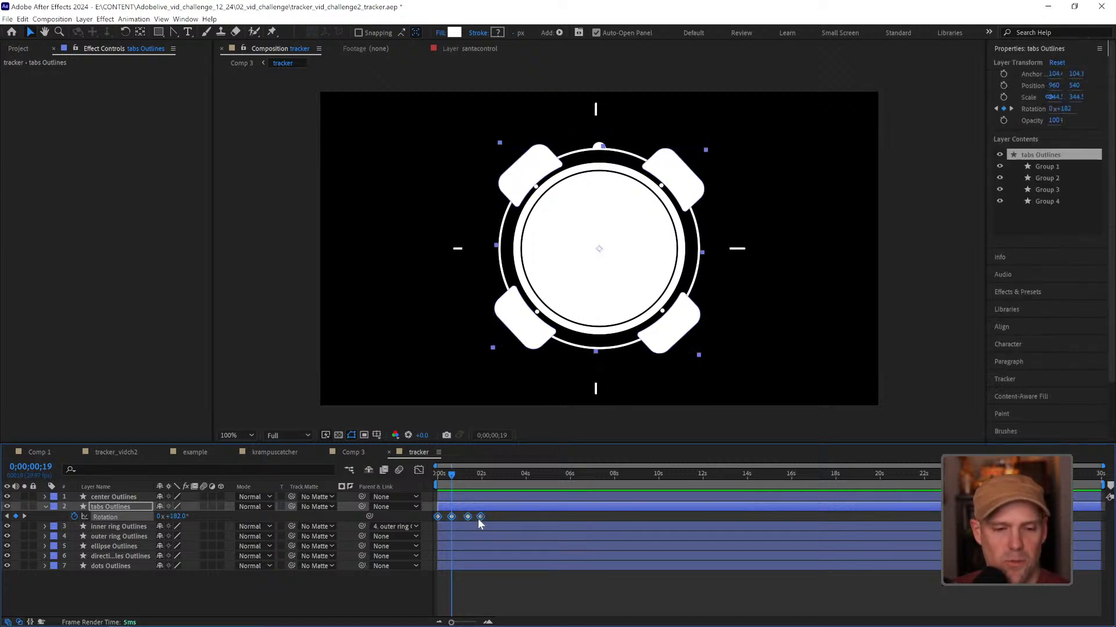
{"action": "key", "text": "F9"}
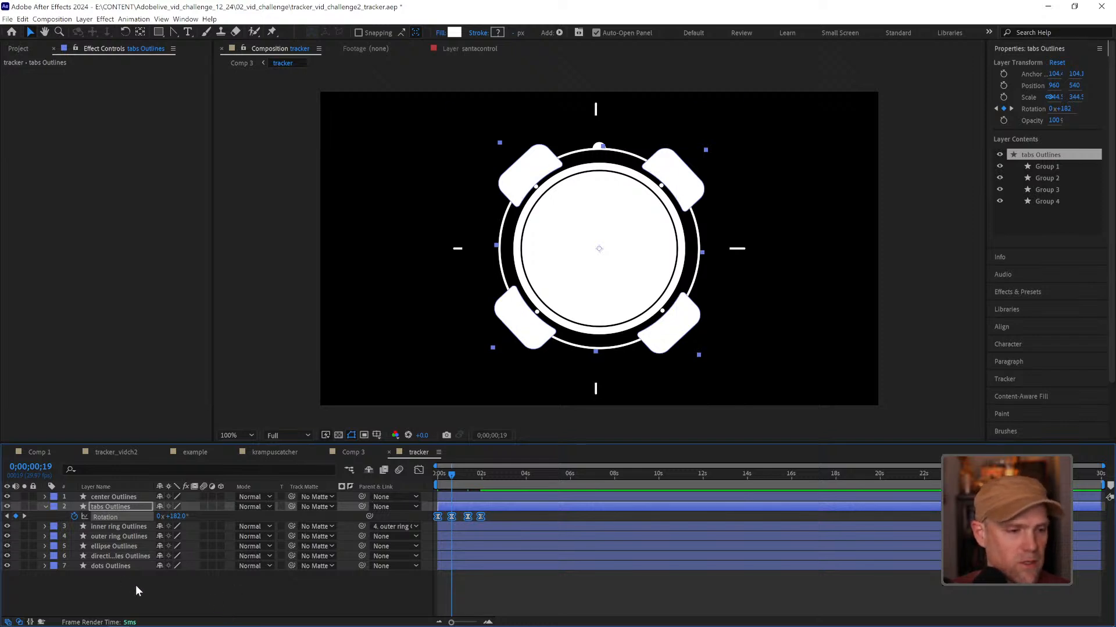
{"action": "left_click", "coordinate": [135, 584]}
Step: Add the expression loopOut() to the Rotation of tabs Outlines and preview the loop
{"action": "left_click", "coordinate": [107, 514]}
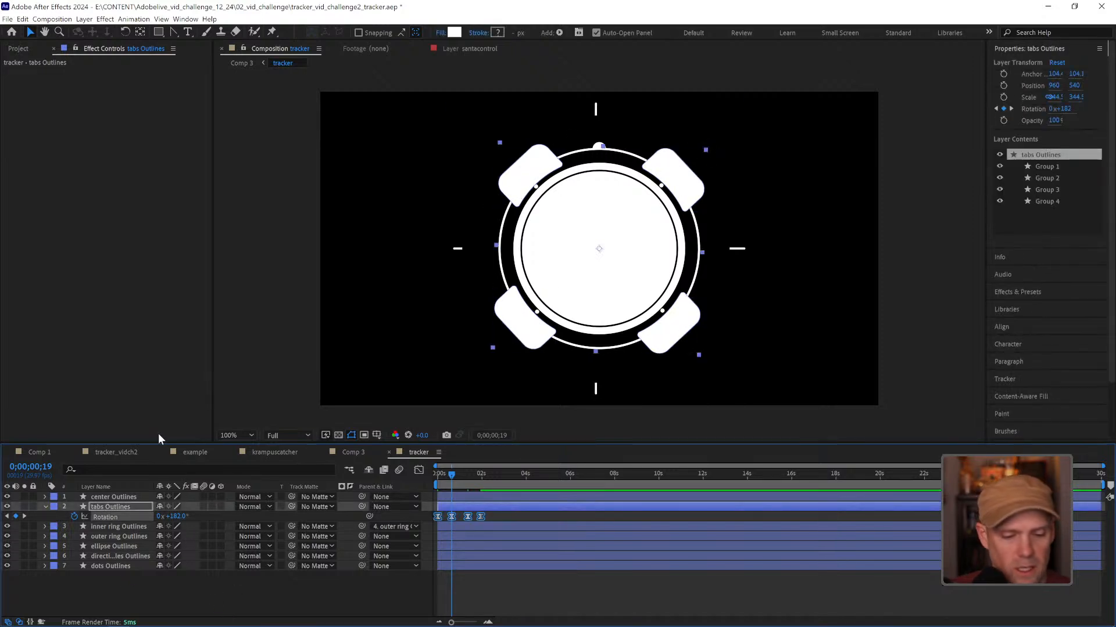
{"action": "key", "text": "alt+shift+equal"}
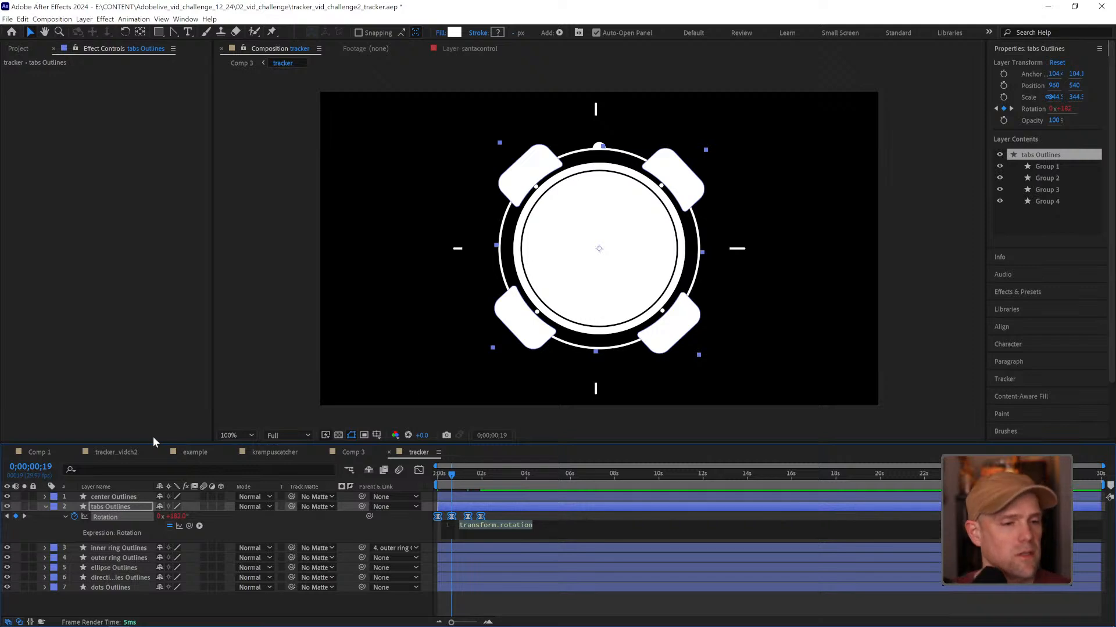
{"action": "type", "text": "loop"}
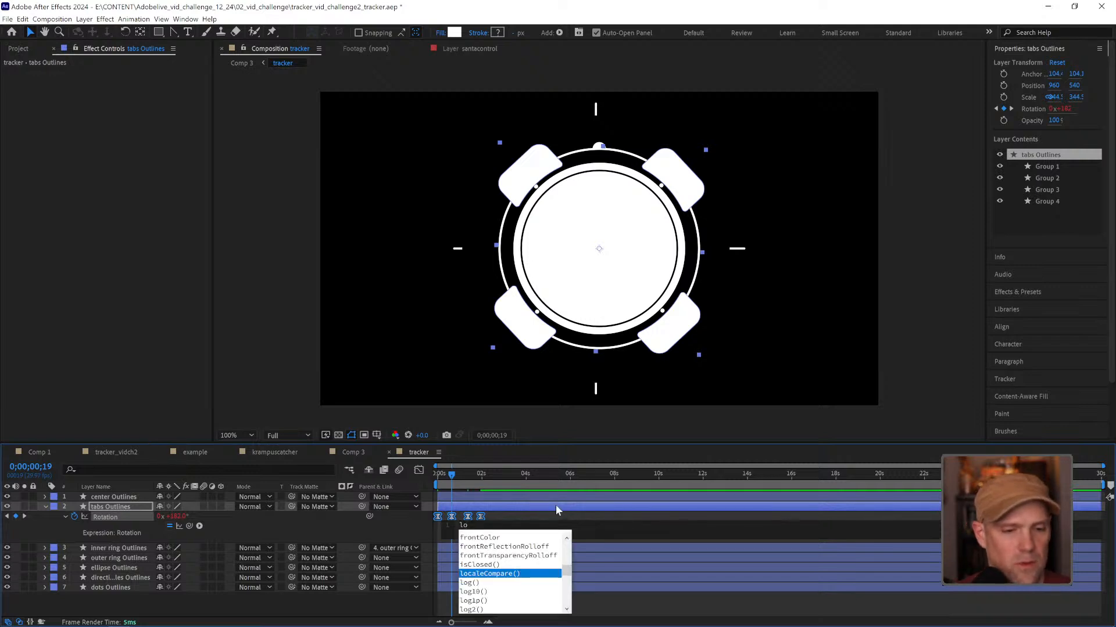
{"action": "key", "text": "Down"}
{"action": "key", "text": "Down"}
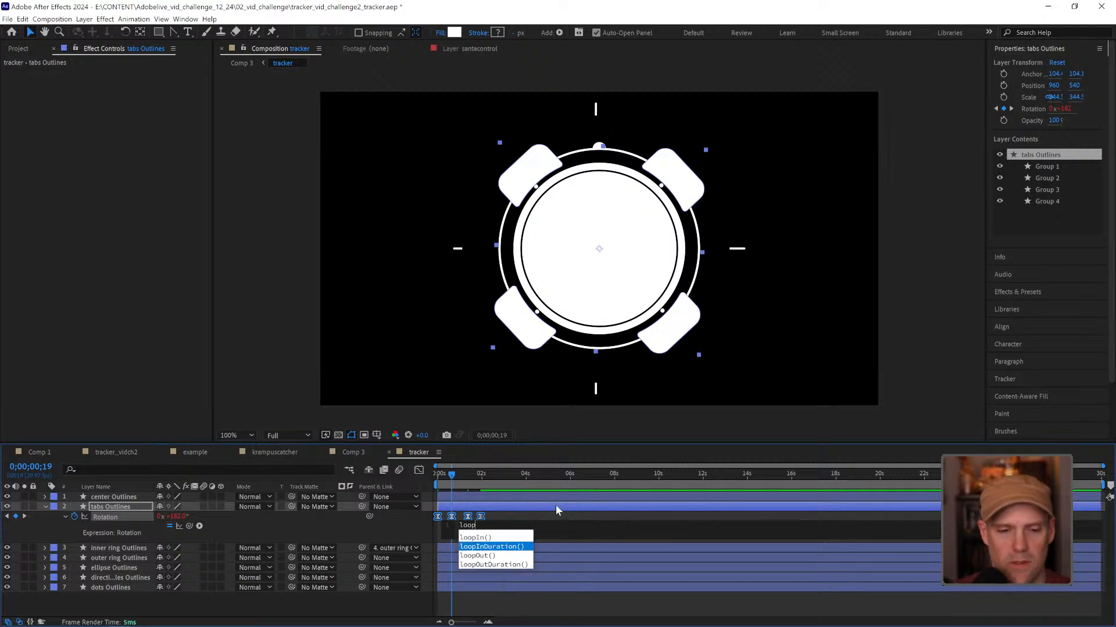
{"action": "key", "text": "Return"}
{"action": "left_click", "coordinate": [555, 509]}
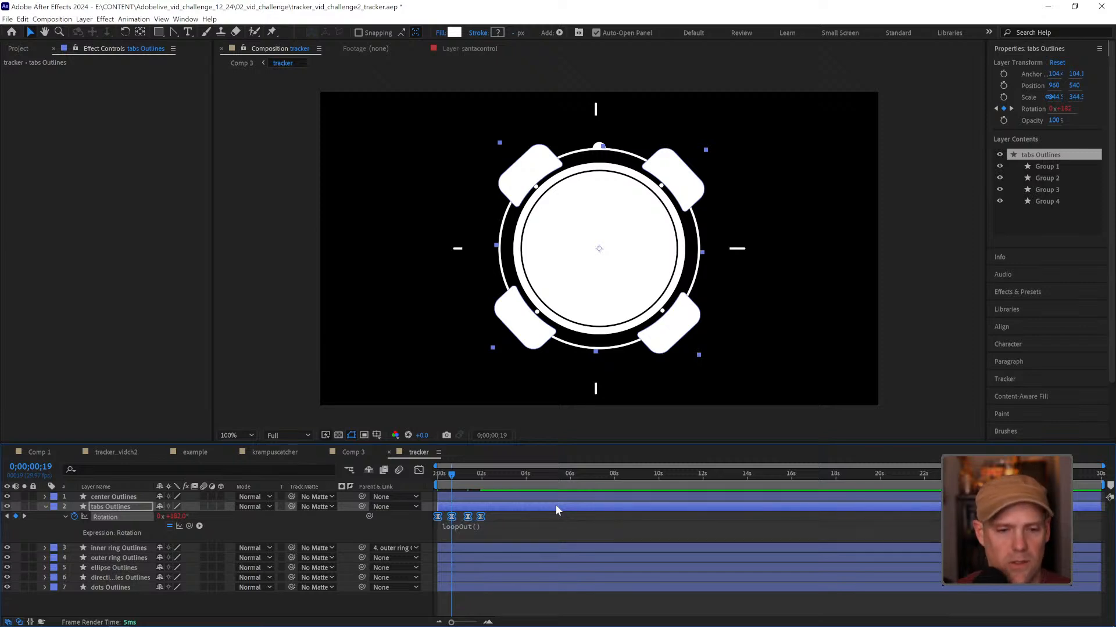
{"action": "key", "text": "space"}
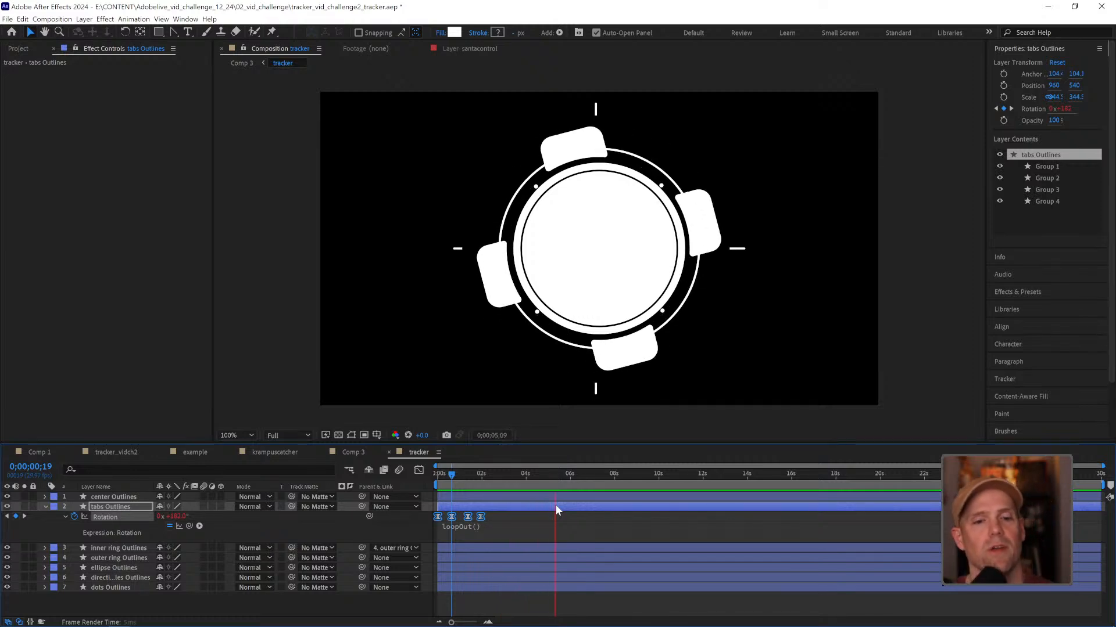
{"action": "key", "text": "space"}
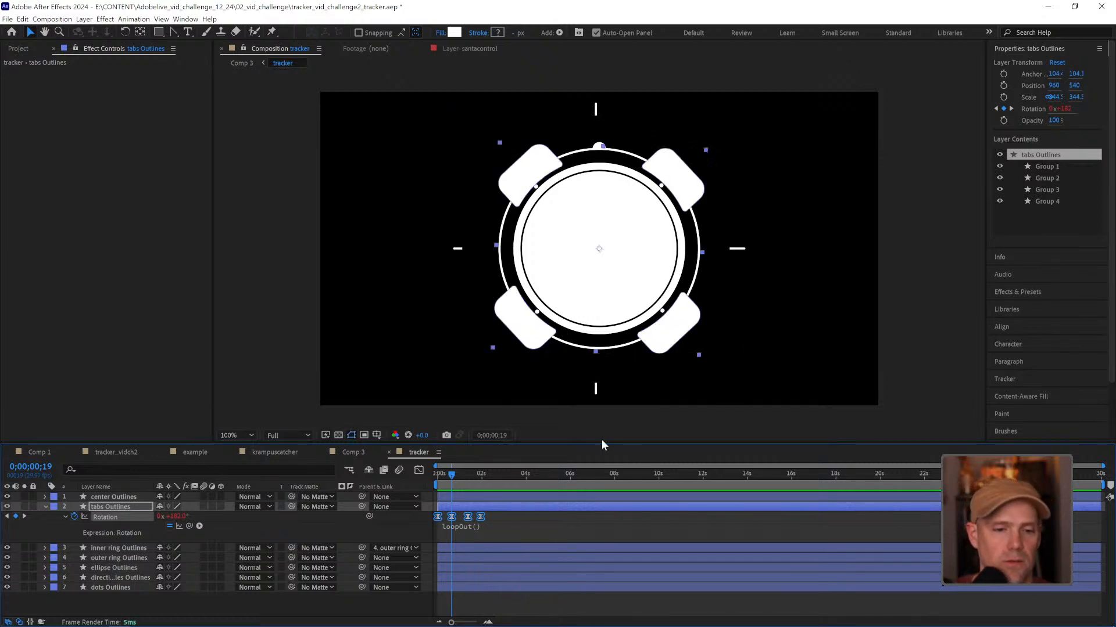
Step: Show Rotation on outer ring Outlines and tabs Outlines, link the ring's Rotation to the tabs' Rotation, and return to 0 seconds
{"action": "left_click", "coordinate": [45, 507]}
{"action": "left_click", "coordinate": [108, 527]}
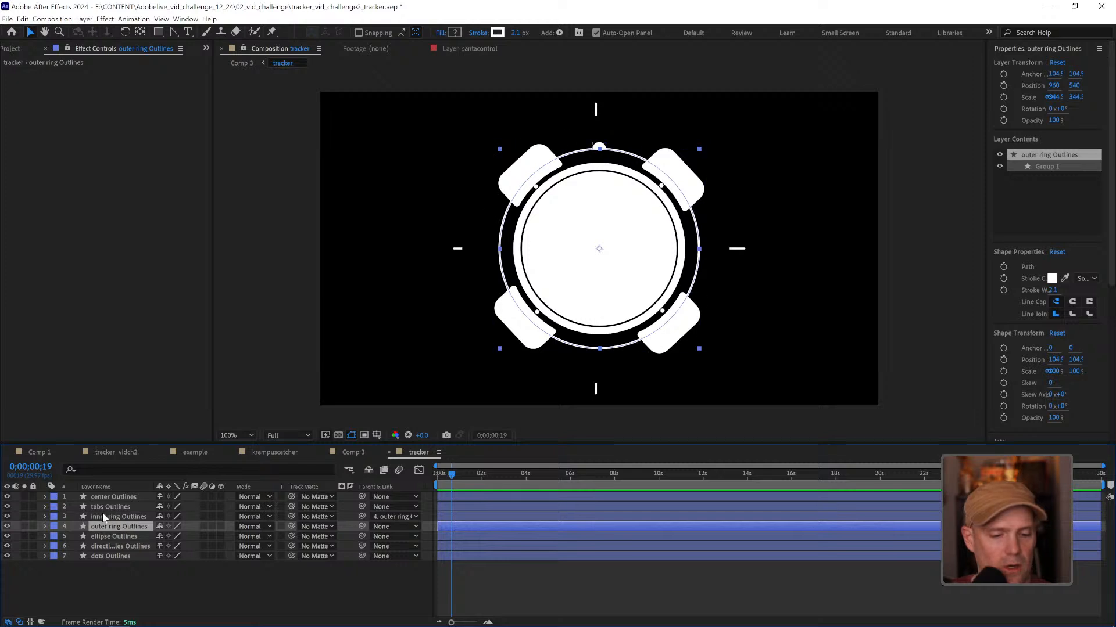
{"action": "key", "text": "r"}
{"action": "left_click", "coordinate": [106, 510]}
{"action": "key", "text": "r"}
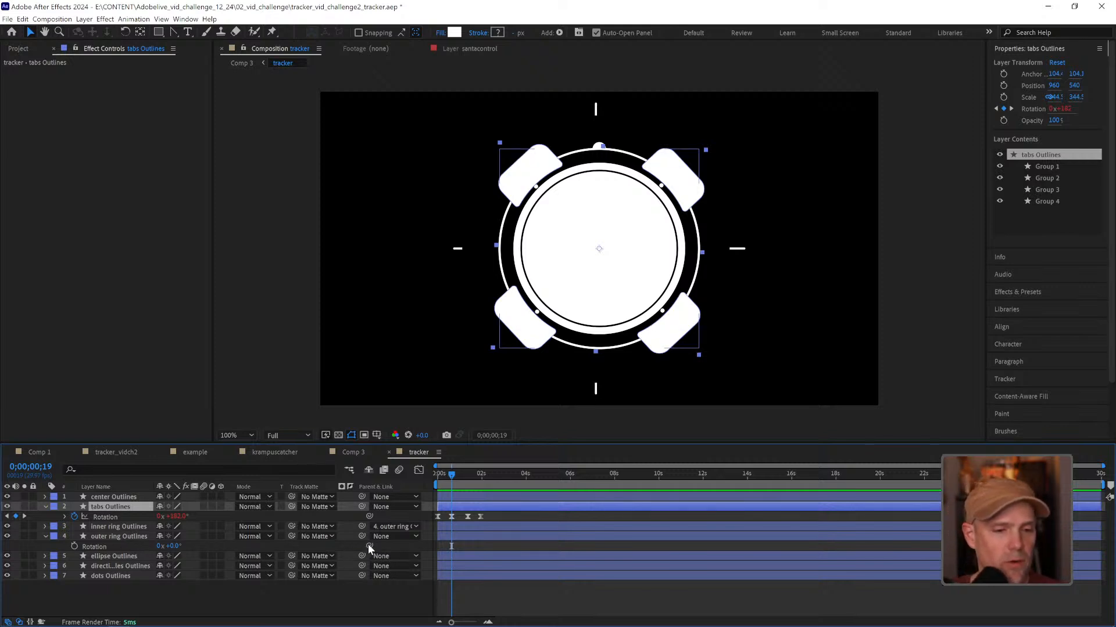
{"action": "left_click_drag", "start_coordinate": [370, 547], "coordinate": [118, 519]}
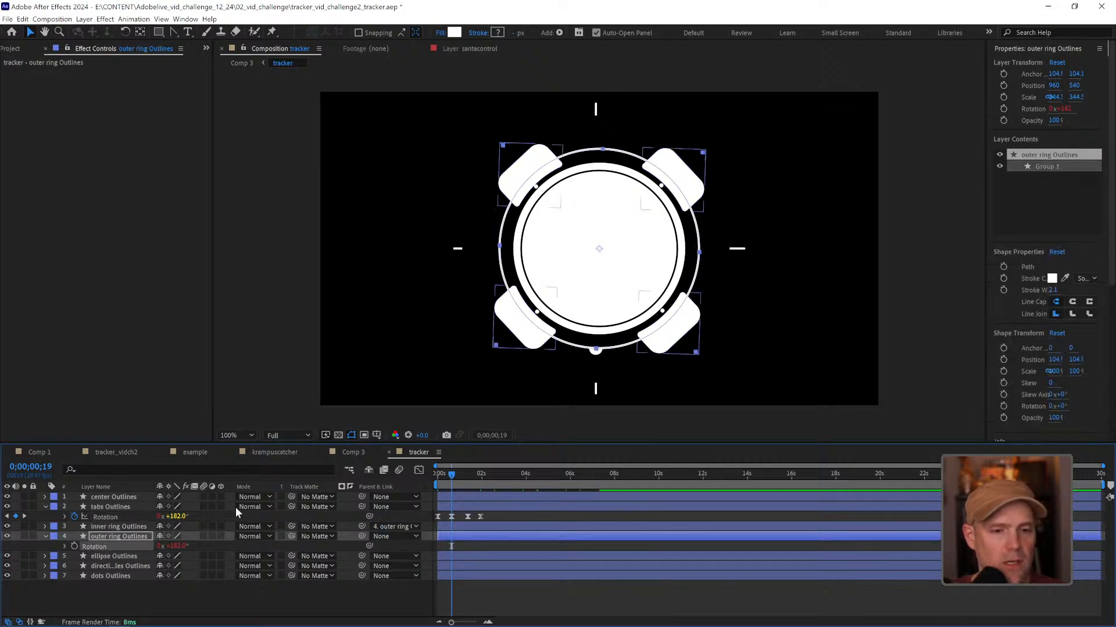
{"action": "left_click_drag", "start_coordinate": [452, 473], "coordinate": [428, 469]}
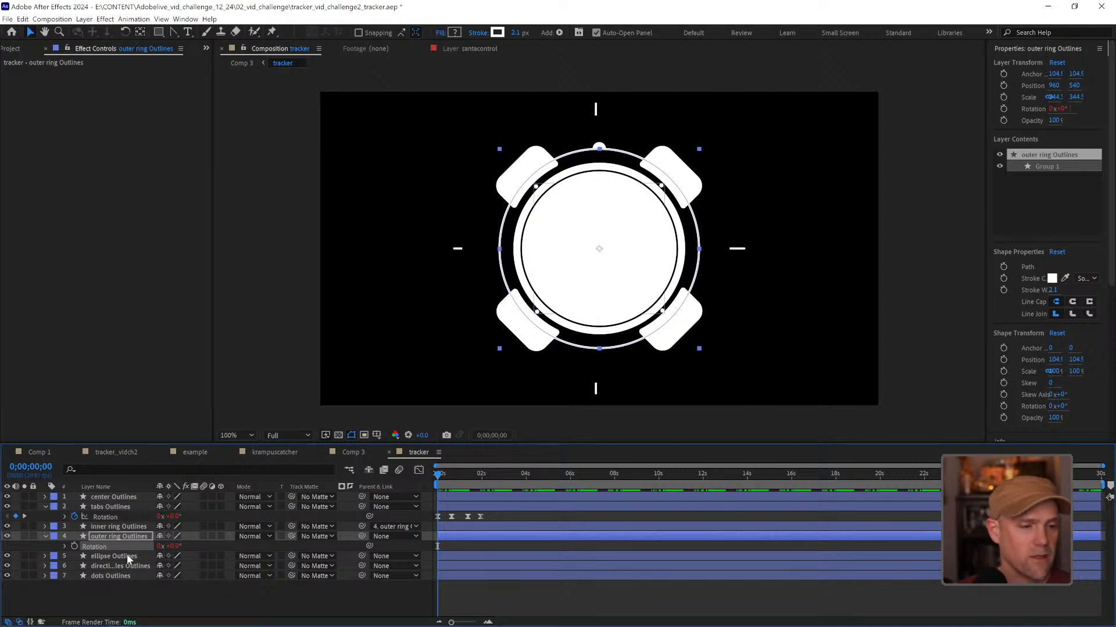
Step: Append /5 to the Rotation expression of outer ring Outlines so it divides the tabs Outlines rotation, and preview
{"action": "left_click", "coordinate": [64, 546]}
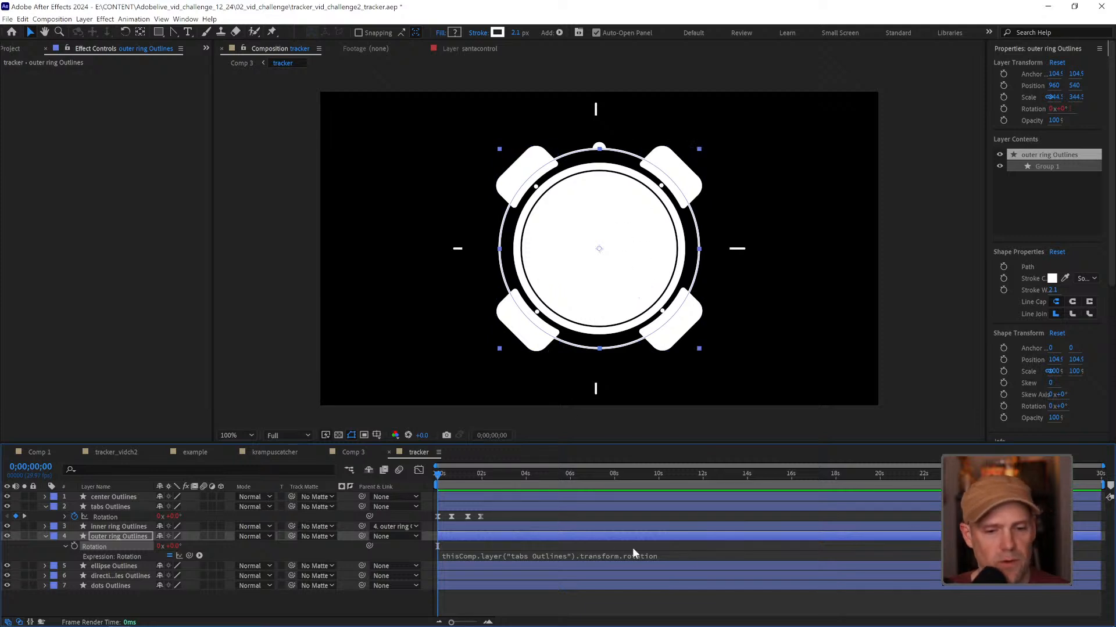
{"action": "left_click", "coordinate": [676, 559]}
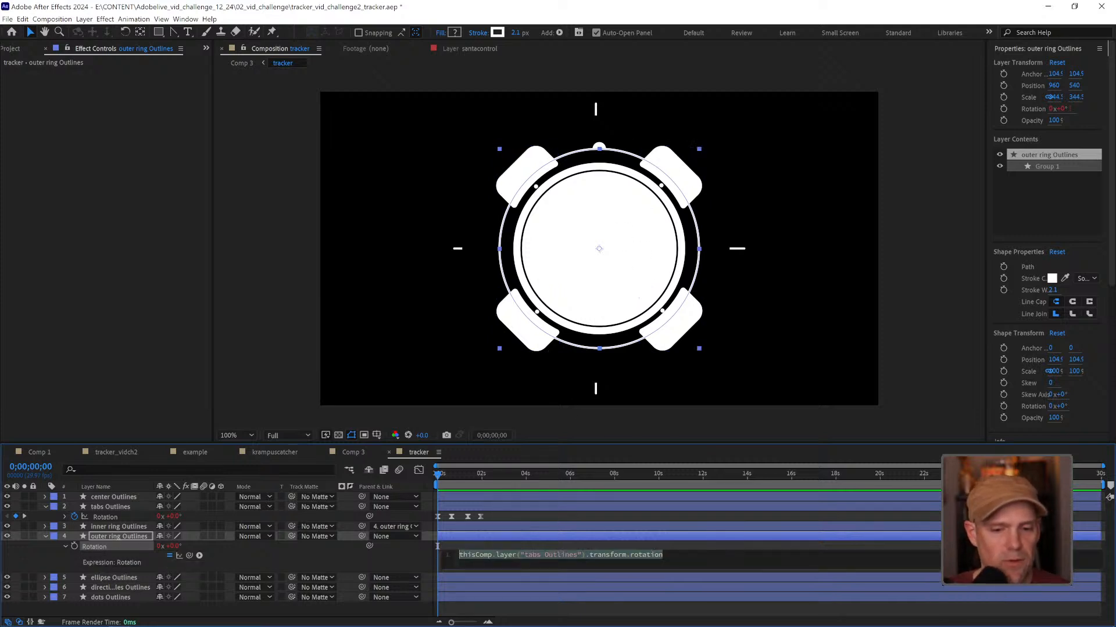
{"action": "key", "text": "Right"}
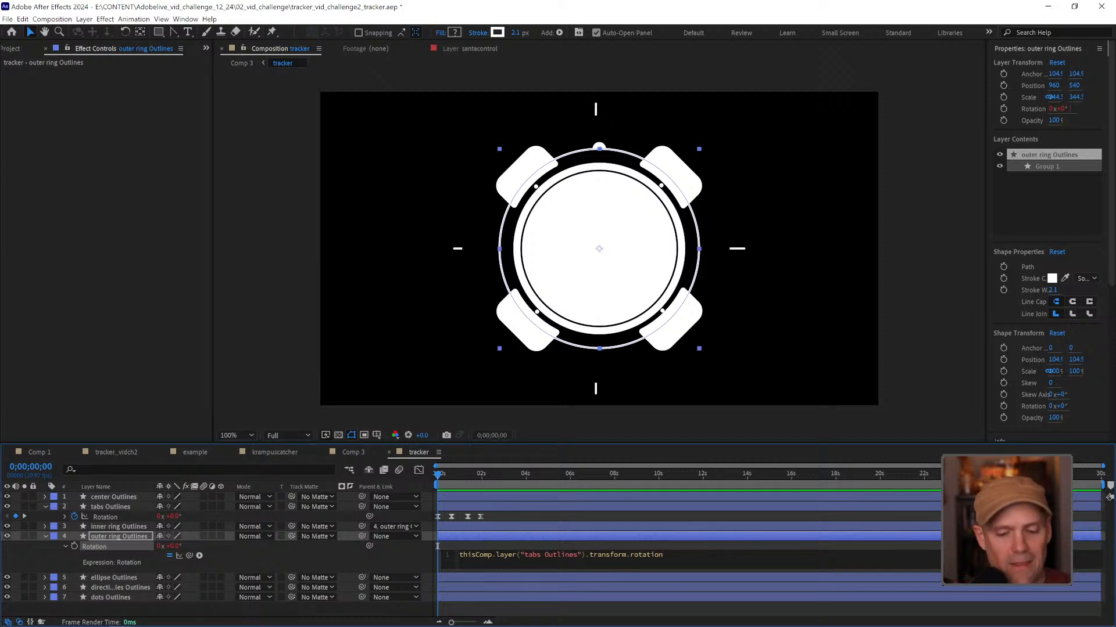
{"action": "type", "text": "/5"}
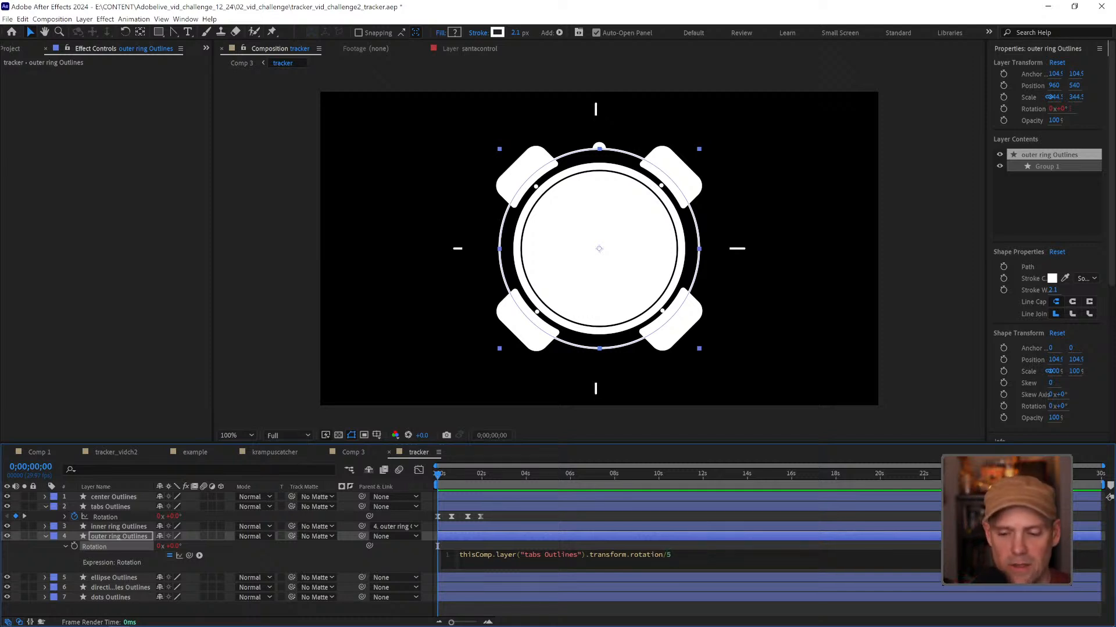
{"action": "key", "text": "KP_Enter"}
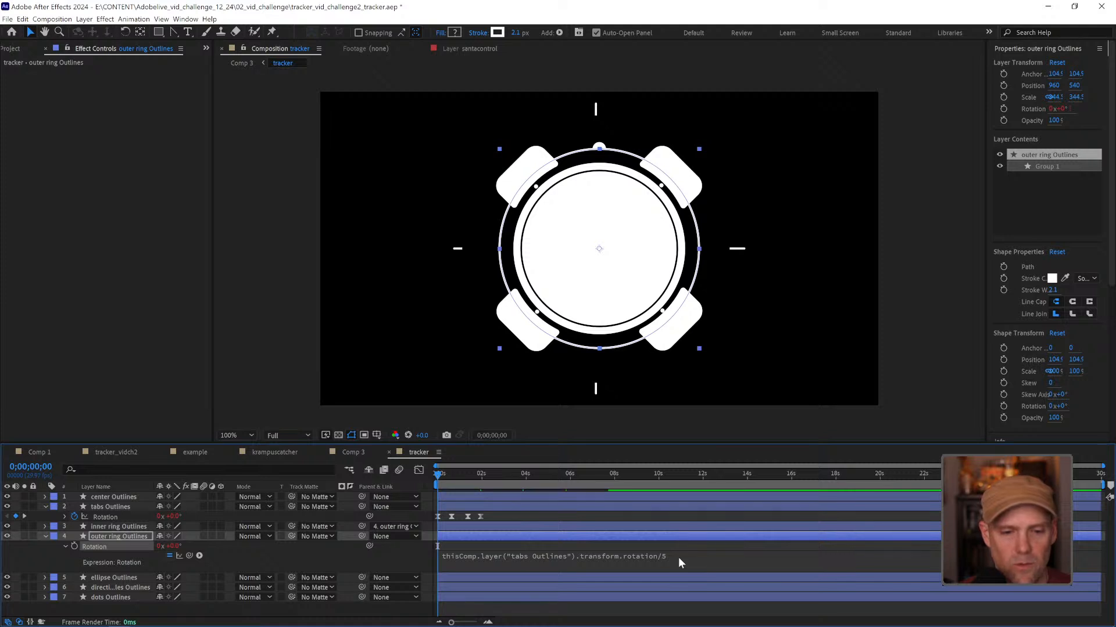
{"action": "key", "text": "space"}
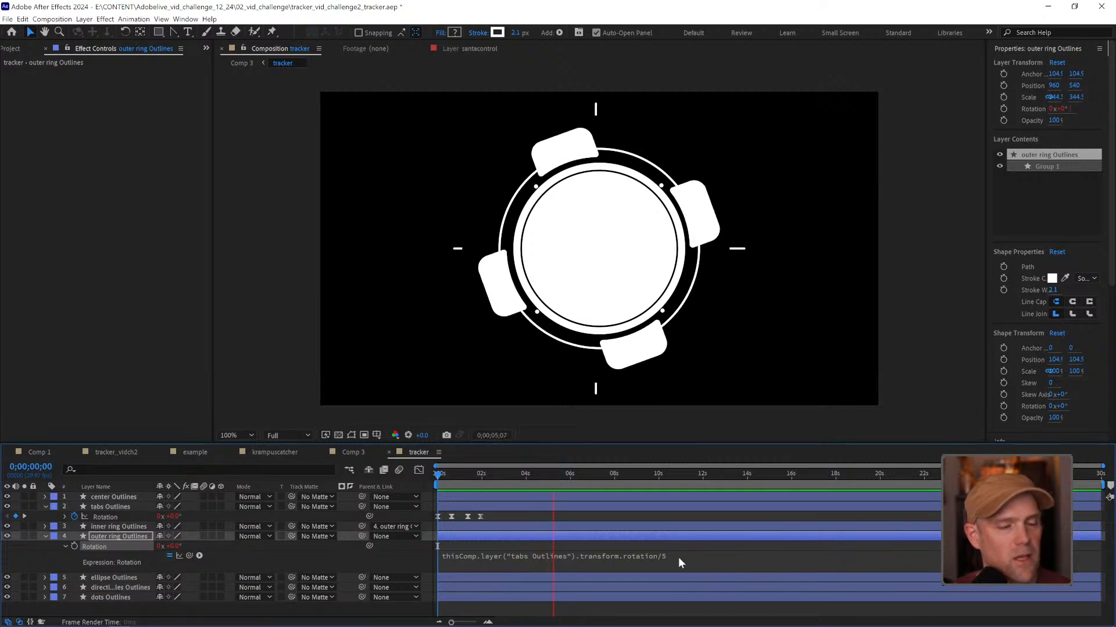
{"action": "key", "text": "space"}
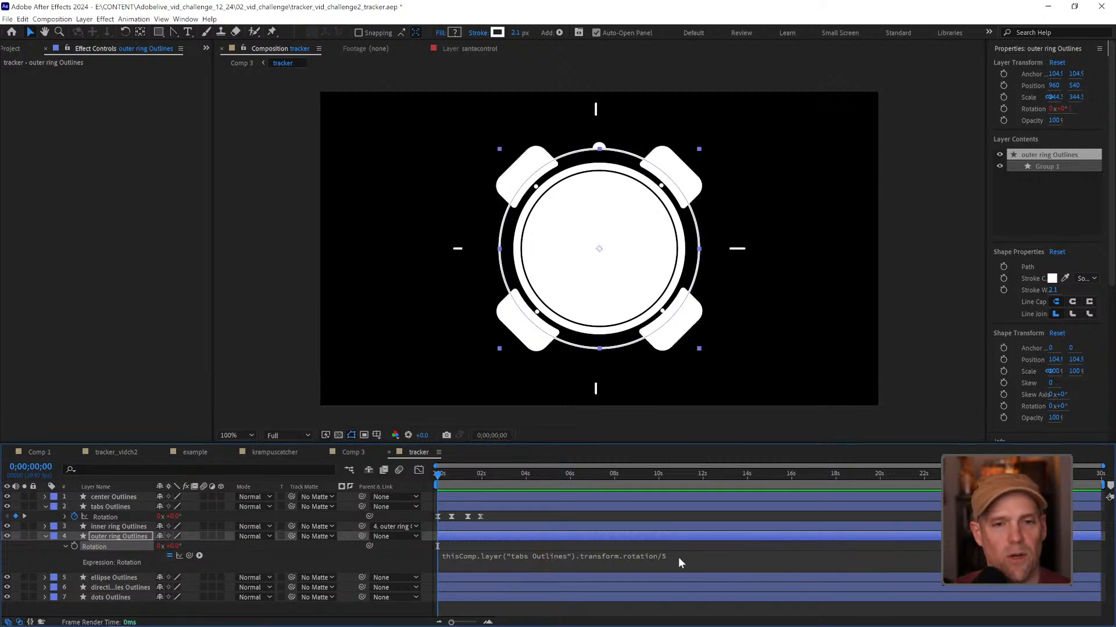
Step: Show Rotation on directional poles Outlines, link it to the Rotation of tabs Outlines, and reveal the resulting expression
{"action": "left_click", "coordinate": [122, 588]}
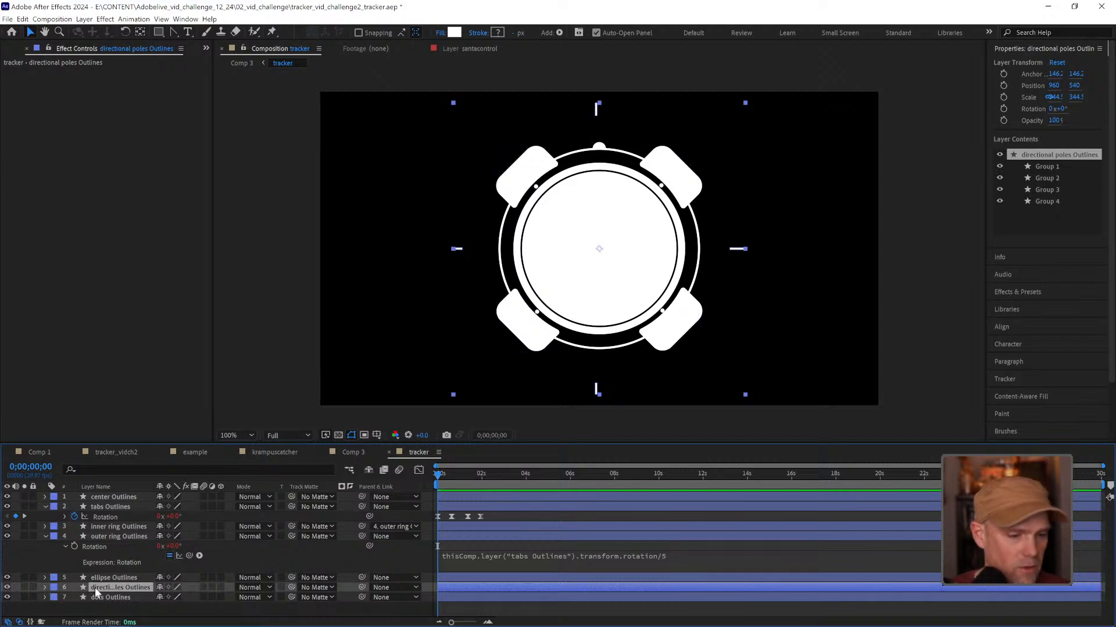
{"action": "key", "text": "r"}
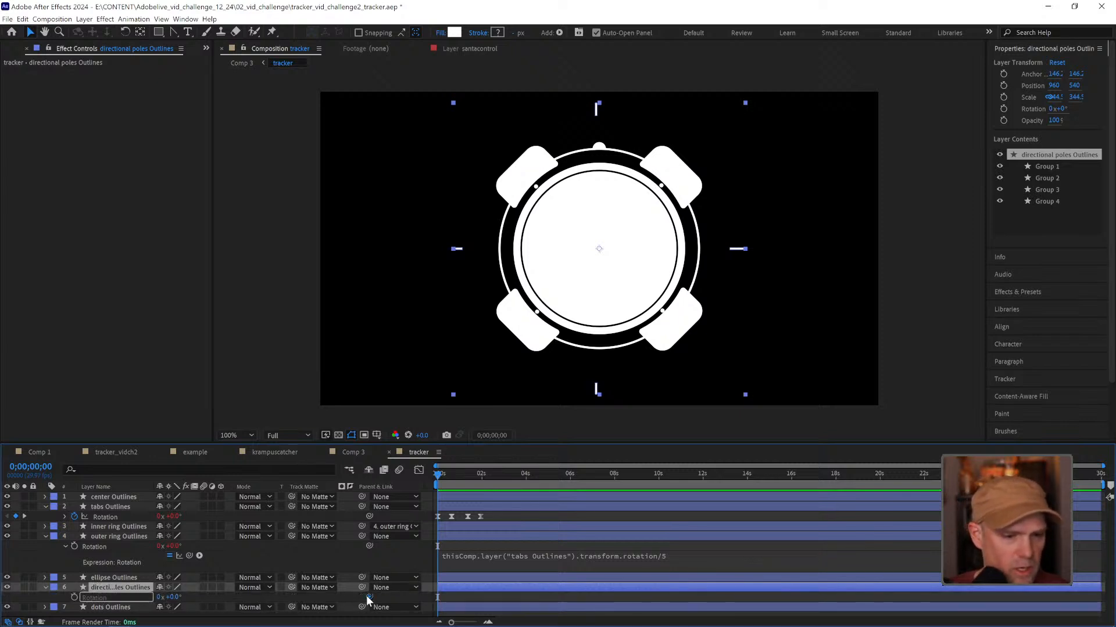
{"action": "left_click_drag", "start_coordinate": [368, 597], "coordinate": [104, 516]}
{"action": "left_click", "coordinate": [65, 597]}
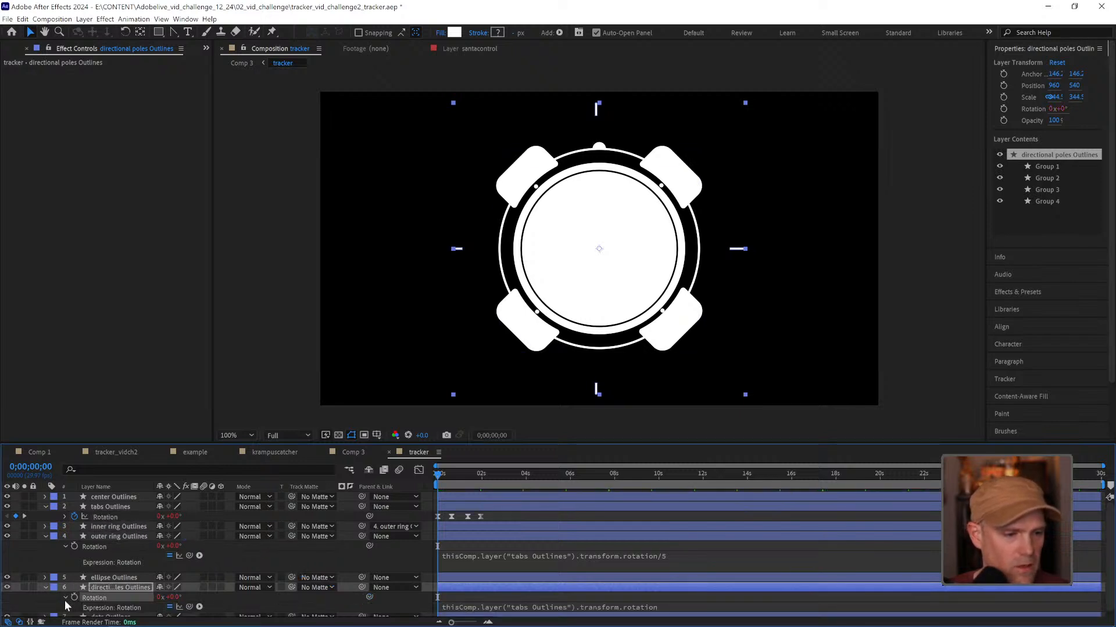
Step: Append /10 to the Rotation expression of directional poles Outlines, preview the motion, and return to 0 seconds
{"action": "left_click", "coordinate": [662, 607]}
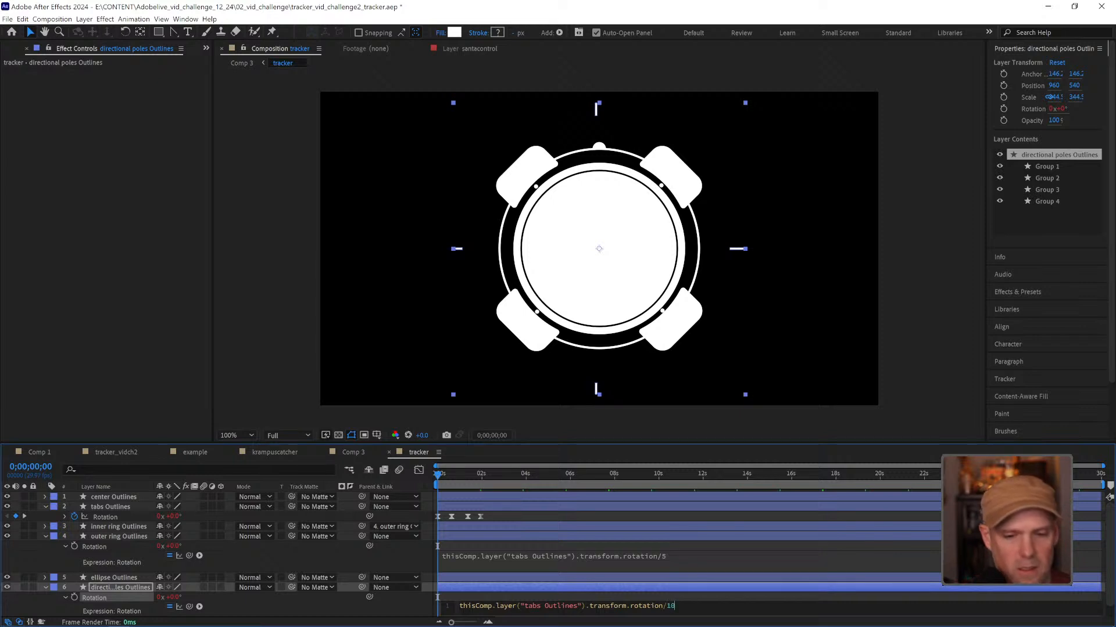
{"action": "left_click", "coordinate": [678, 618]}
{"action": "key", "text": "space"}
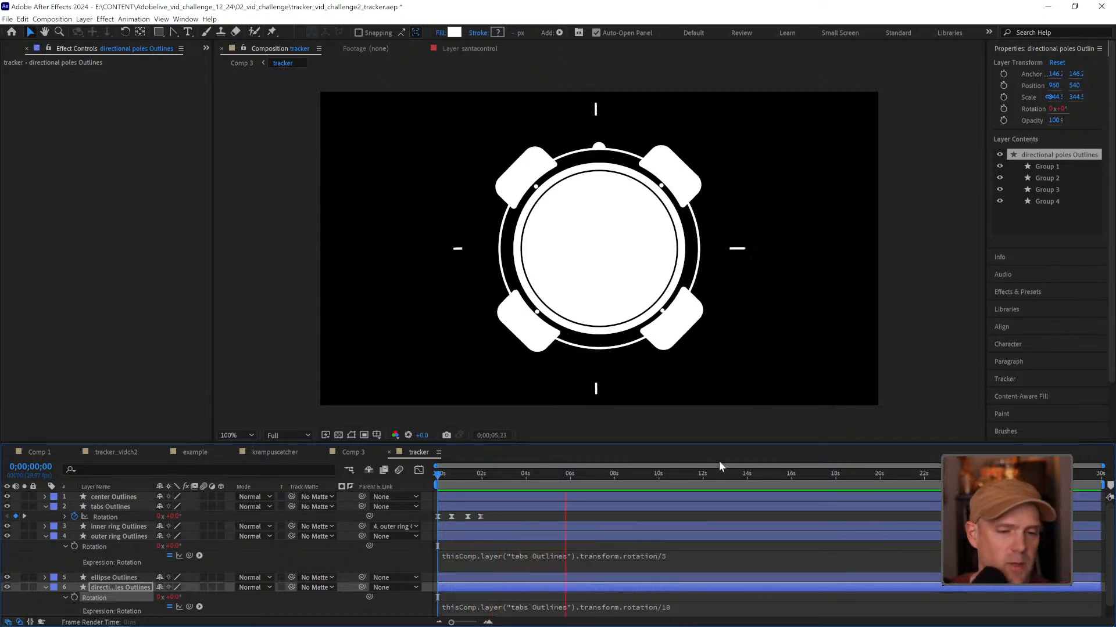
{"action": "key", "text": "space"}
{"action": "left_click", "coordinate": [437, 477]}
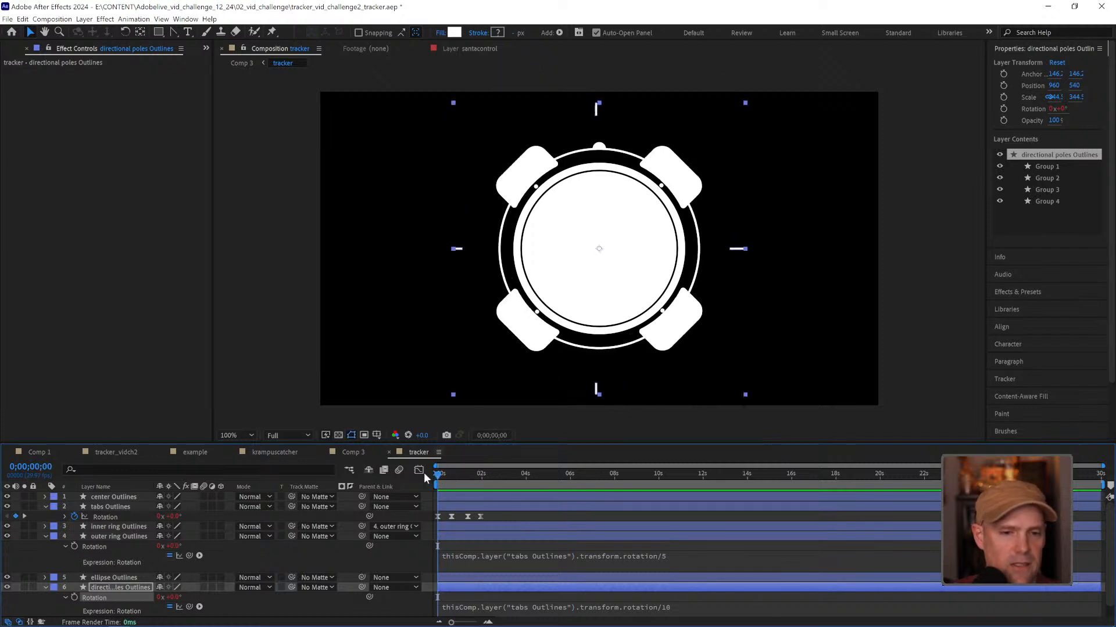
Step: Collapse directional poles Outlines and parent the dots Outlines layer to tabs Outlines
{"action": "left_click", "coordinate": [46, 587]}
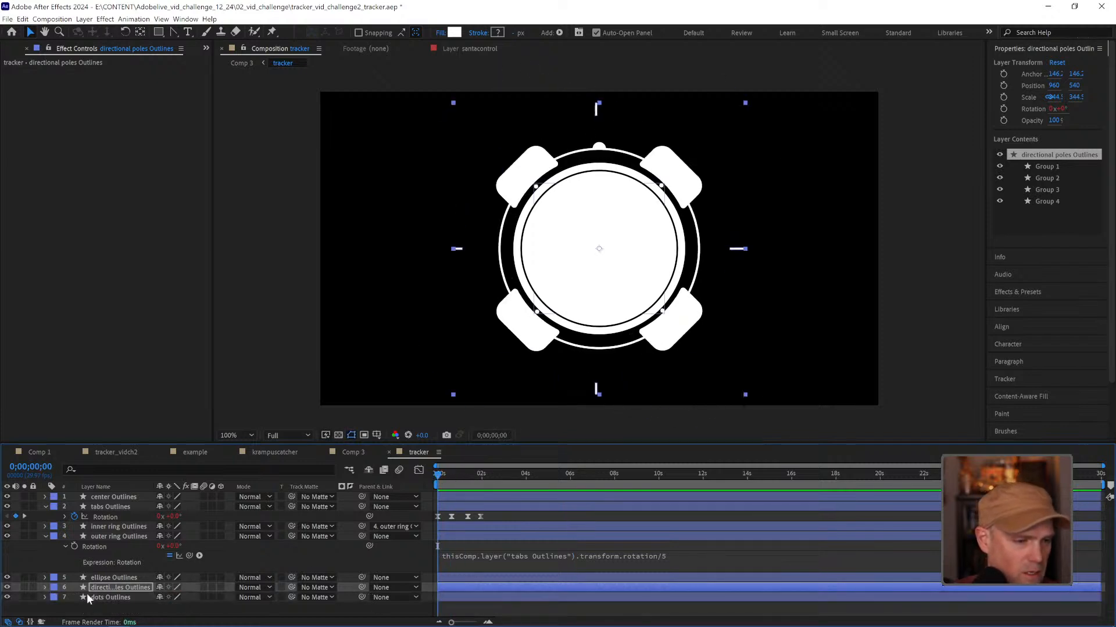
{"action": "left_click", "coordinate": [113, 598]}
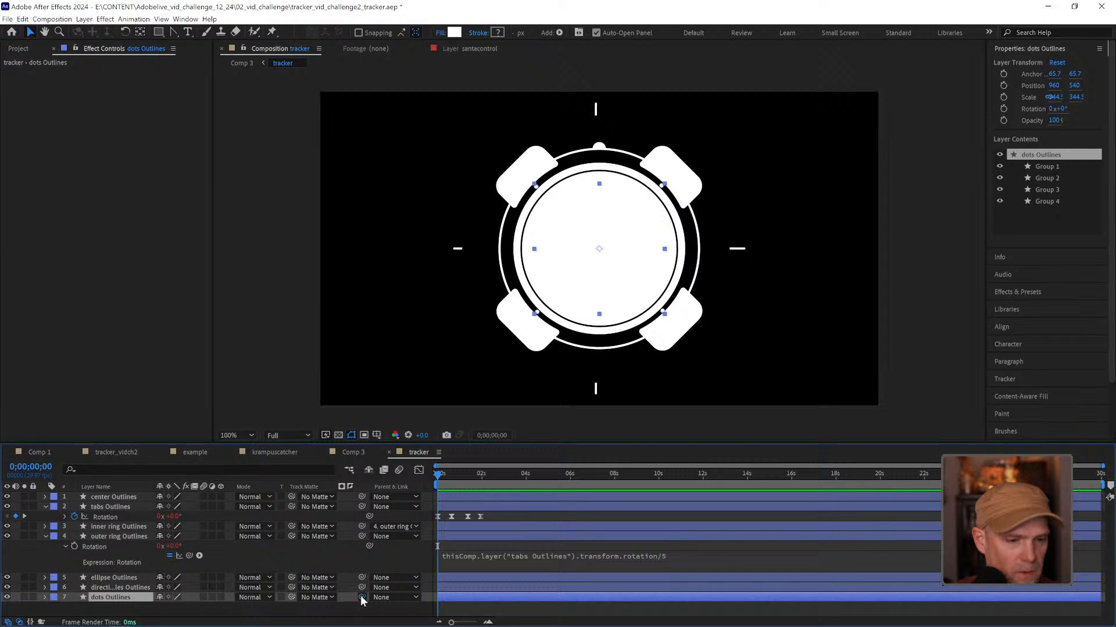
{"action": "left_click_drag", "start_coordinate": [361, 597], "coordinate": [122, 508]}
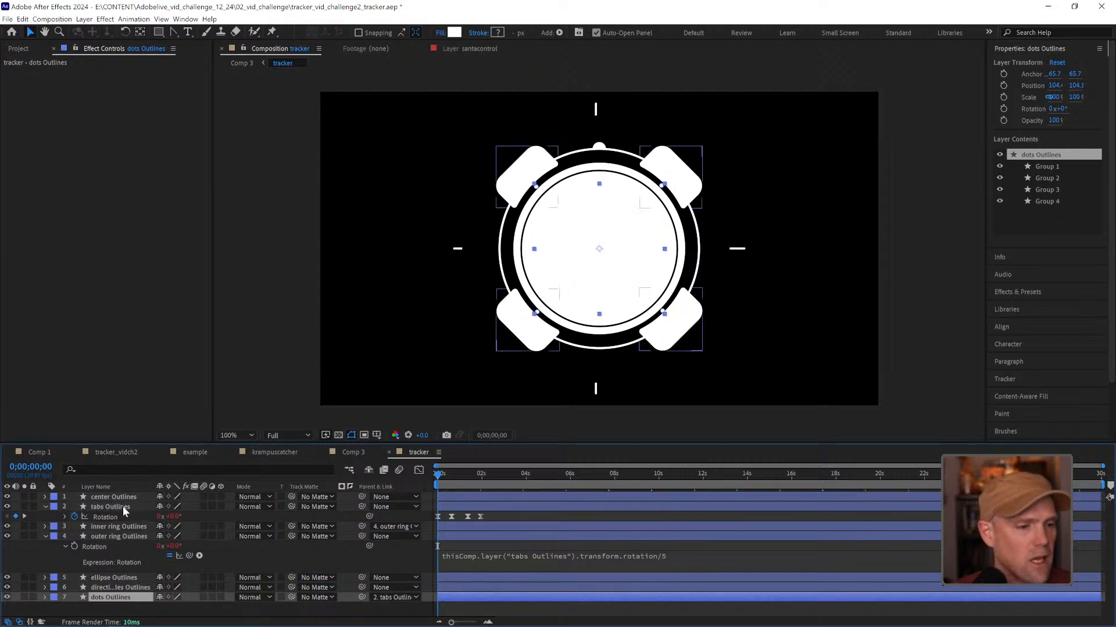
Step: Set the Opacity of center Outlines to 20%
{"action": "left_click", "coordinate": [109, 497]}
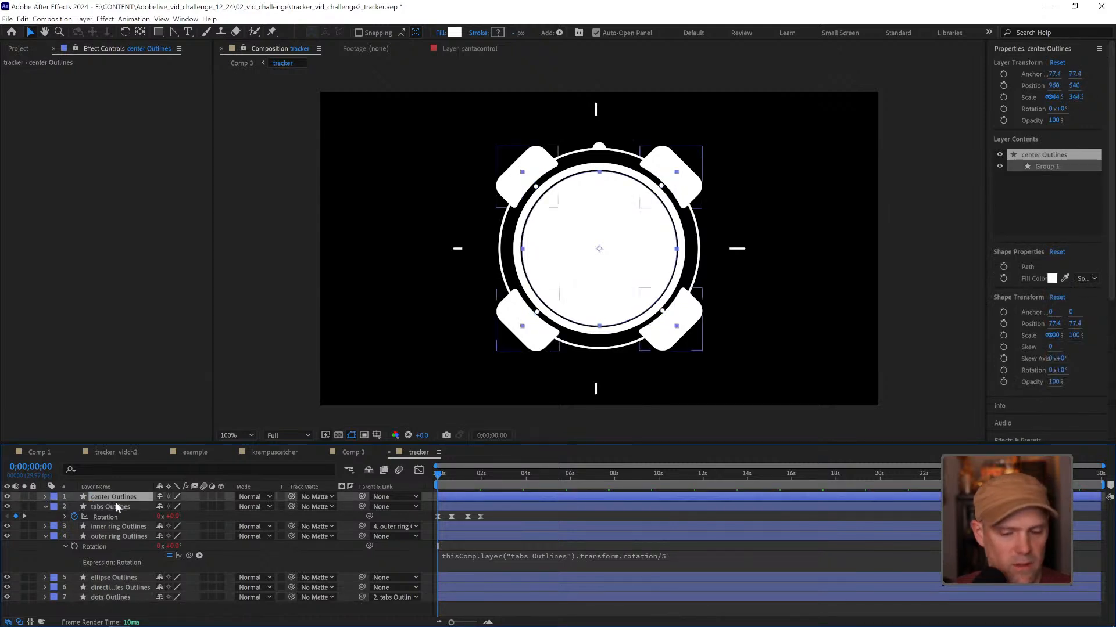
{"action": "key", "text": "t"}
{"action": "left_click_drag", "start_coordinate": [164, 509], "coordinate": [126, 507]}
{"action": "left_click", "coordinate": [161, 508]}
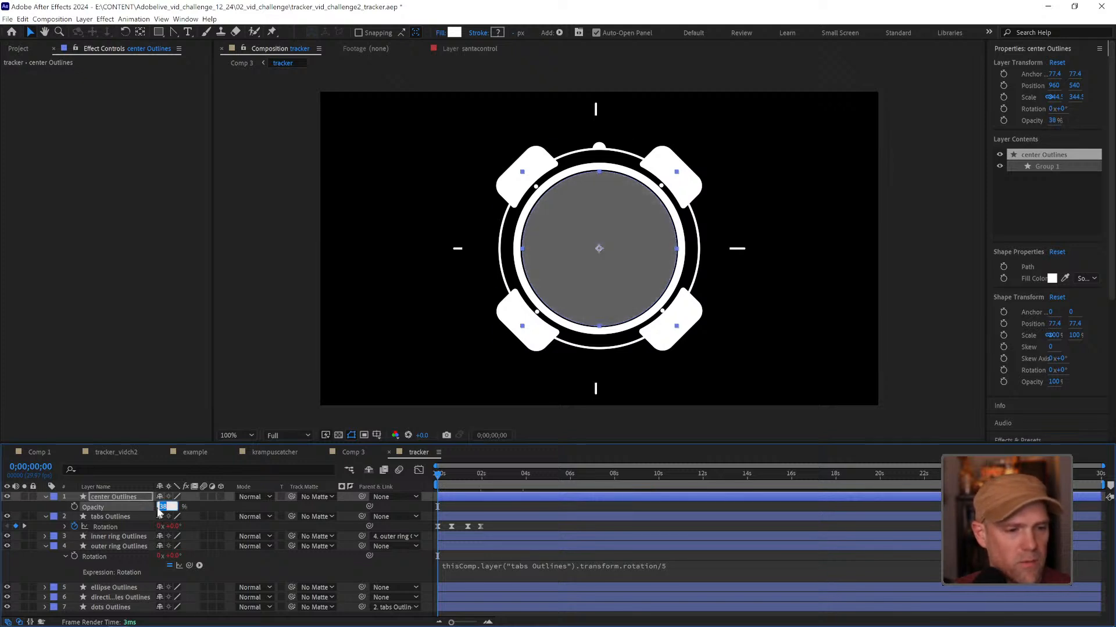
{"action": "type", "text": "20"}
{"action": "key", "text": "Return"}
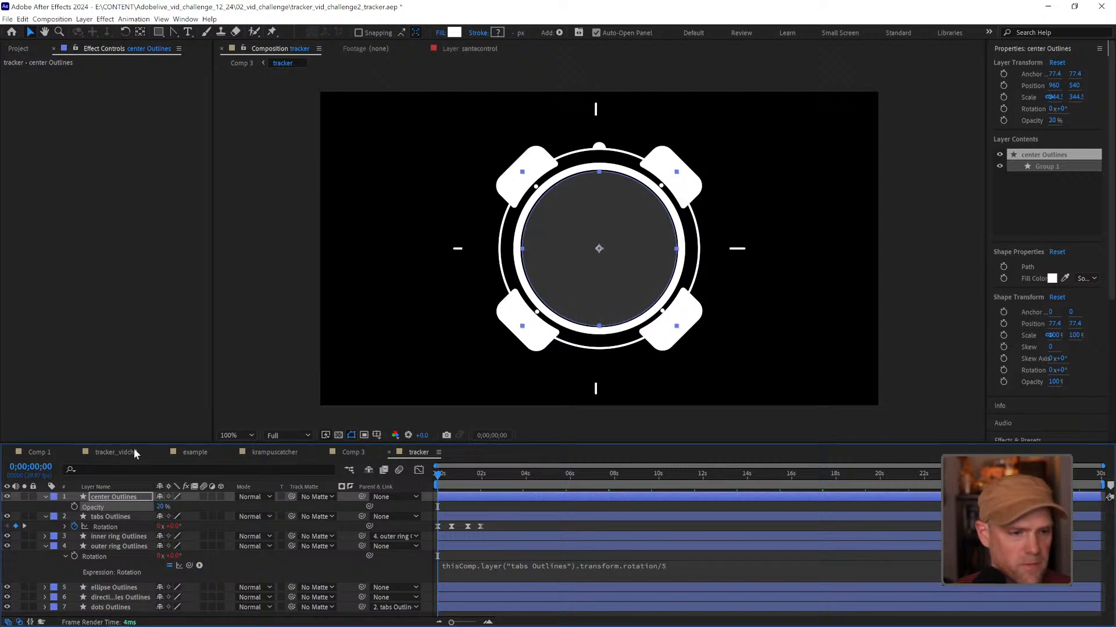
Step: Find the Venetian Blinds effect and apply it to the tabs Outlines layer
{"action": "left_click", "coordinate": [118, 518]}
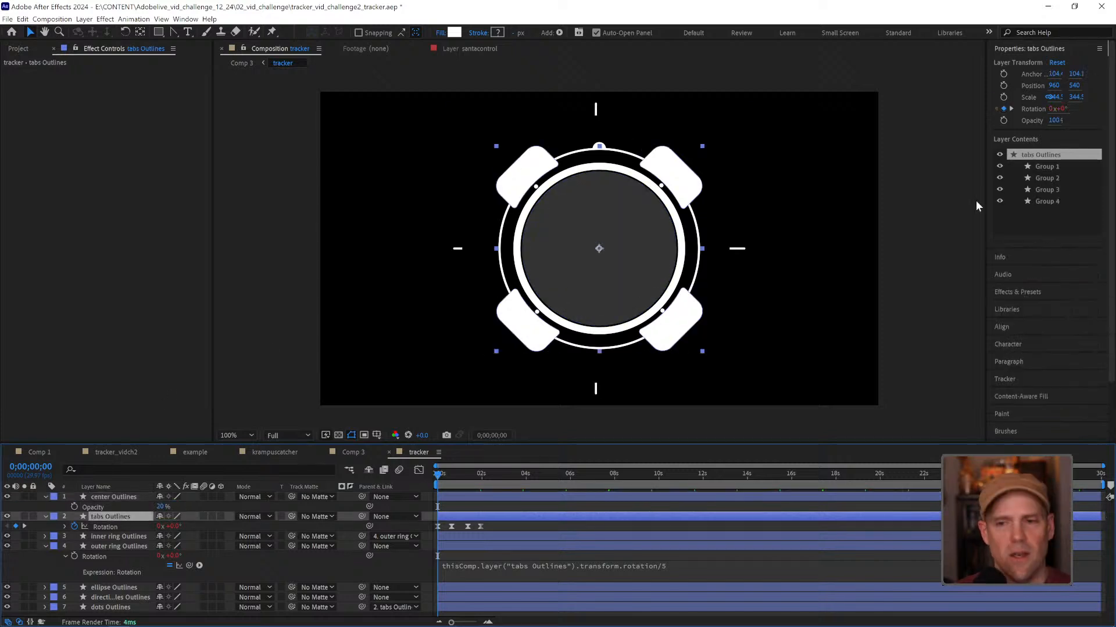
{"action": "left_click", "coordinate": [1034, 291]}
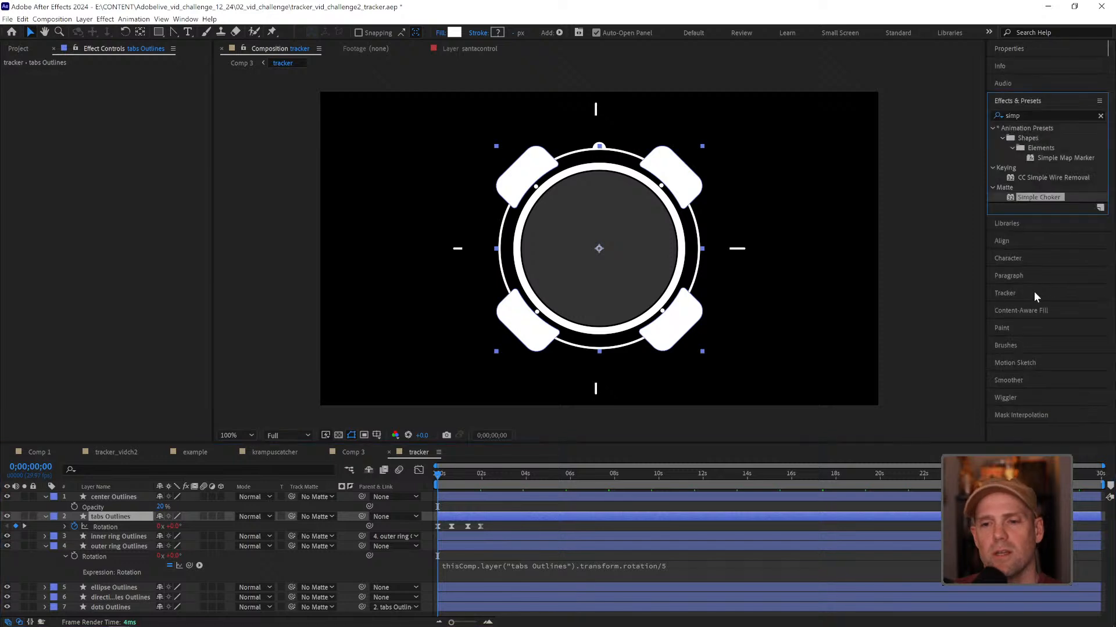
{"action": "left_click", "coordinate": [1040, 117]}
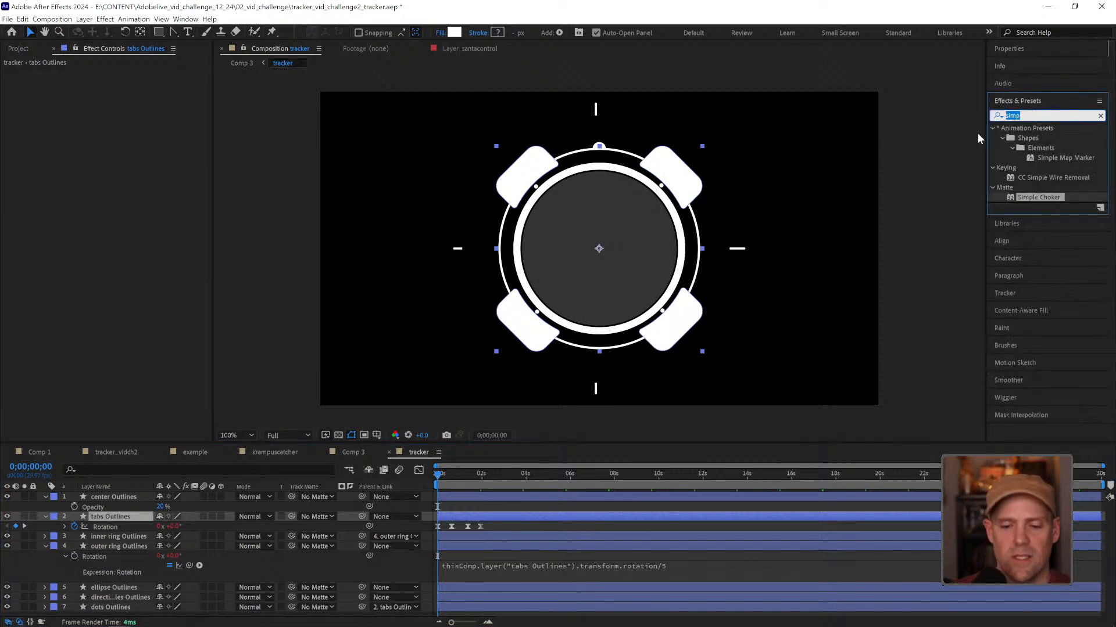
{"action": "key", "text": "BackSpace"}
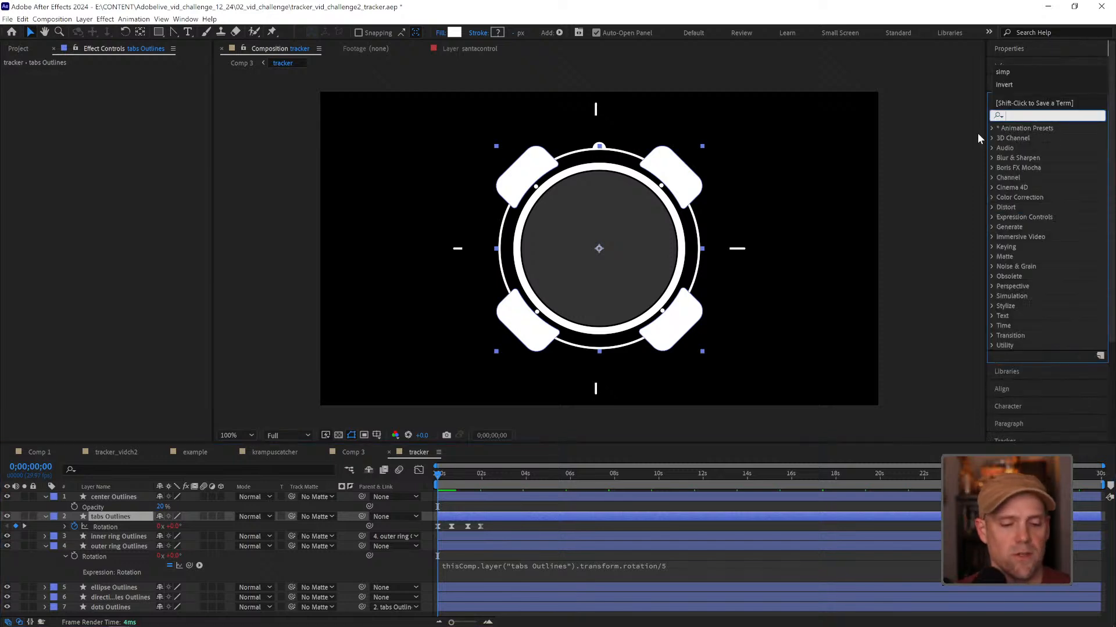
{"action": "type", "text": "ven"}
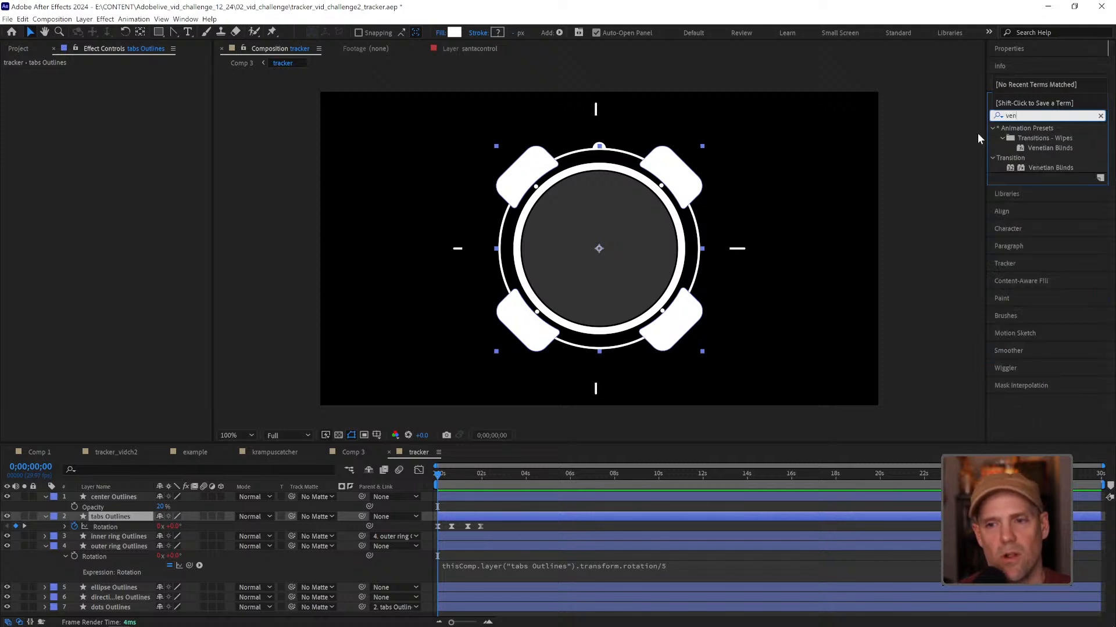
{"action": "double_click", "coordinate": [1027, 167]}
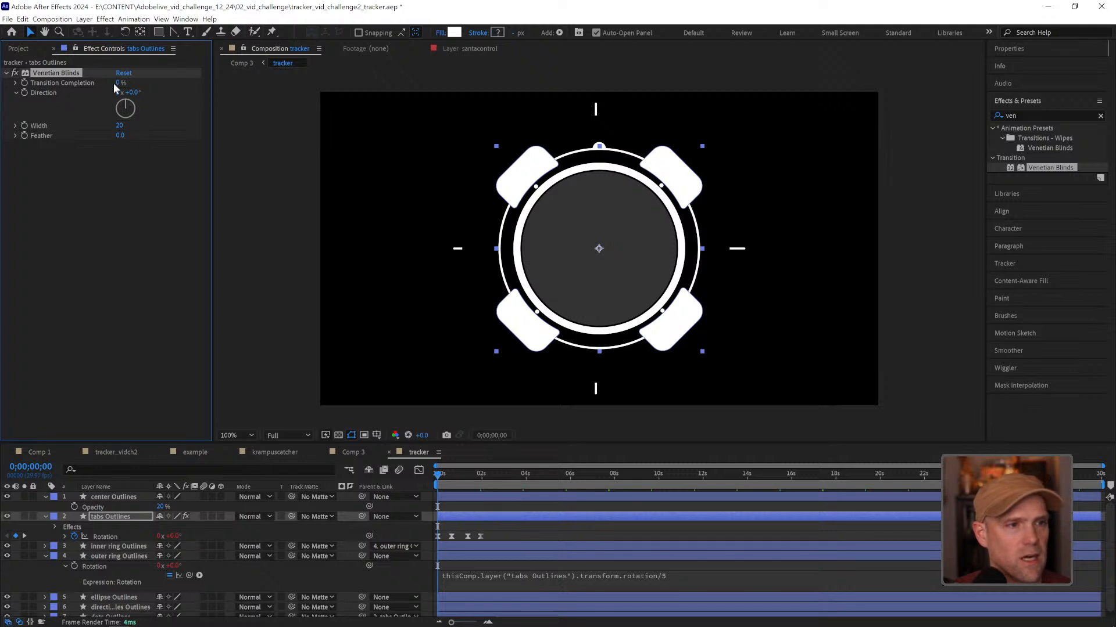
Step: Set the Venetian Blinds Transition Completion to 60% and Width to 10 on tabs Outlines
{"action": "left_click_drag", "start_coordinate": [119, 83], "coordinate": [120, 86]}
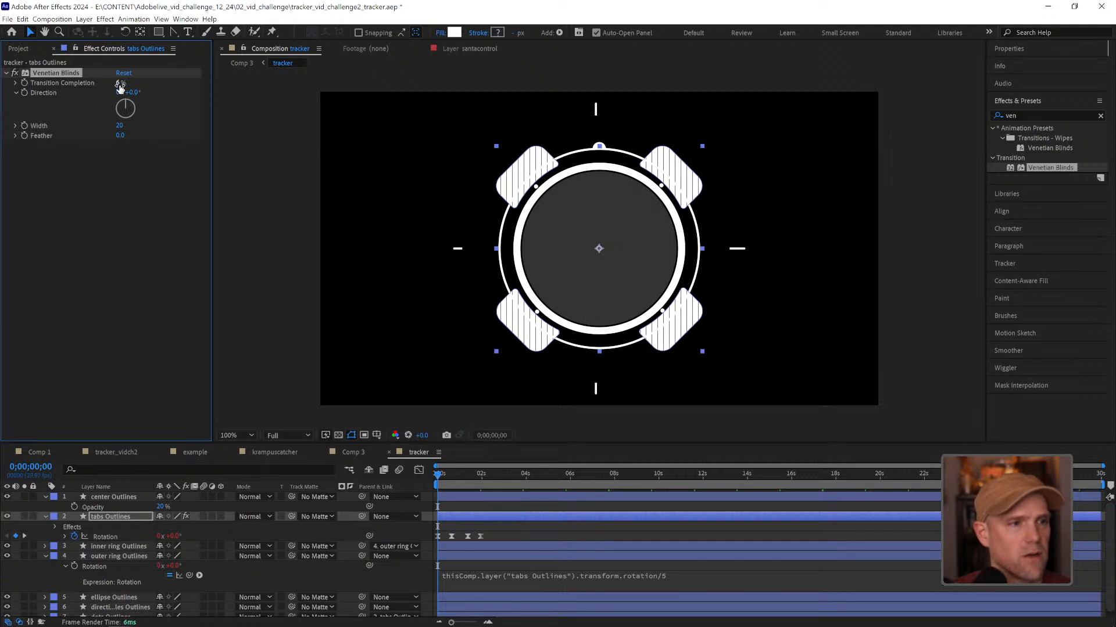
{"action": "left_click", "coordinate": [119, 85]}
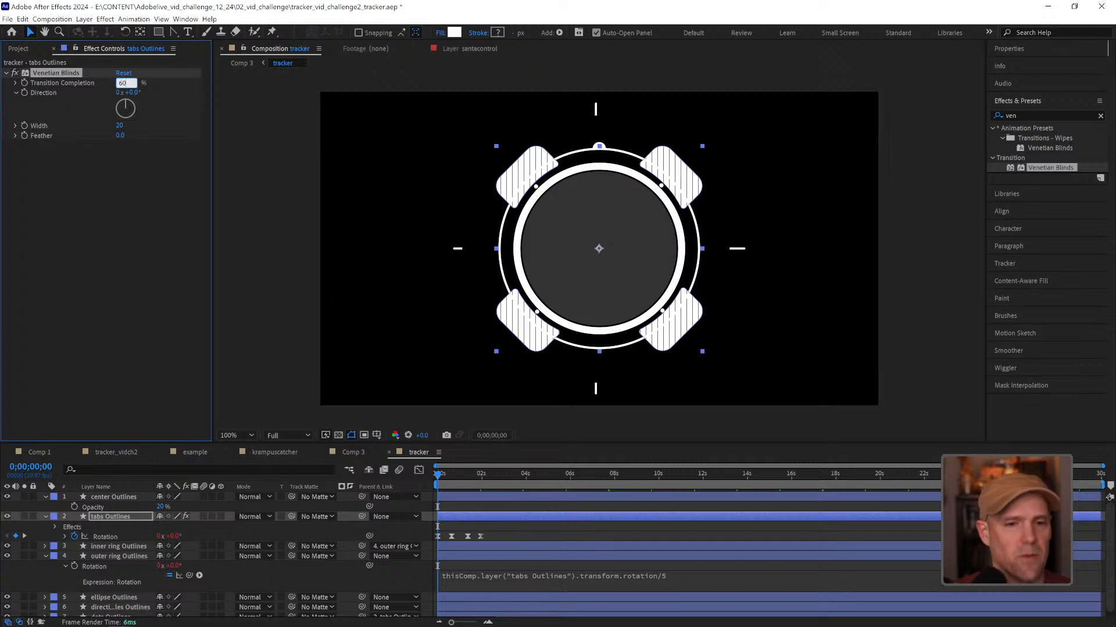
{"action": "left_click", "coordinate": [141, 169]}
{"action": "left_click", "coordinate": [120, 127]}
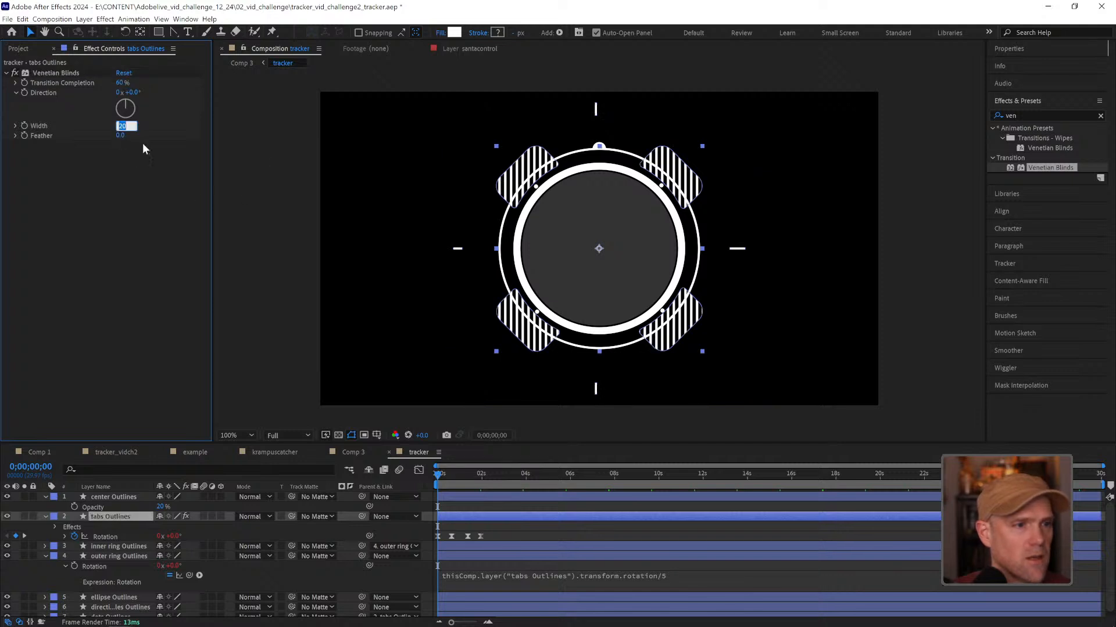
{"action": "type", "text": "10"}
{"action": "key", "text": "Return"}
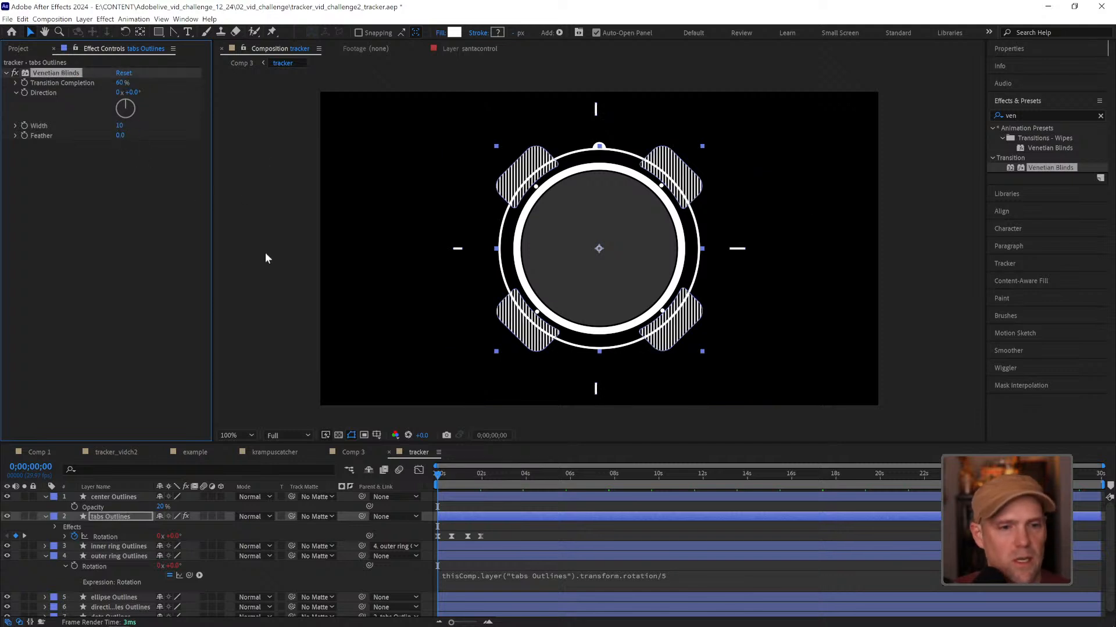
{"action": "left_click", "coordinate": [129, 207]}
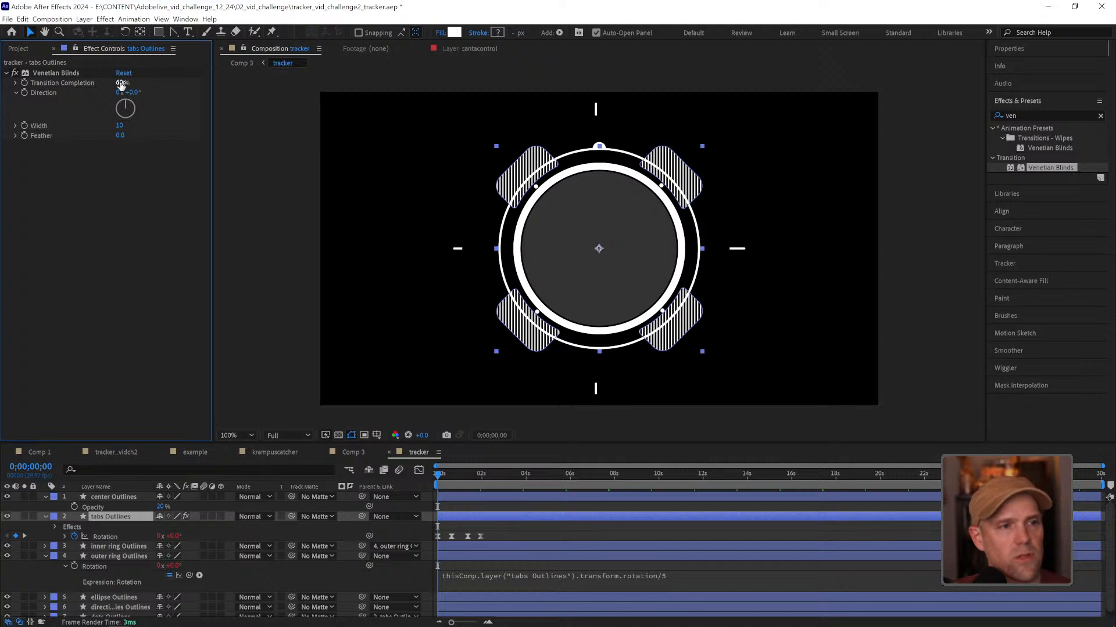
{"action": "left_click_drag", "start_coordinate": [119, 82], "coordinate": [138, 82]}
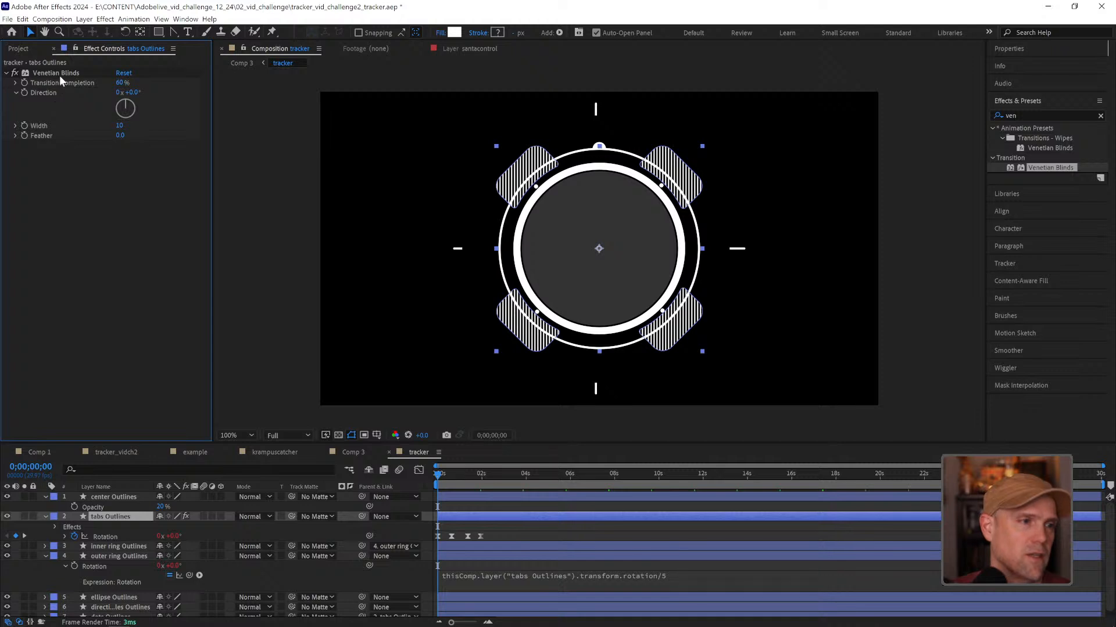
Step: Duplicate the Venetian Blinds effect on tabs Outlines and set the copy's Direction to 90° for a dotted pattern
{"action": "left_click", "coordinate": [59, 74]}
{"action": "key", "text": "ctrl+d"}
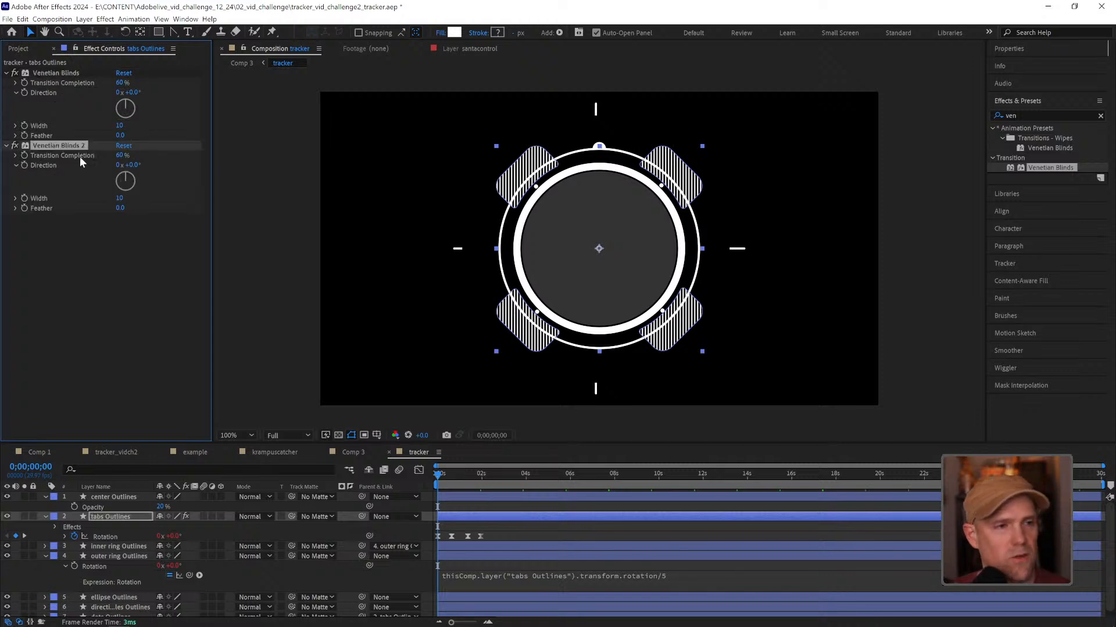
{"action": "left_click", "coordinate": [138, 179]}
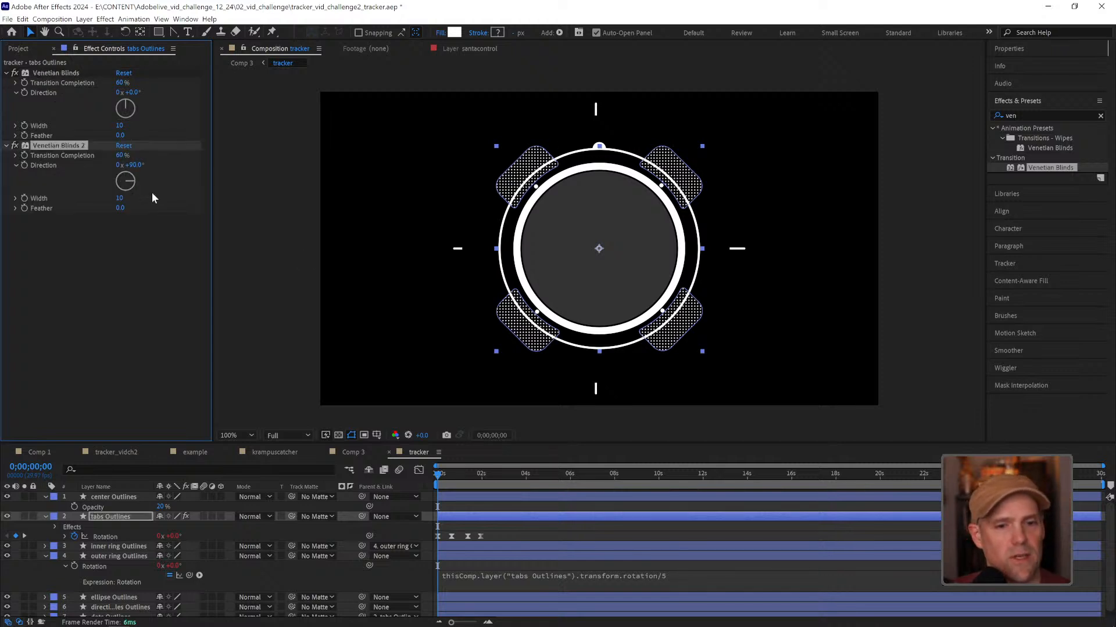
Step: Deselect the layer, preview the tracker animation with its dotted tabs, and scrub through the first 20 frames
{"action": "left_click", "coordinate": [880, 332]}
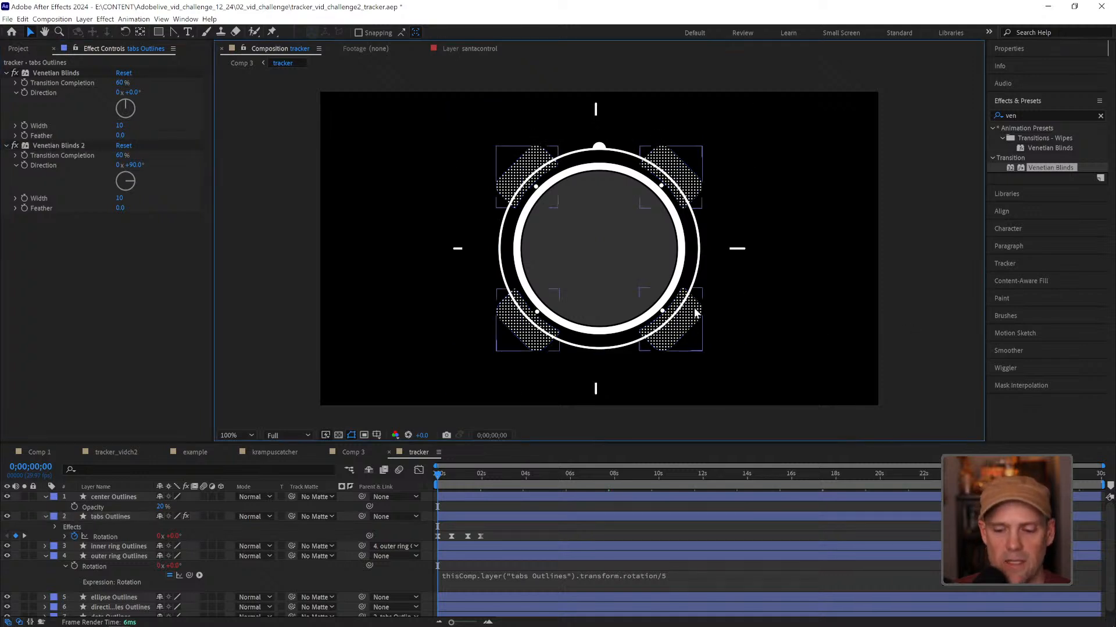
{"action": "key", "text": "space"}
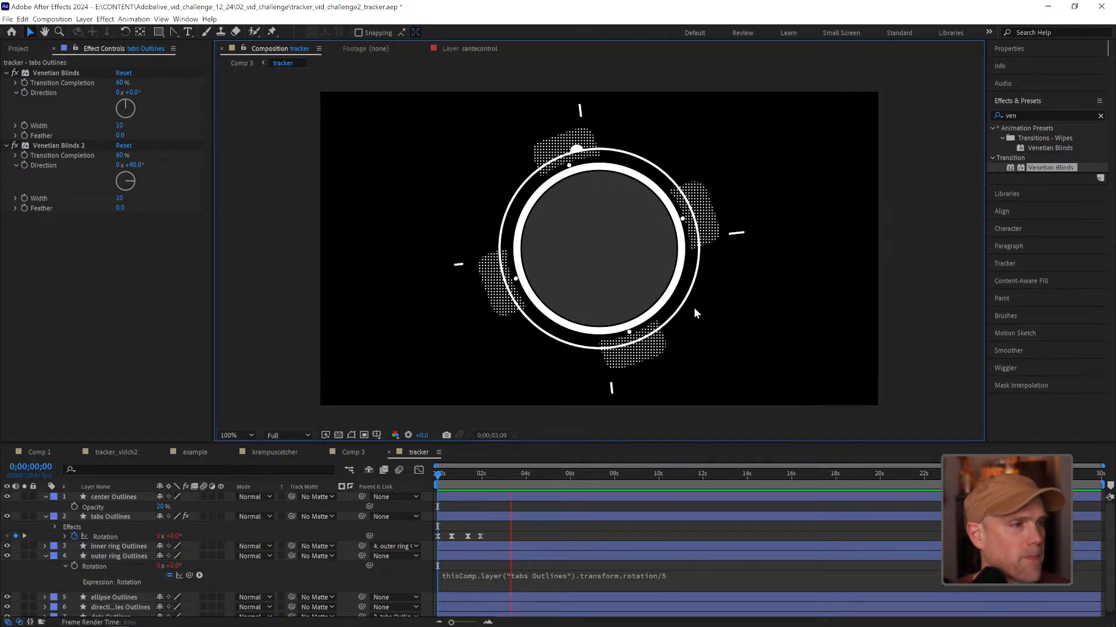
{"action": "key", "text": "space"}
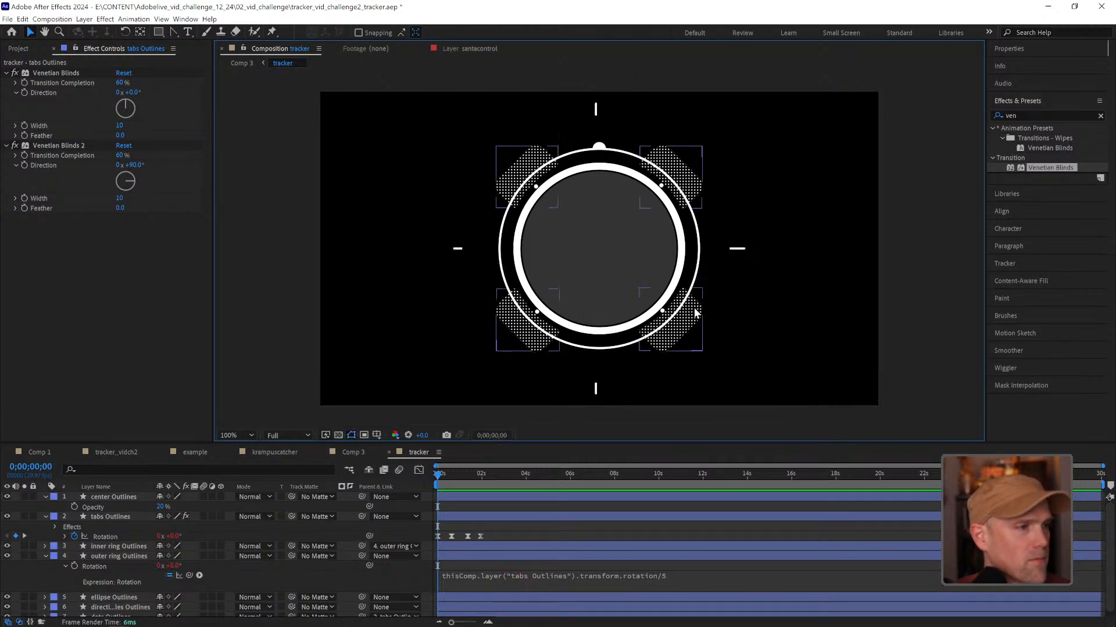
{"action": "mouse_move", "coordinate": [437, 481]}
{"action": "left_mouse_down"}
{"action": "mouse_move", "coordinate": [469, 475]}
{"action": "mouse_move", "coordinate": [452, 474]}
{"action": "left_mouse_up"}
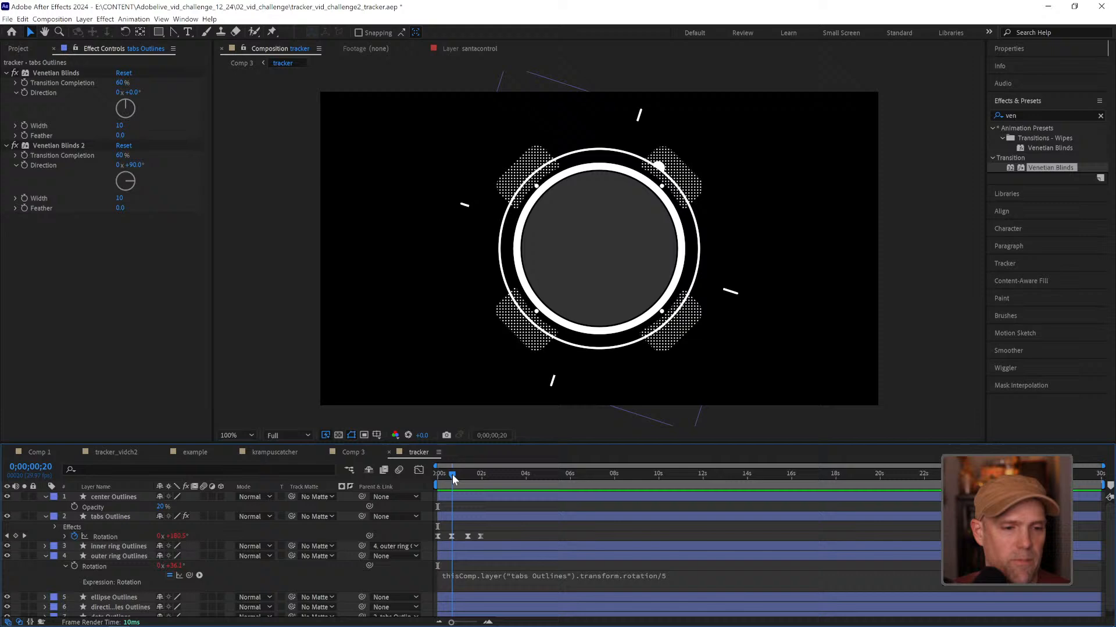
Step: In Comp 3 at 0 seconds, unlock the dotted world map layer and lower its Opacity to 30%
{"action": "left_click", "coordinate": [355, 453]}
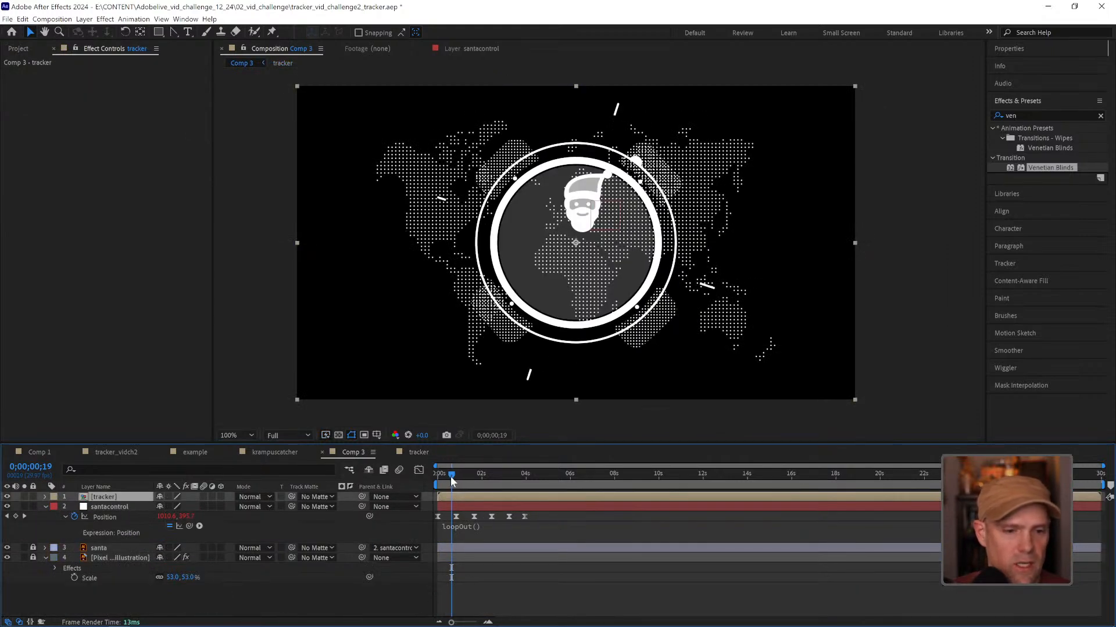
{"action": "mouse_move", "coordinate": [452, 480]}
{"action": "left_mouse_down"}
{"action": "mouse_move", "coordinate": [490, 469]}
{"action": "mouse_move", "coordinate": [434, 474]}
{"action": "left_mouse_up"}
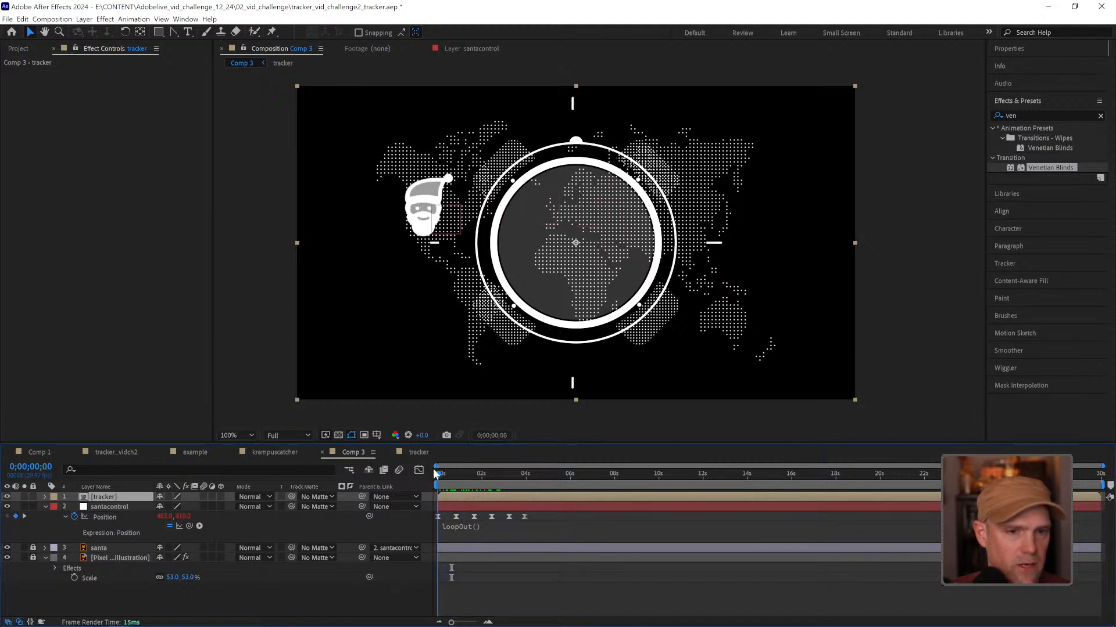
{"action": "left_click", "coordinate": [126, 558]}
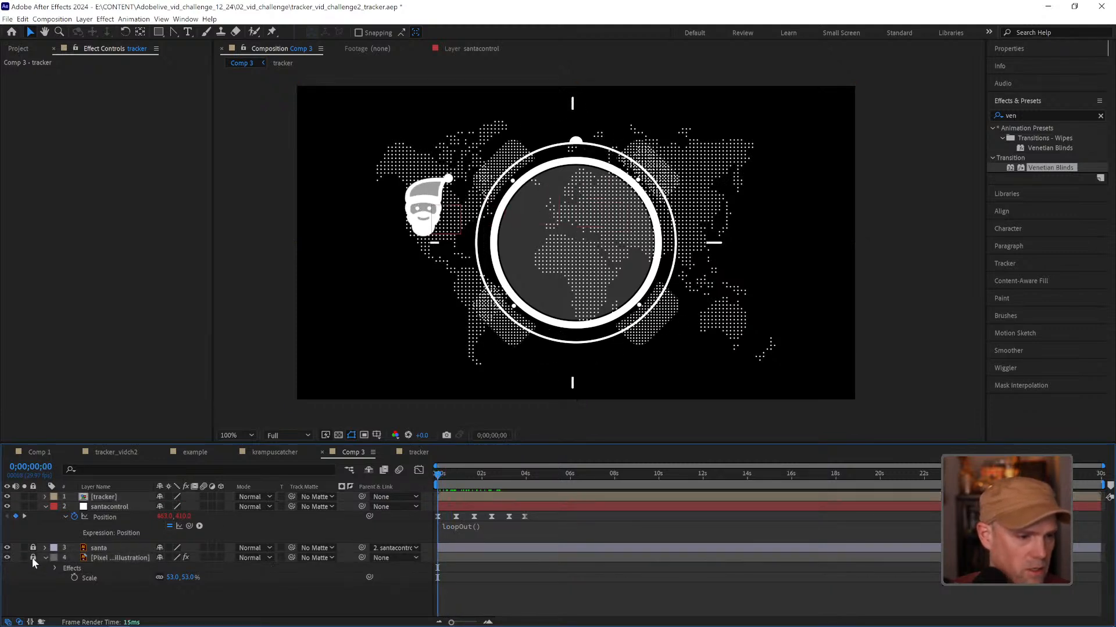
{"action": "left_click", "coordinate": [33, 557]}
{"action": "left_click", "coordinate": [113, 559]}
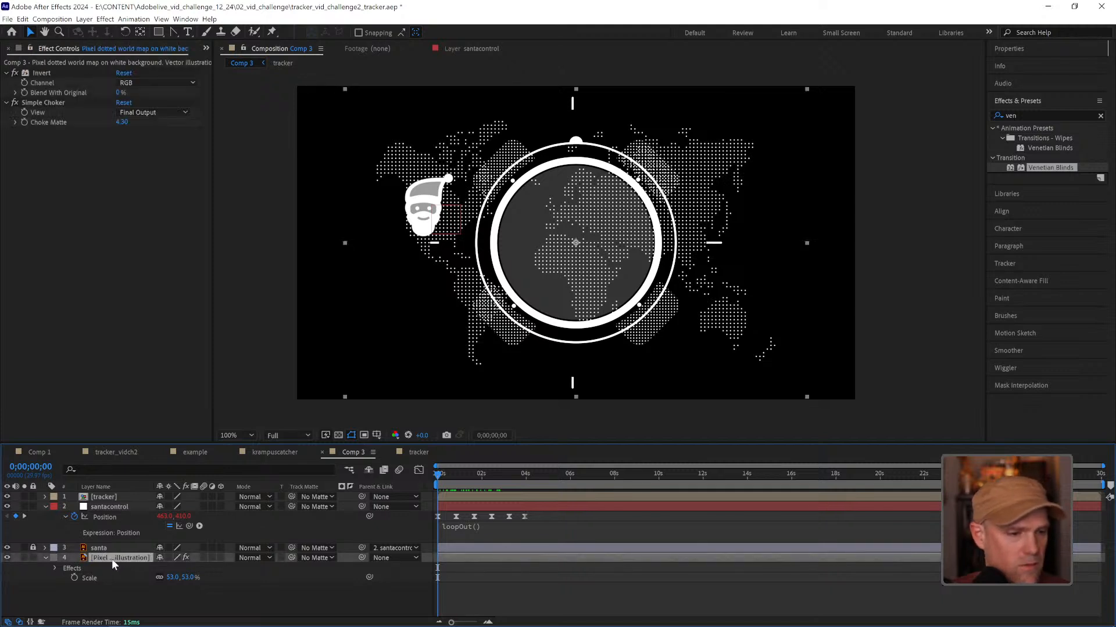
{"action": "key", "text": "t"}
{"action": "left_click_drag", "start_coordinate": [164, 569], "coordinate": [138, 569]}
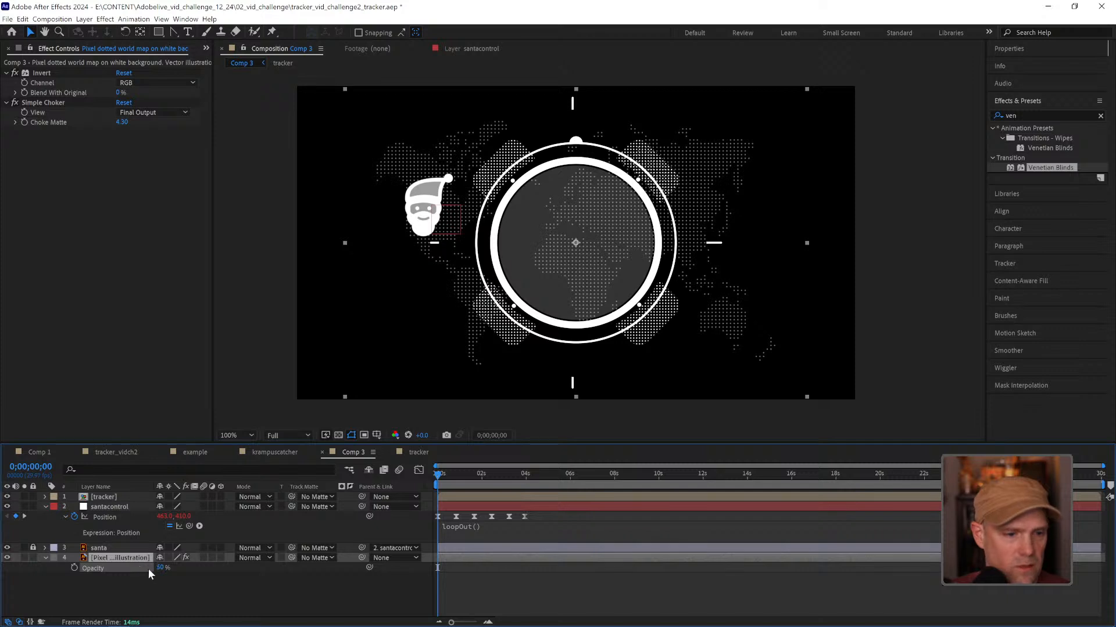
Step: Collapse the dotted world map layer's properties and lock the layer again
{"action": "left_click", "coordinate": [192, 588]}
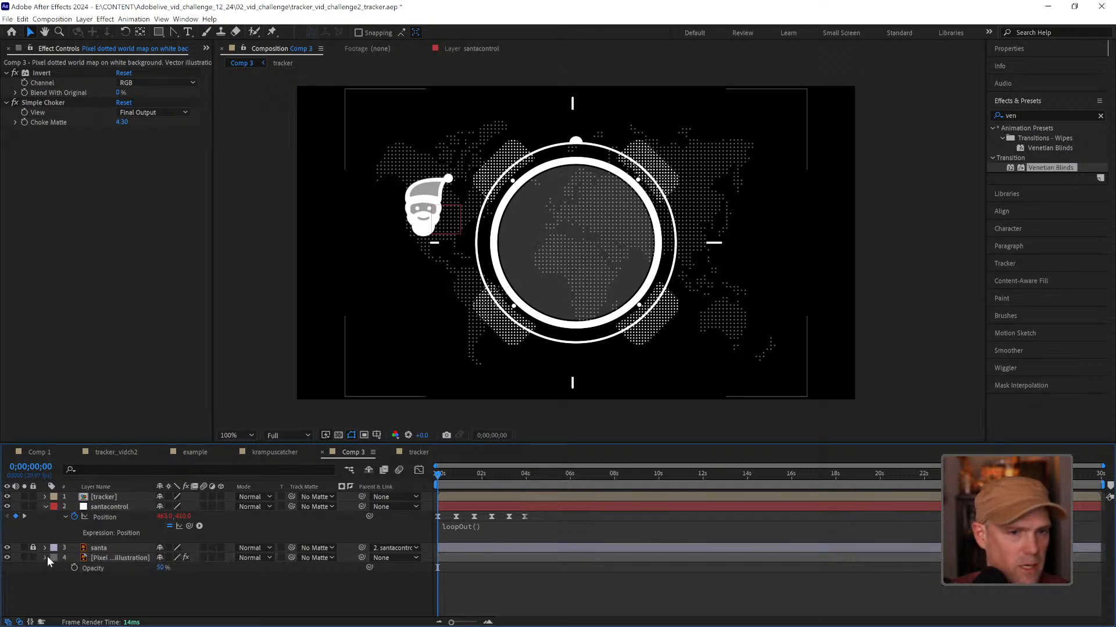
{"action": "left_click", "coordinate": [45, 558]}
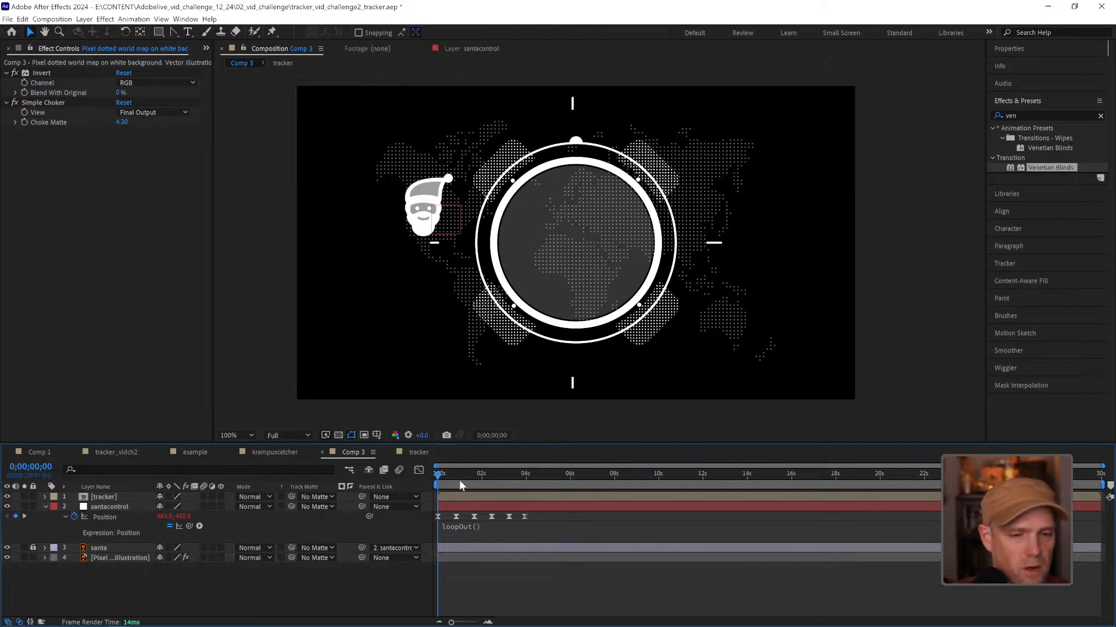
{"action": "left_click_drag", "start_coordinate": [459, 480], "coordinate": [435, 477]}
{"action": "left_click", "coordinate": [33, 558]}
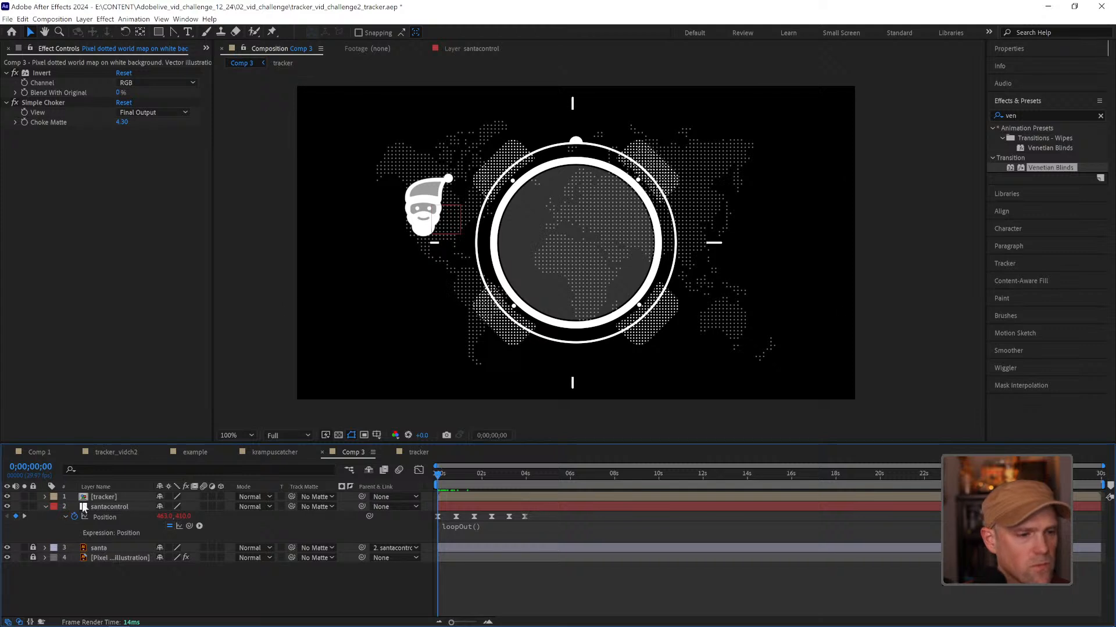
Step: Scale the tracker layer down to 63% and place it over the Santa icon on North America
{"action": "left_click", "coordinate": [118, 498]}
{"action": "key", "text": "s"}
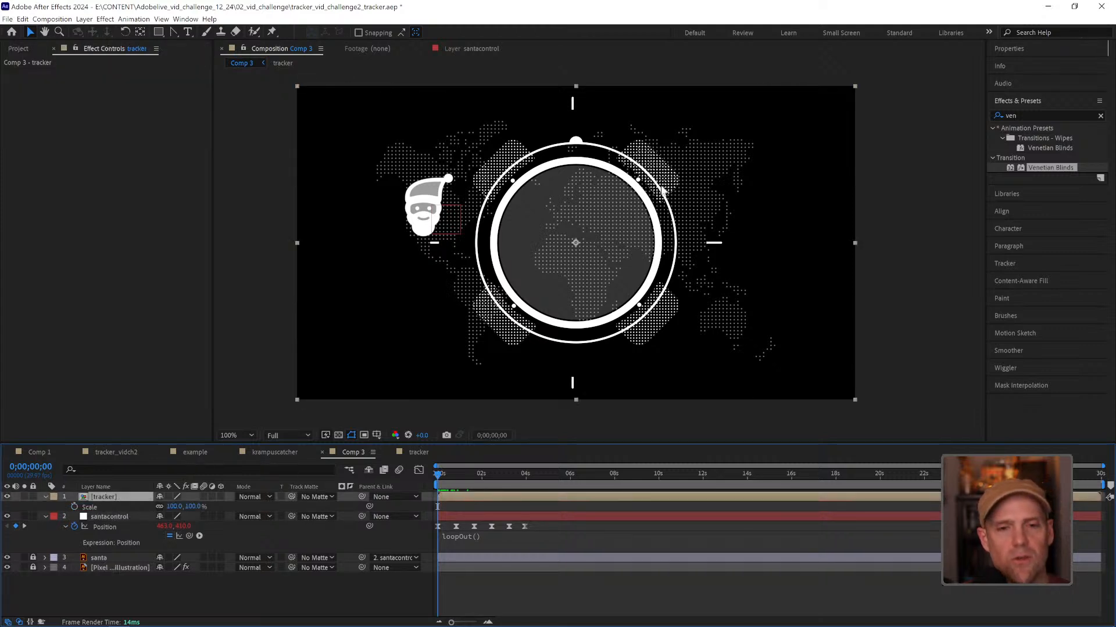
{"action": "left_click_drag", "start_coordinate": [172, 507], "coordinate": [155, 509]}
{"action": "left_click_drag", "start_coordinate": [575, 243], "coordinate": [434, 207]}
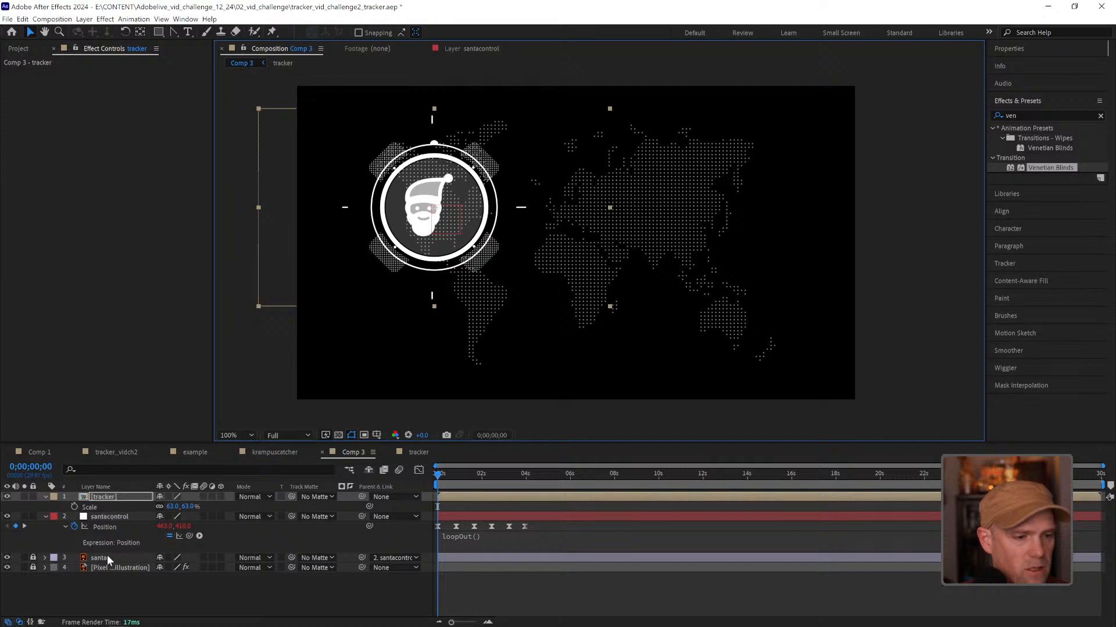
Step: Unlock the santa layer and reduce its Scale to 77% so it fits inside the tracker ring
{"action": "left_click", "coordinate": [90, 559]}
{"action": "left_click", "coordinate": [33, 558]}
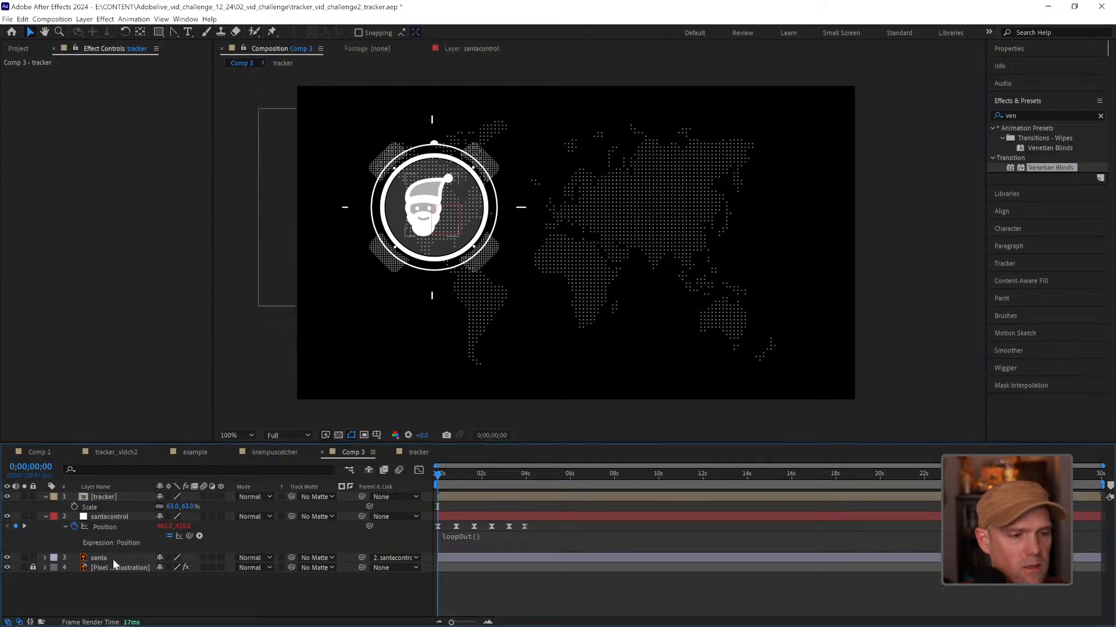
{"action": "left_click", "coordinate": [109, 558]}
{"action": "key", "text": "s"}
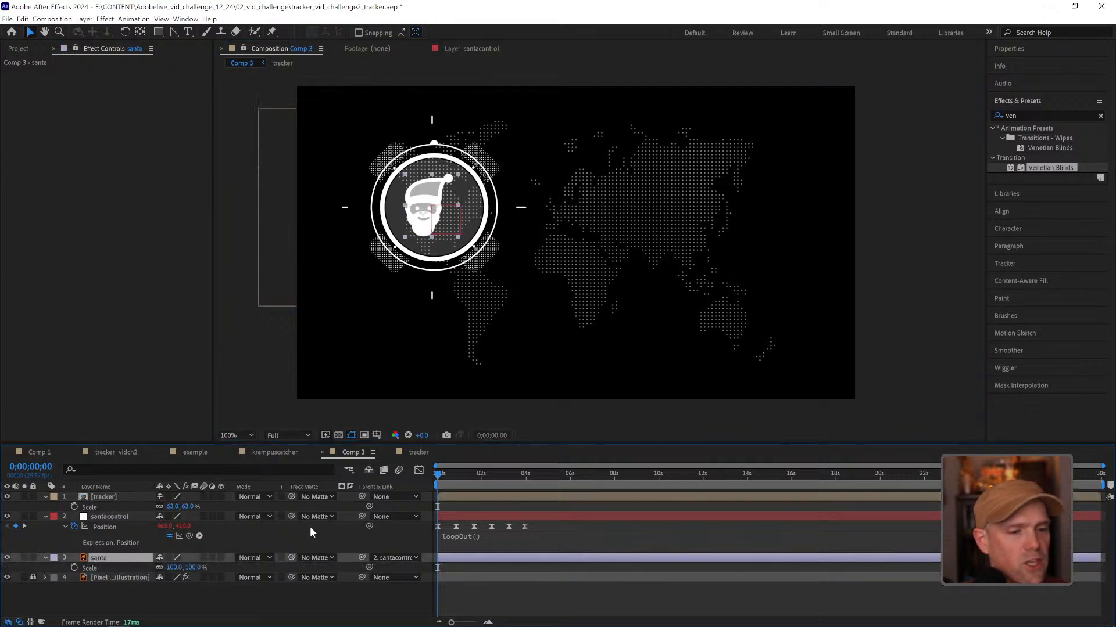
{"action": "left_click_drag", "start_coordinate": [190, 571], "coordinate": [176, 571]}
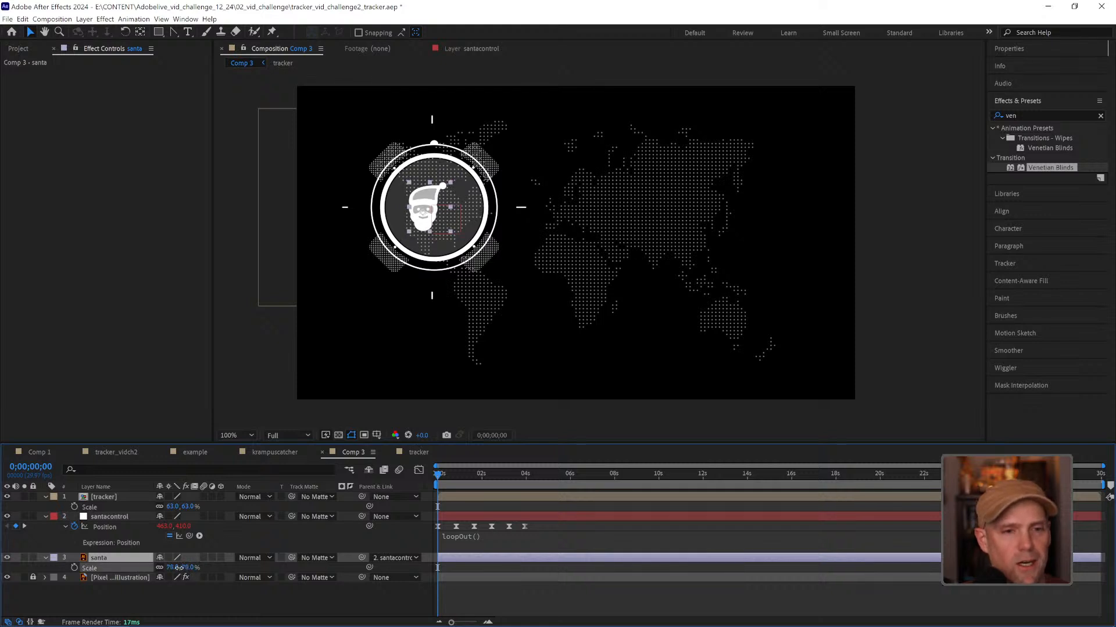
Step: Center the tracker on Santa at 436, 421 and start Position keyframing it at 0 seconds
{"action": "left_click", "coordinate": [115, 516]}
{"action": "left_click", "coordinate": [438, 235]}
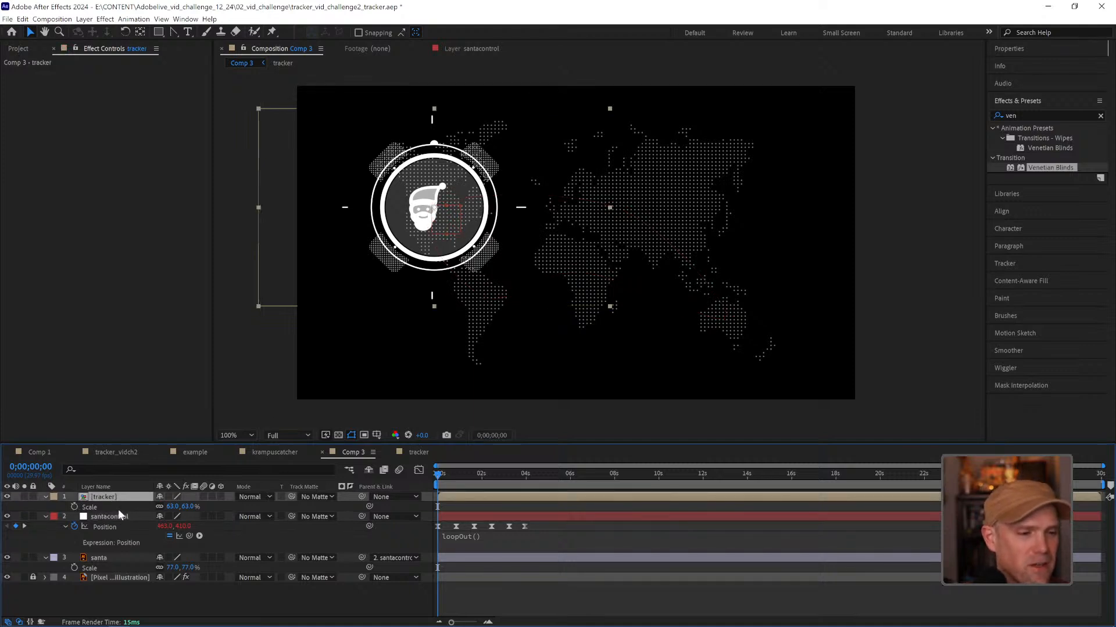
{"action": "left_click_drag", "start_coordinate": [450, 249], "coordinate": [439, 250]}
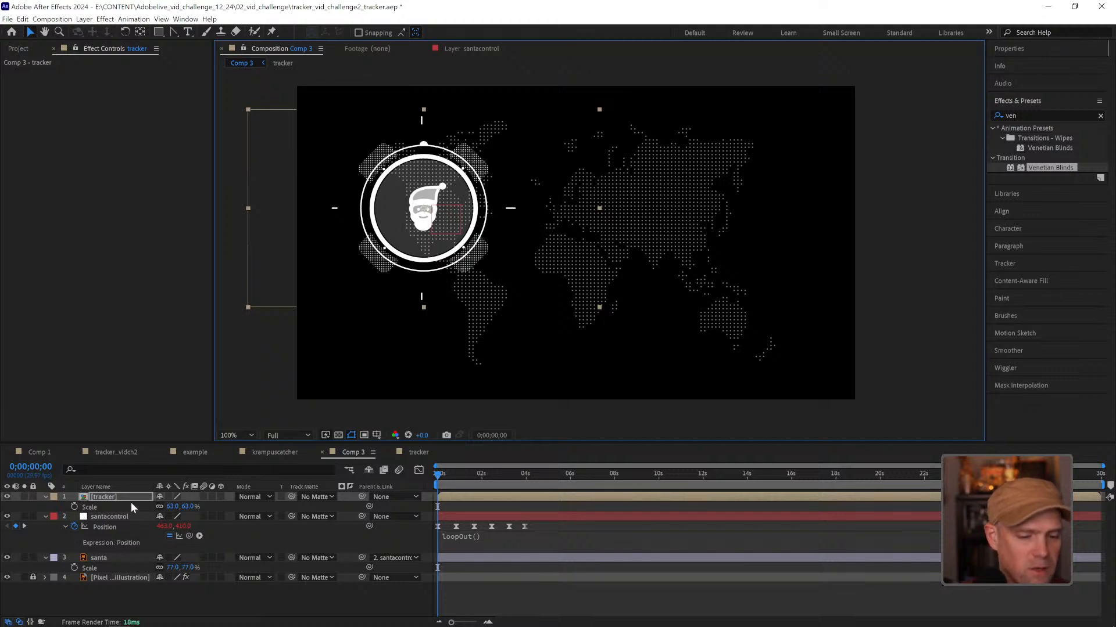
{"action": "key", "text": "p"}
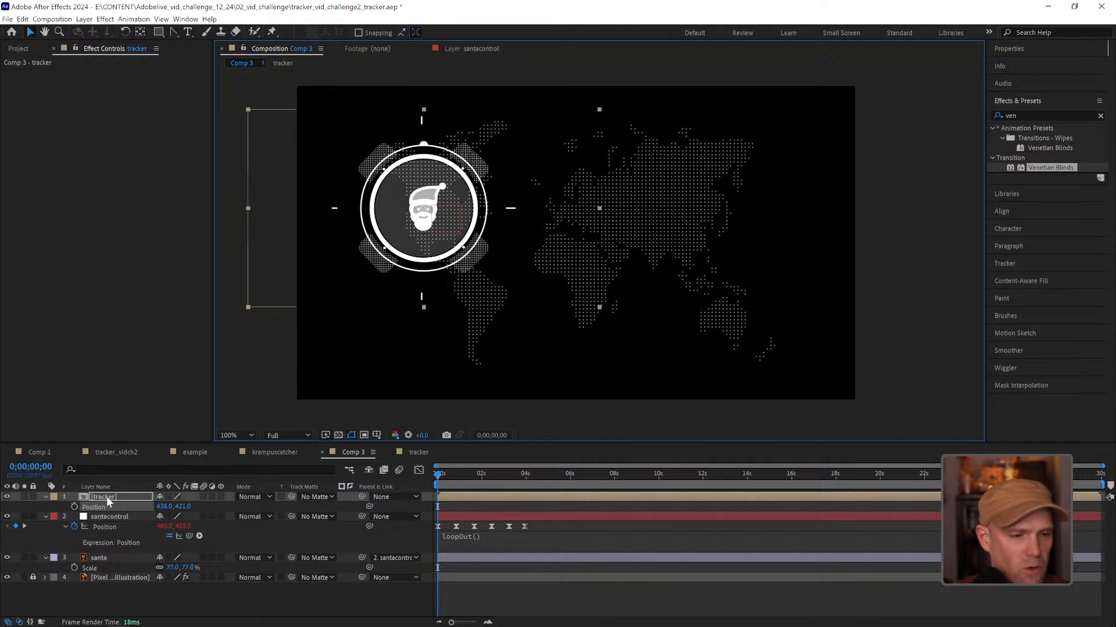
{"action": "left_click", "coordinate": [75, 507]}
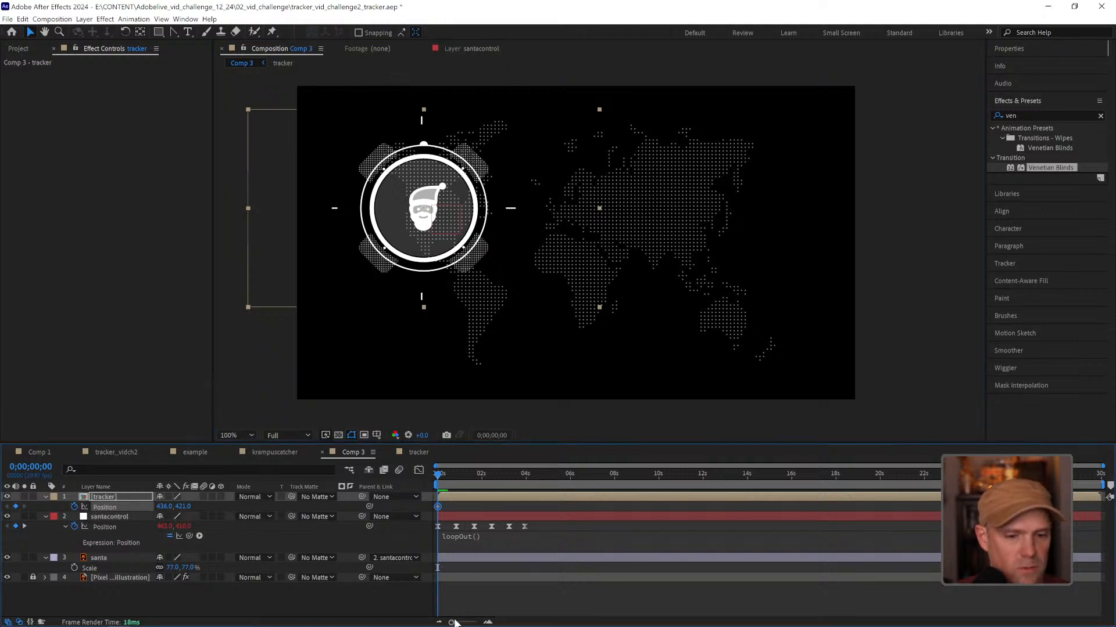
Step: Keyframe the tracker over Santa at 1074, 441 on frame 25 and over Australia at 0;00;01;20, matching santacontrol's keyframes
{"action": "left_click_drag", "start_coordinate": [455, 623], "coordinate": [467, 623]}
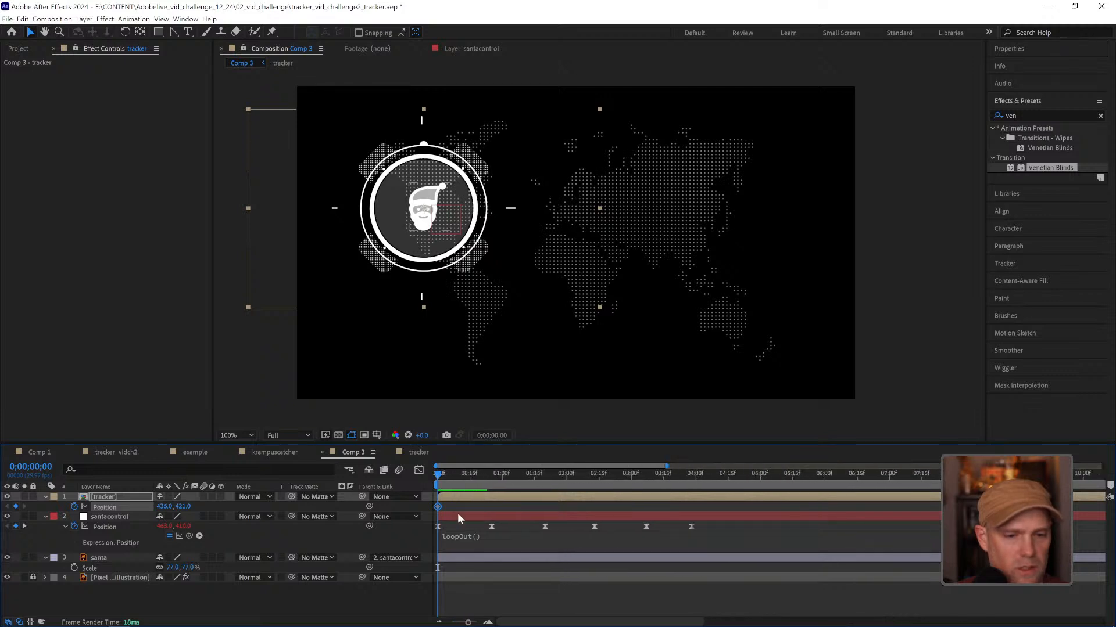
{"action": "left_click_drag", "start_coordinate": [454, 476], "coordinate": [491, 477]}
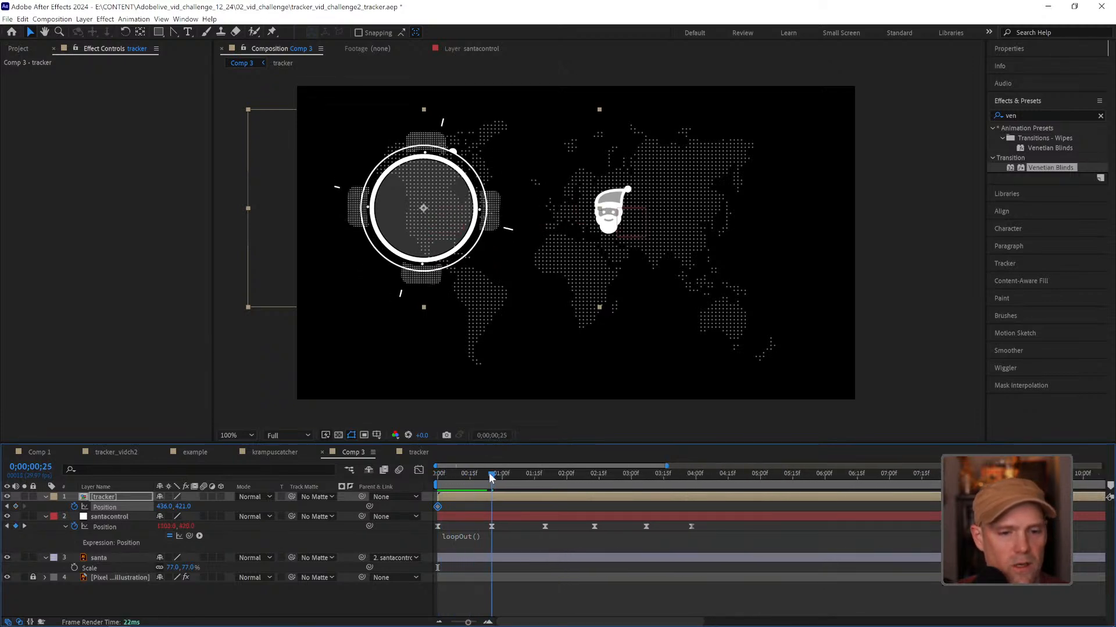
{"action": "left_click_drag", "start_coordinate": [450, 225], "coordinate": [632, 234]}
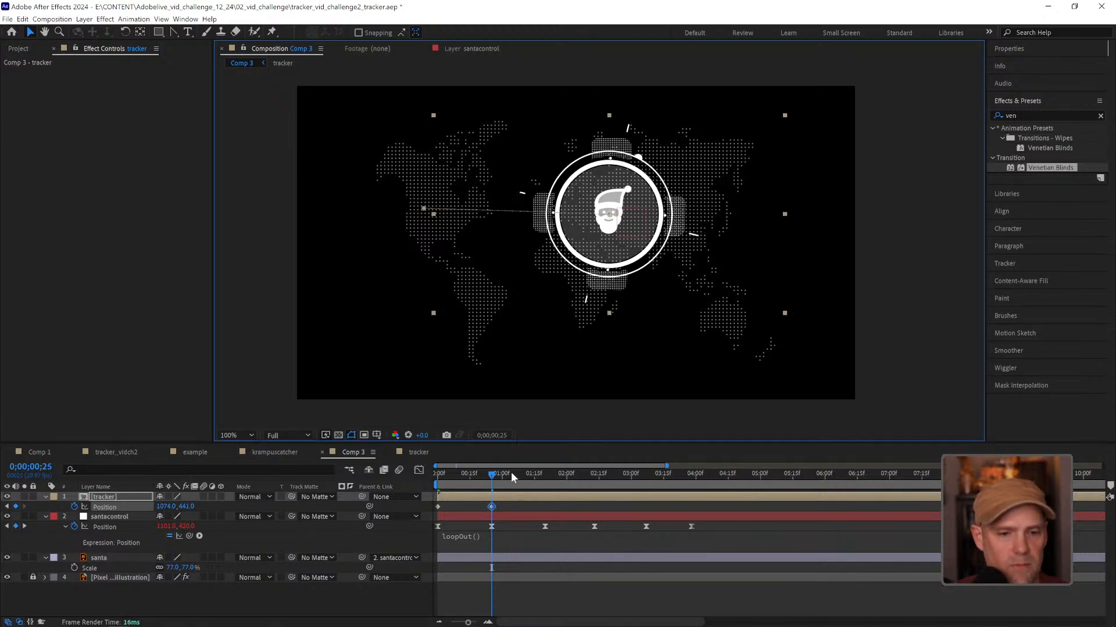
{"action": "left_click_drag", "start_coordinate": [511, 472], "coordinate": [542, 472]}
{"action": "left_click_drag", "start_coordinate": [662, 273], "coordinate": [793, 394]}
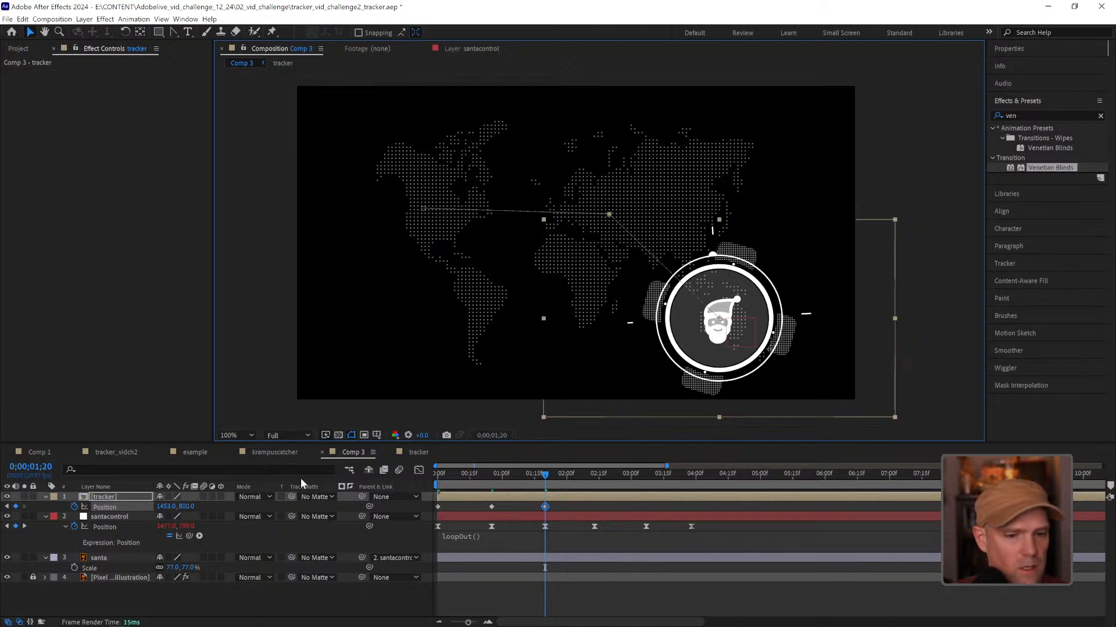
Step: At santacontrol's fourth and fifth keyframes, place the tracker over Santa at 970, 659 and 617, 730
{"action": "left_click", "coordinate": [594, 474]}
{"action": "left_click_drag", "start_coordinate": [756, 352], "coordinate": [605, 313]}
{"action": "left_click_drag", "start_coordinate": [608, 475], "coordinate": [645, 472]}
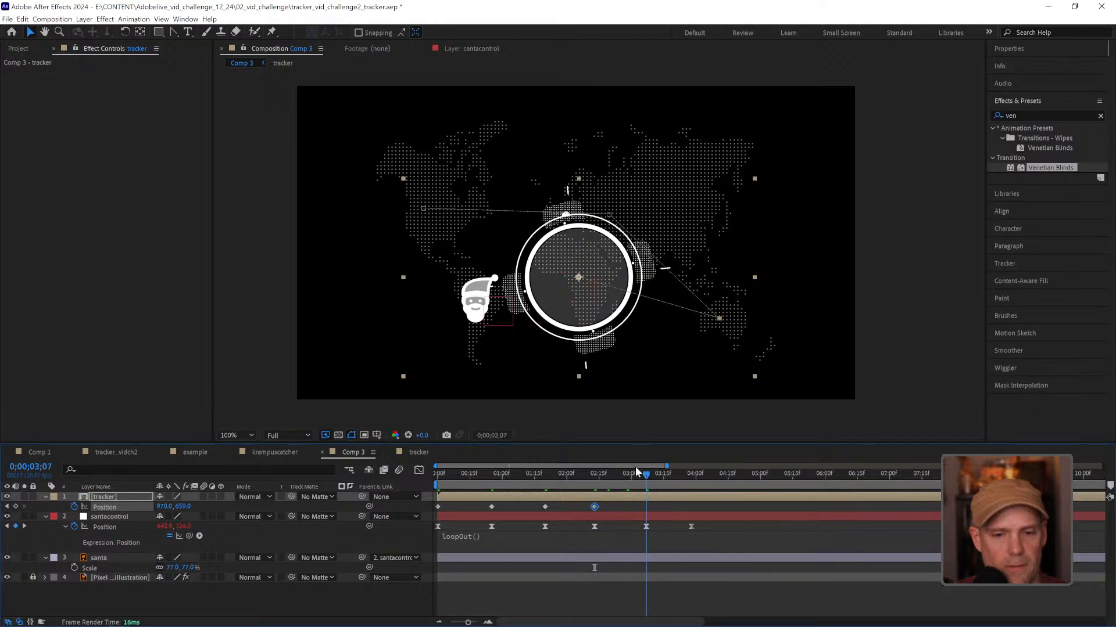
{"action": "left_click_drag", "start_coordinate": [582, 312], "coordinate": [451, 259]}
Step: Copy the tracker's first Position keyframe to 0;00;03;28 so its path ends where it starts
{"action": "left_click", "coordinate": [691, 475]}
{"action": "key", "text": "ctrl+z"}
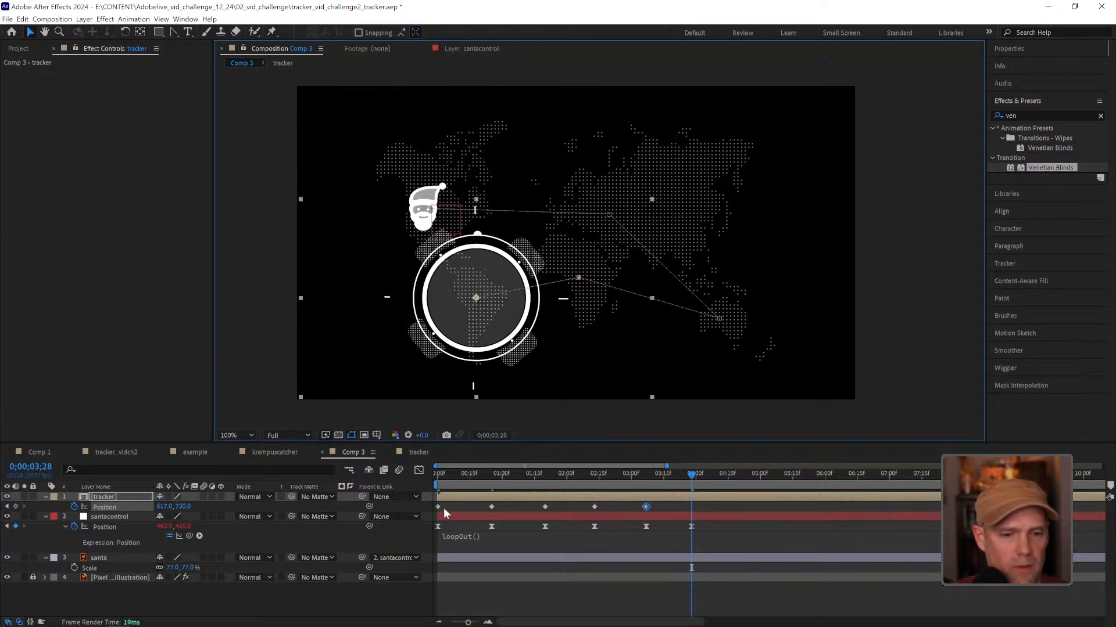
{"action": "left_click", "coordinate": [438, 507]}
{"action": "key", "text": "ctrl+c"}
{"action": "key", "text": "ctrl+v"}
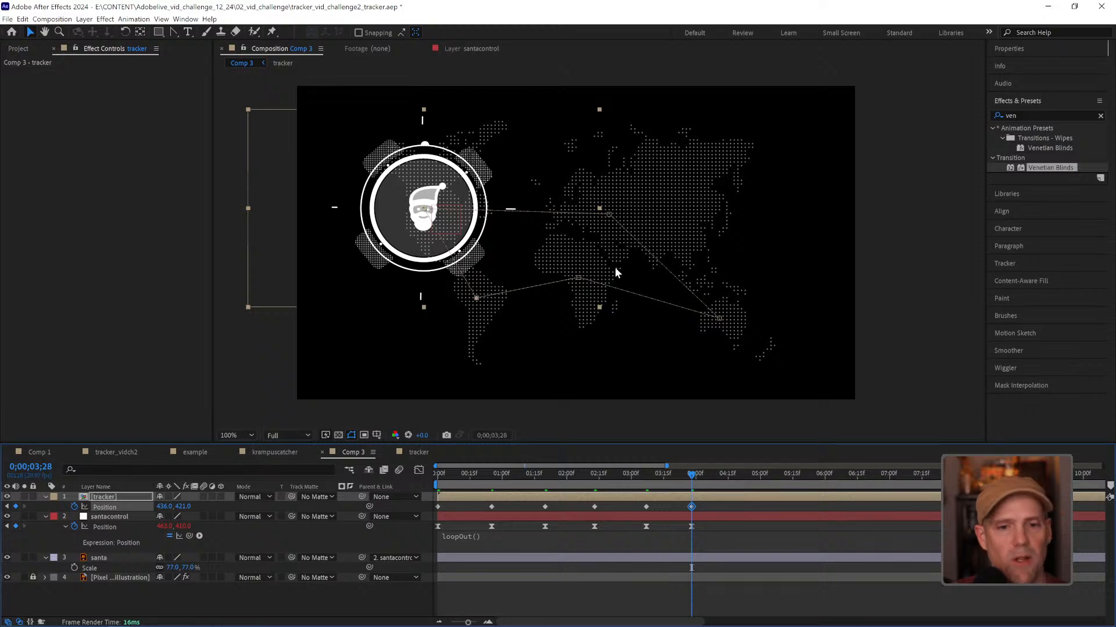
Step: Preview the motion, then shift the second and third Position keyframes of tracker and santacontrol to 0;00;00;22 and 0;00;01;17
{"action": "key", "text": "space"}
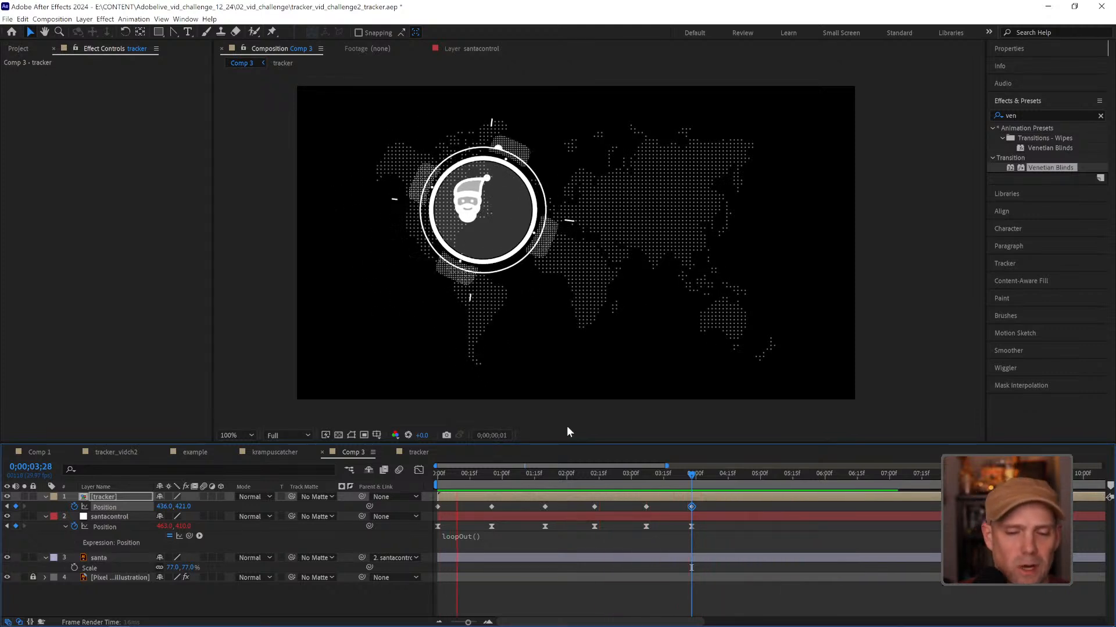
{"action": "key", "text": "space"}
{"action": "mouse_move", "coordinate": [503, 504]}
{"action": "left_mouse_down"}
{"action": "mouse_move", "coordinate": [485, 529]}
{"action": "mouse_move", "coordinate": [511, 509]}
{"action": "mouse_move", "coordinate": [559, 509]}
{"action": "mouse_move", "coordinate": [425, 480]}
{"action": "mouse_move", "coordinate": [484, 480]}
{"action": "left_mouse_up"}
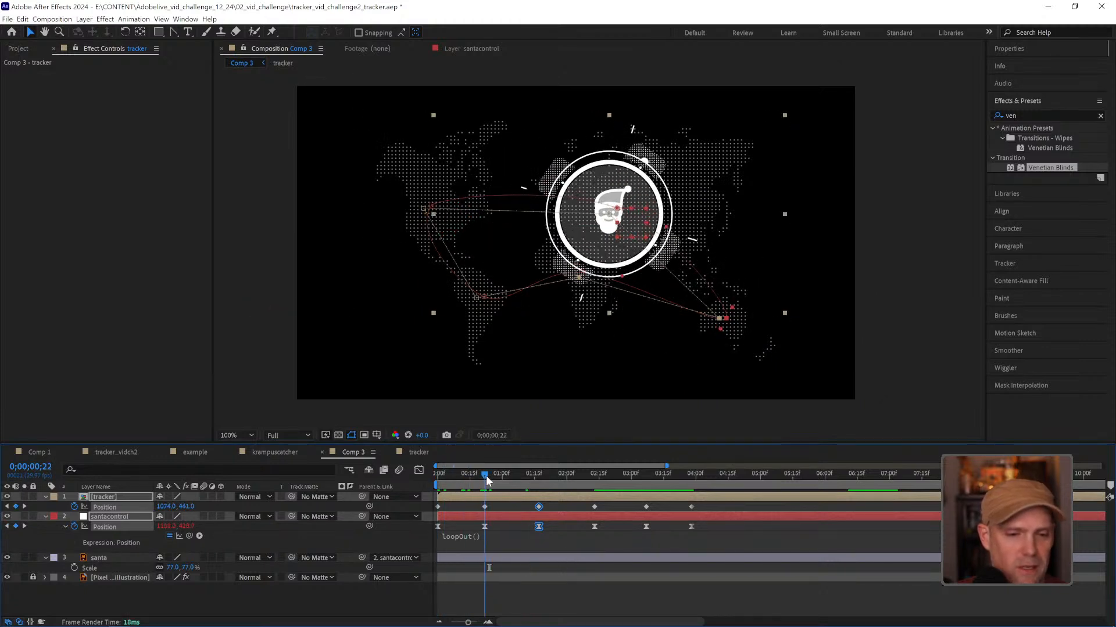
{"action": "left_click", "coordinate": [545, 541]}
{"action": "left_click", "coordinate": [782, 508]}
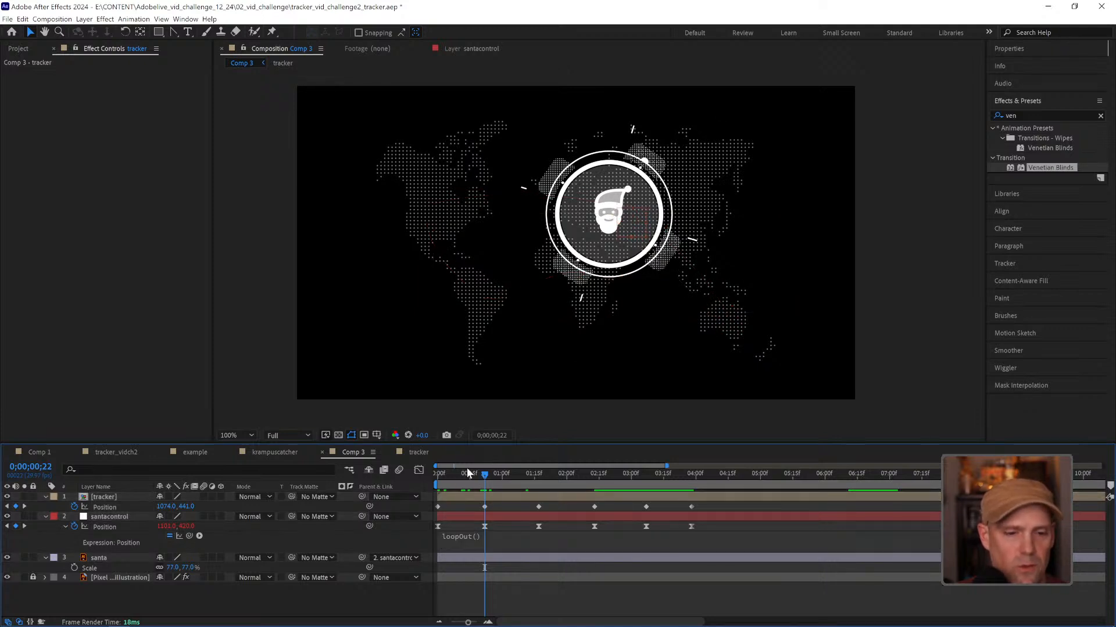
{"action": "mouse_move", "coordinate": [481, 475]}
{"action": "left_mouse_down"}
{"action": "mouse_move", "coordinate": [438, 477]}
{"action": "mouse_move", "coordinate": [483, 477]}
{"action": "left_mouse_up"}
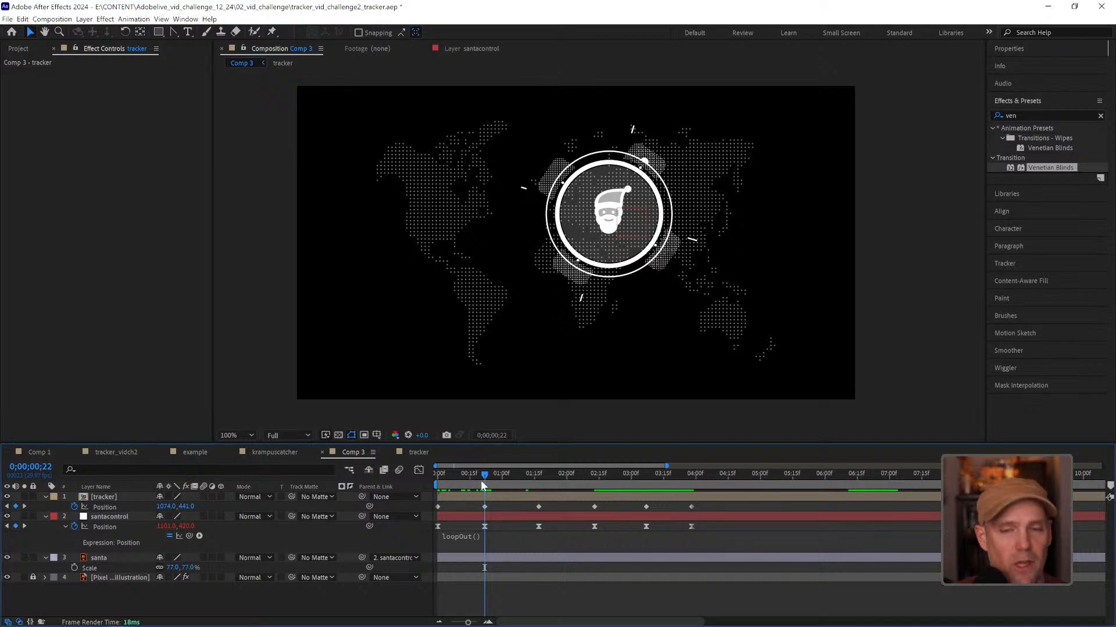
{"action": "mouse_move", "coordinate": [484, 478]}
{"action": "left_mouse_down"}
{"action": "mouse_move", "coordinate": [468, 481]}
{"action": "mouse_move", "coordinate": [485, 480]}
{"action": "left_mouse_up"}
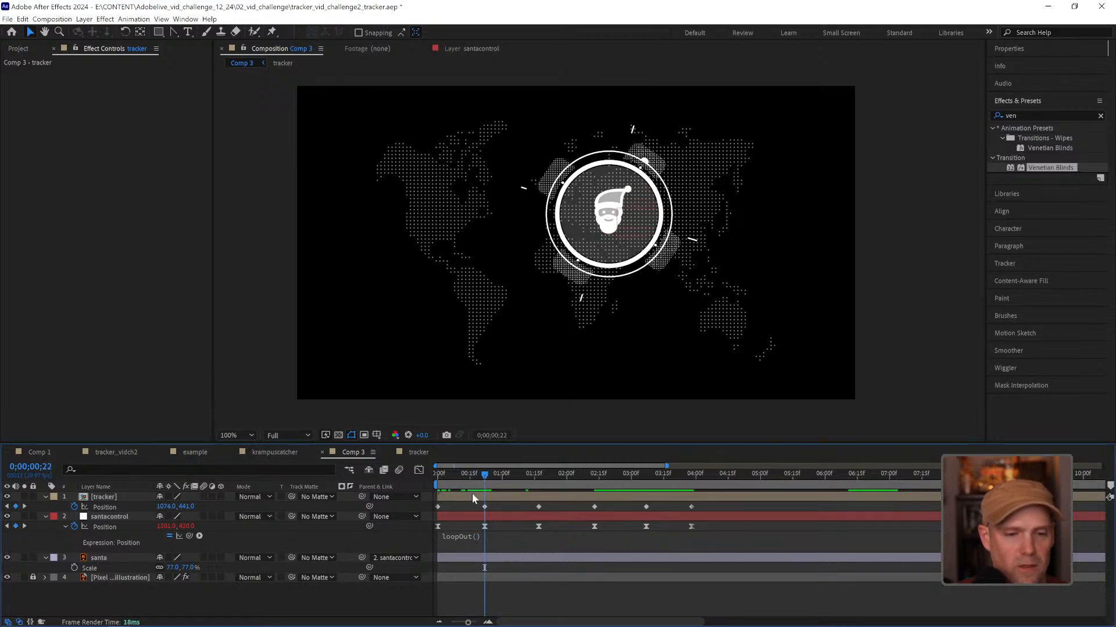
Step: Paste the tracker's first Position keyframe at 0;00;00;12, apply Easy Ease to it, and preview the delayed move from the start
{"action": "left_click", "coordinate": [438, 507]}
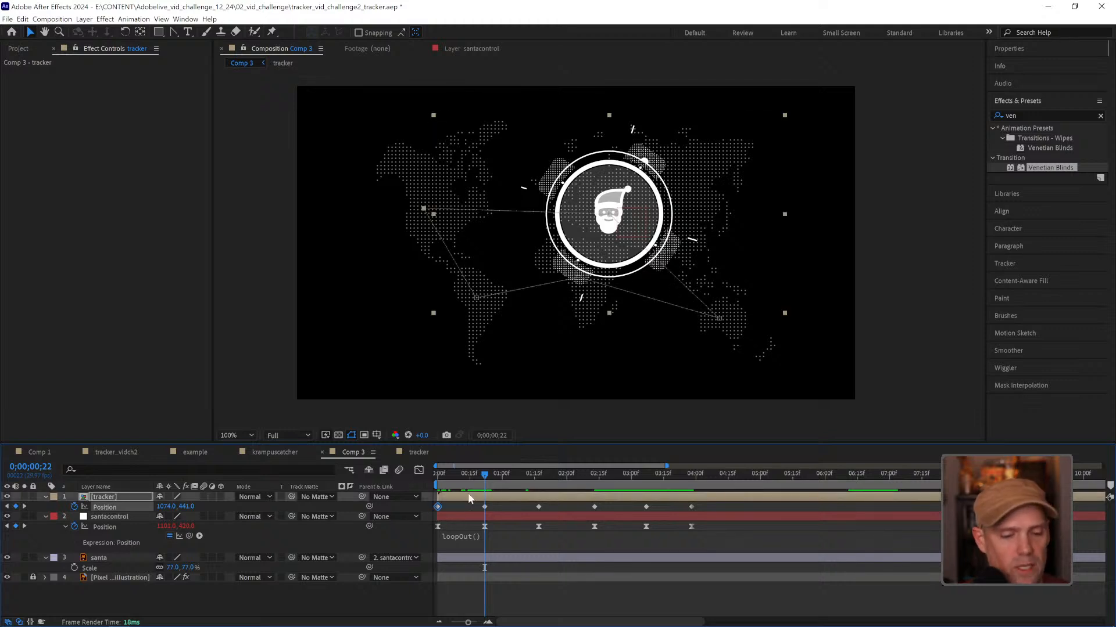
{"action": "key", "text": "shift+Page_Down"}
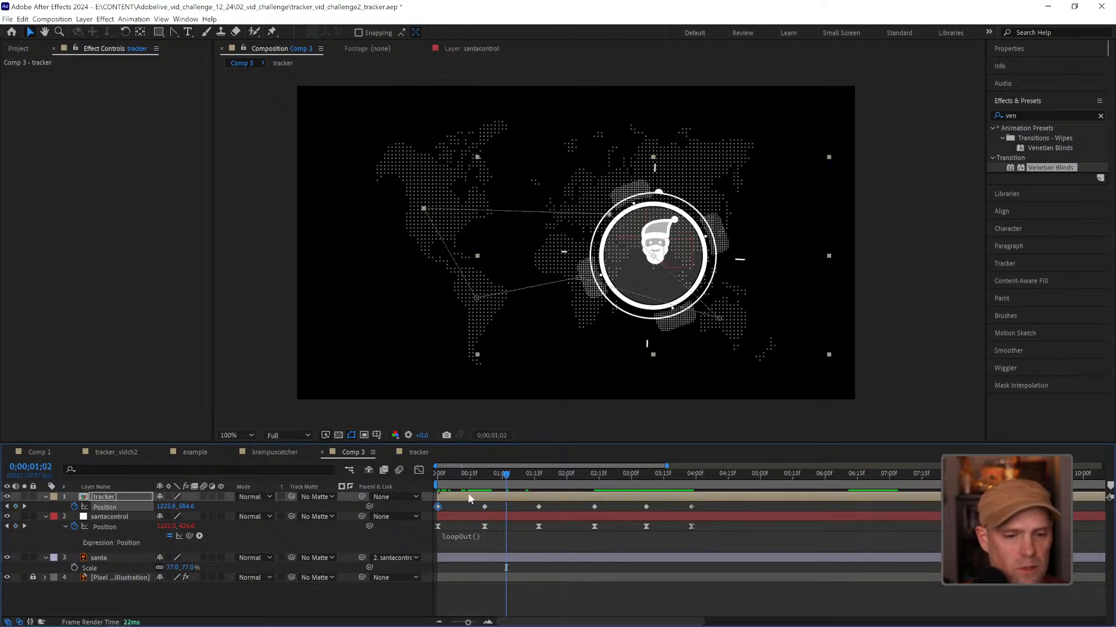
{"action": "key", "text": "shift+Page_Up"}
{"action": "key", "text": "shift+Page_Up"}
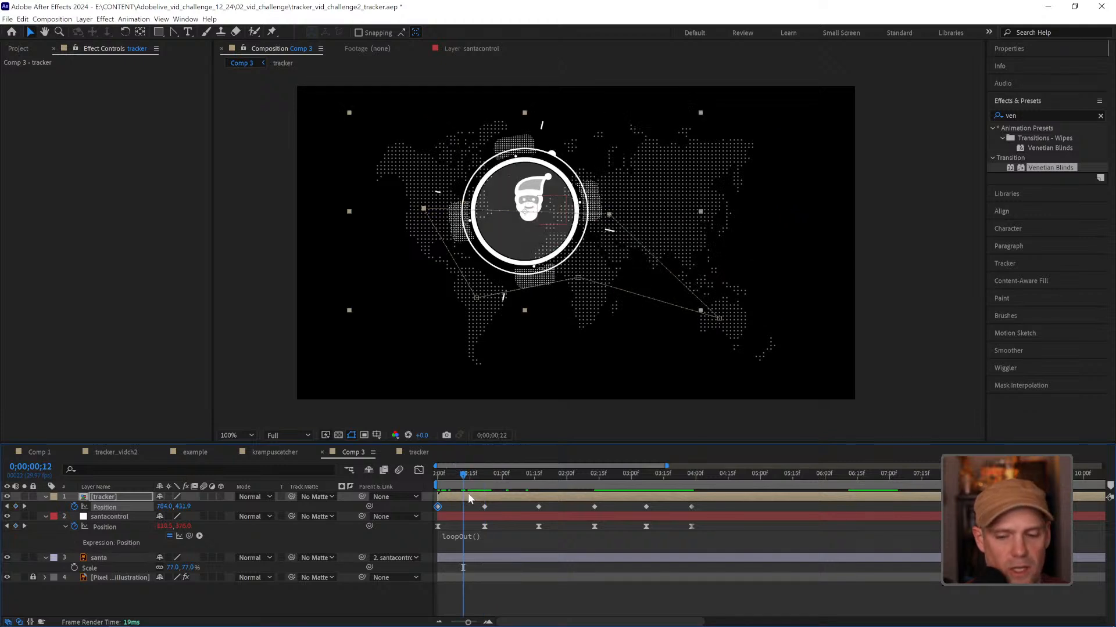
{"action": "key", "text": "shift+Page_Down"}
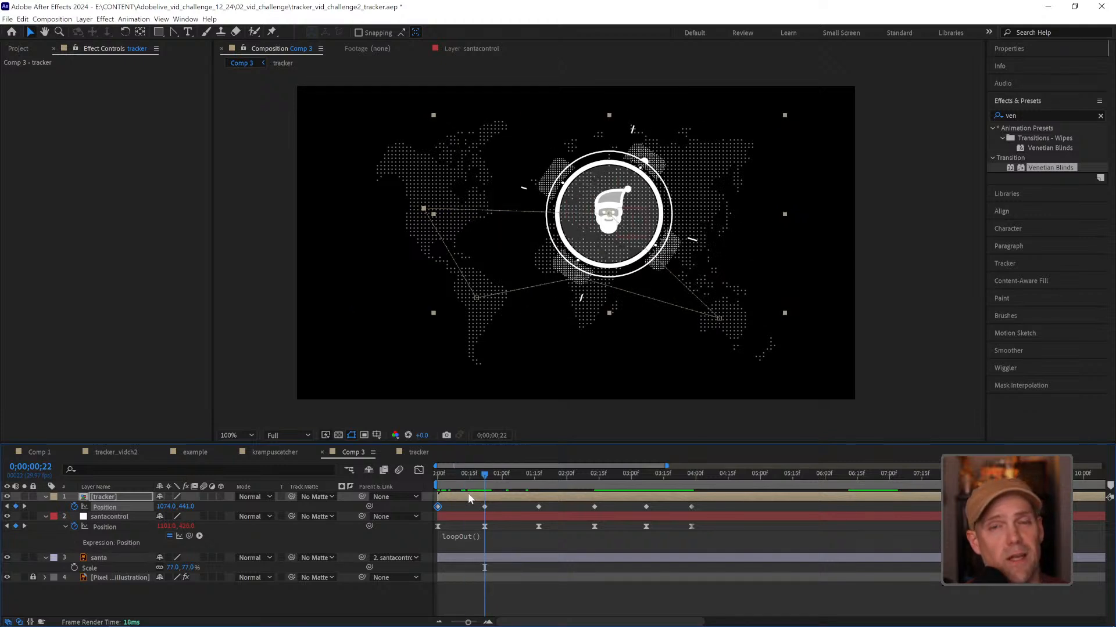
{"action": "key", "text": "shift+Page_Up"}
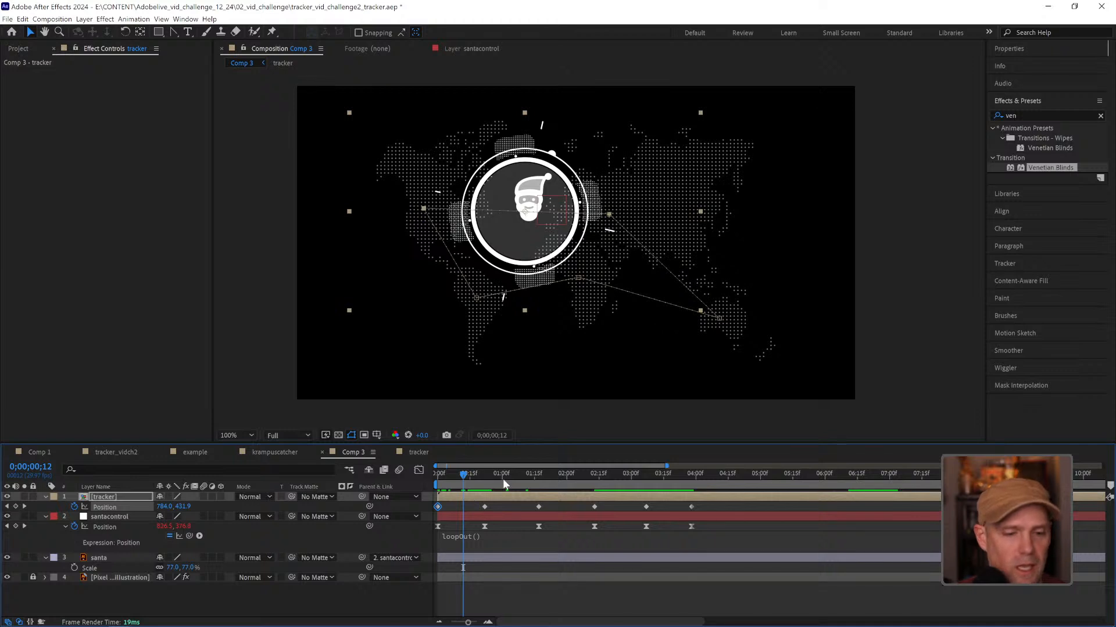
{"action": "key", "text": "ctrl+v"}
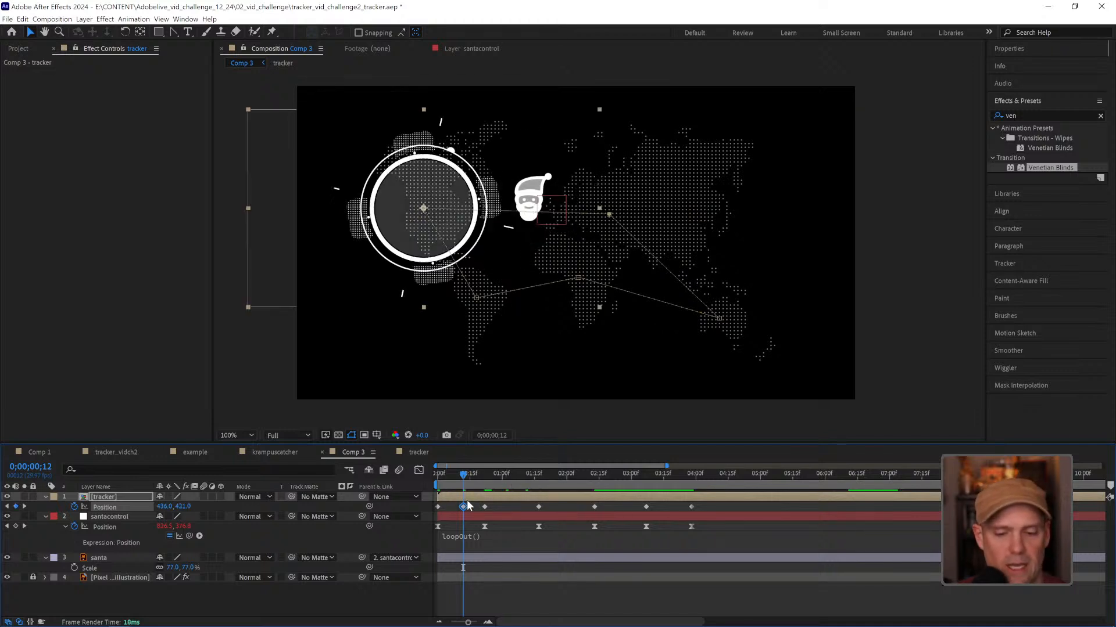
{"action": "key", "text": "F9"}
{"action": "left_click", "coordinate": [437, 475]}
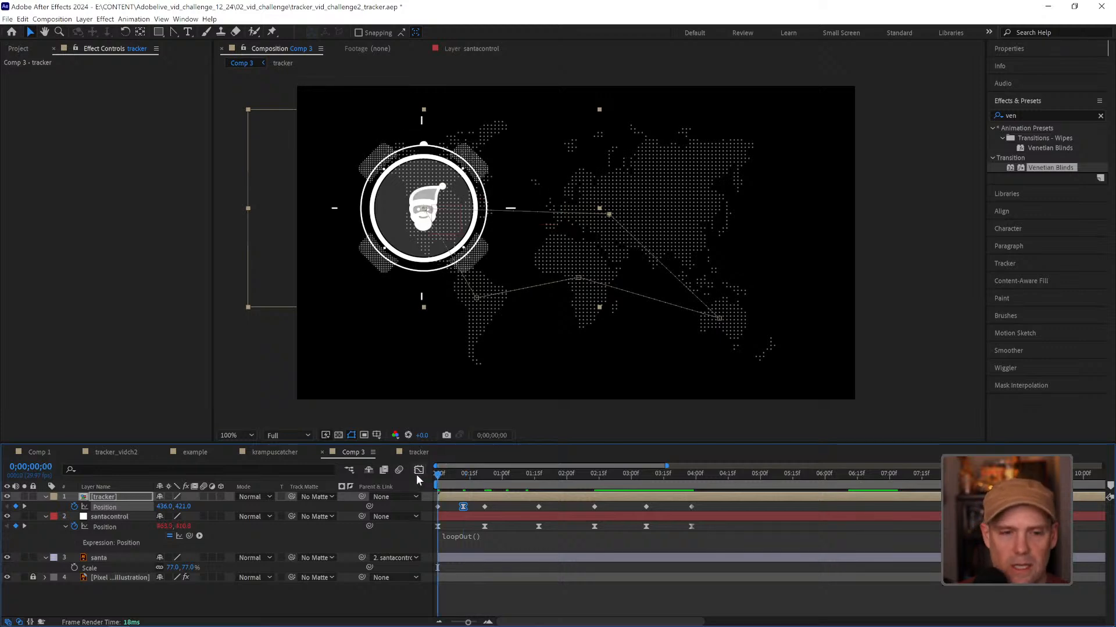
{"action": "key", "text": "space"}
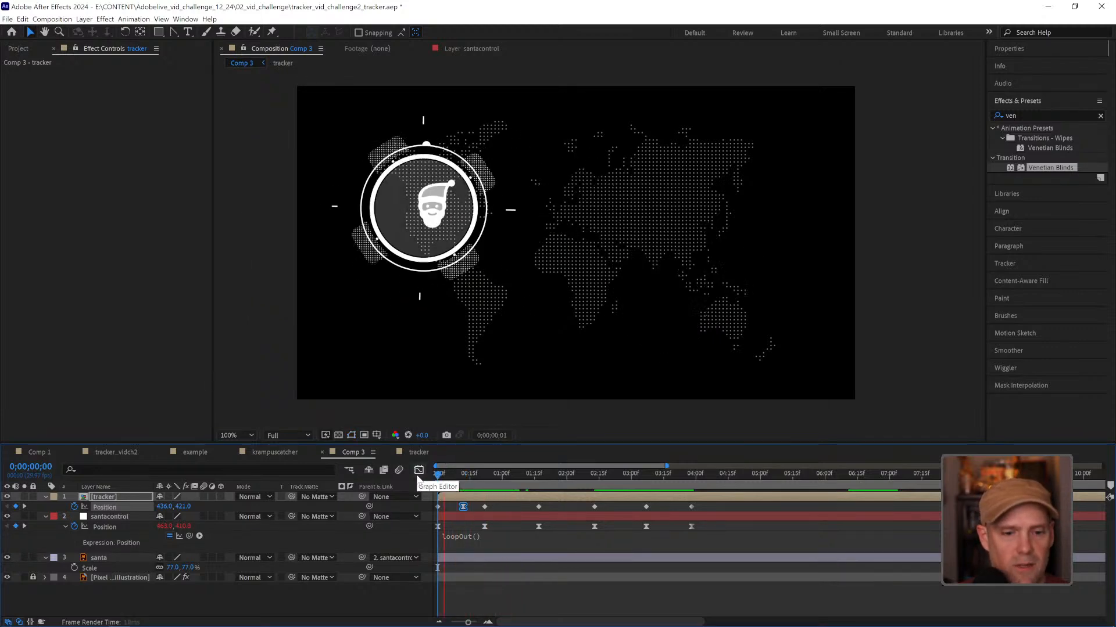
Step: Copy the tracker's Position keyframe at 0;00;00;22 to 0;00;01;07 and apply Easy Ease to the copy
{"action": "left_click", "coordinate": [535, 482]}
{"action": "left_click", "coordinate": [544, 508]}
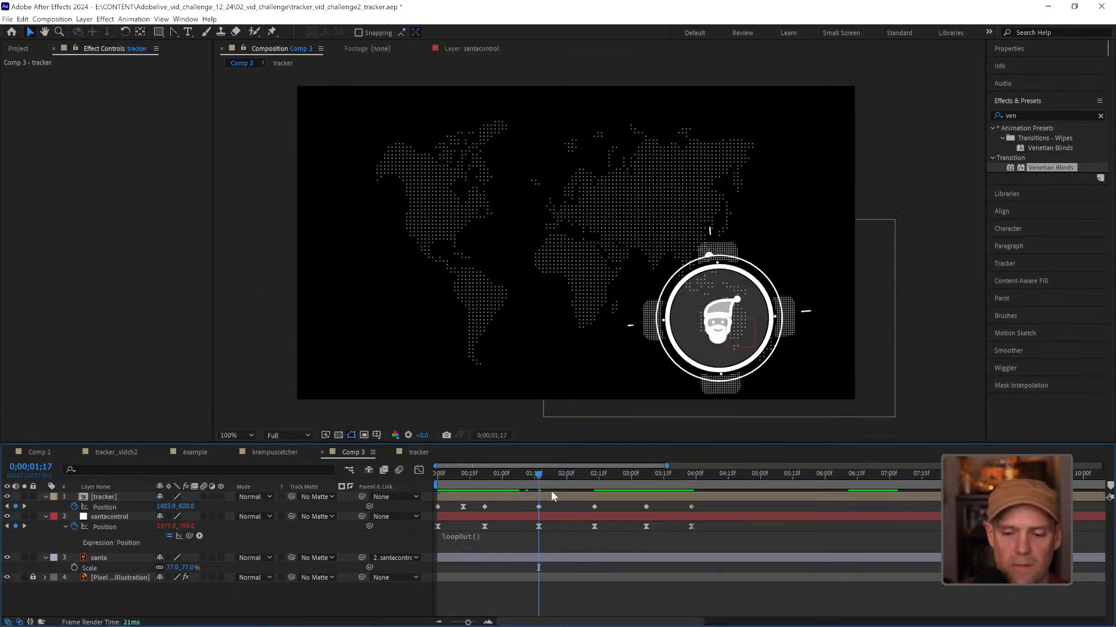
{"action": "key", "text": "shift+Page_Down"}
{"action": "key", "text": "shift+Page_Up"}
{"action": "key", "text": "shift+Page_Up"}
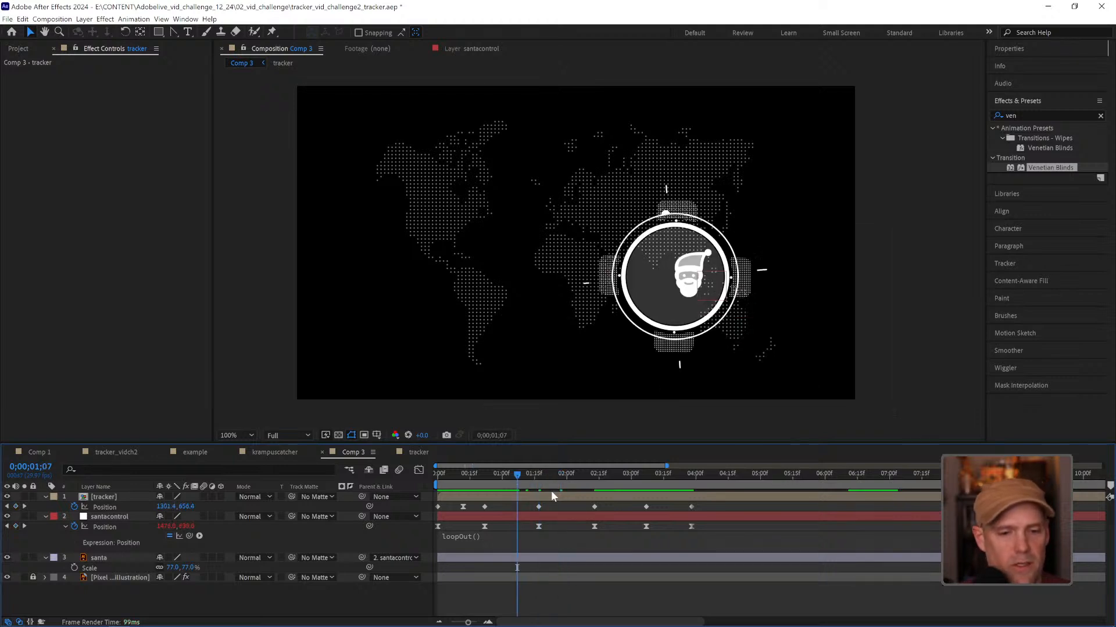
{"action": "left_click", "coordinate": [485, 508]}
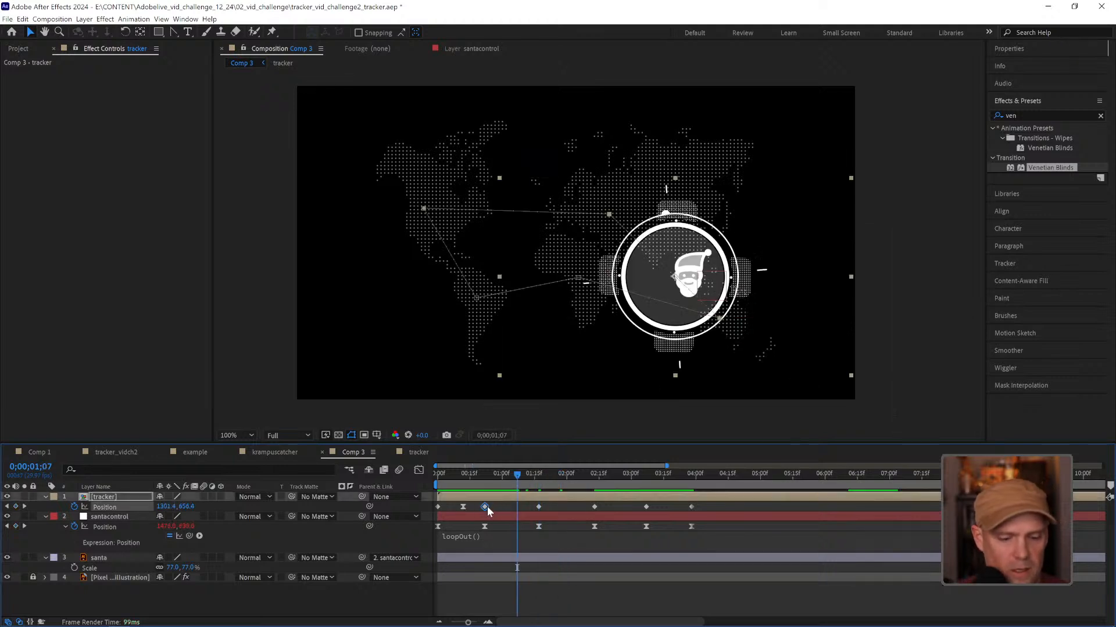
{"action": "key", "text": "ctrl+c"}
{"action": "key", "text": "ctrl+v"}
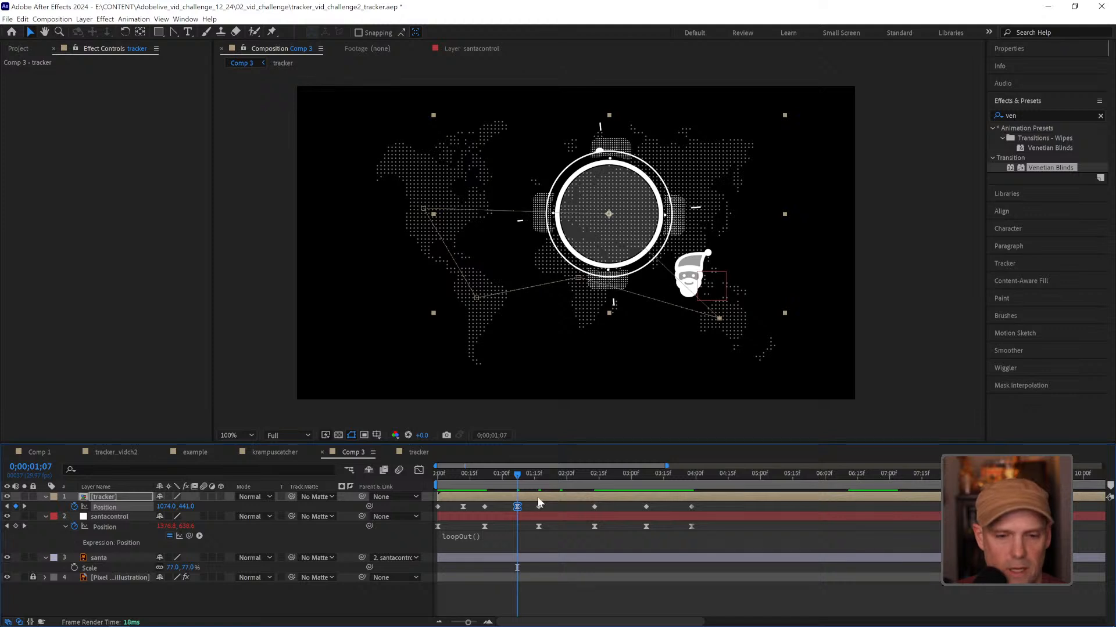
Step: Paste eased copies of the tracker's third and fourth stop Position keyframes at 0;00;02;03 and 0;00;02;27
{"action": "left_click", "coordinate": [592, 478]}
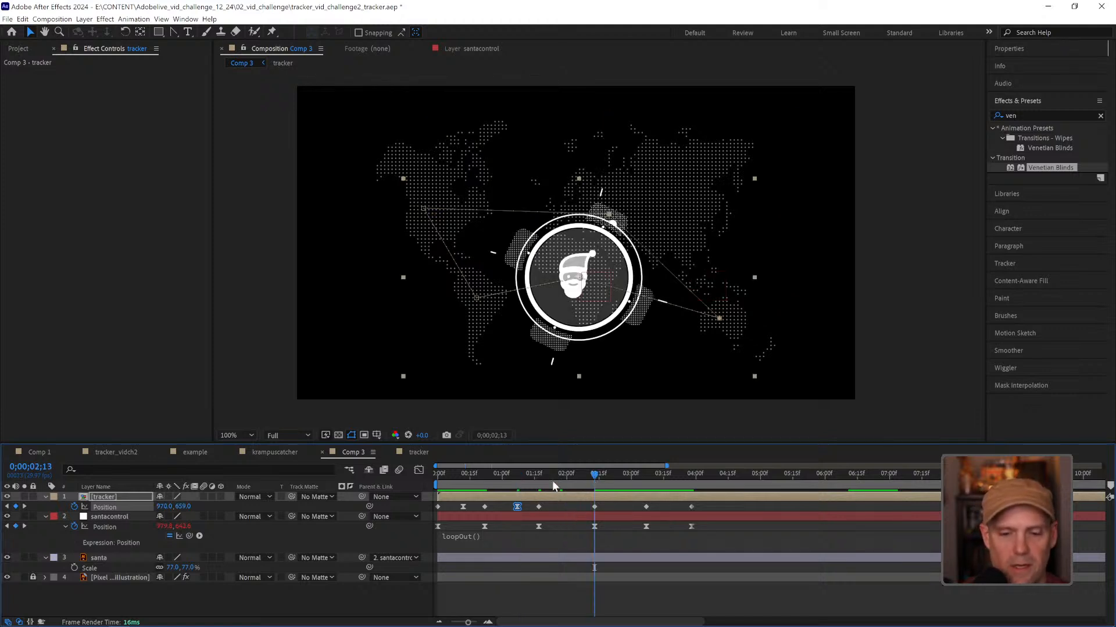
{"action": "key", "text": "shift+Page_Up"}
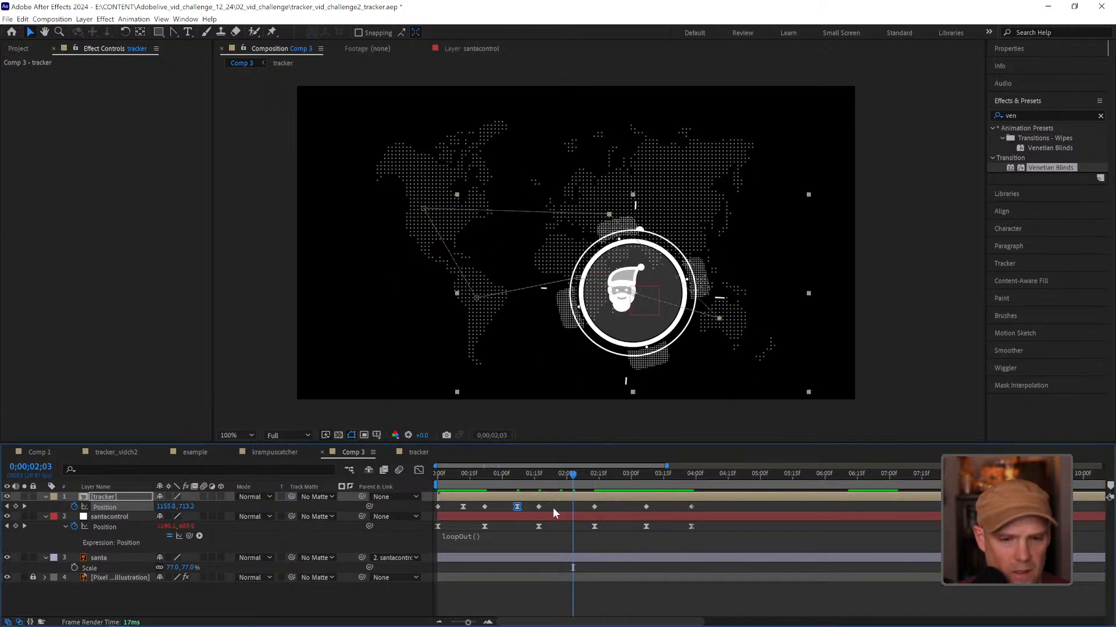
{"action": "key", "text": "ctrl+v"}
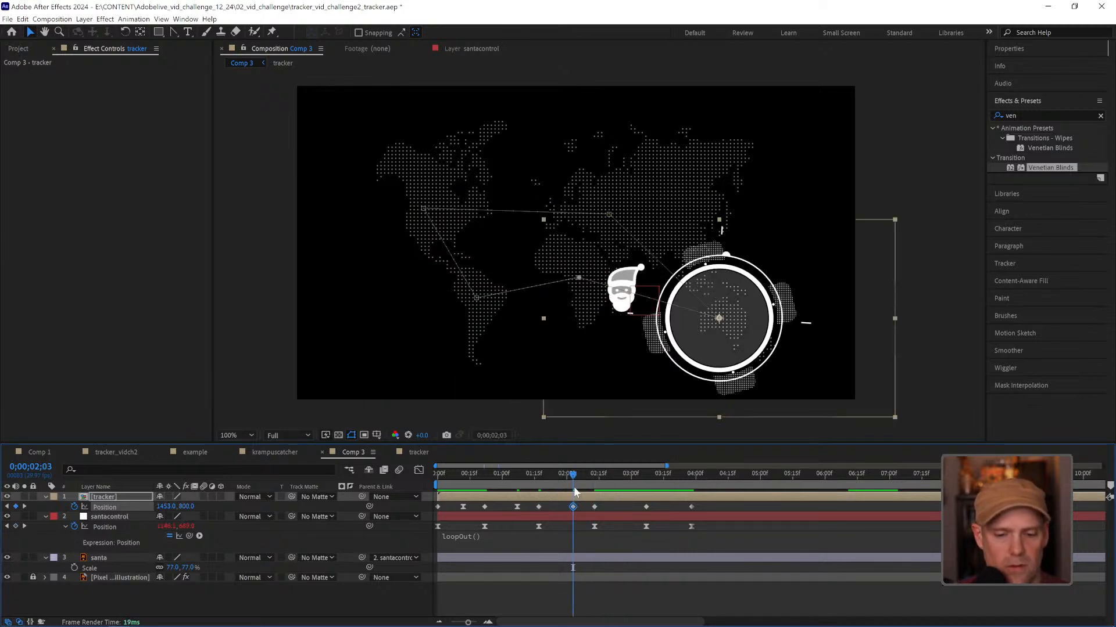
{"action": "left_click", "coordinate": [643, 482]}
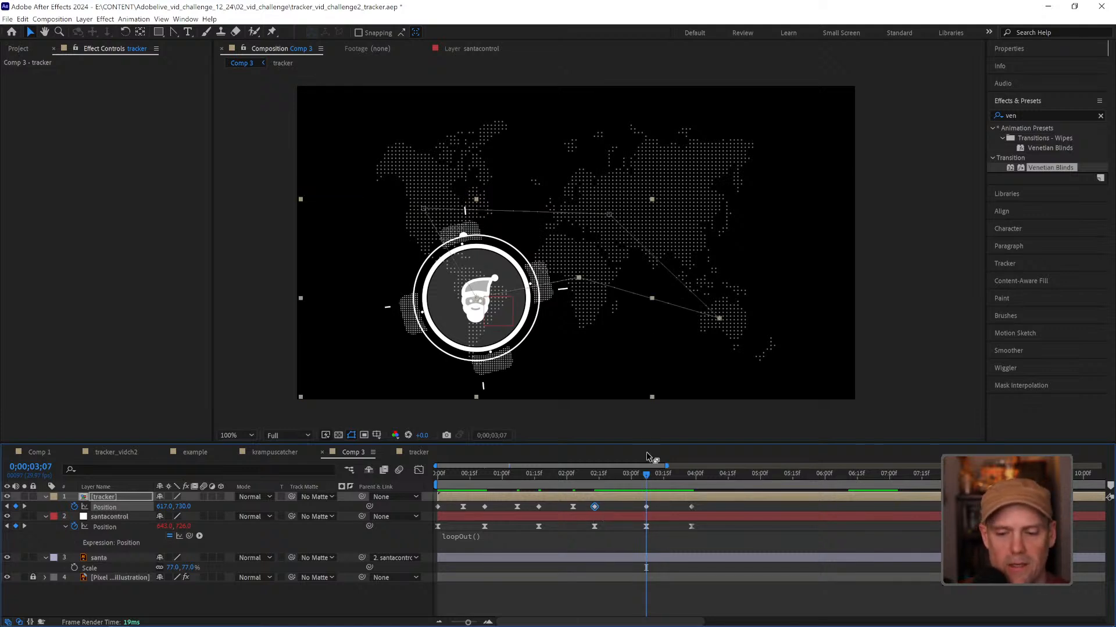
{"action": "key", "text": "shift+Page_Up"}
{"action": "key", "text": "ctrl+v"}
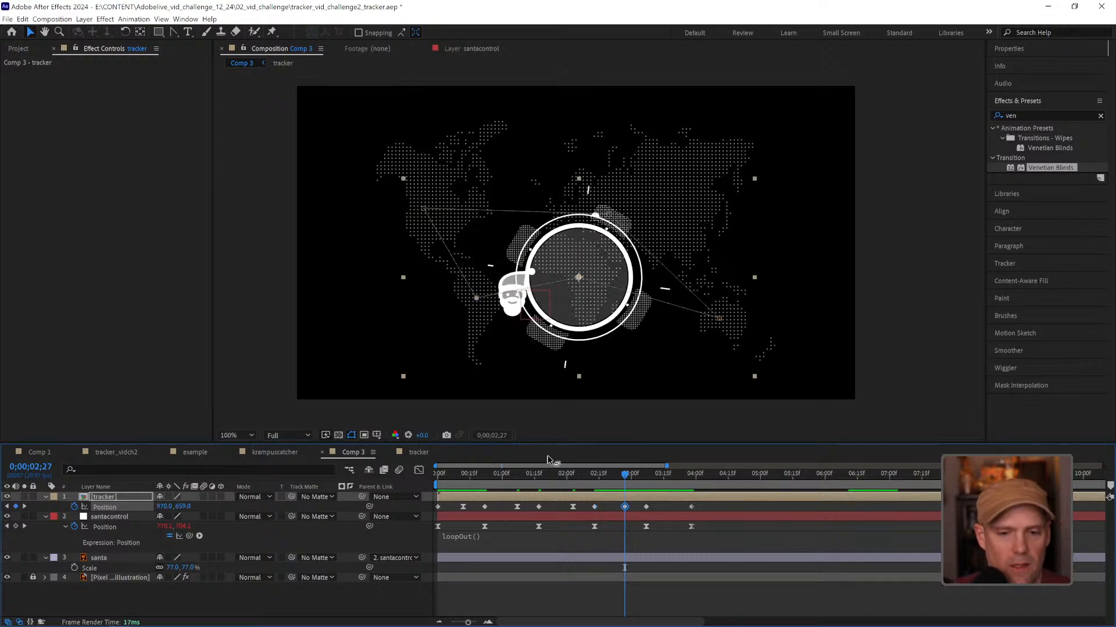
{"action": "key", "text": "F9"}
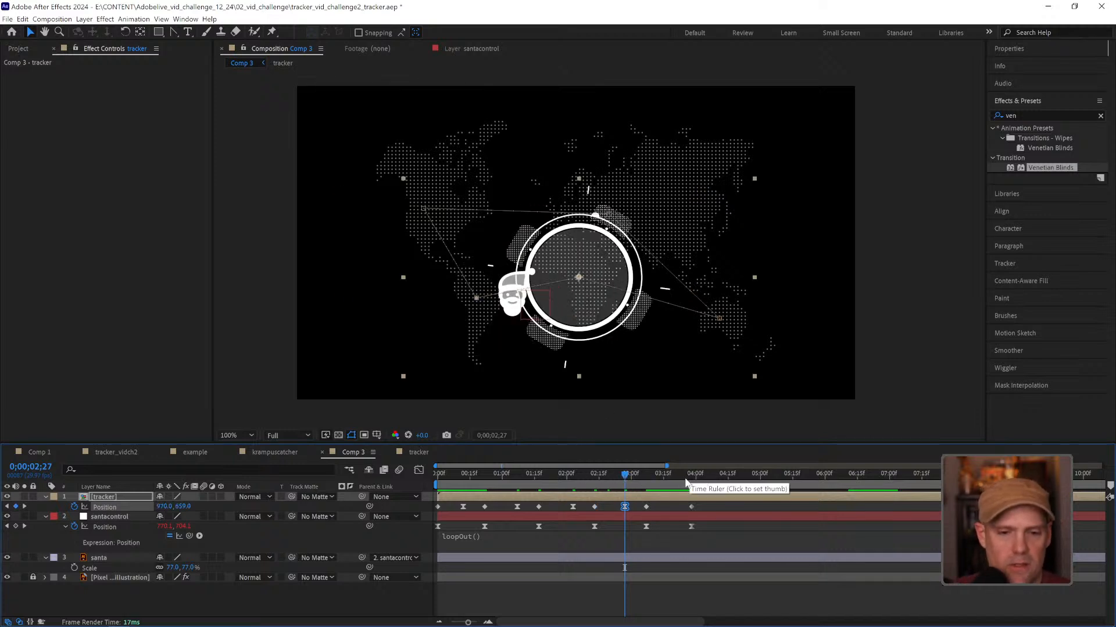
Step: Paste the tracker's South America Position keyframe at 0;00;03;18 with Easy Ease, and preview the delayed chase
{"action": "left_click", "coordinate": [692, 481]}
{"action": "key", "text": "shift+Page_Down"}
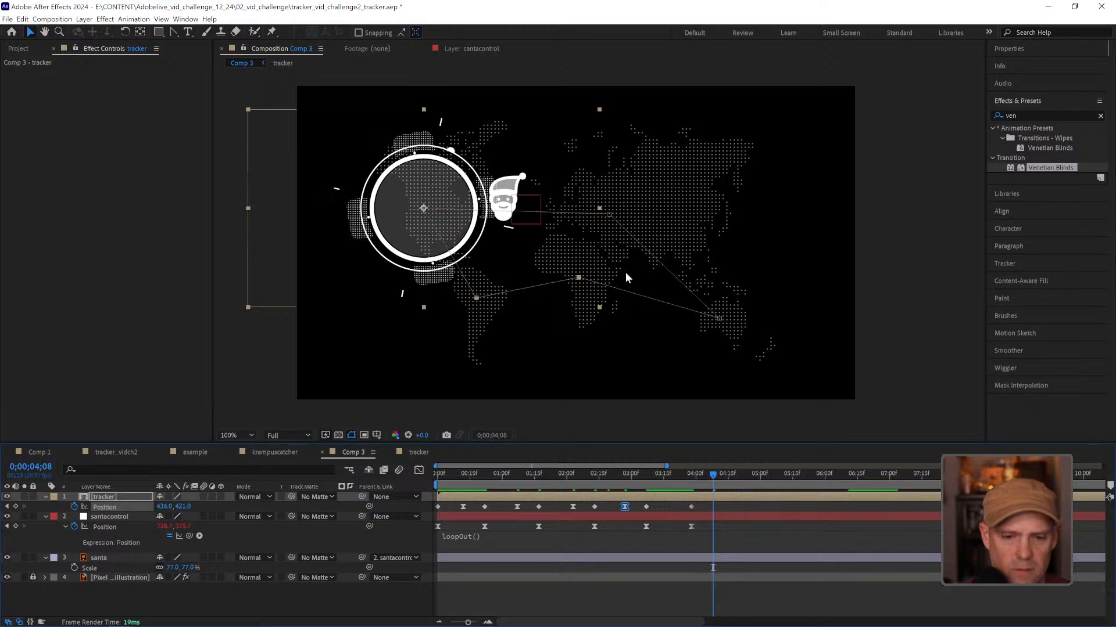
{"action": "key", "text": "shift+Page_Up"}
{"action": "key", "text": "shift+Page_Up"}
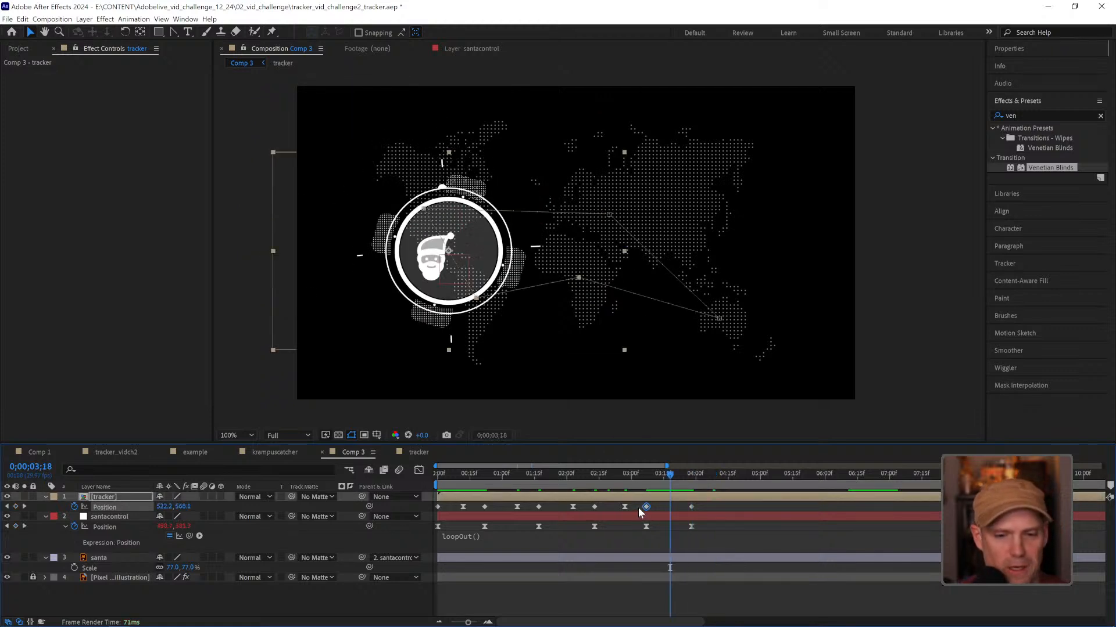
{"action": "key", "text": "ctrl+v"}
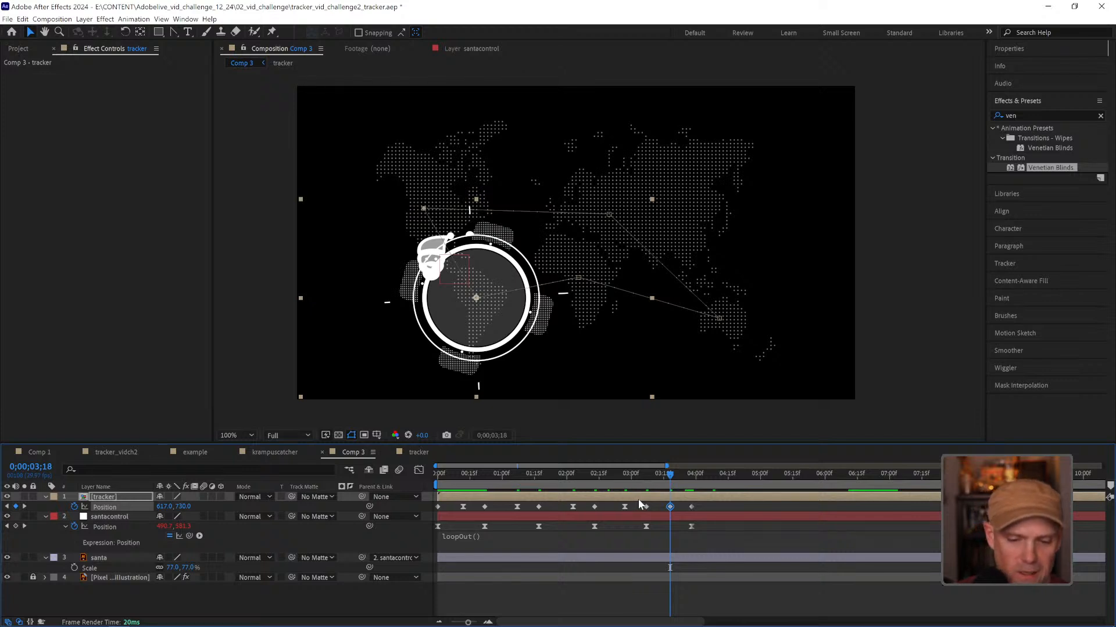
{"action": "key", "text": "space"}
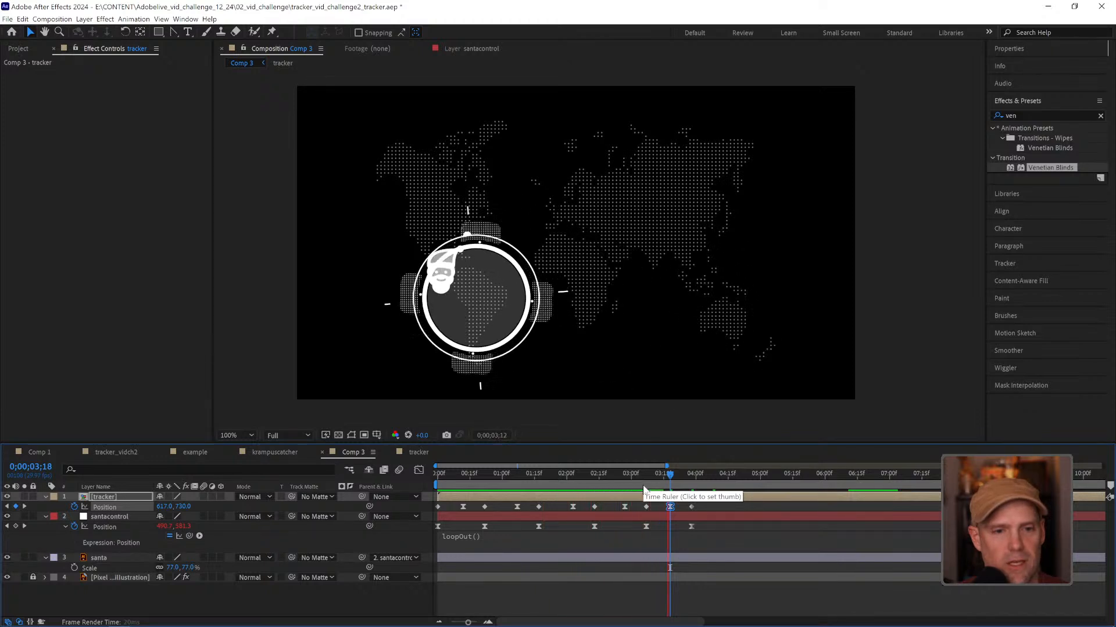
{"action": "key", "text": "space"}
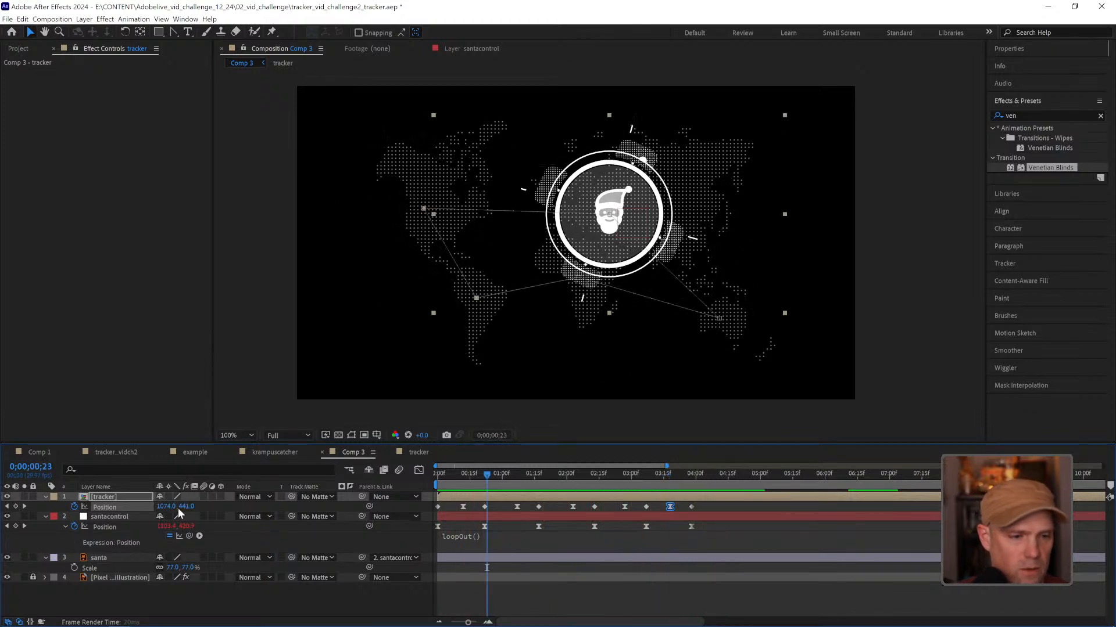
Step: Reduce the tracker layer's Scale to 50% and preview the animation
{"action": "key", "text": "s"}
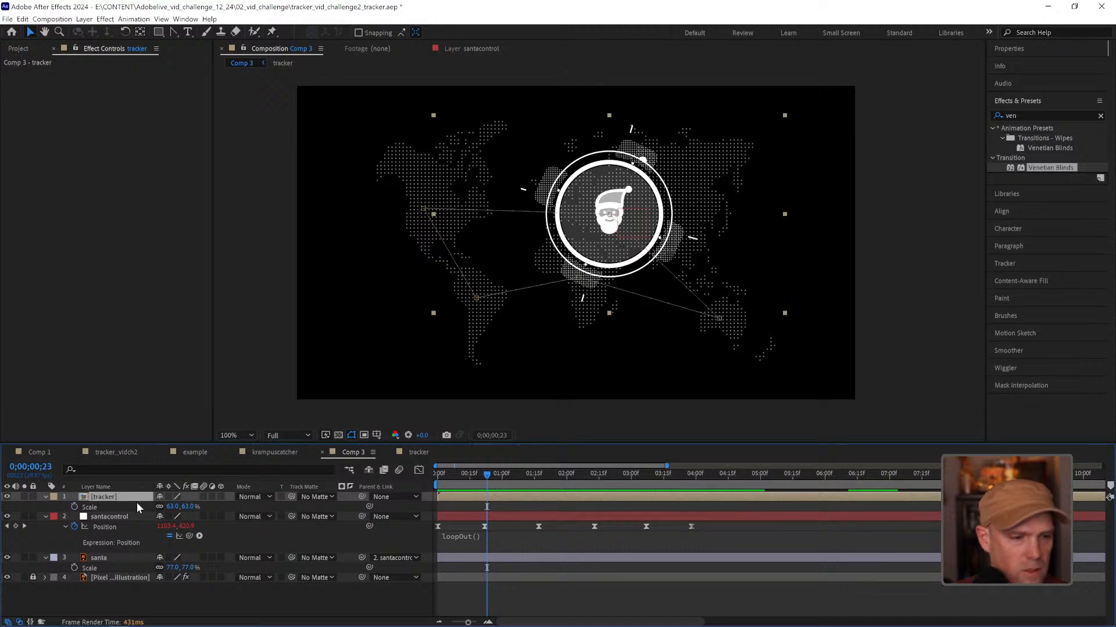
{"action": "left_click_drag", "start_coordinate": [172, 508], "coordinate": [162, 512]}
{"action": "key", "text": "space"}
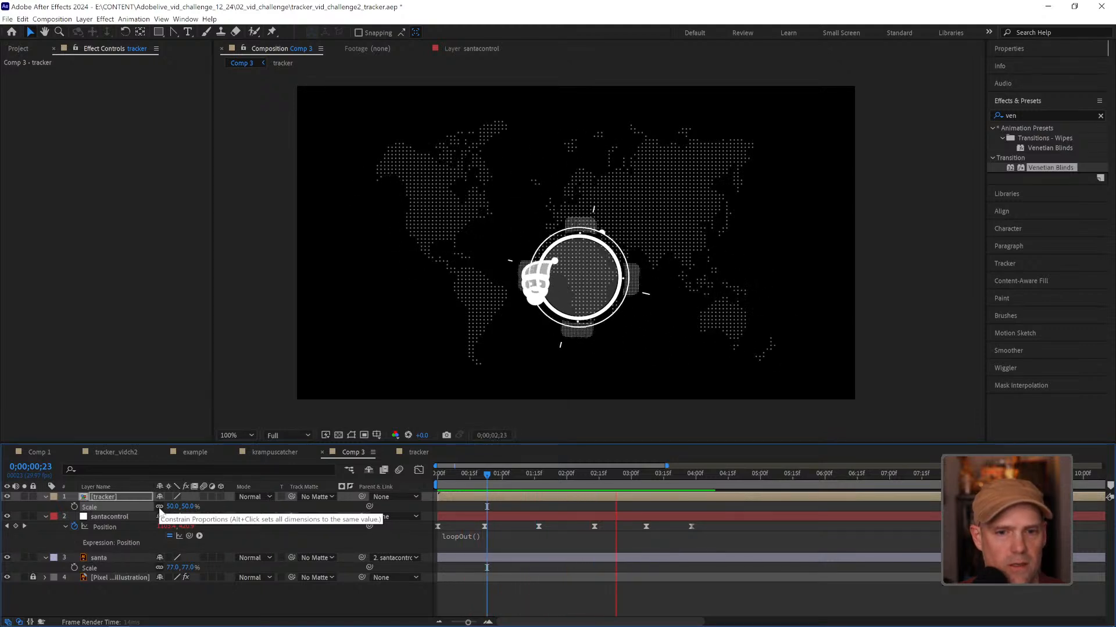
{"action": "key", "text": "space"}
Step: Keyframe the tracker's Opacity at 100% on 0;00;00;12 and at 0% on 0;00;00;14
{"action": "key", "text": "p"}
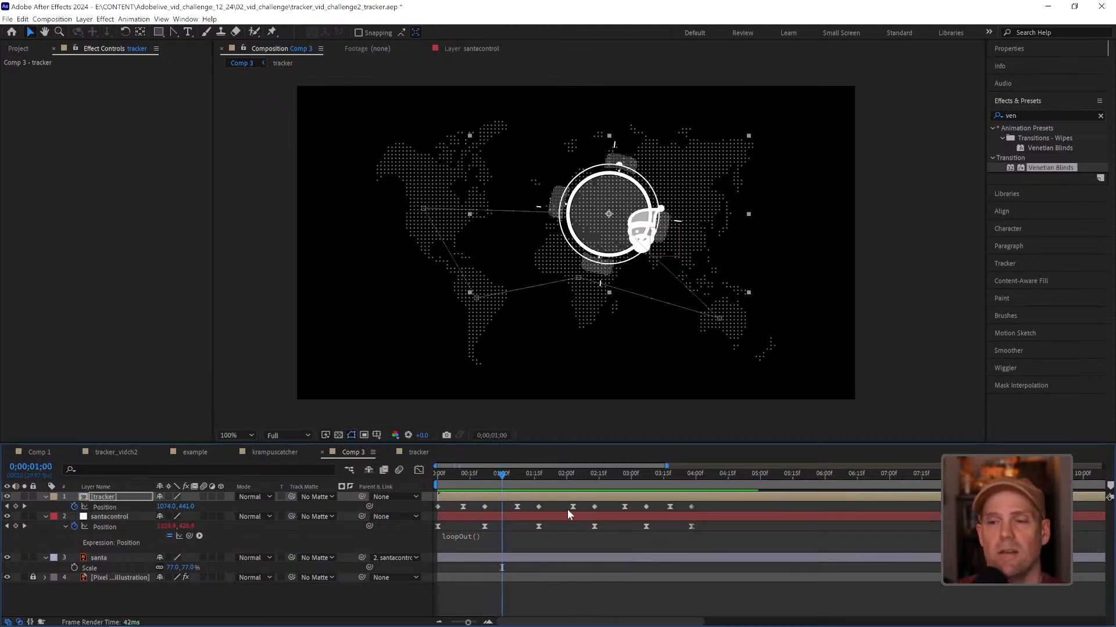
{"action": "mouse_move", "coordinate": [469, 475]}
{"action": "left_mouse_down"}
{"action": "mouse_move", "coordinate": [437, 475]}
{"action": "mouse_move", "coordinate": [463, 476]}
{"action": "left_mouse_up"}
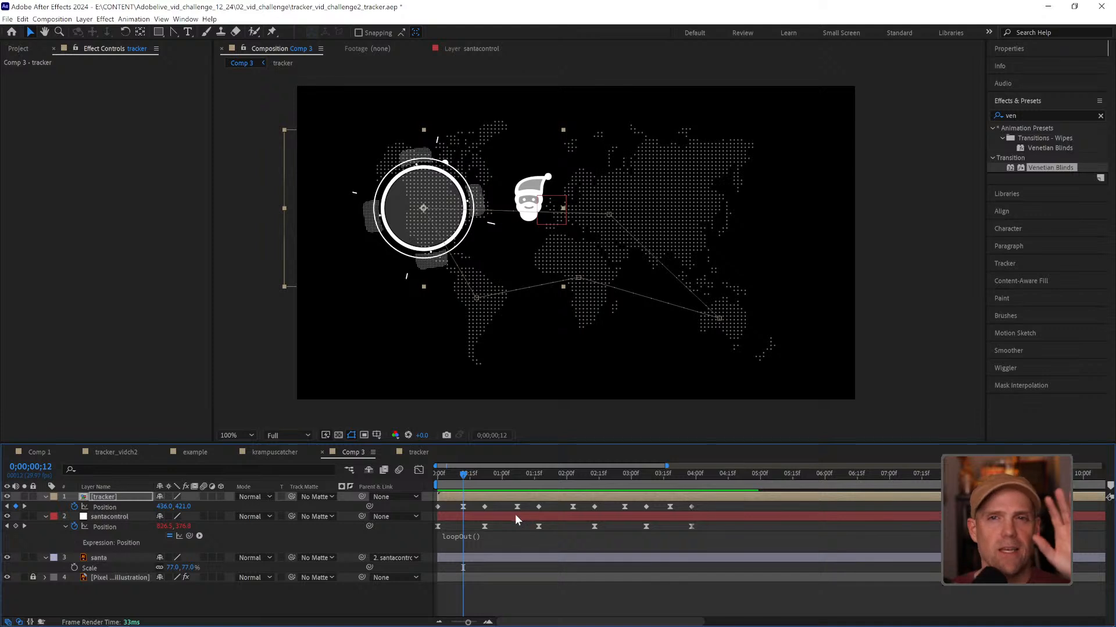
{"action": "mouse_move", "coordinate": [463, 474]}
{"action": "left_mouse_down"}
{"action": "mouse_move", "coordinate": [510, 472]}
{"action": "mouse_move", "coordinate": [463, 476]}
{"action": "left_mouse_up"}
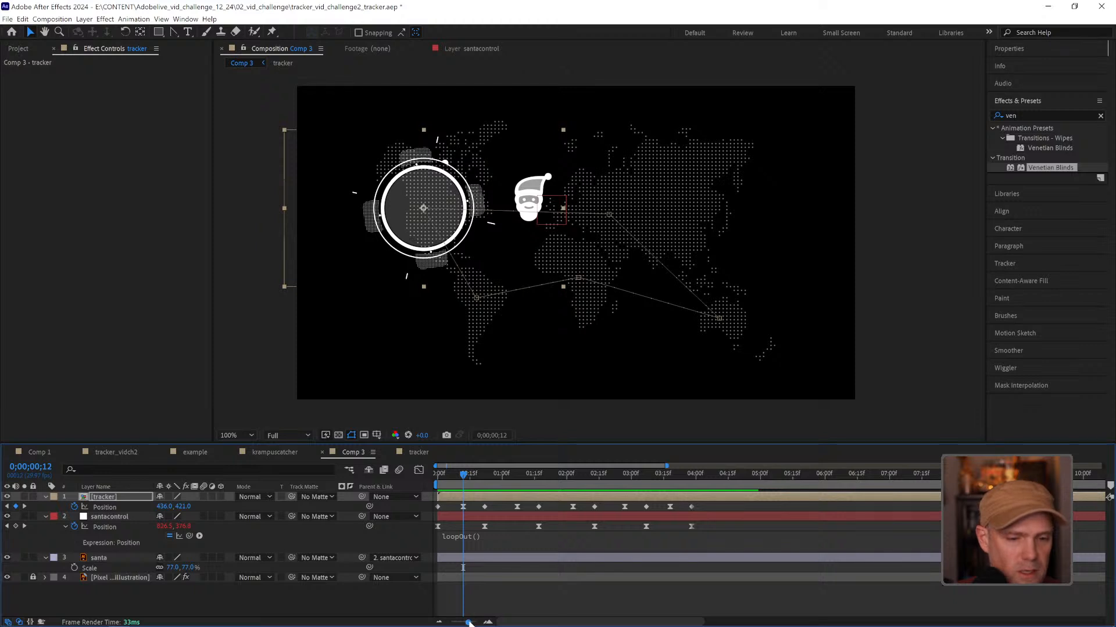
{"action": "left_click_drag", "start_coordinate": [469, 623], "coordinate": [471, 623]}
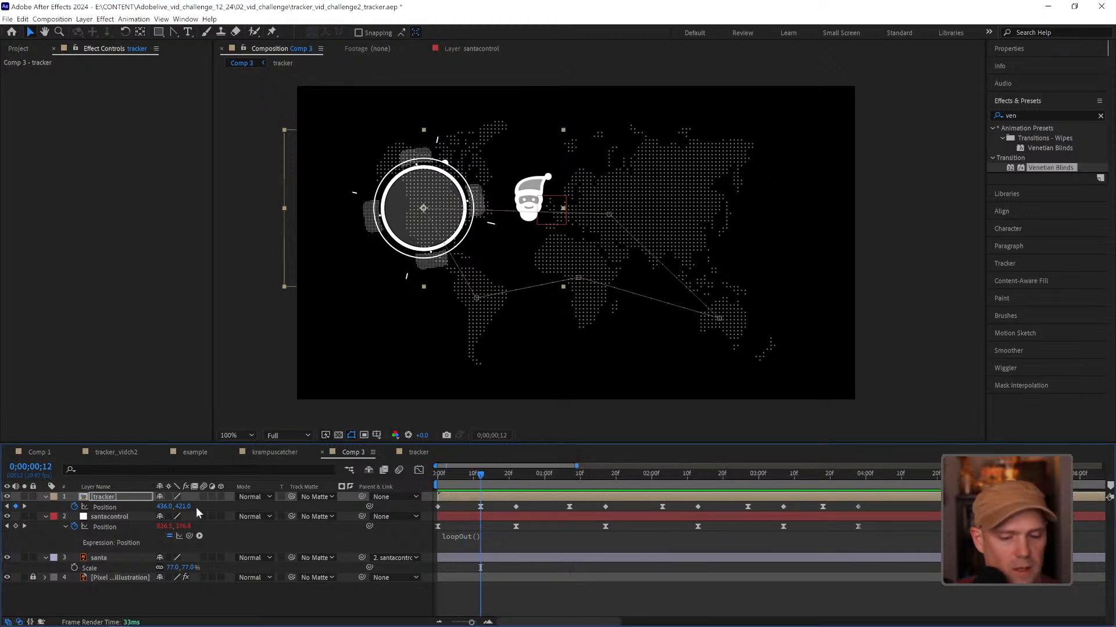
{"action": "key", "text": "shift+t"}
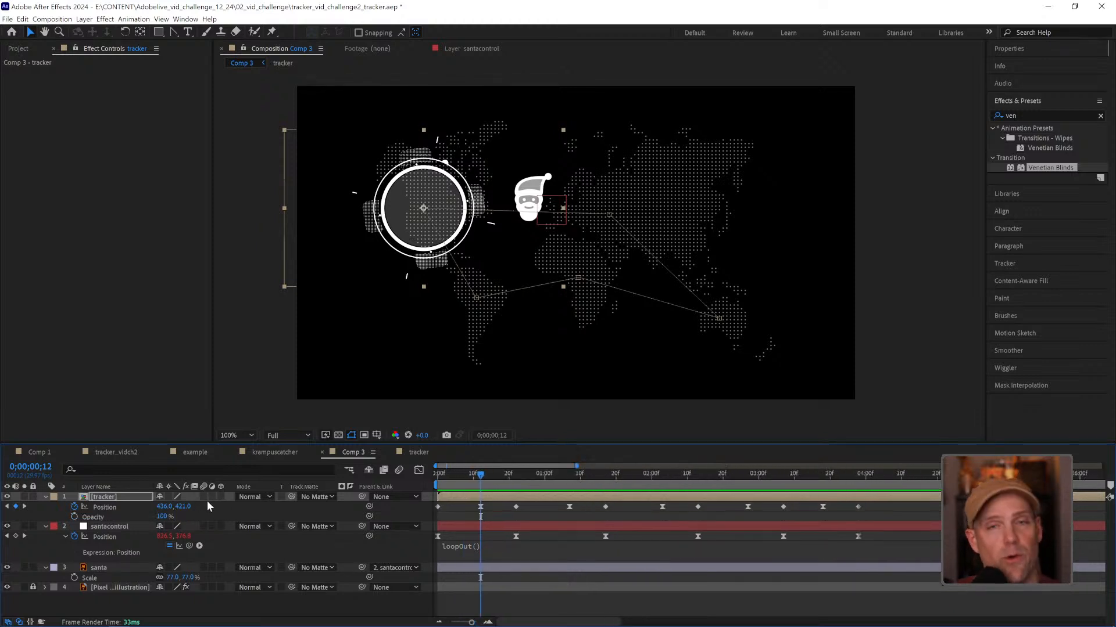
{"action": "left_click", "coordinate": [74, 517]}
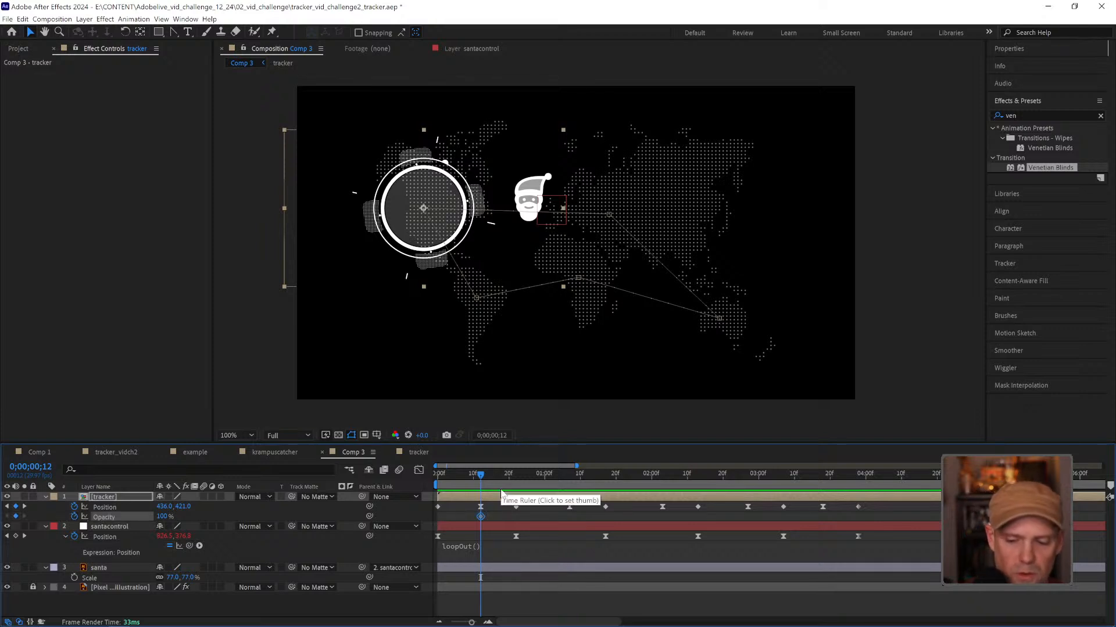
{"action": "key", "text": "Page_Down"}
{"action": "key", "text": "Page_Down"}
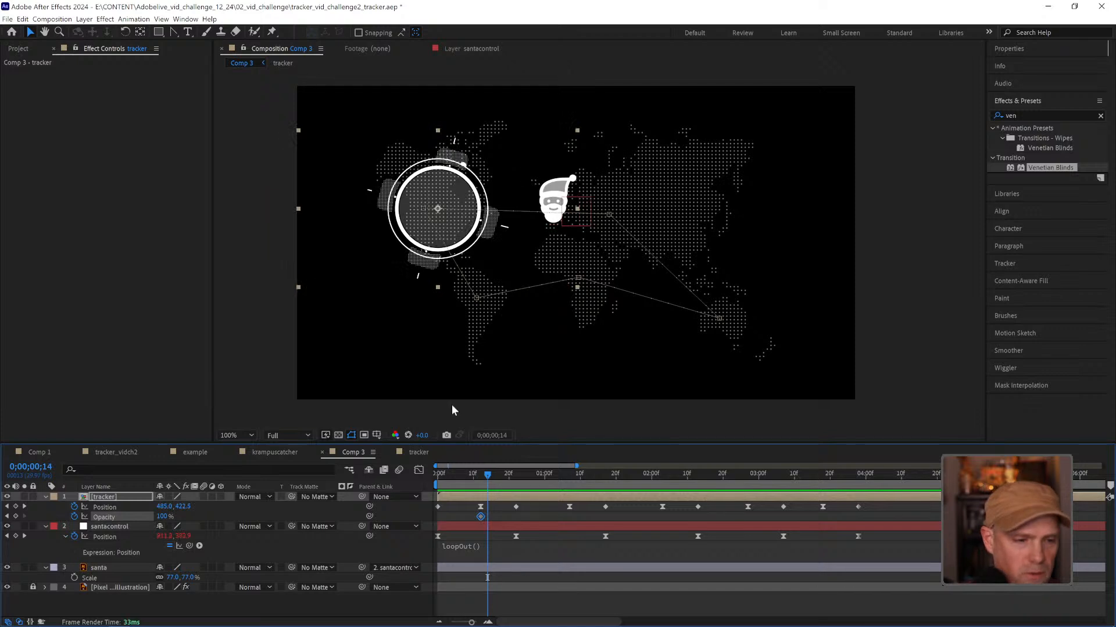
{"action": "left_click_drag", "start_coordinate": [159, 516], "coordinate": [65, 531]}
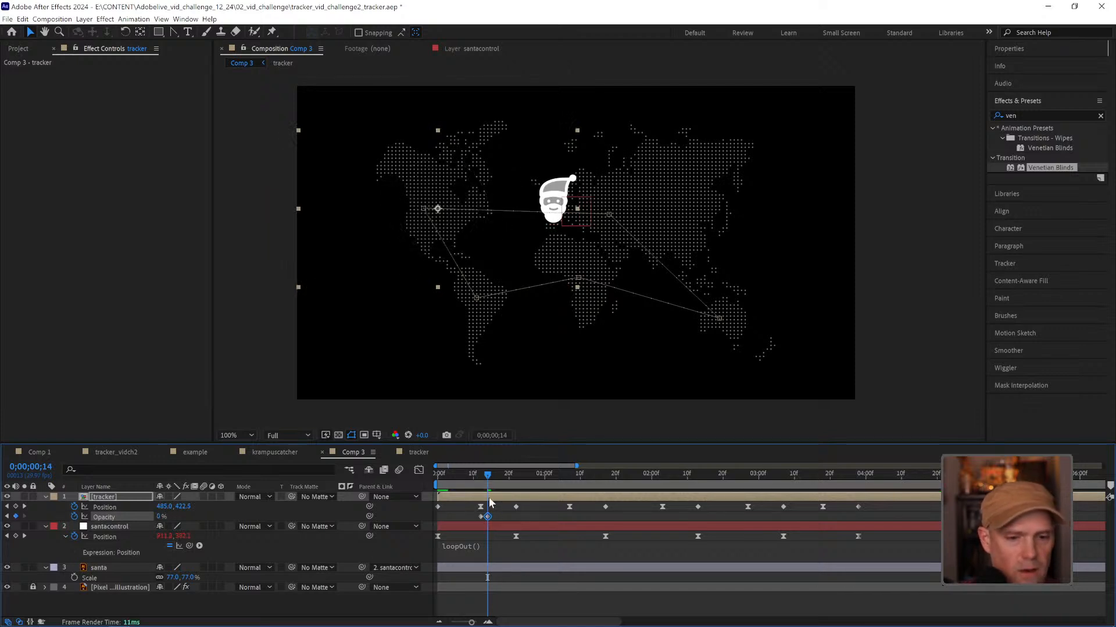
Step: Copy the tracker's two Opacity keyframes to 0;00;00;16, check the flicker, and move the current time to 0;00;00;20
{"action": "key", "text": "Page_Down"}
{"action": "key", "text": "Page_Down"}
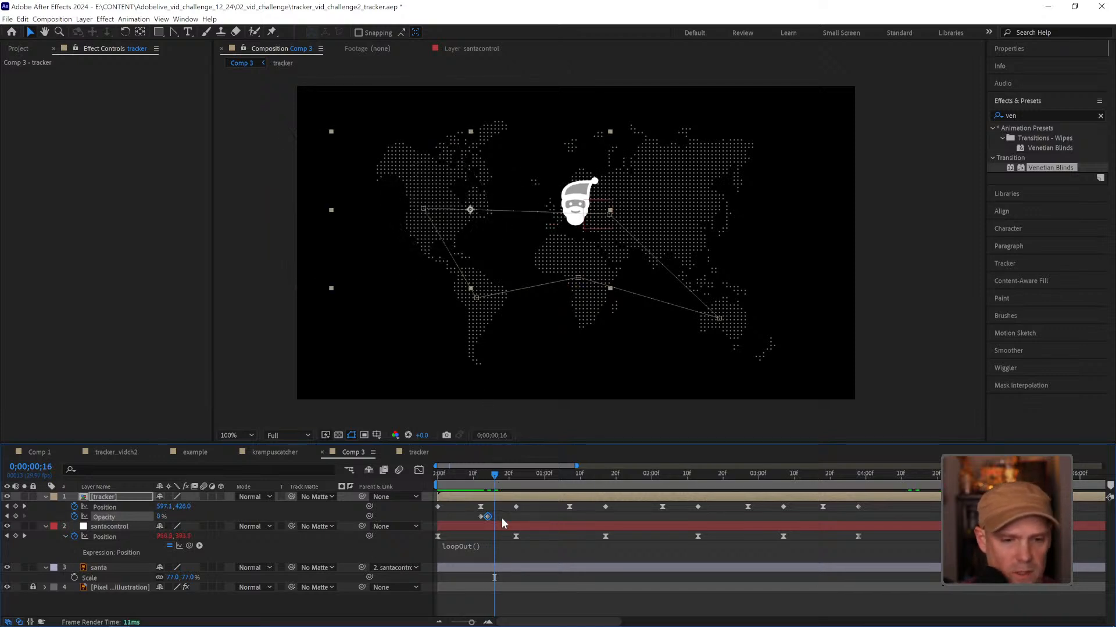
{"action": "left_click_drag", "start_coordinate": [501, 518], "coordinate": [458, 516]}
{"action": "key", "text": "ctrl+c"}
{"action": "key", "text": "ctrl+v"}
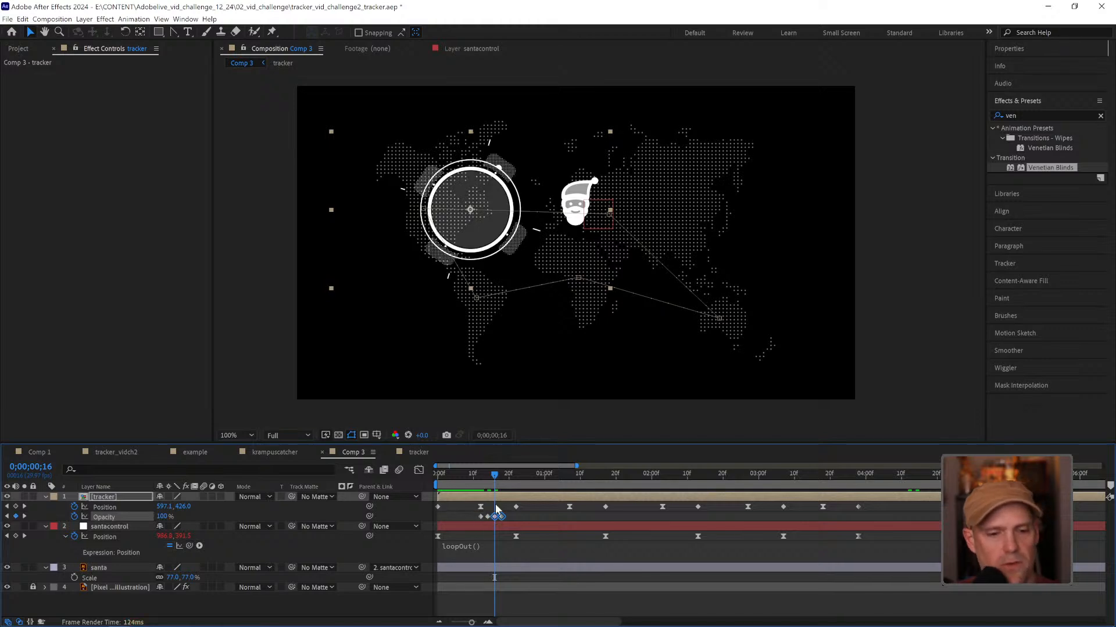
{"action": "left_click_drag", "start_coordinate": [484, 476], "coordinate": [503, 475]}
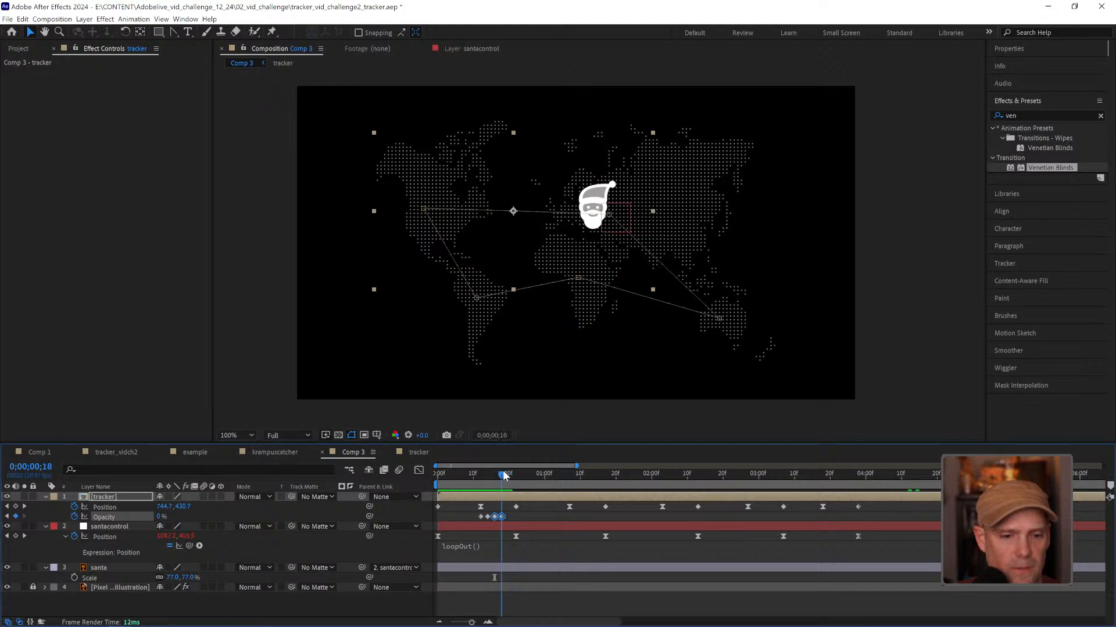
{"action": "left_click", "coordinate": [518, 518]}
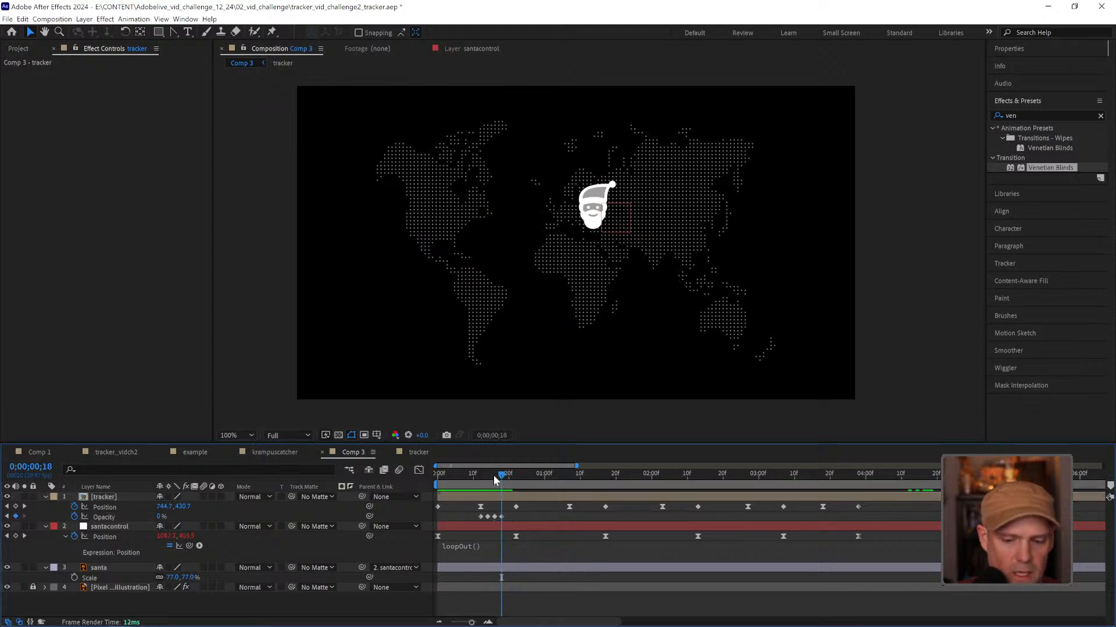
{"action": "key", "text": "Page_Down"}
{"action": "key", "text": "Page_Down"}
Step: Try to copy all four of the tracker's Opacity keyframes to 0;00;00;20
{"action": "left_click_drag", "start_coordinate": [529, 515], "coordinate": [461, 518]}
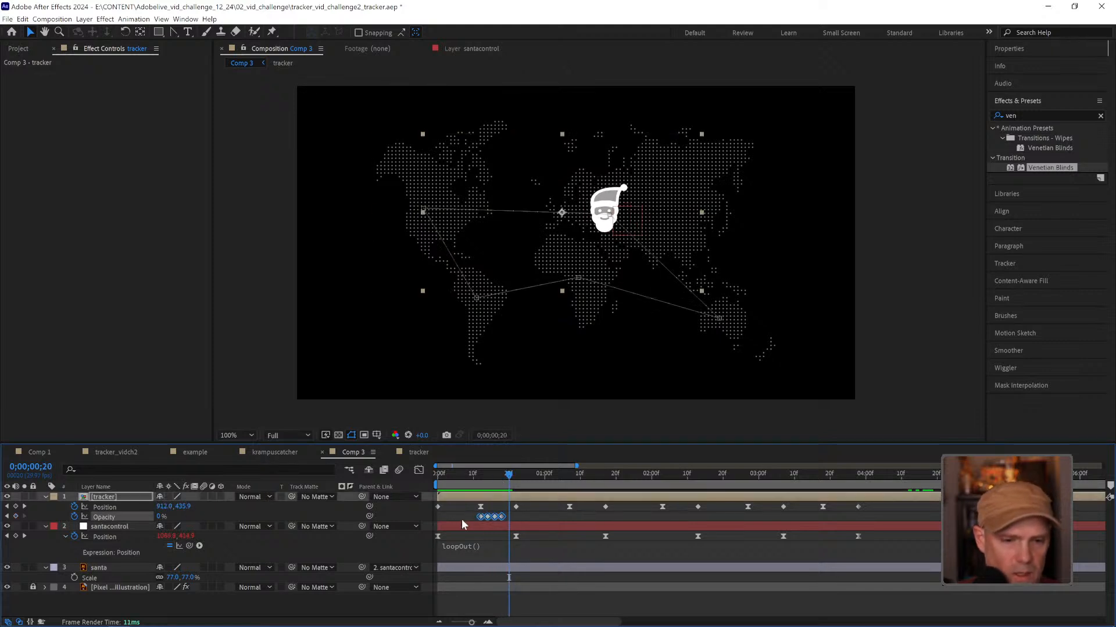
{"action": "key", "text": "ctrl+c"}
{"action": "key", "text": "ctrl+v"}
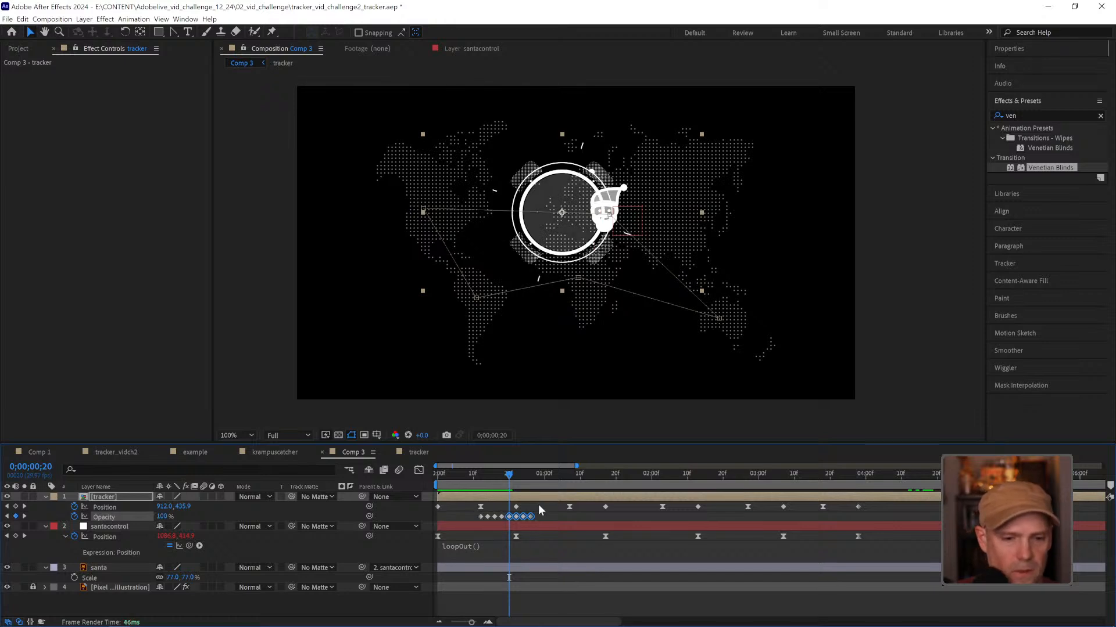
{"action": "key", "text": "ctrl+z"}
Step: Copy the tracker's last 100% and 0% Opacity keyframe pair to 0;00;00;20, and a 100% keyframe to 0;00;00;24
{"action": "left_click", "coordinate": [511, 518]}
{"action": "left_click_drag", "start_coordinate": [510, 517], "coordinate": [495, 519]}
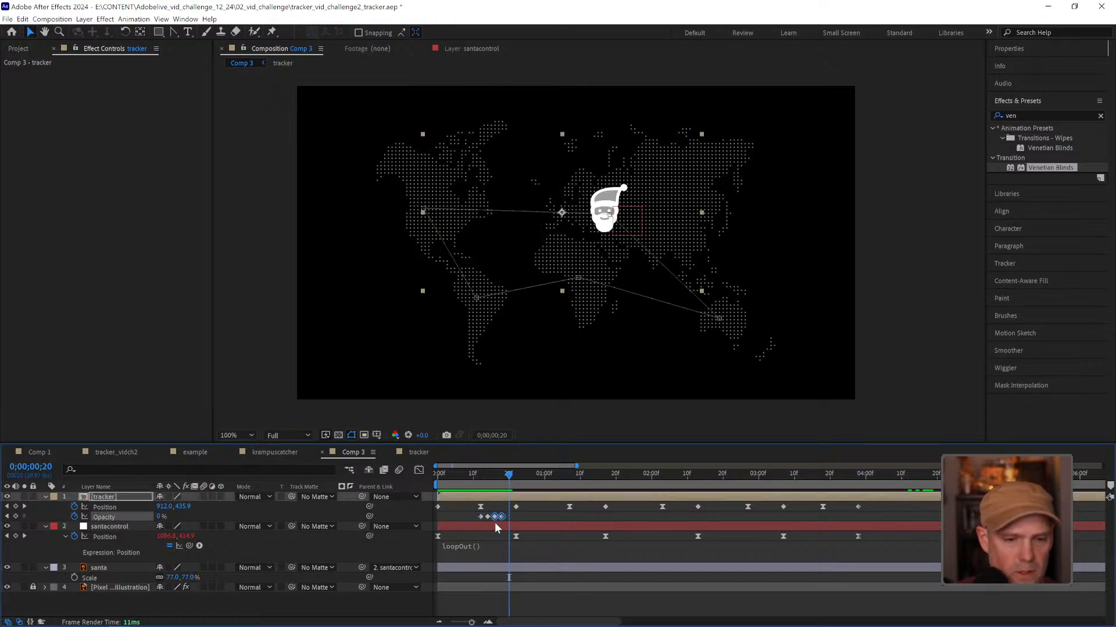
{"action": "key", "text": "ctrl+c"}
{"action": "key", "text": "ctrl+v"}
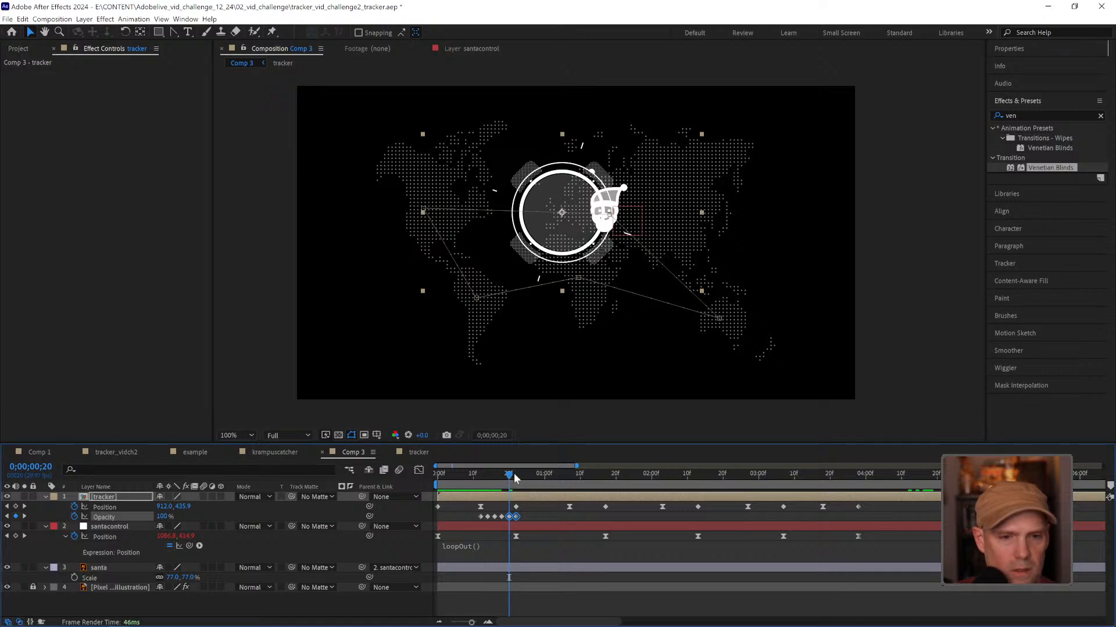
{"action": "left_click_drag", "start_coordinate": [509, 474], "coordinate": [523, 476]}
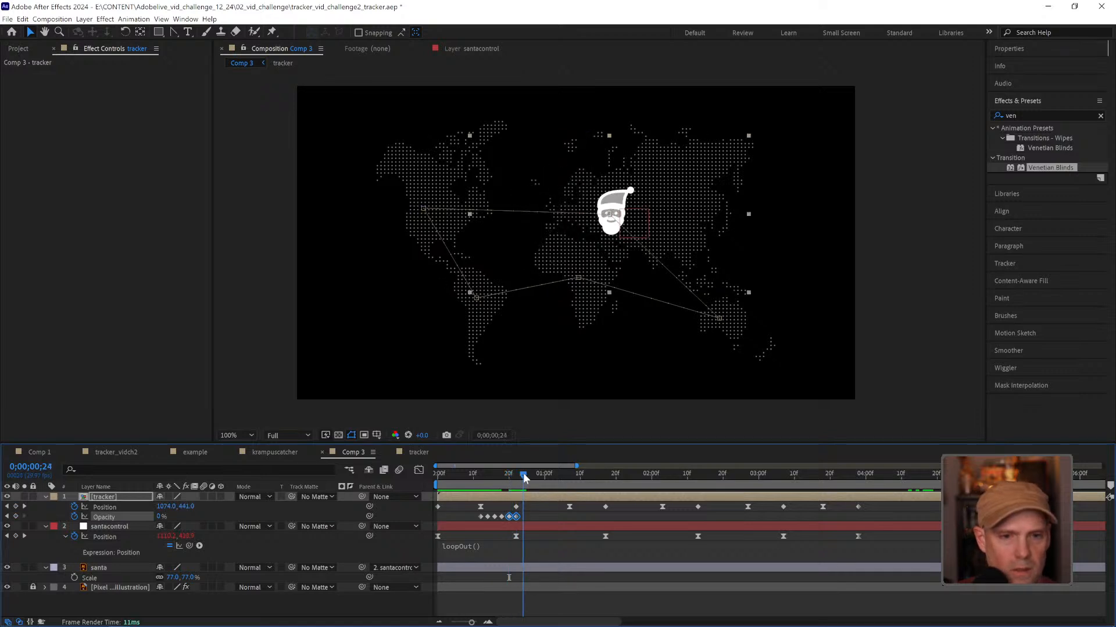
{"action": "left_click", "coordinate": [509, 517]}
{"action": "key", "text": "ctrl+c"}
{"action": "key", "text": "ctrl+v"}
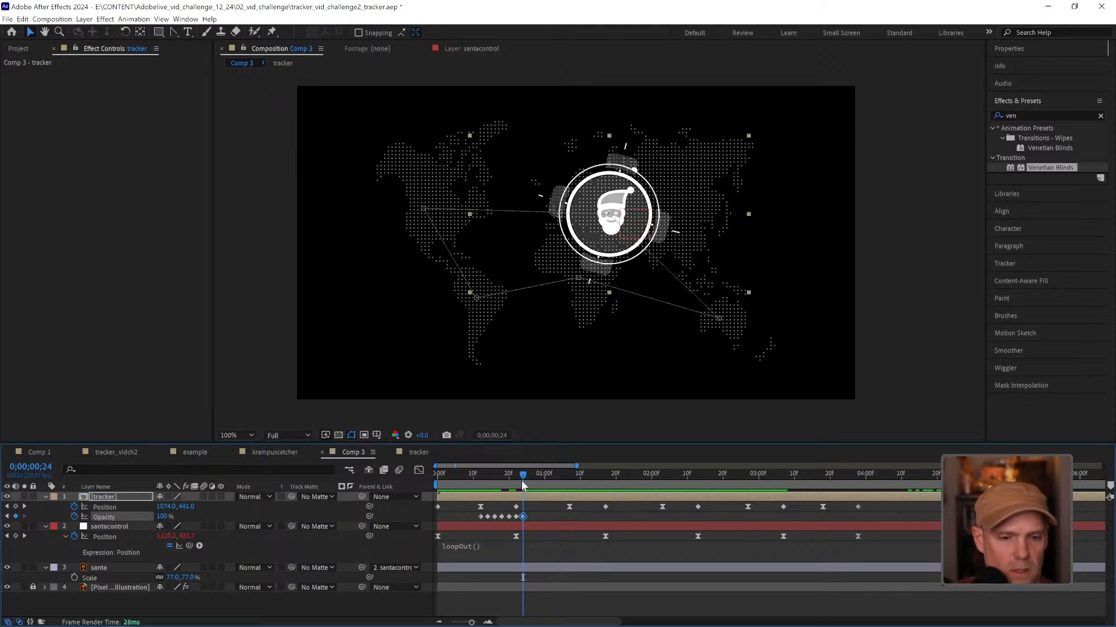
Step: Convert all of the tracker's Opacity keyframes to hold keyframes and preview the flicker
{"action": "key", "text": "space"}
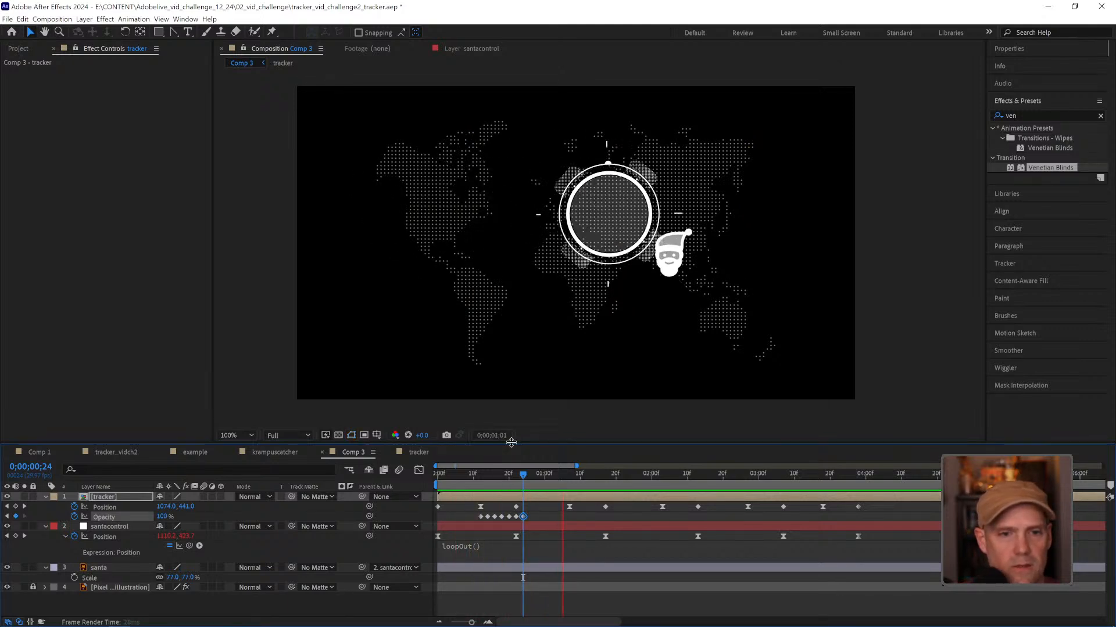
{"action": "left_click_drag", "start_coordinate": [541, 515], "coordinate": [474, 520]}
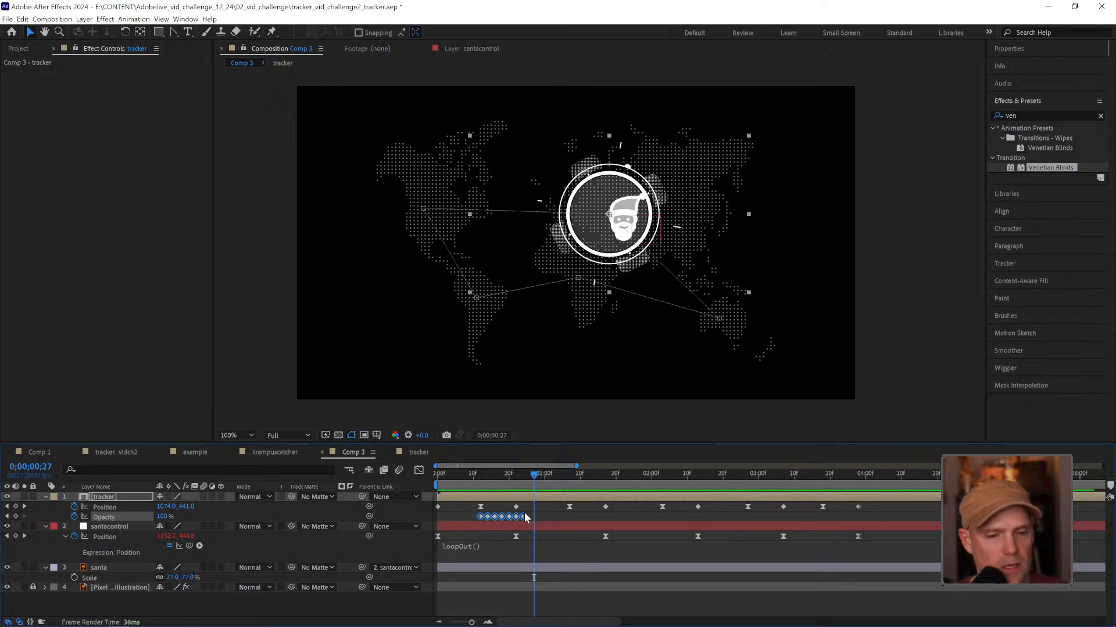
{"action": "right_click", "coordinate": [522, 520]}
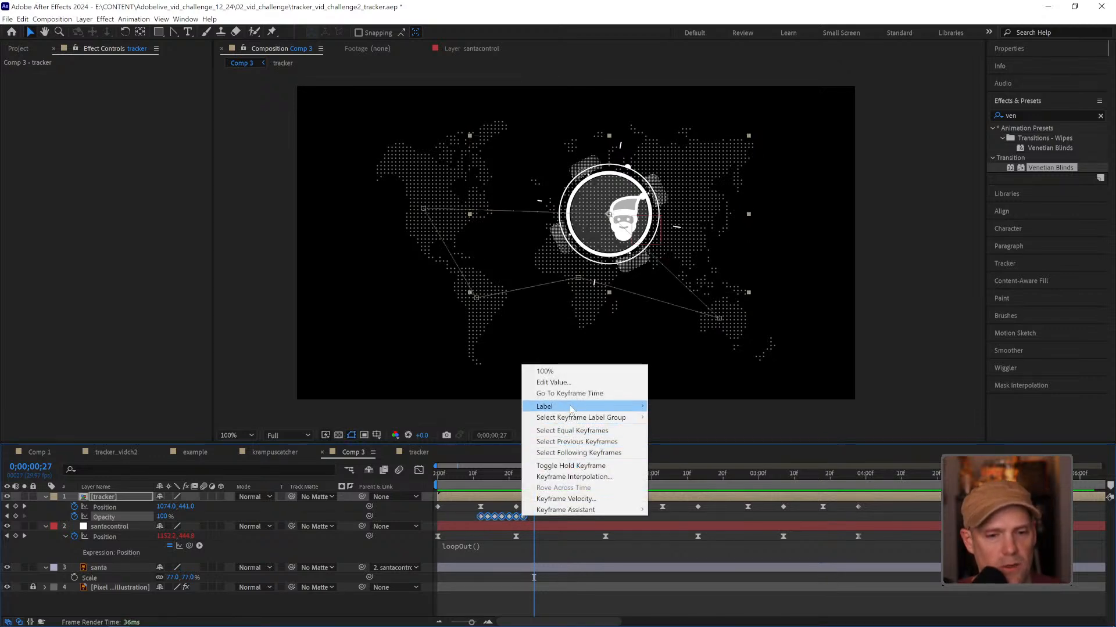
{"action": "mouse_move", "coordinate": [571, 408]}
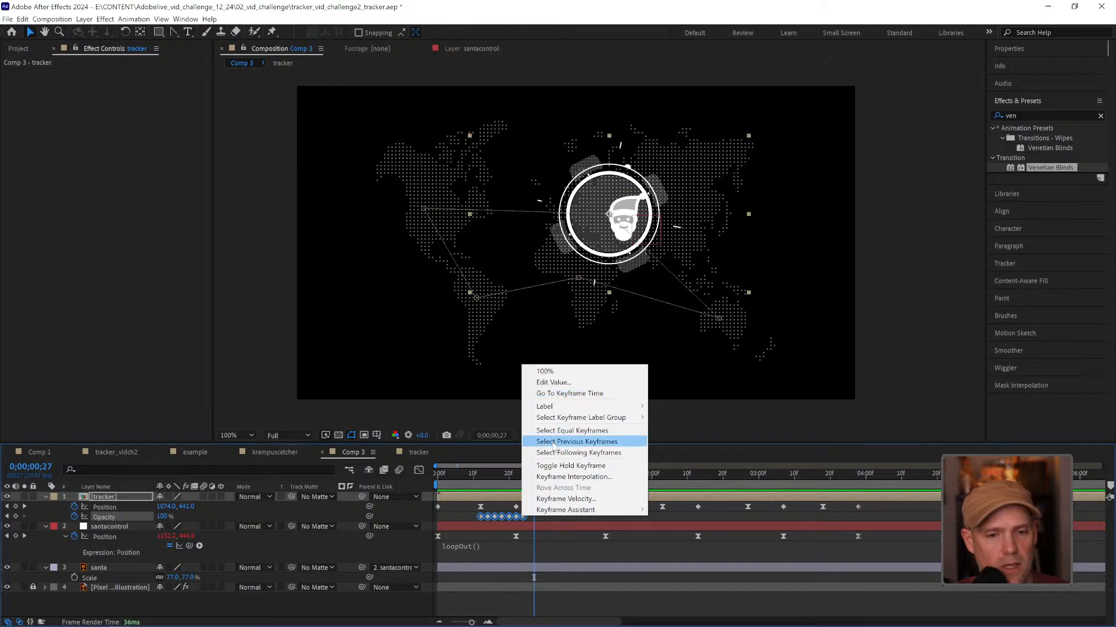
{"action": "left_click", "coordinate": [570, 466]}
{"action": "key", "text": "space"}
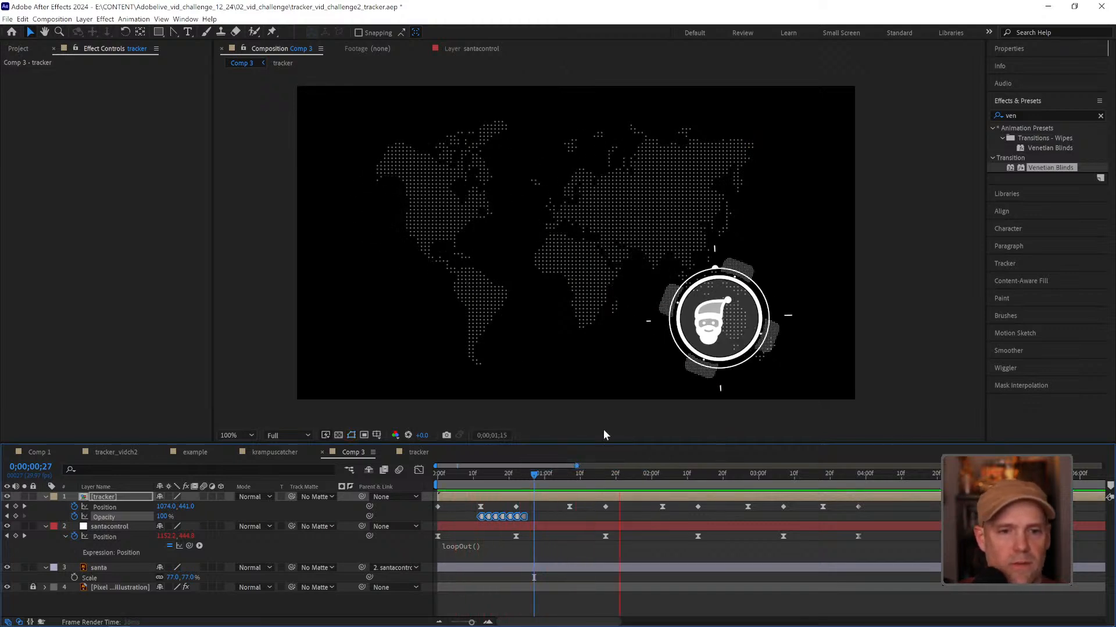
Step: Copy the tracker's Opacity hold keyframes to 0;00;01;07, 0;00;02;03, 0;00;02;27 and 0;00;03;18, and preview the animation
{"action": "left_click", "coordinate": [570, 474]}
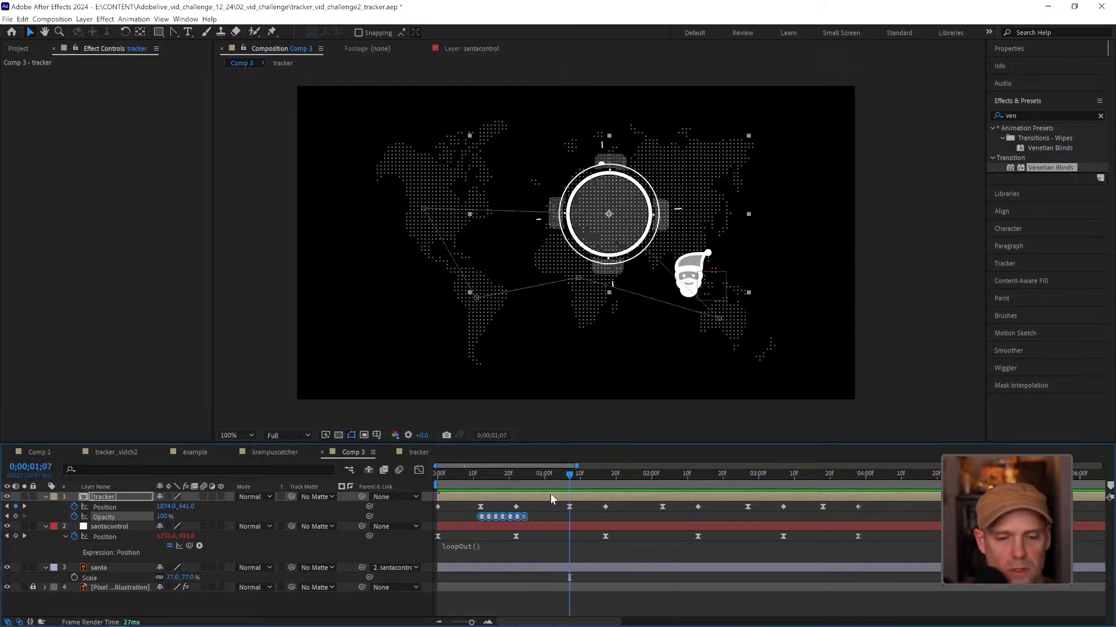
{"action": "key", "text": "ctrl+v"}
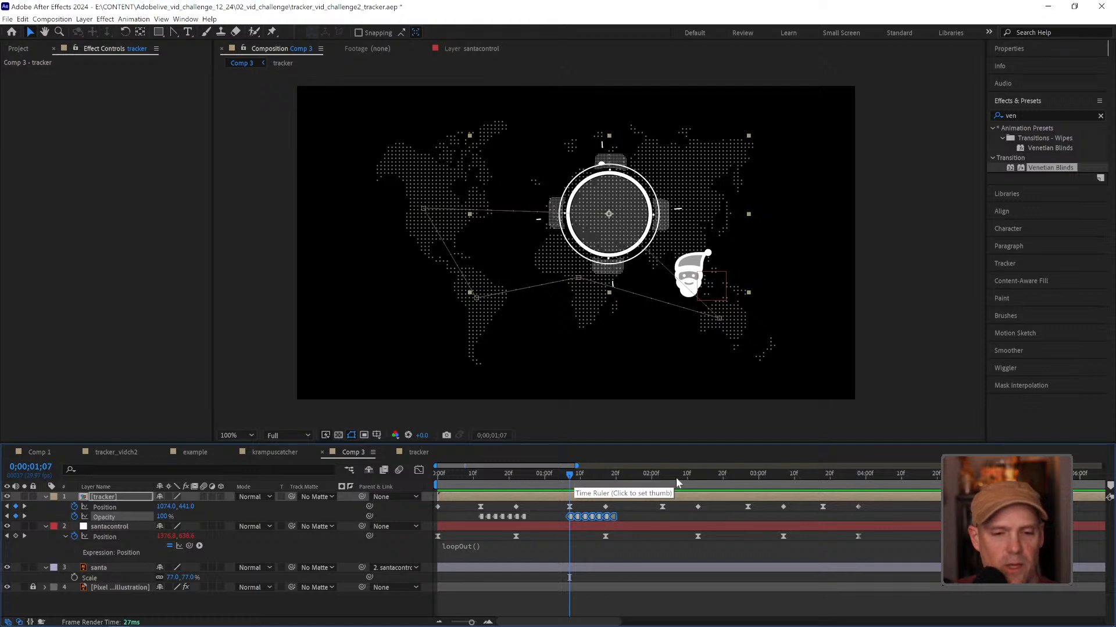
{"action": "left_click", "coordinate": [662, 478]}
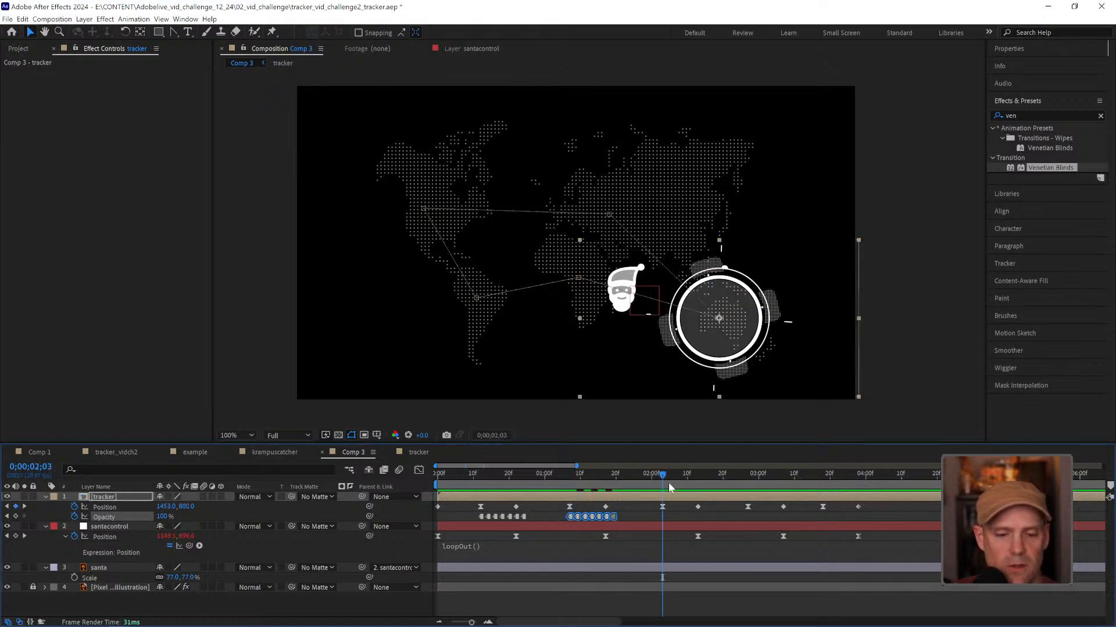
{"action": "key", "text": "ctrl+v"}
{"action": "left_click", "coordinate": [749, 476]}
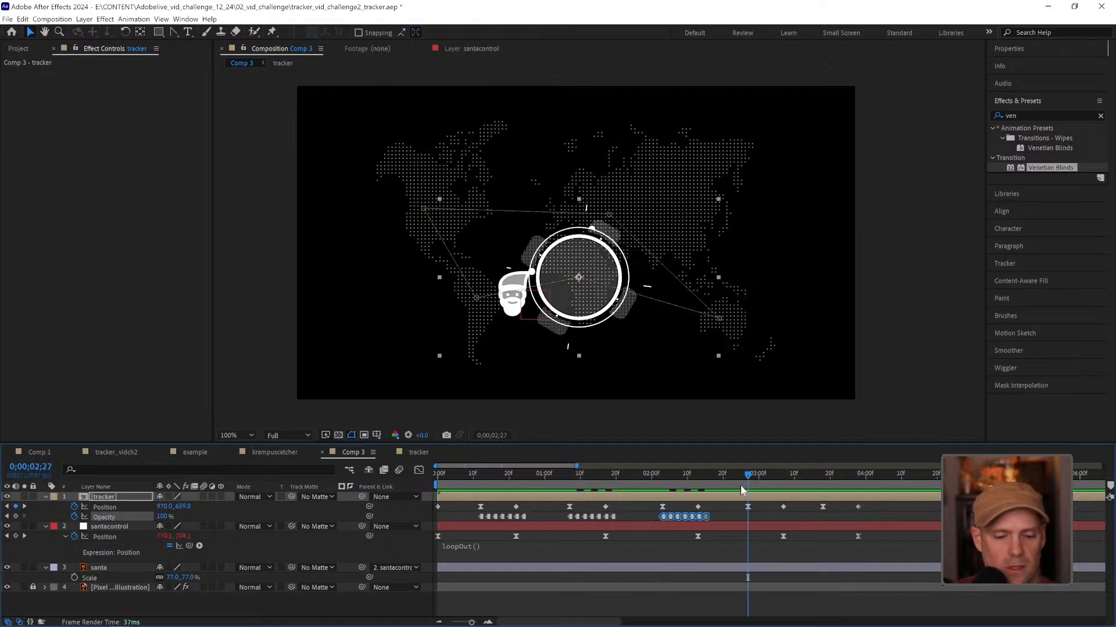
{"action": "key", "text": "ctrl+v"}
{"action": "left_click", "coordinate": [824, 477]}
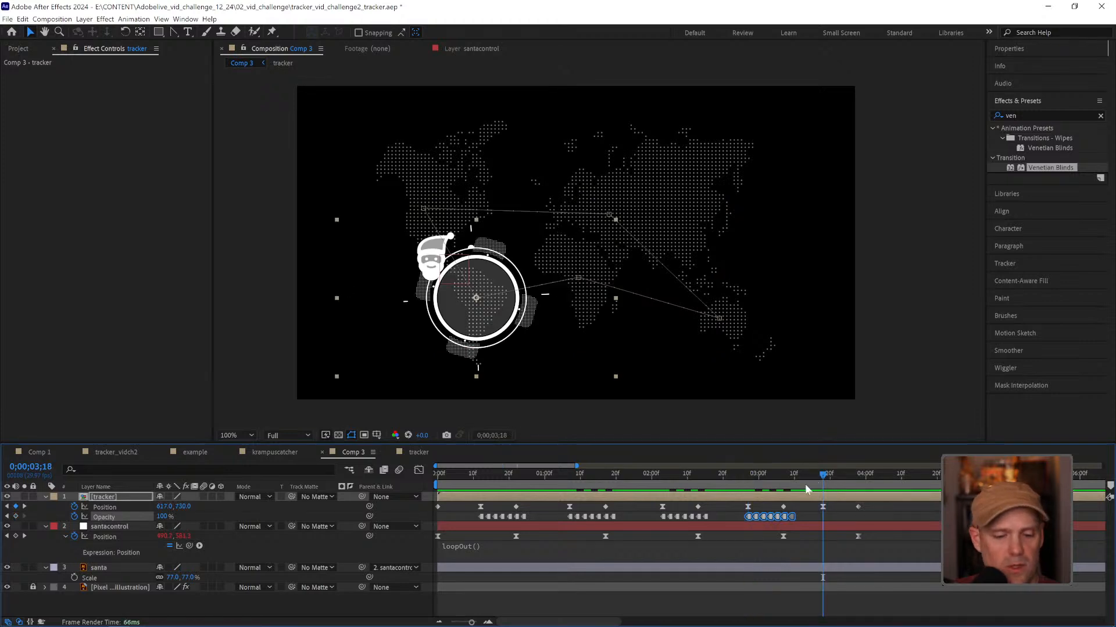
{"action": "key", "text": "ctrl+v"}
{"action": "key", "text": "space"}
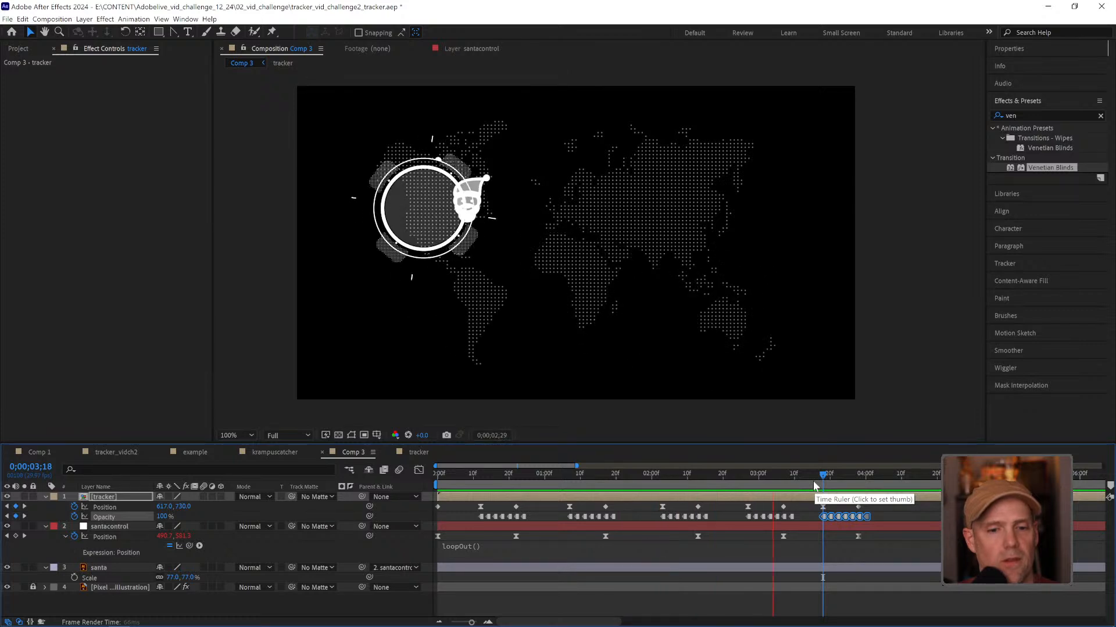
Step: Apply Easy Ease to all of the tracker's Position keyframes and preview the motion
{"action": "left_click_drag", "start_coordinate": [878, 504], "coordinate": [429, 514]}
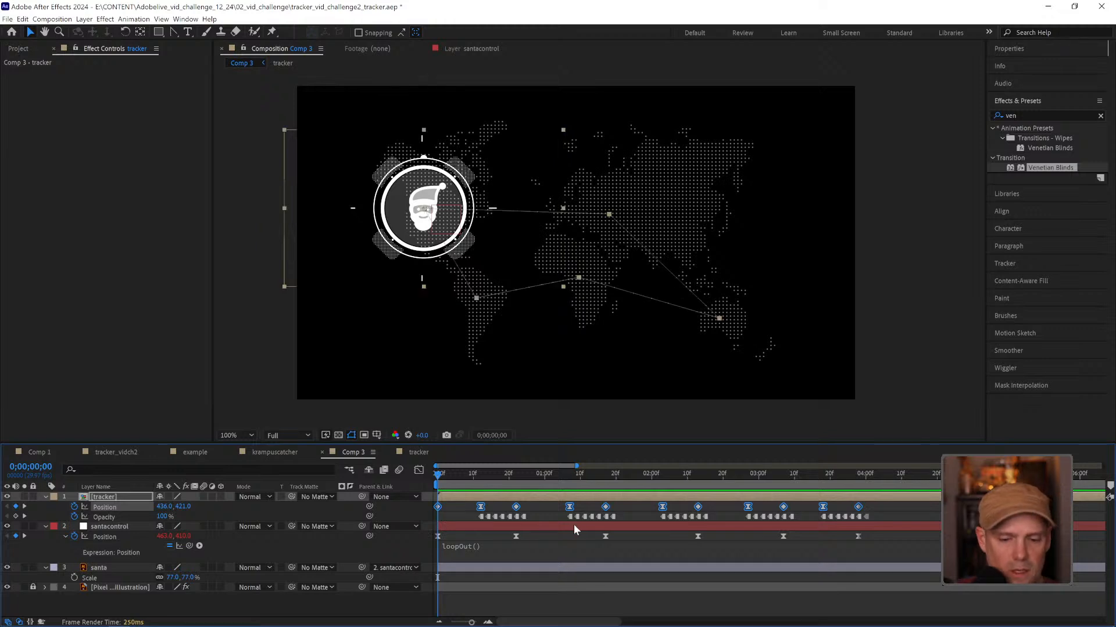
{"action": "key", "text": "F9"}
{"action": "key", "text": "space"}
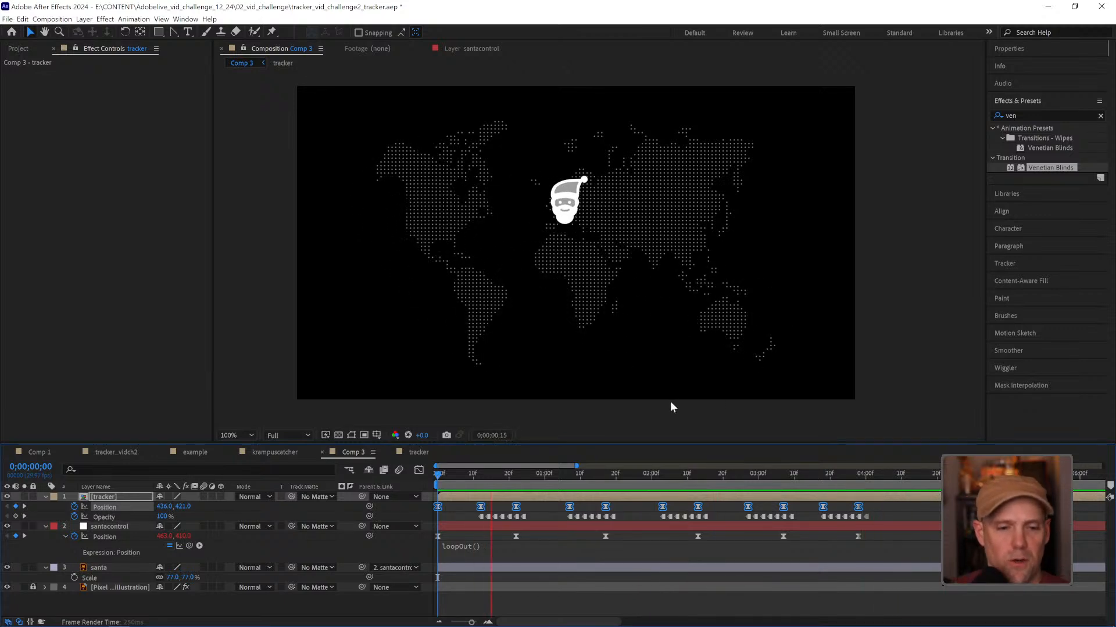
{"action": "key", "text": "space"}
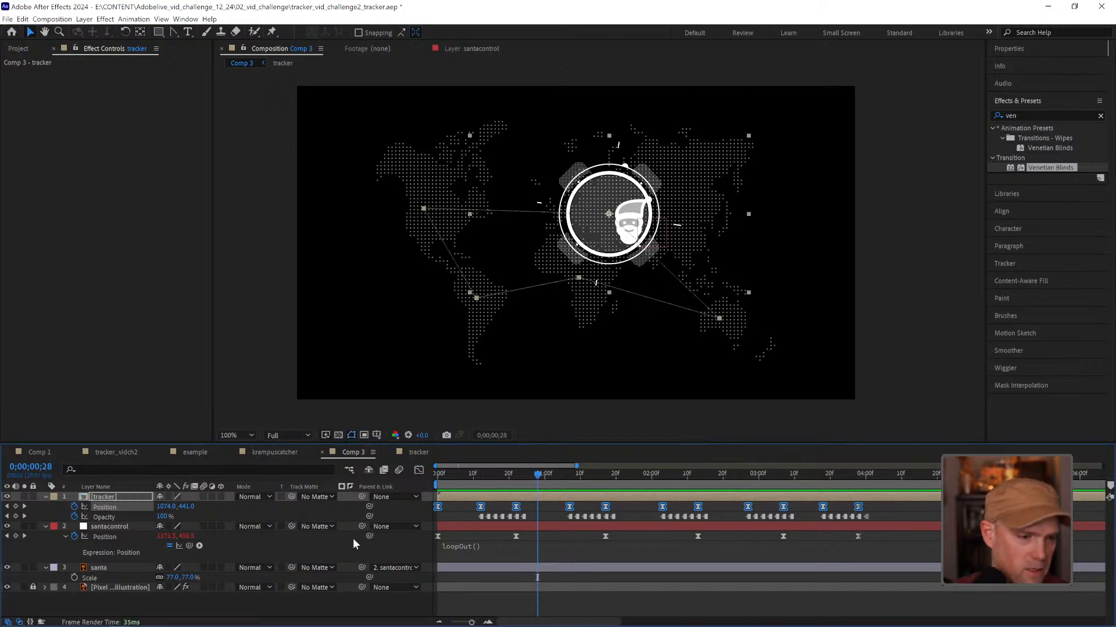
Step: Add a loopOut() expression to the tracker's Position property
{"action": "left_click", "coordinate": [650, 552]}
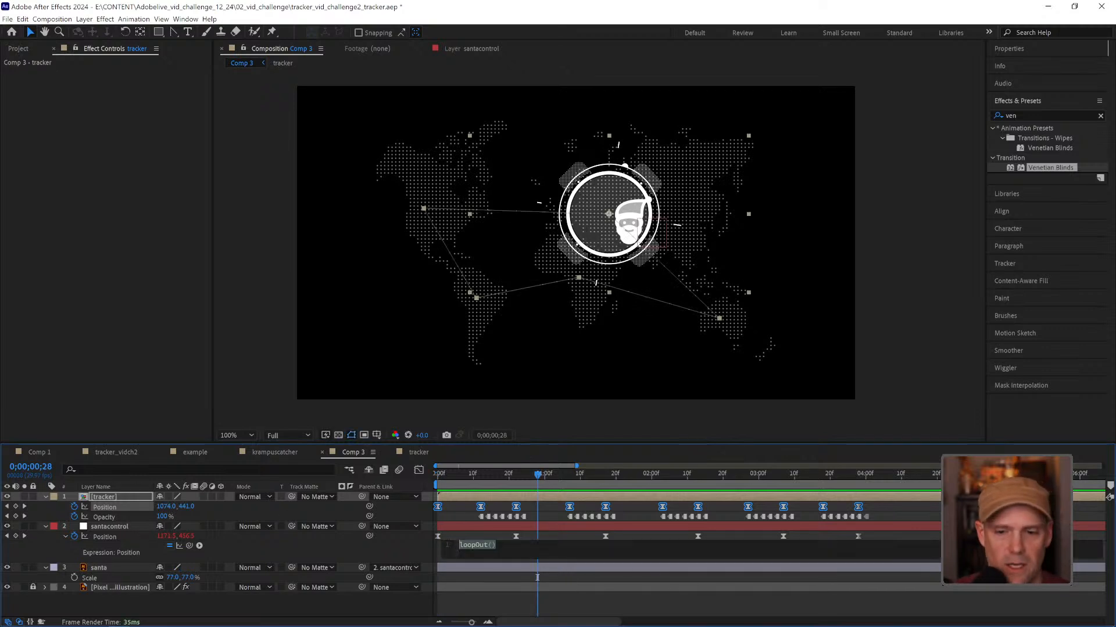
{"action": "left_click", "coordinate": [351, 513]}
{"action": "left_click", "coordinate": [114, 509]}
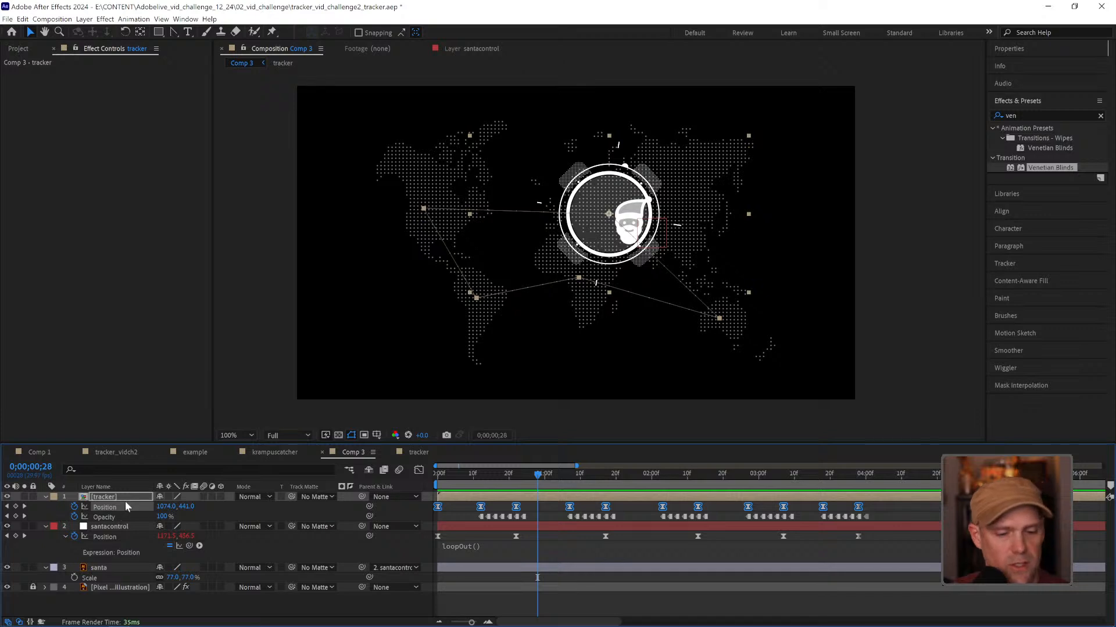
{"action": "key", "text": "alt+shift+equal"}
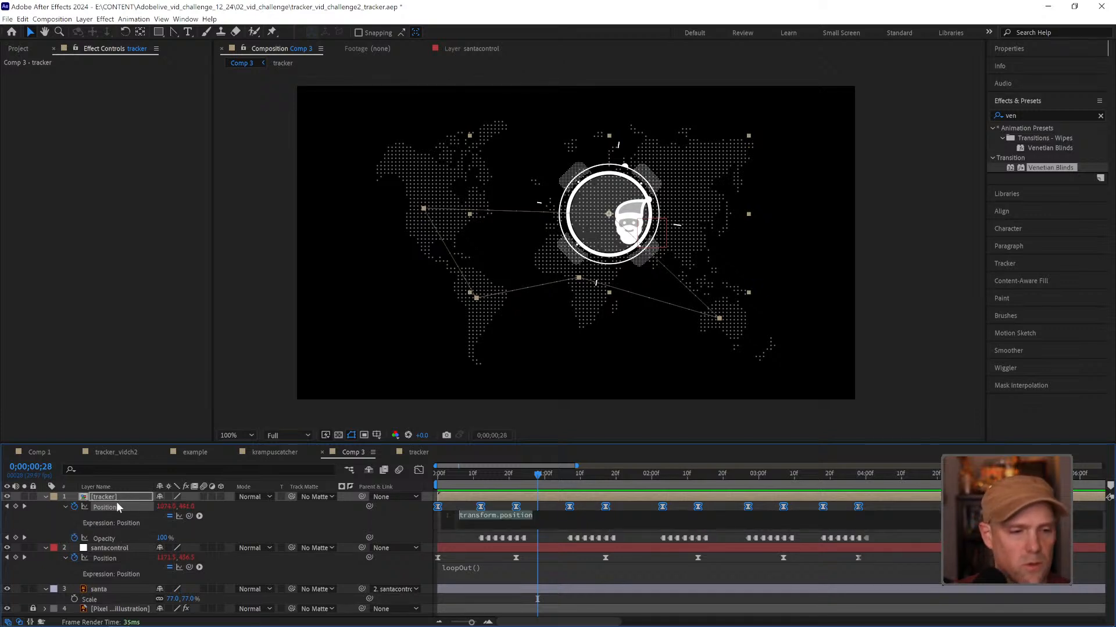
{"action": "type", "text": "loop"}
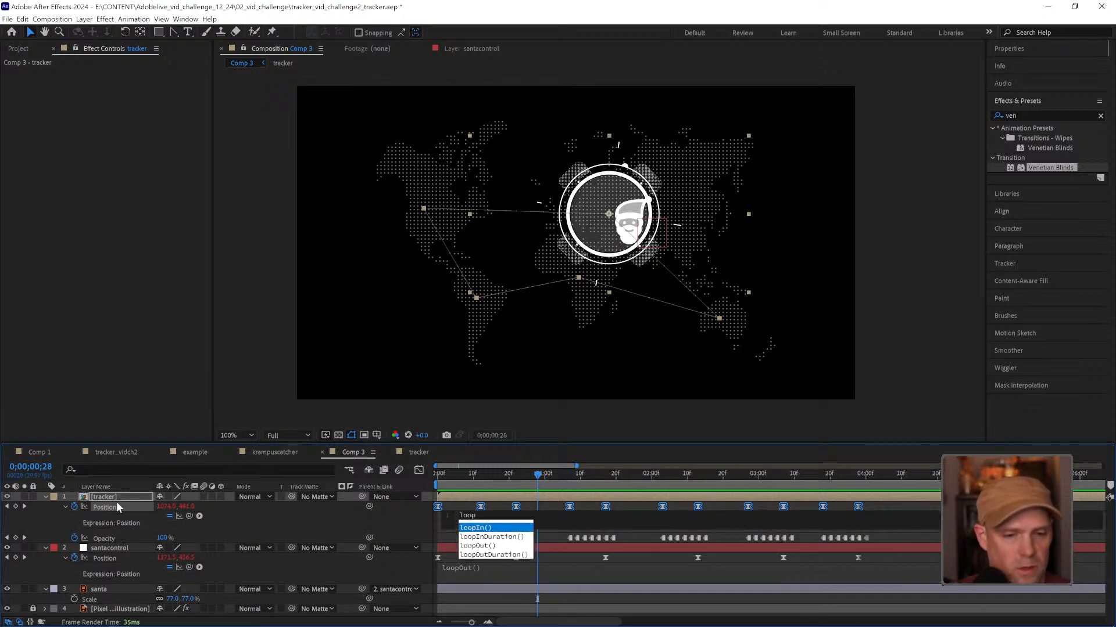
{"action": "left_click", "coordinate": [497, 547]}
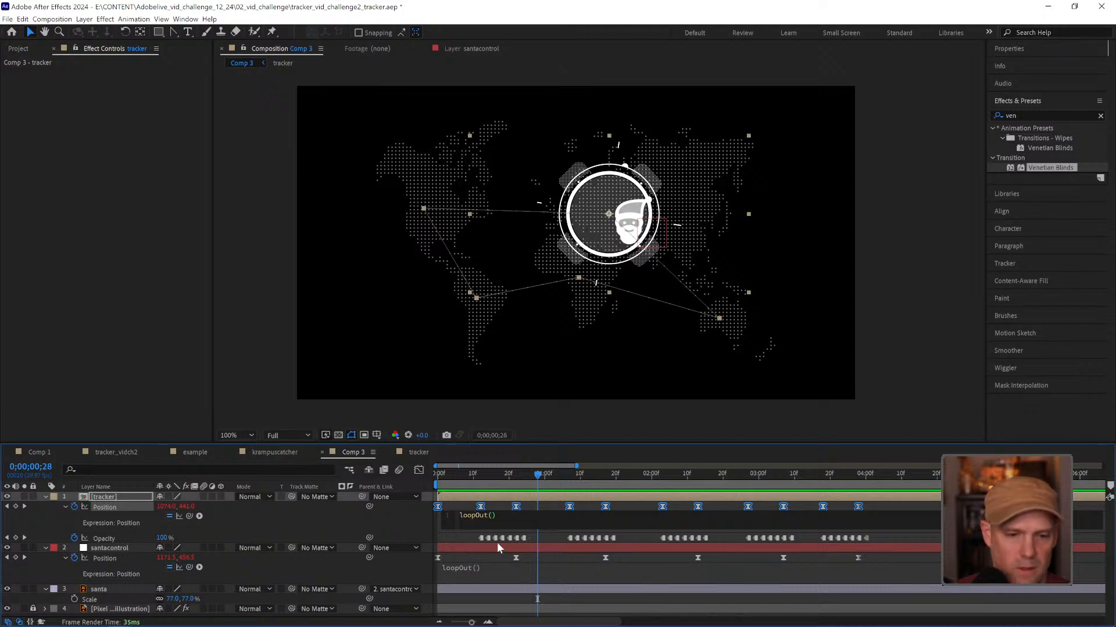
{"action": "key", "text": "KP_Enter"}
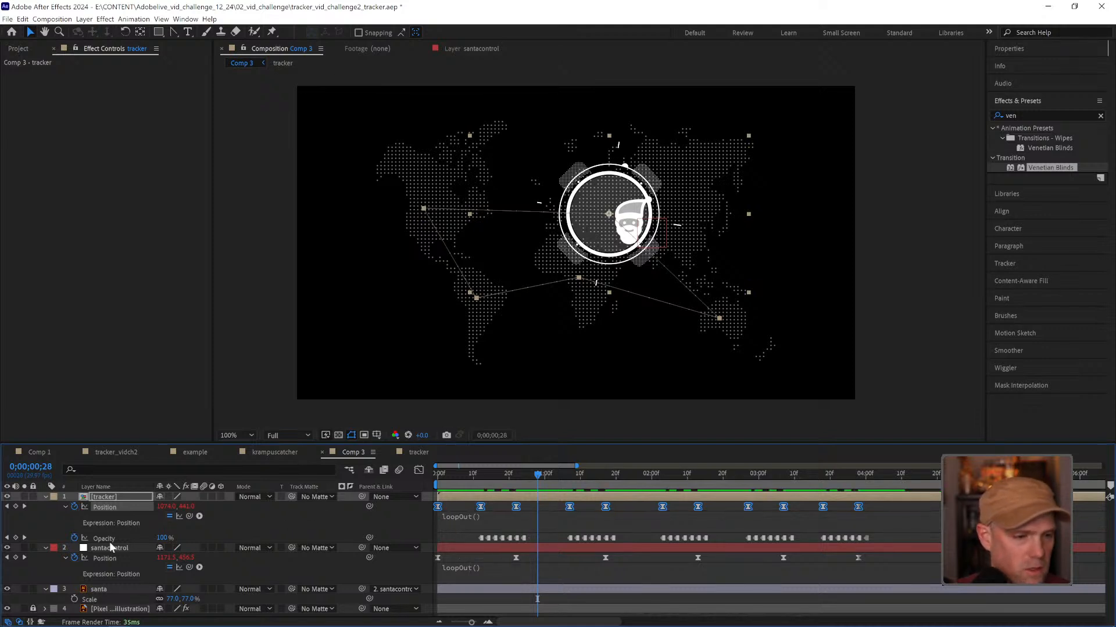
Step: Add a loopOutDuration() expression to the tracker's Opacity property and preview the loop
{"action": "left_click", "coordinate": [110, 539]}
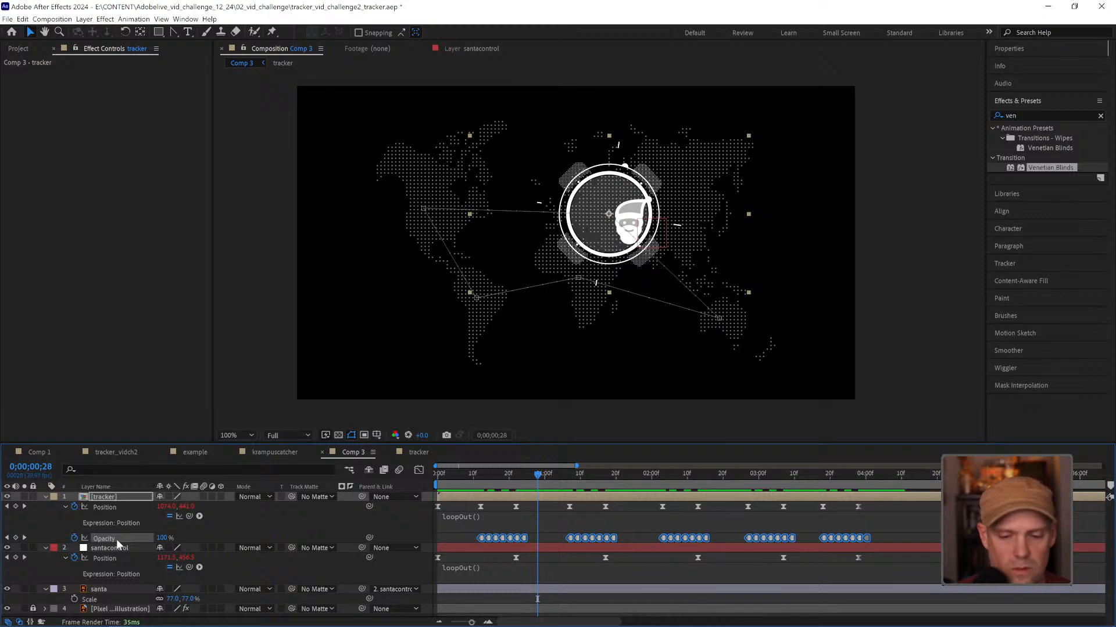
{"action": "key", "text": "alt+shift+equal"}
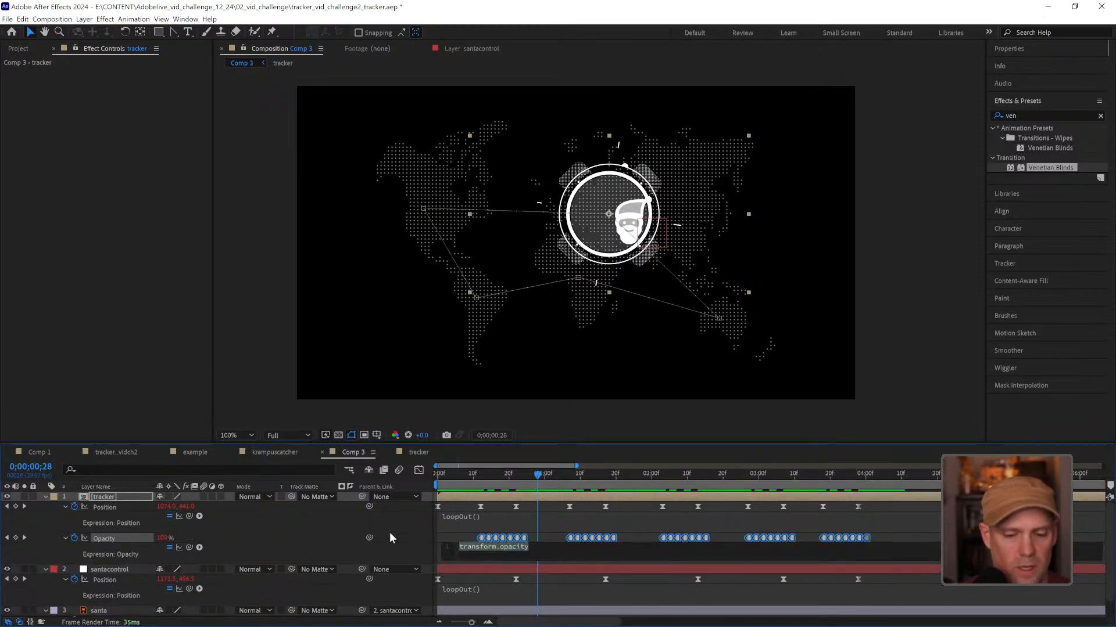
{"action": "type", "text": "loo"}
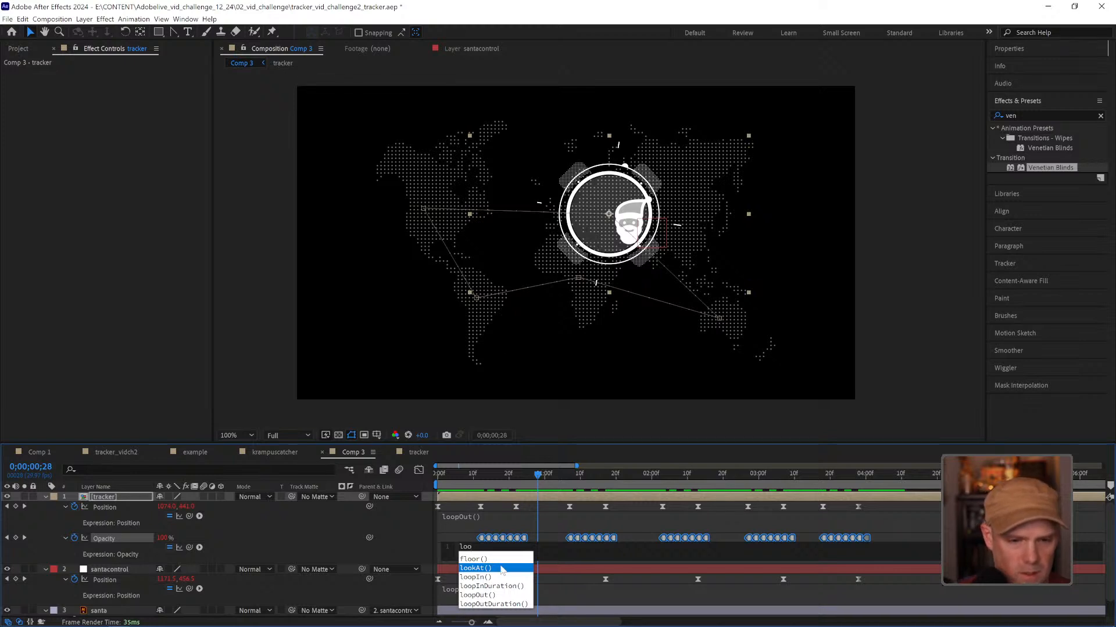
{"action": "left_click", "coordinate": [504, 605]}
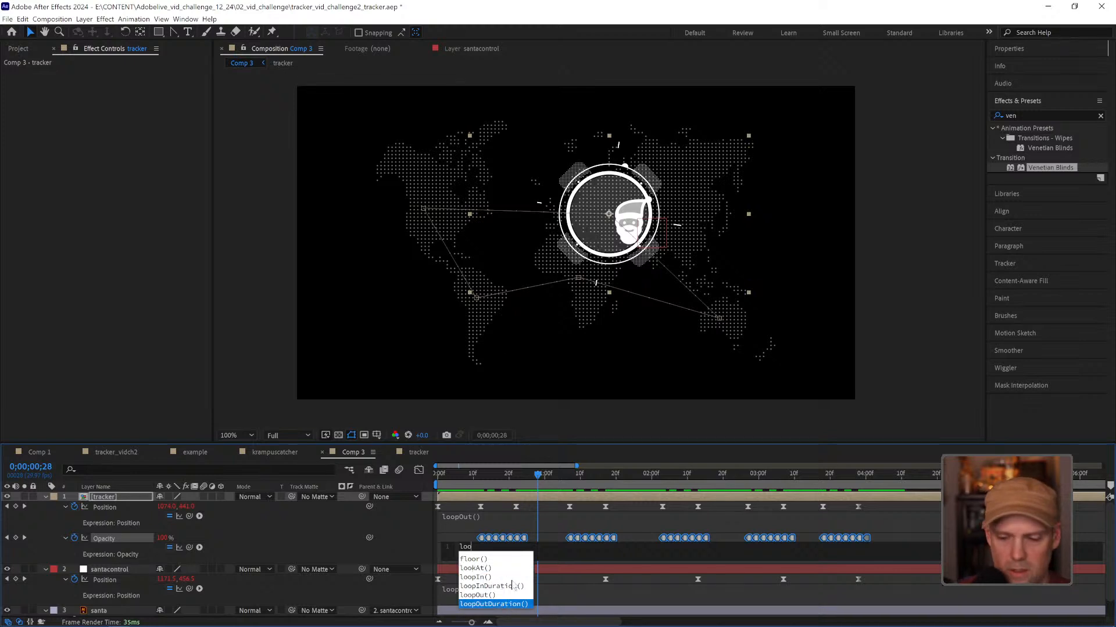
{"action": "key", "text": "Return"}
{"action": "key", "text": "KP_Enter"}
{"action": "key", "text": "space"}
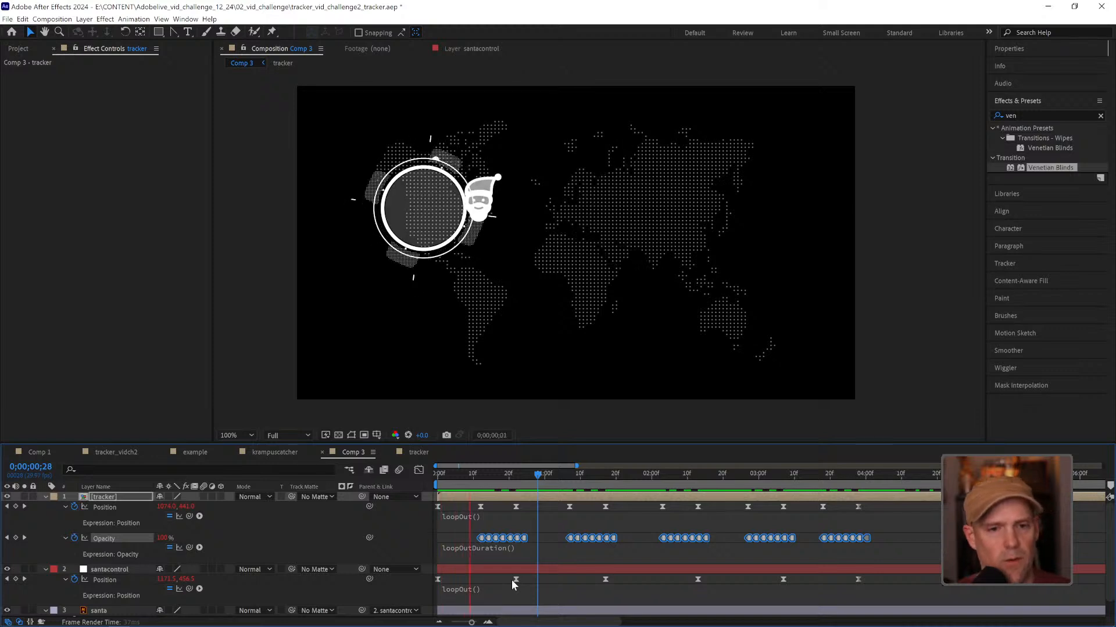
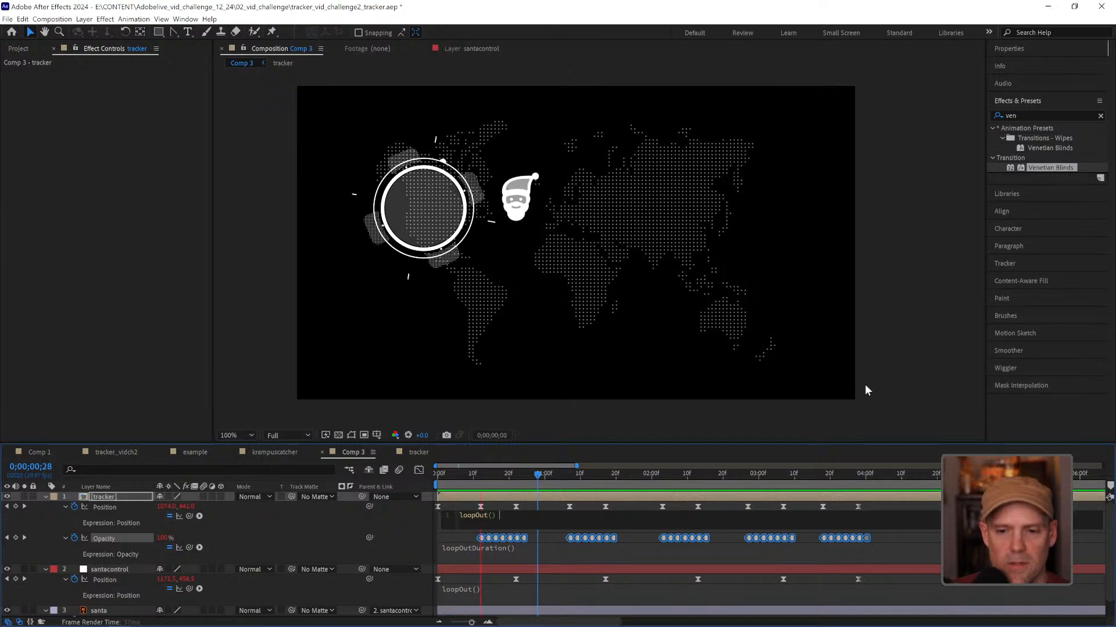
Step: Set the composition view's magnification to Fit up to 100% and preview the looping animation
{"action": "left_click", "coordinate": [890, 387]}
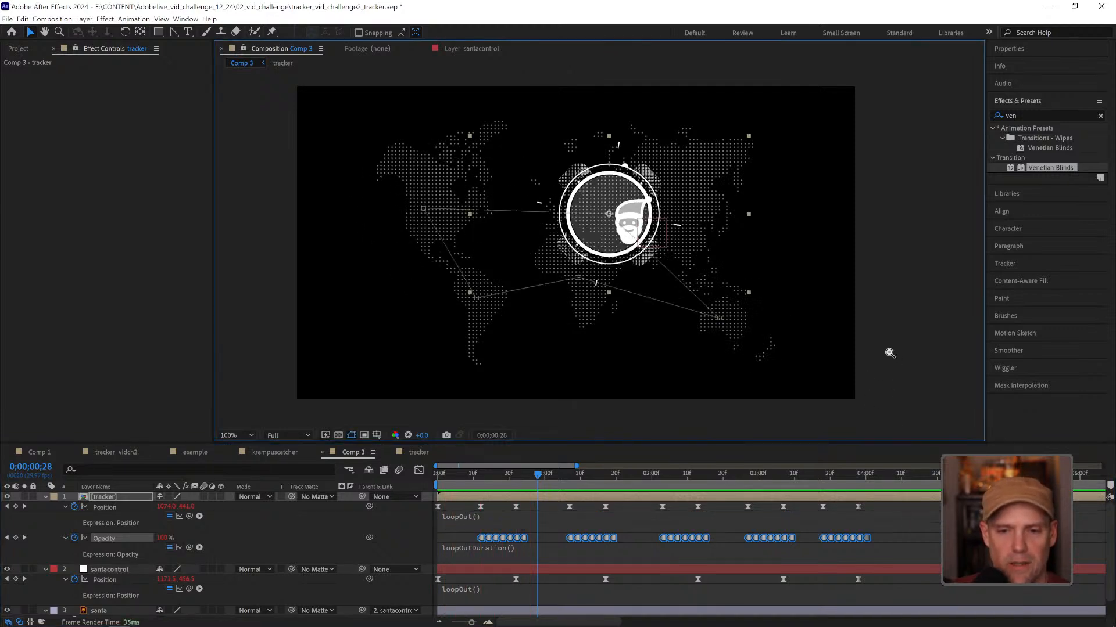
{"action": "key", "text": "z"}
{"action": "left_click", "coordinate": [889, 353], "text": "alt"}
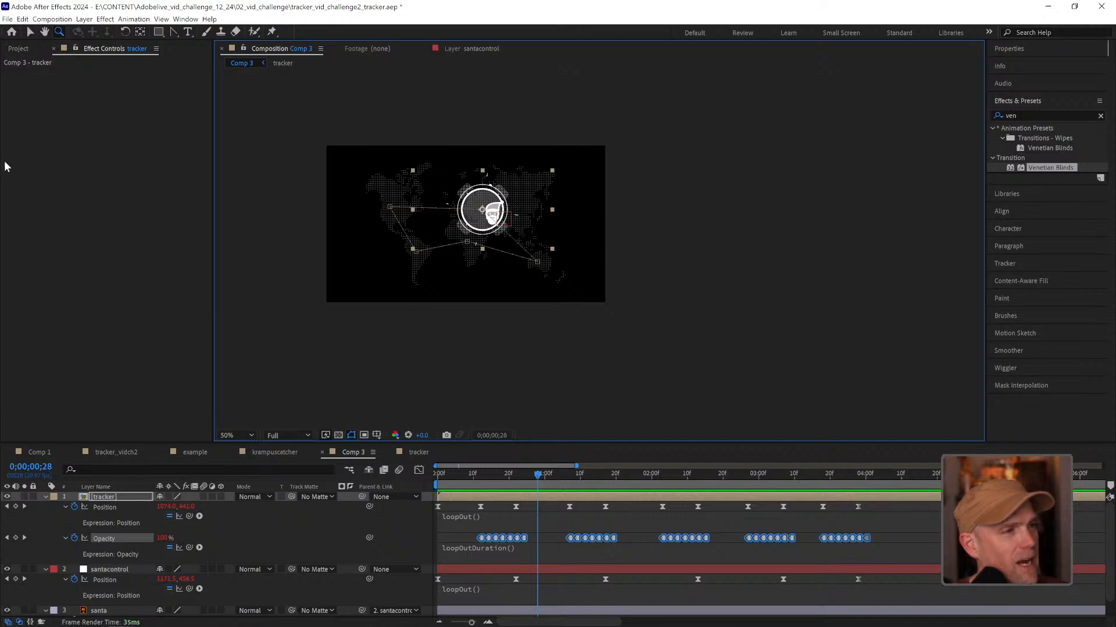
{"action": "left_click", "coordinate": [751, 390]}
{"action": "left_click", "coordinate": [614, 262], "text": "alt"}
{"action": "left_click", "coordinate": [614, 262], "text": "alt"}
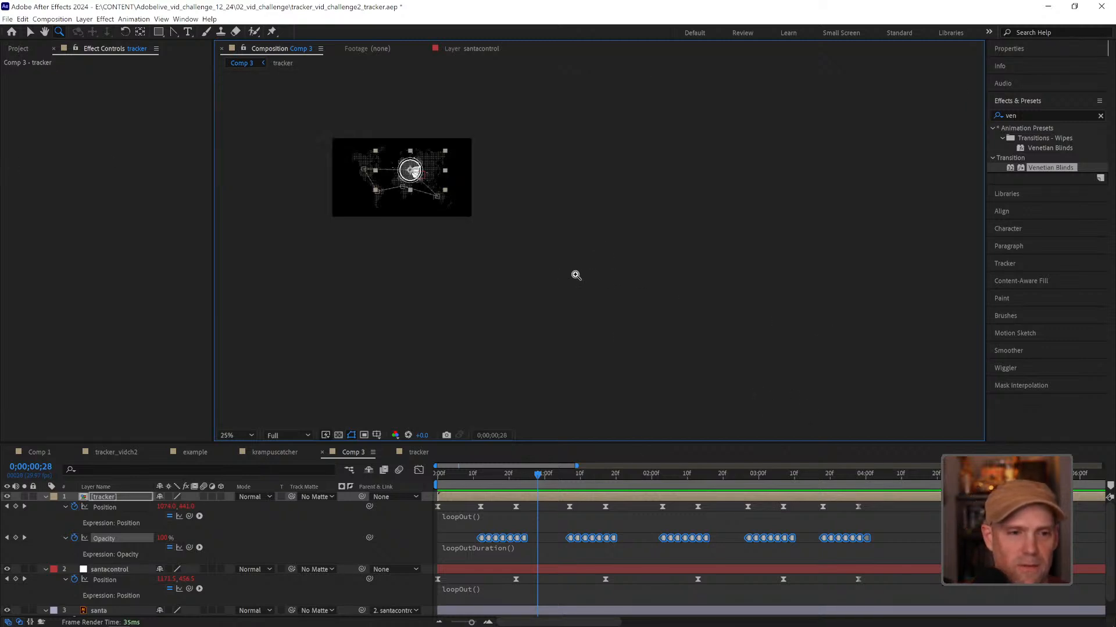
{"action": "left_click_drag", "start_coordinate": [551, 232], "coordinate": [755, 327]}
{"action": "left_click", "coordinate": [236, 437]}
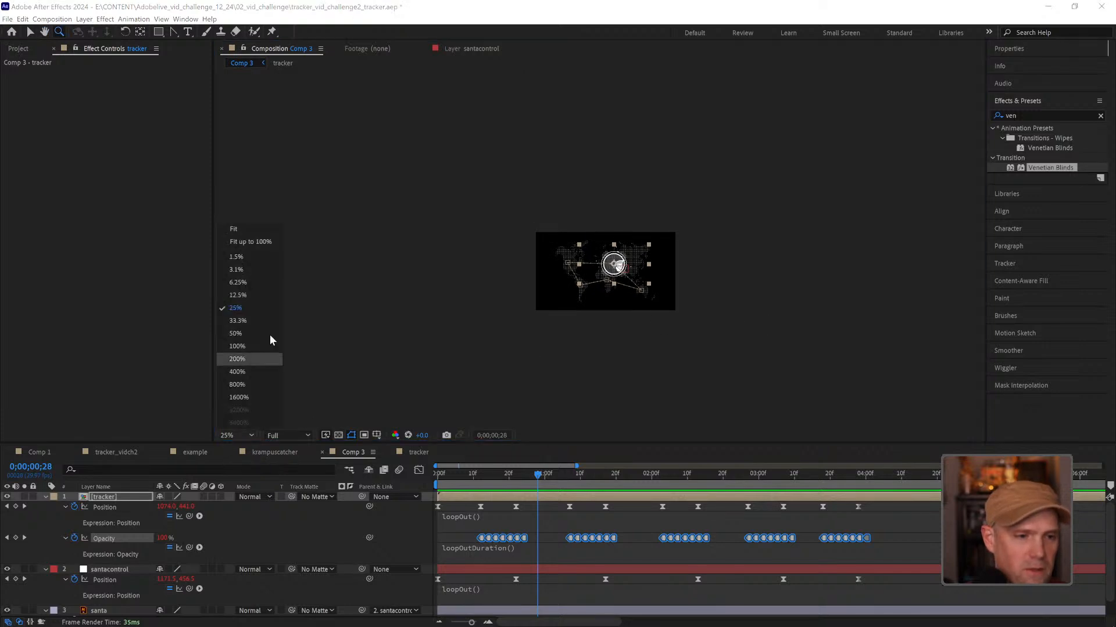
{"action": "left_click", "coordinate": [252, 241]}
{"action": "key", "text": "space"}
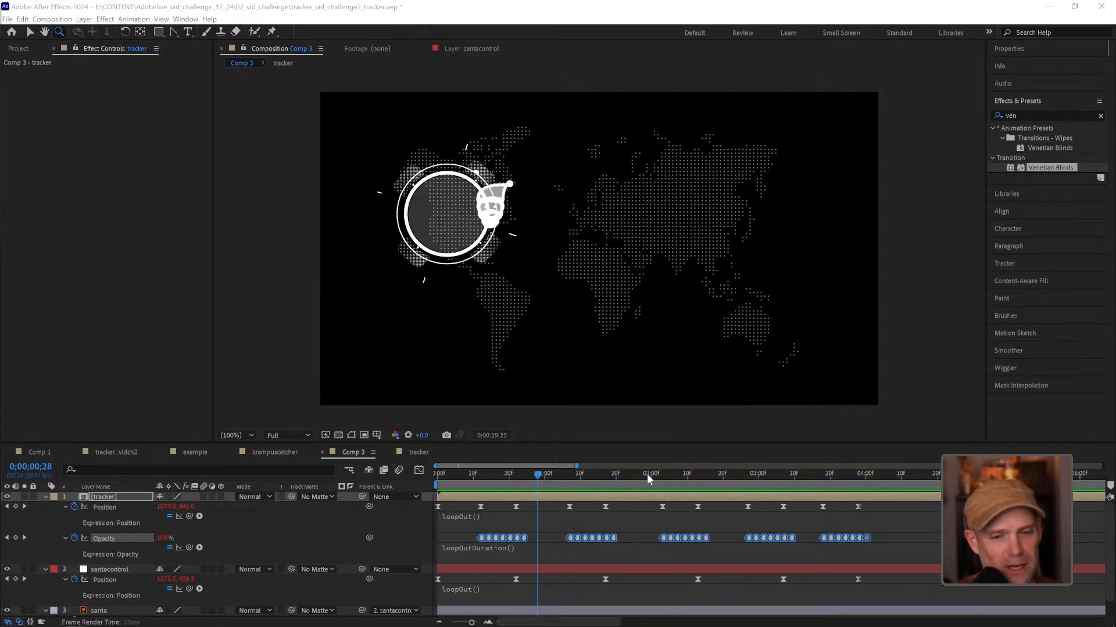
Step: Move the current time to 0;00;00;24 and collapse the properties of the tracker and santacontrol layers
{"action": "left_click", "coordinate": [522, 475]}
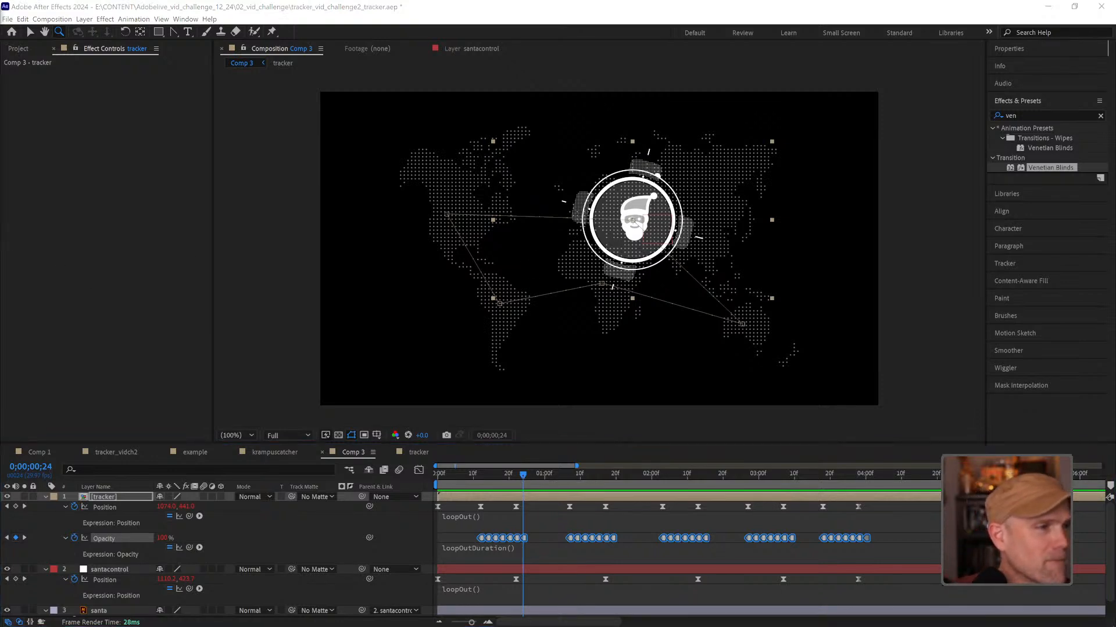
{"action": "left_click", "coordinate": [45, 497]}
{"action": "left_click", "coordinate": [45, 507]}
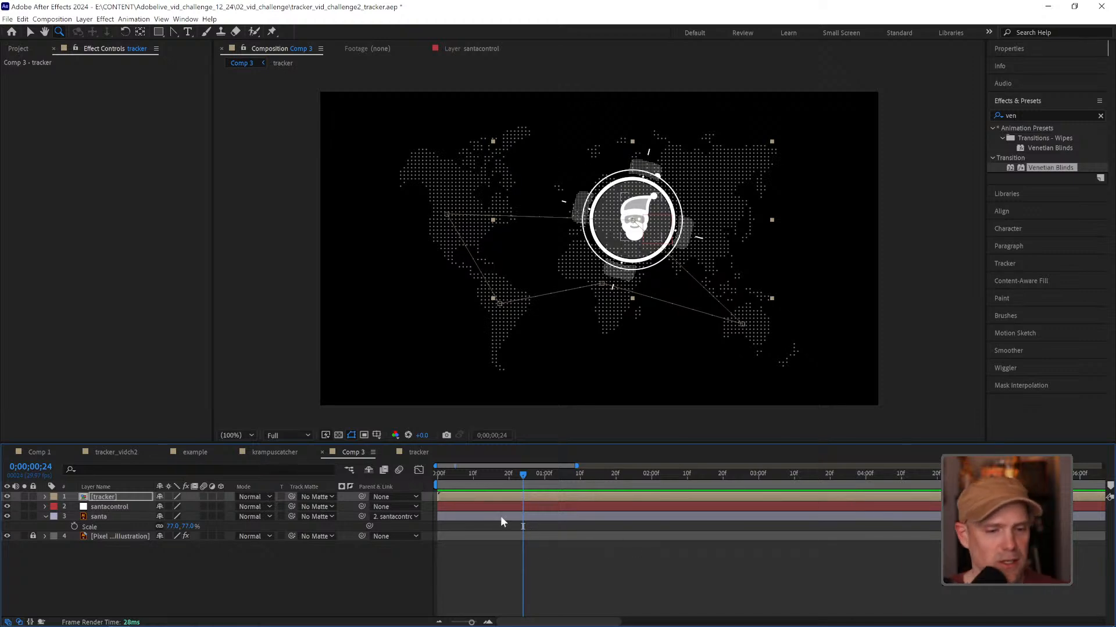
Step: Create a 1920 x 1080 deep red solid in Comp 3 and send it to the back of the layer stack
{"action": "left_click", "coordinate": [496, 566]}
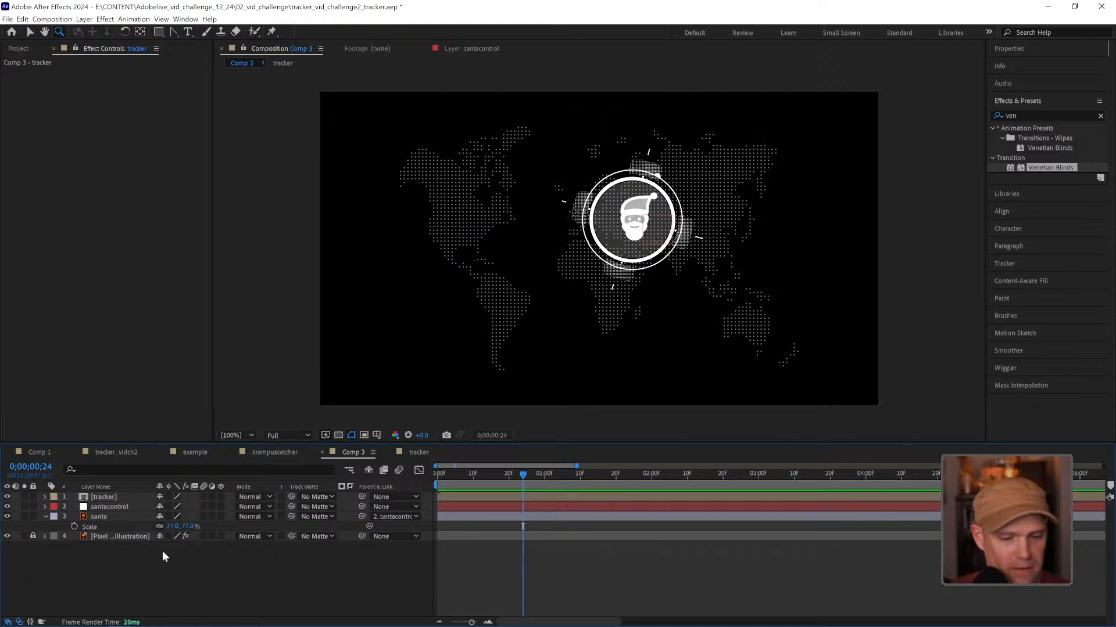
{"action": "key", "text": "ctrl+y"}
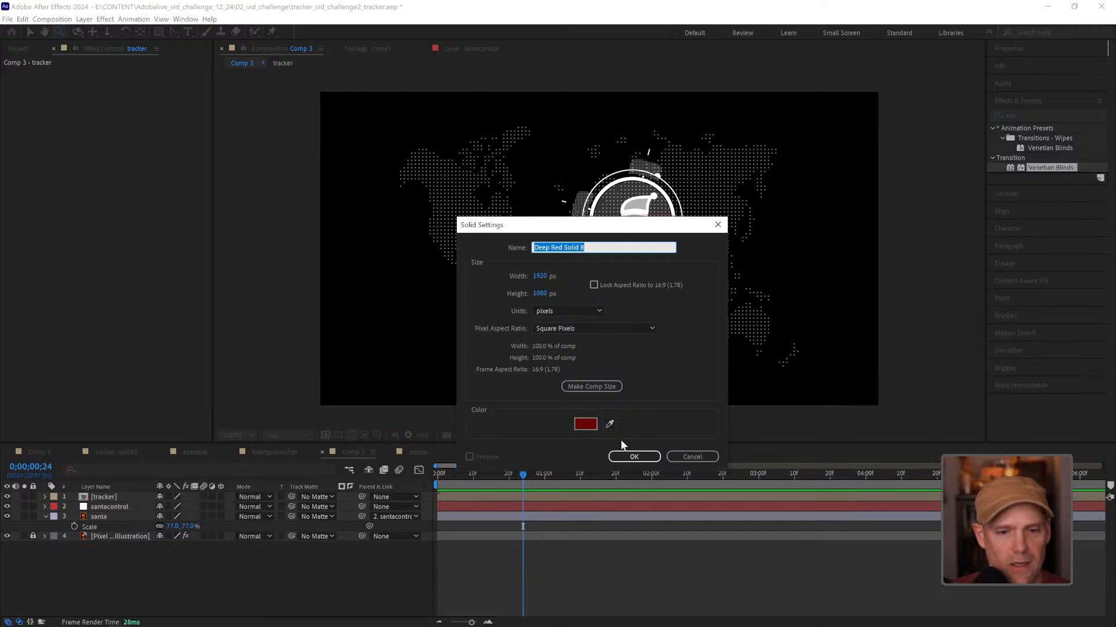
{"action": "left_click", "coordinate": [634, 456]}
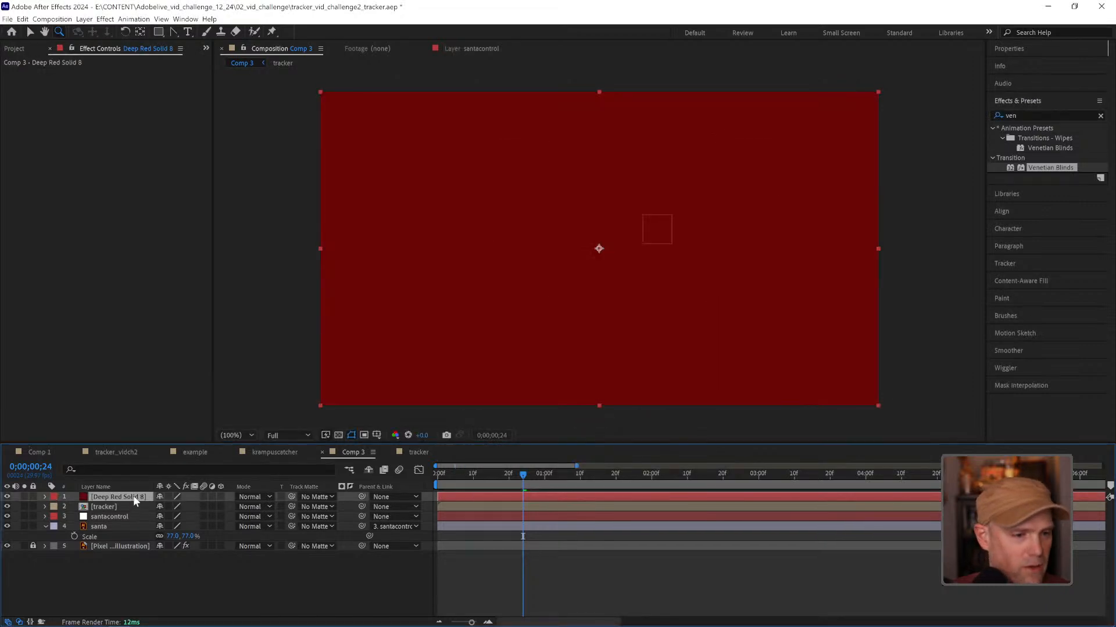
{"action": "key", "text": "ctrl+shift+bracketleft"}
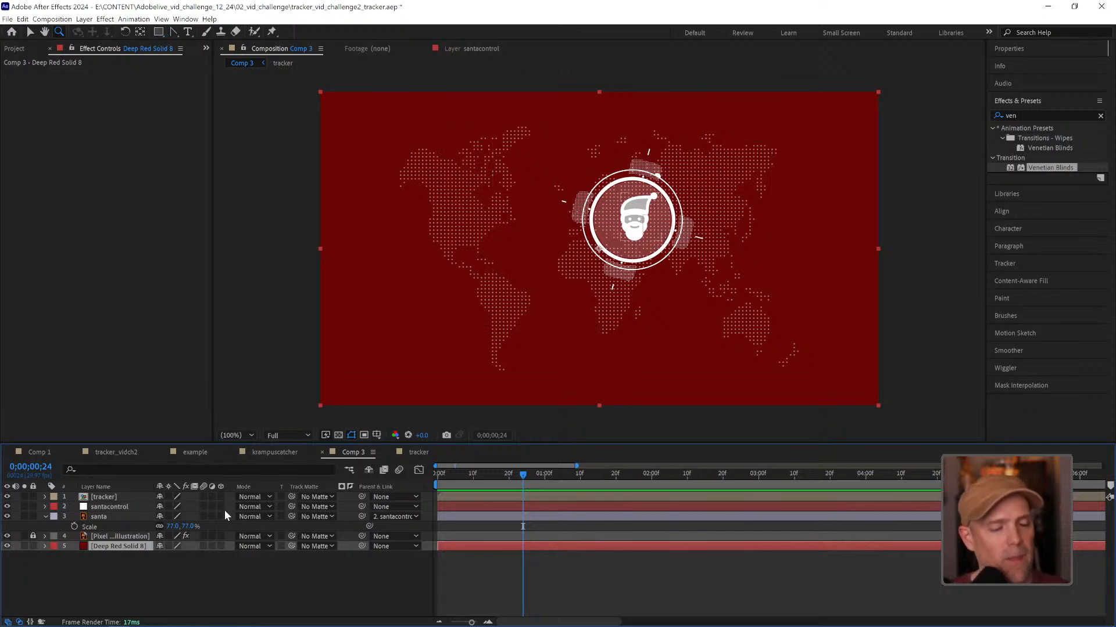
Step: Add a full-frame rectangular mask to the deep red solid and set its Mask Feather to 206 pixels
{"action": "double_click", "coordinate": [156, 31]}
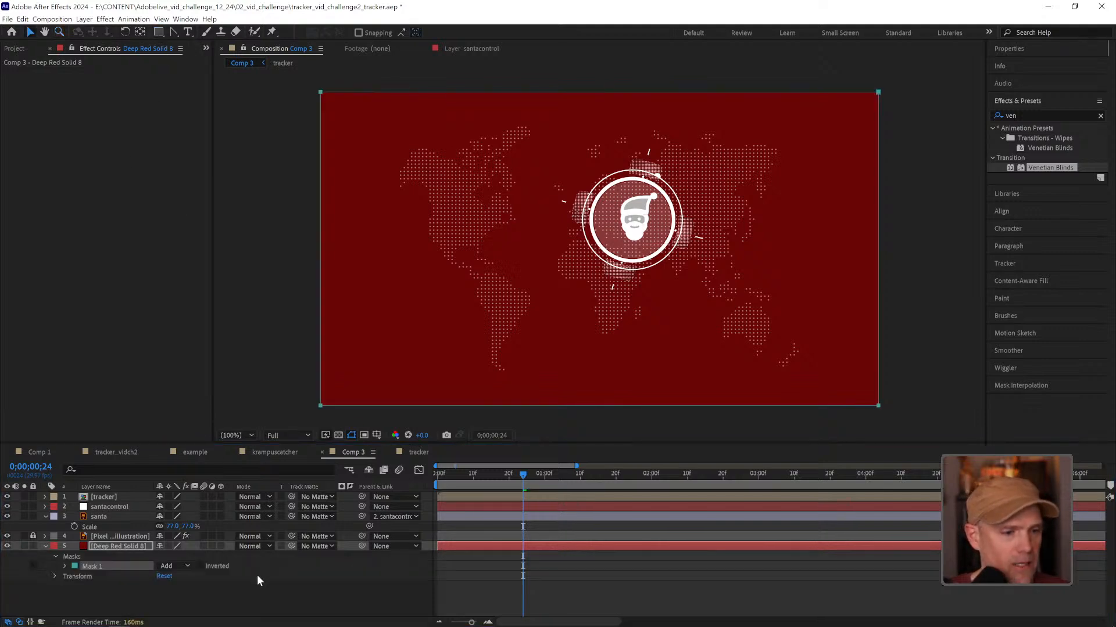
{"action": "left_click", "coordinate": [64, 567]}
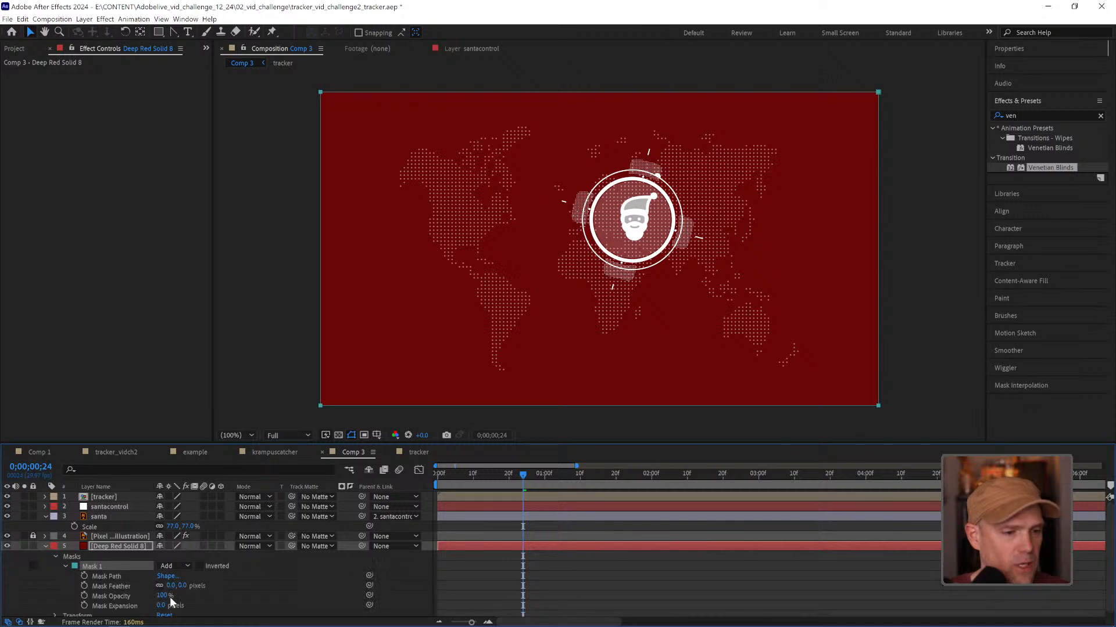
{"action": "left_click_drag", "start_coordinate": [174, 586], "coordinate": [287, 580]}
{"action": "left_click", "coordinate": [695, 588]}
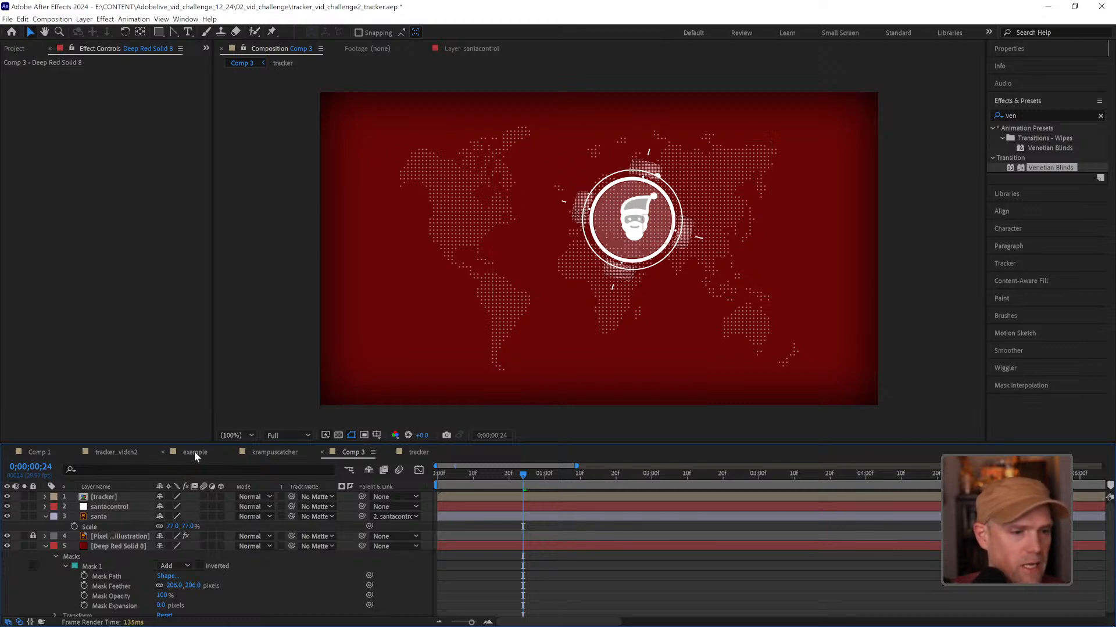
Step: Return to the start of Comp 3 and copy the snowflake and candycane1 layers into it from the tracker_vidch2 composition
{"action": "left_click_drag", "start_coordinate": [513, 483], "coordinate": [420, 479]}
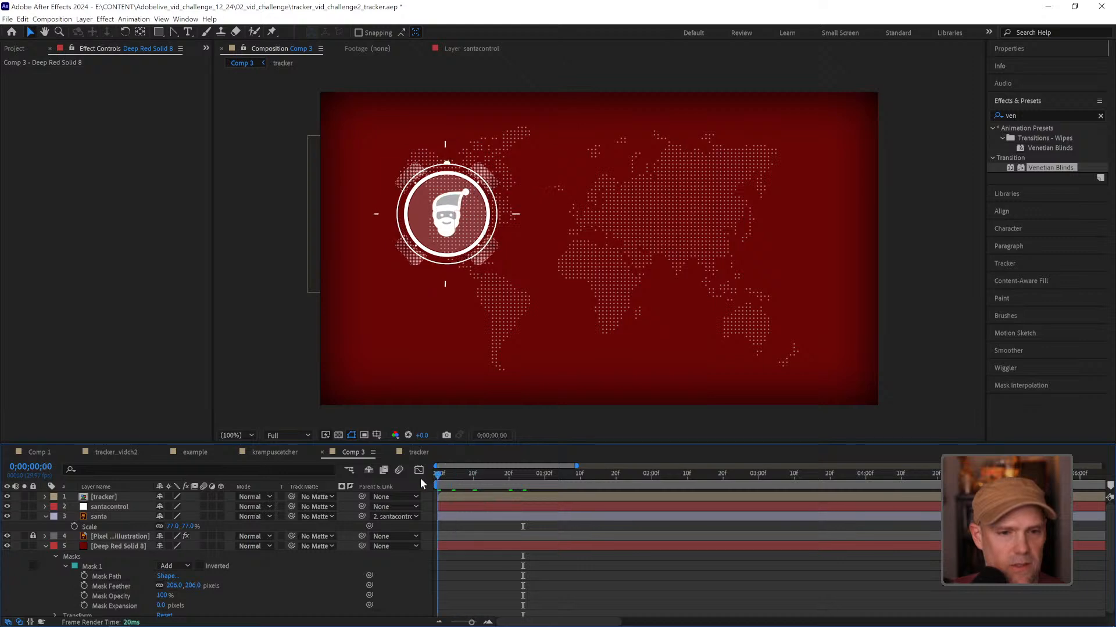
{"action": "left_click", "coordinate": [118, 452]}
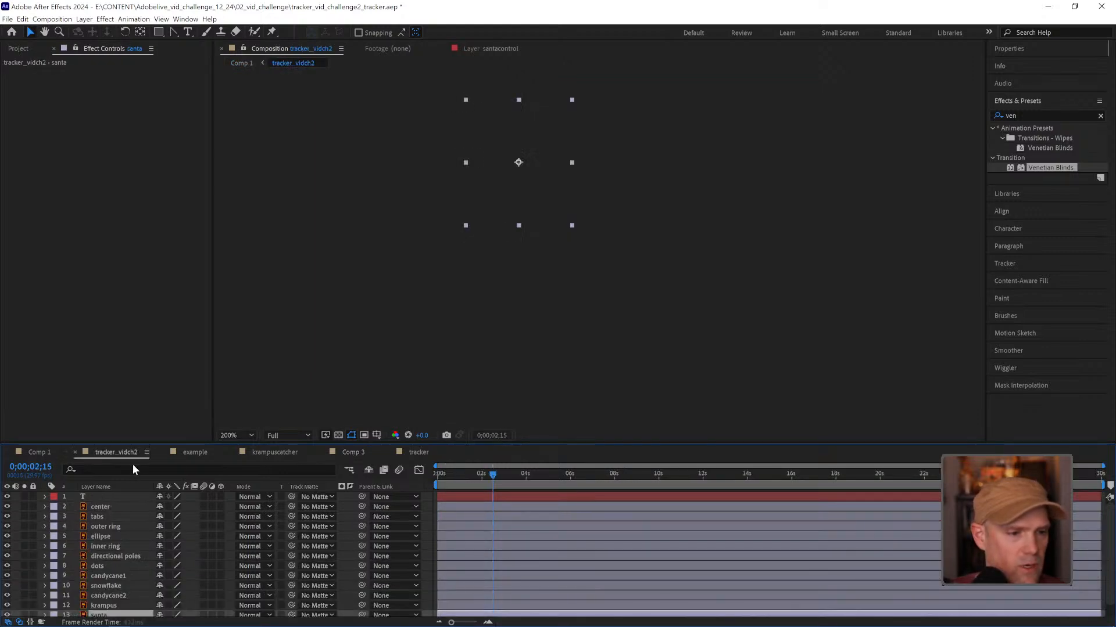
{"action": "left_click", "coordinate": [626, 272]}
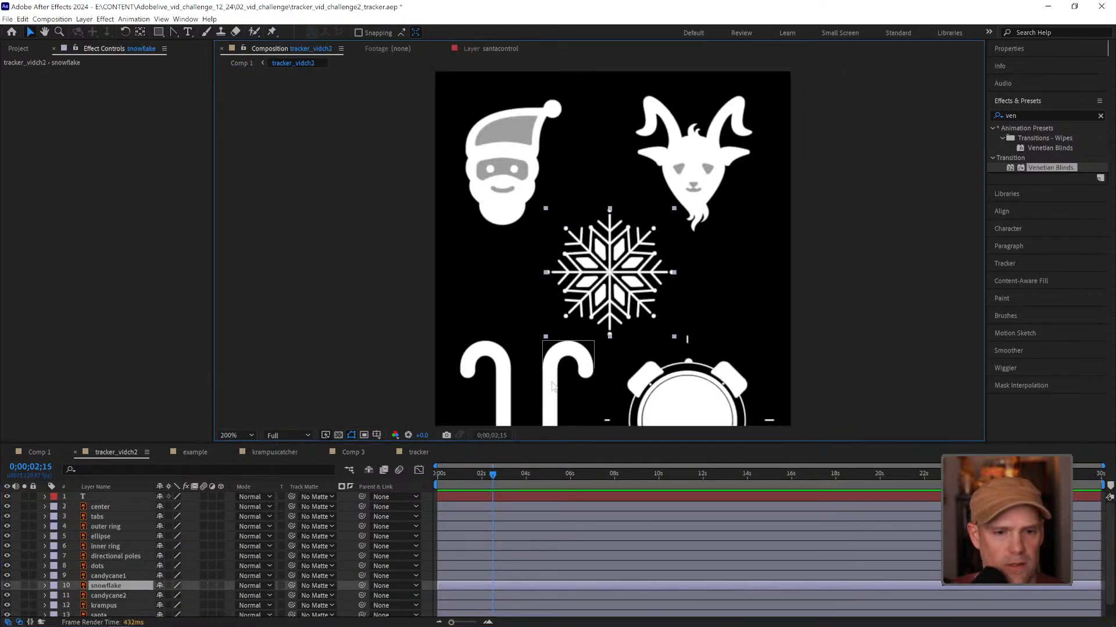
{"action": "left_click", "coordinate": [504, 390], "text": "shift"}
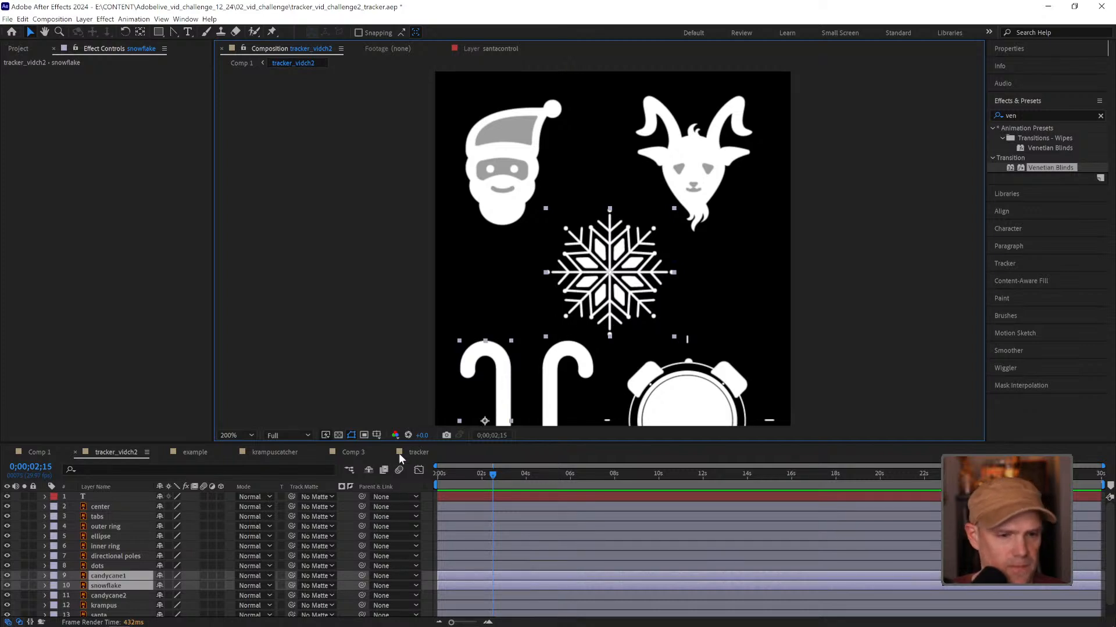
{"action": "left_click", "coordinate": [351, 452]}
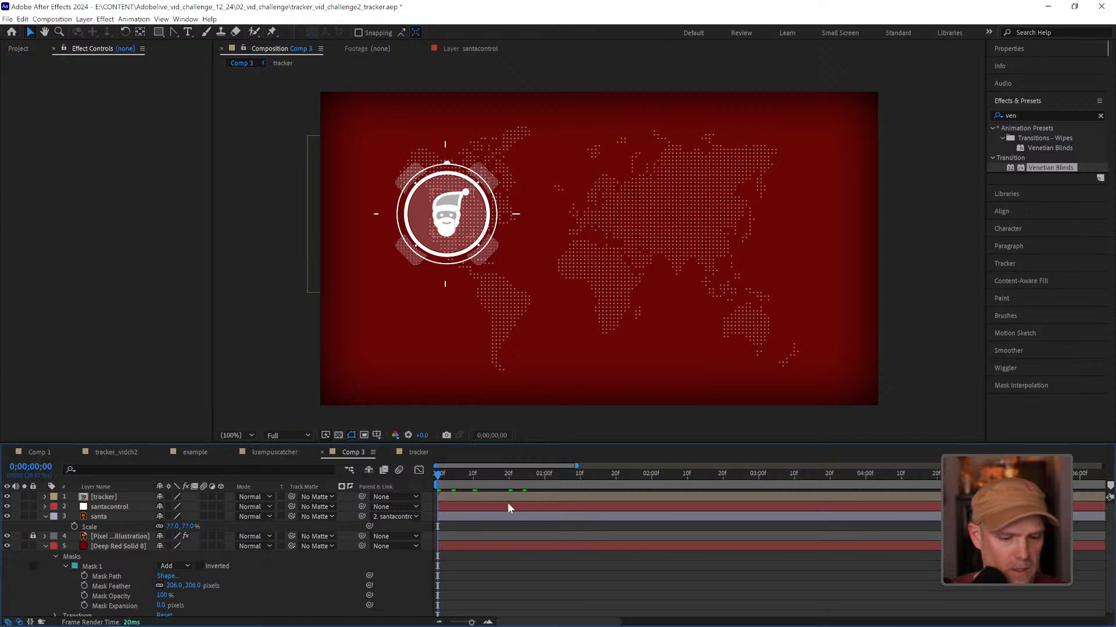
{"action": "key", "text": "ctrl+v"}
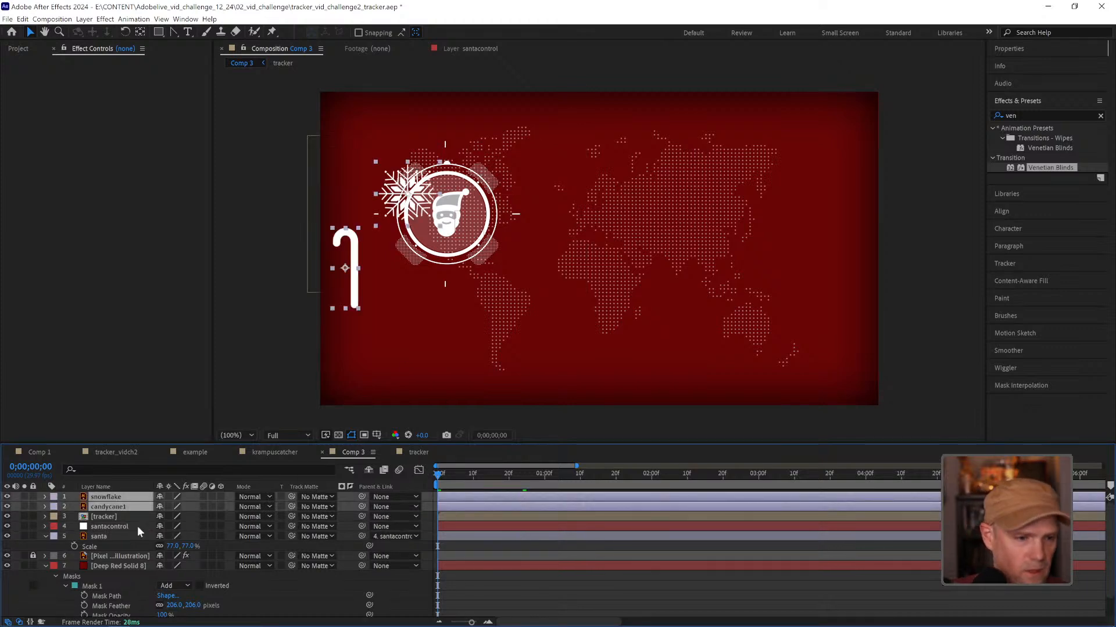
Step: Move the candy cane to the map's lower-right corner and the snowflake to the lower-left corner, scaling the snowflake down slightly
{"action": "left_click", "coordinate": [136, 526]}
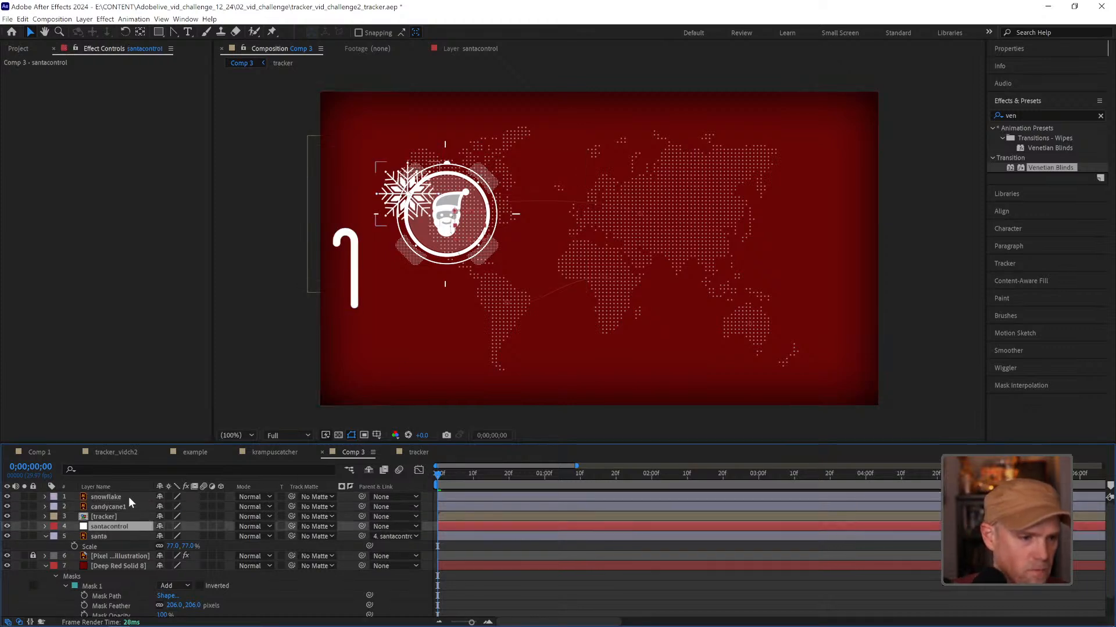
{"action": "left_click", "coordinate": [128, 507]}
{"action": "left_click_drag", "start_coordinate": [355, 298], "coordinate": [841, 354]}
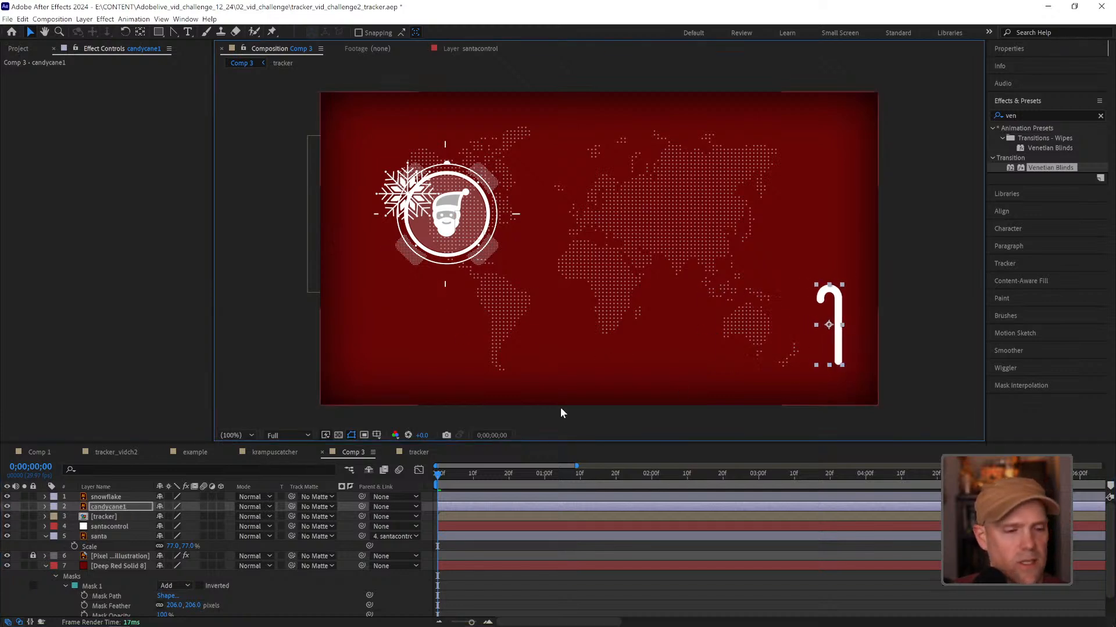
{"action": "left_click", "coordinate": [108, 496]}
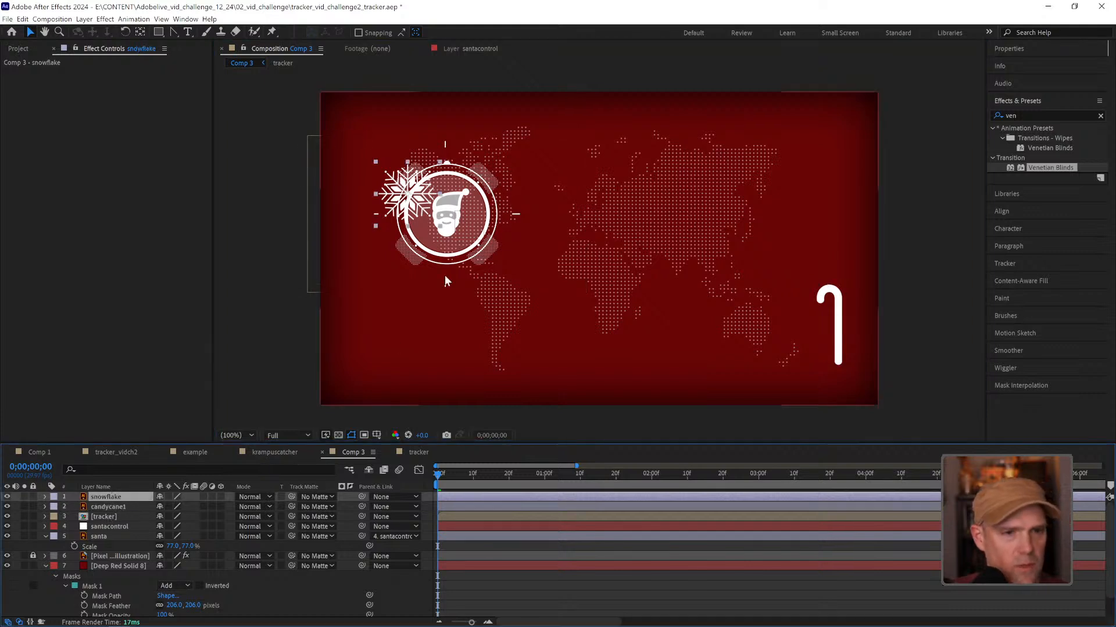
{"action": "left_click_drag", "start_coordinate": [399, 221], "coordinate": [376, 379]}
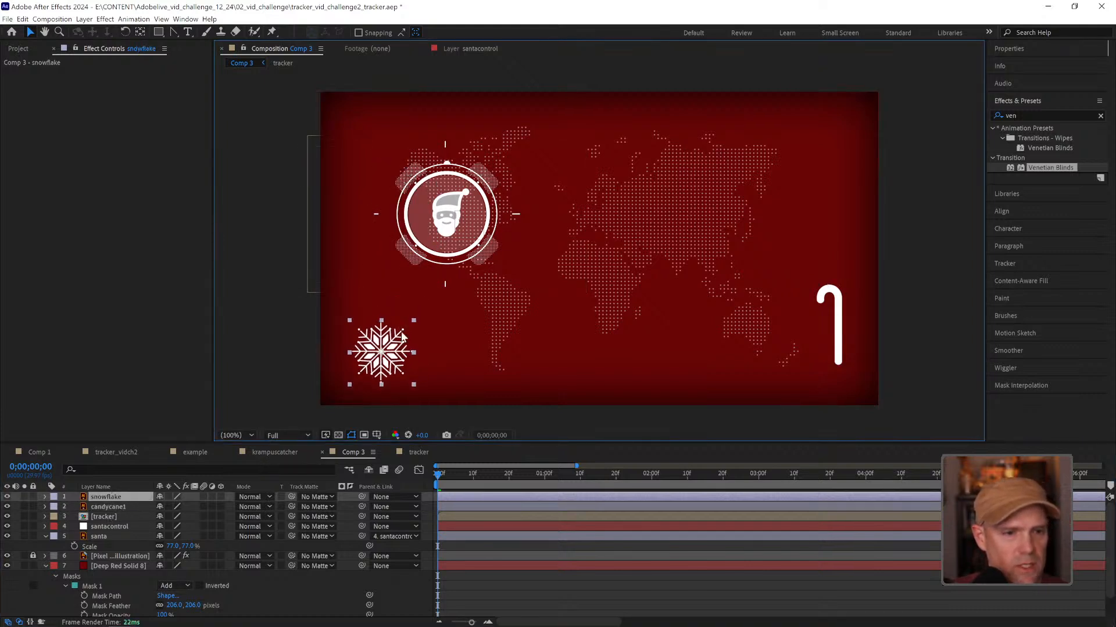
{"action": "left_click_drag", "start_coordinate": [413, 319], "coordinate": [390, 348]}
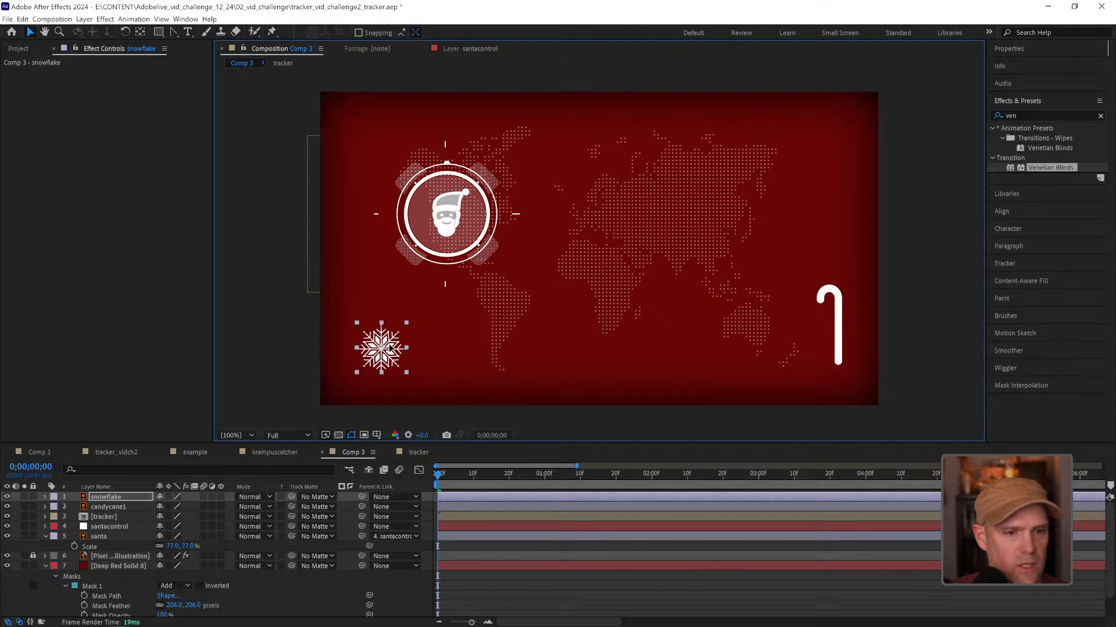
Step: Show the Title/Action Safe guides and align the bottoms of the snowflake and candy cane with the title-safe edge
{"action": "left_click", "coordinate": [377, 435]}
{"action": "left_click", "coordinate": [404, 446]}
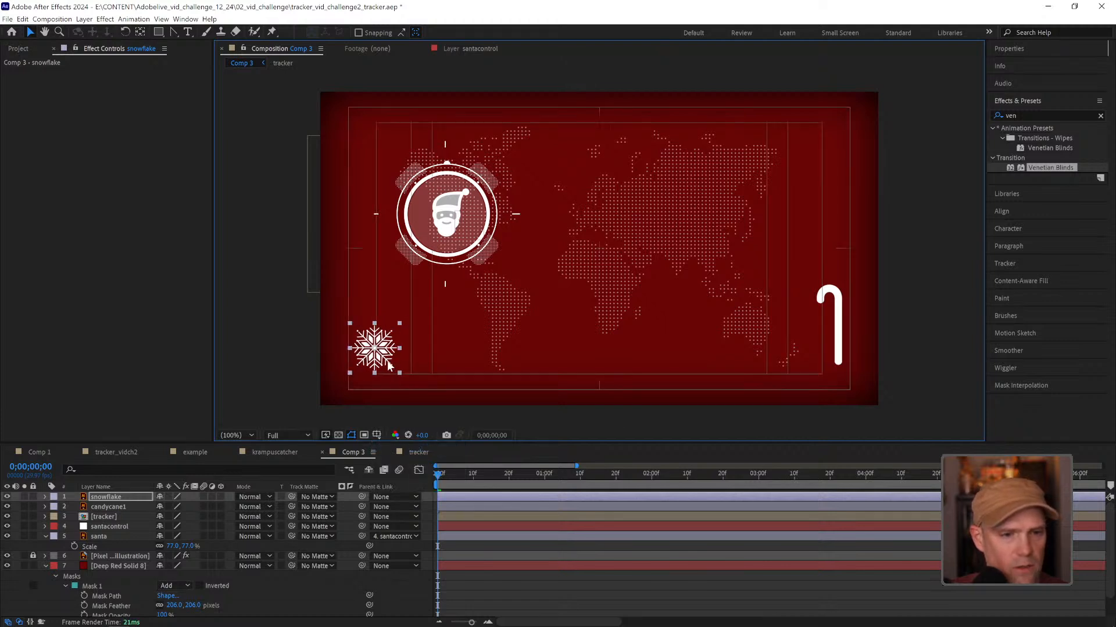
{"action": "mouse_move", "coordinate": [389, 356]}
{"action": "left_mouse_down"}
{"action": "mouse_move", "coordinate": [398, 359]}
{"action": "mouse_move", "coordinate": [406, 329]}
{"action": "mouse_move", "coordinate": [391, 362]}
{"action": "left_mouse_up"}
{"action": "left_click_drag", "start_coordinate": [839, 323], "coordinate": [837, 330]}
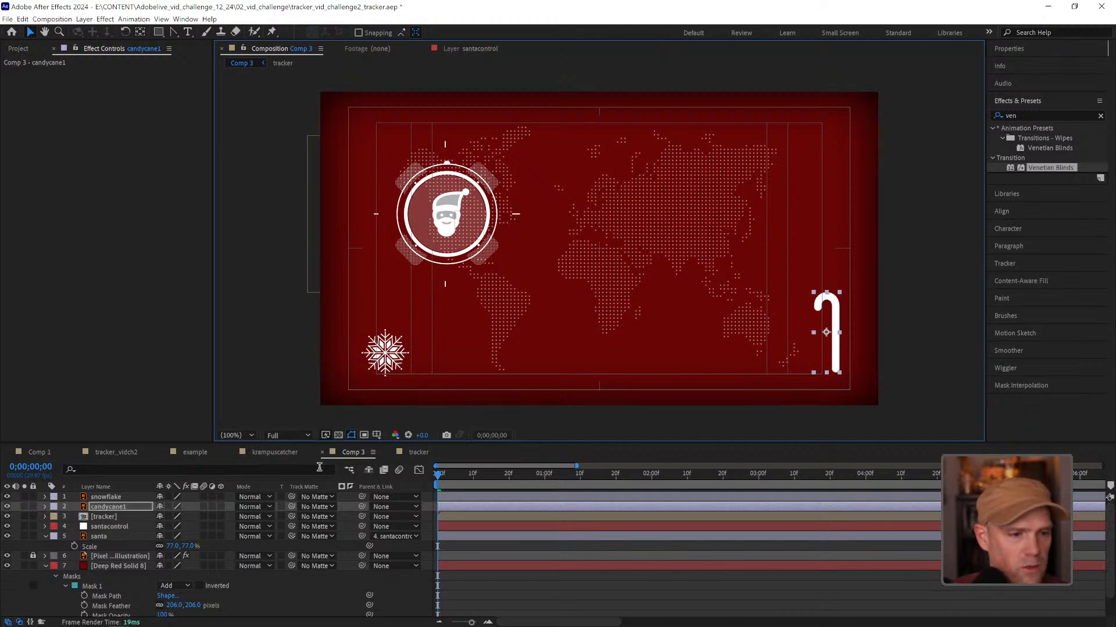
Step: Copy the Rotation keyframes of the tabs Outlines layer in the tracker composition onto the snowflake layer in Comp 3
{"action": "left_click", "coordinate": [419, 451]}
{"action": "left_click", "coordinate": [102, 535]}
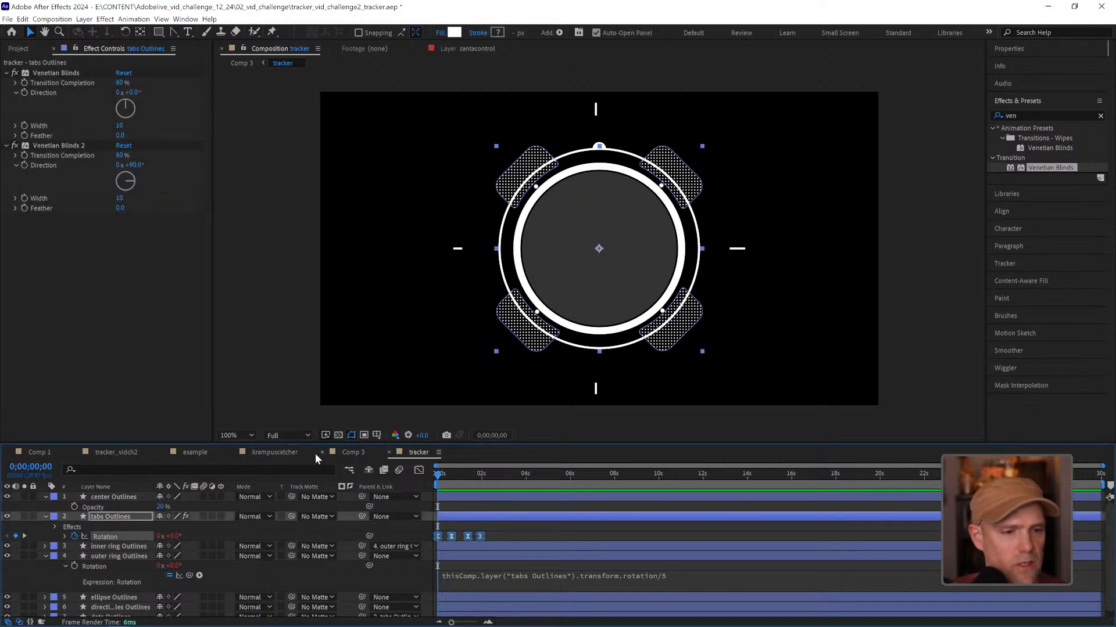
{"action": "left_click", "coordinate": [352, 452]}
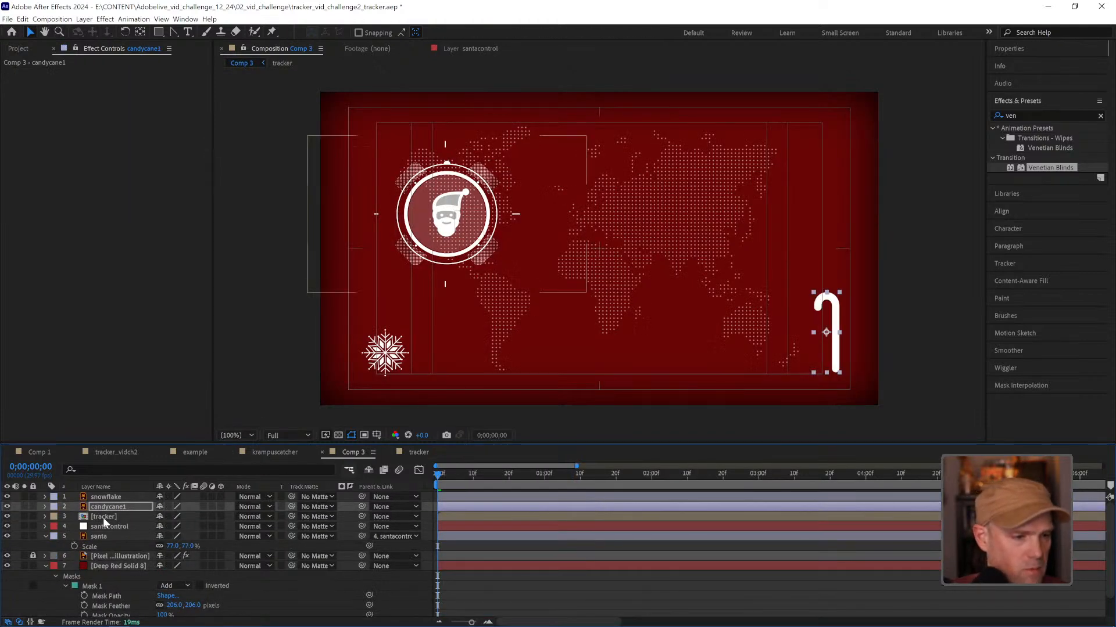
{"action": "left_click", "coordinate": [111, 497]}
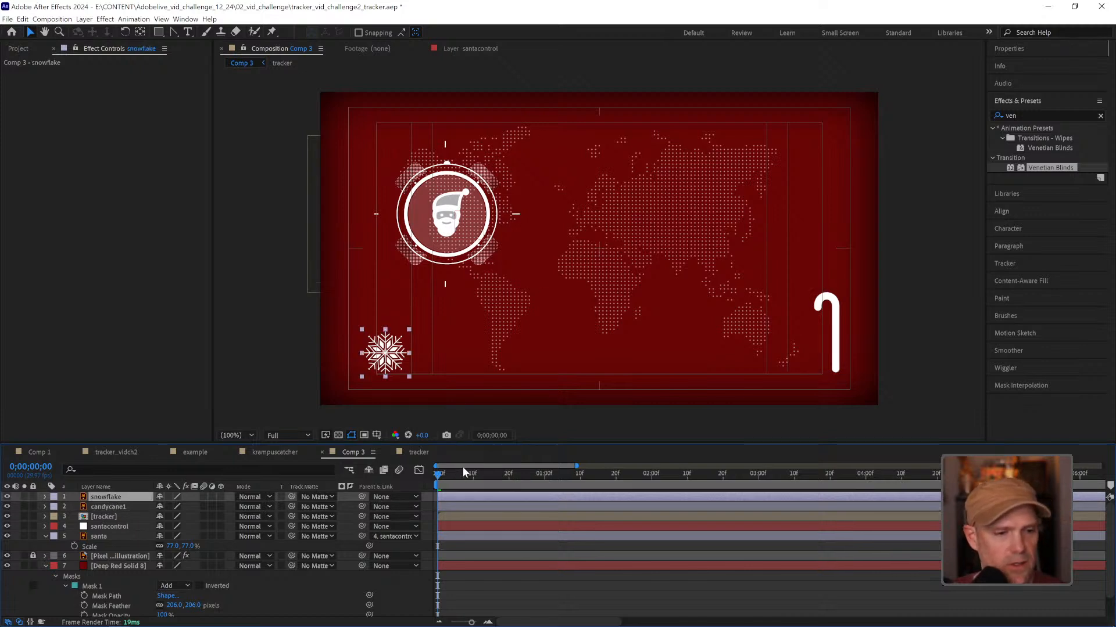
{"action": "key", "text": "Return"}
Step: Preview the Comp 3 animation with the snowflake and candy cane, and move the current time back to 0;00;00;00
{"action": "key", "text": "space"}
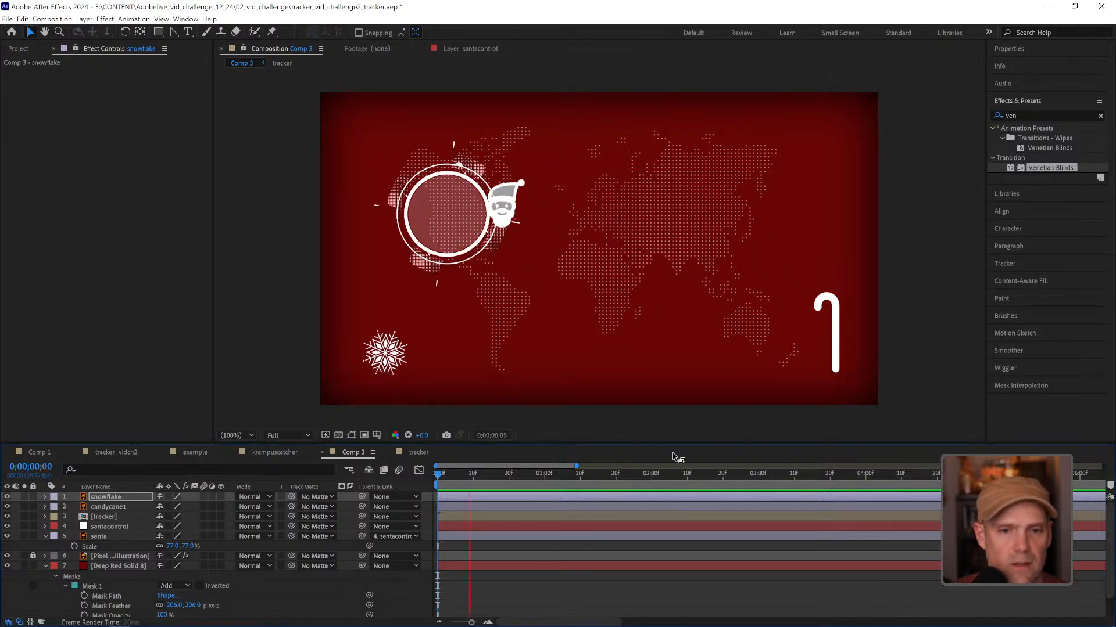
{"action": "key", "text": "space"}
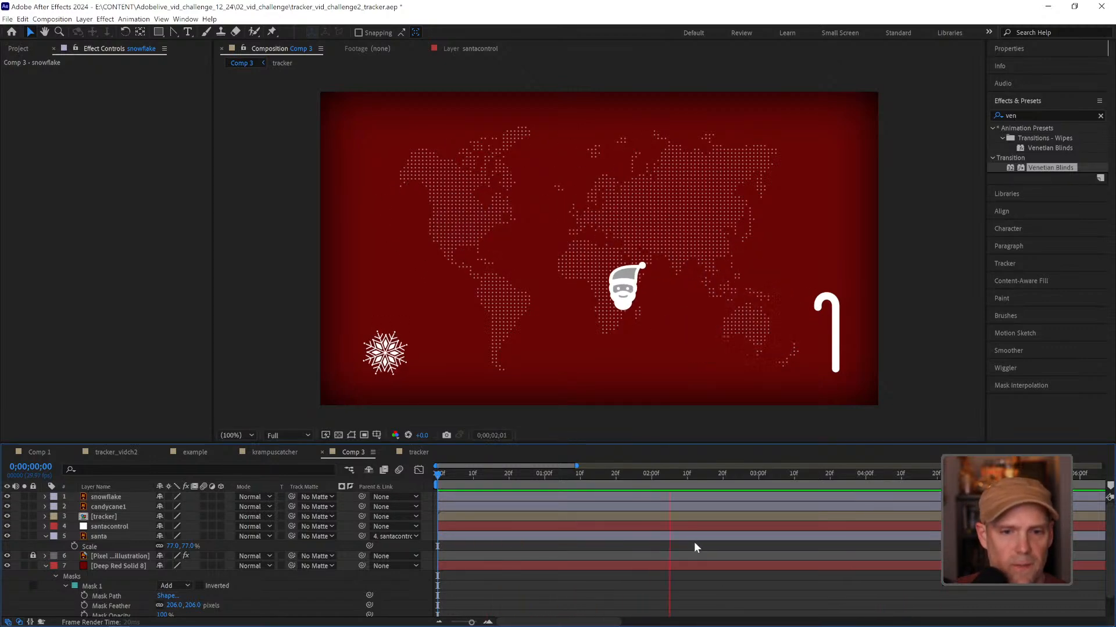
{"action": "key", "text": "apostrophe"}
{"action": "left_click_drag", "start_coordinate": [484, 472], "coordinate": [437, 478]}
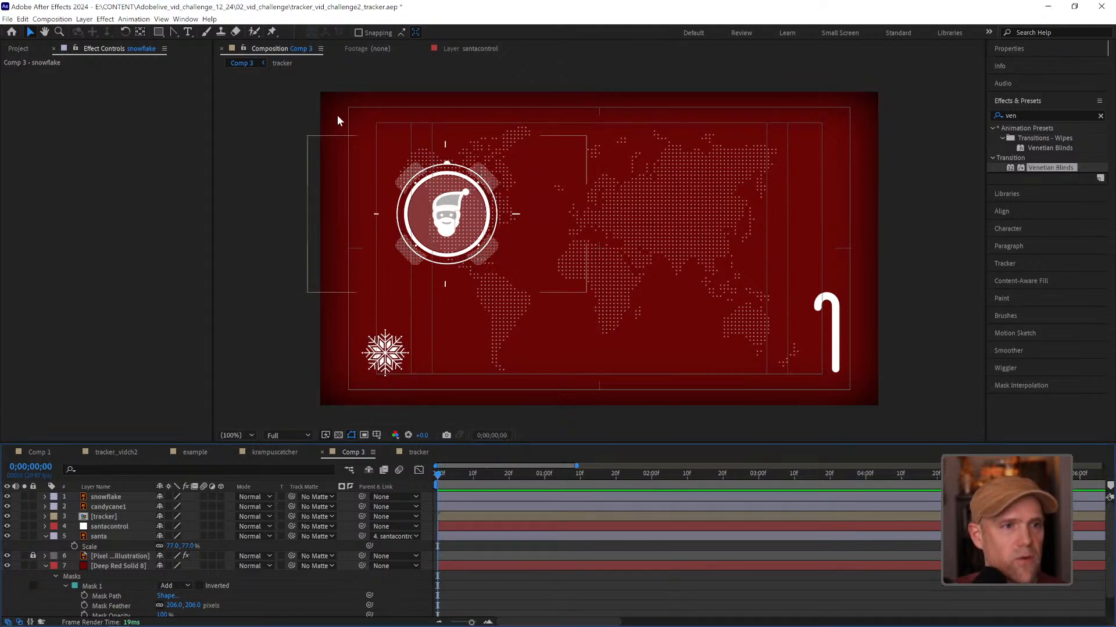
Step: Add a rectangle shape layer covering the full composition and set its fill to None
{"action": "double_click", "coordinate": [159, 32]}
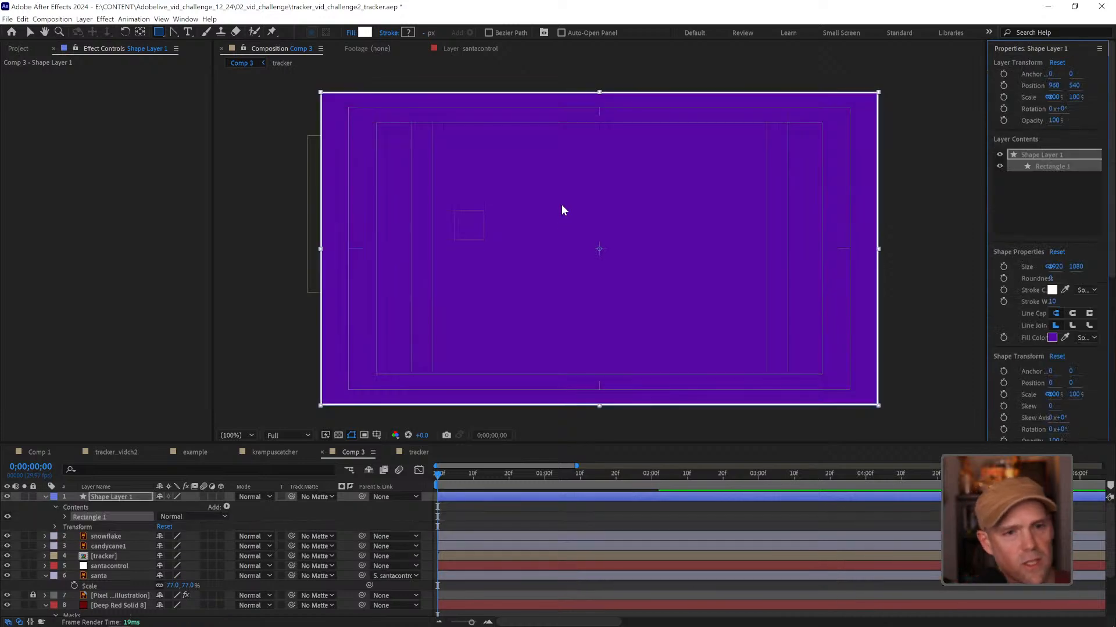
{"action": "key", "text": "v"}
{"action": "left_click", "coordinate": [440, 33]}
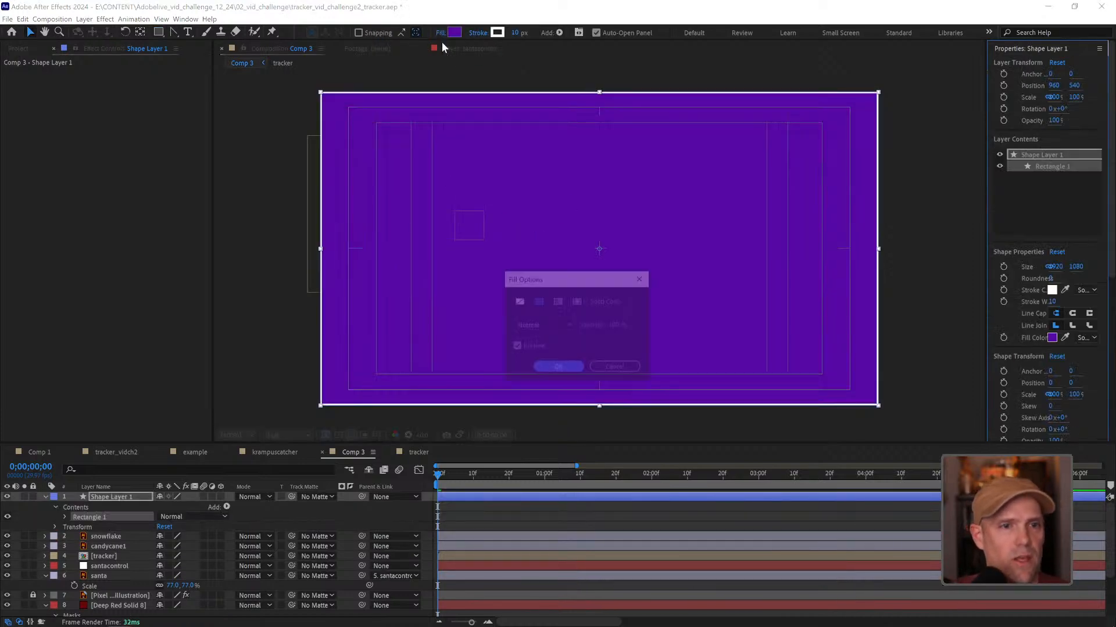
{"action": "left_click", "coordinate": [517, 301]}
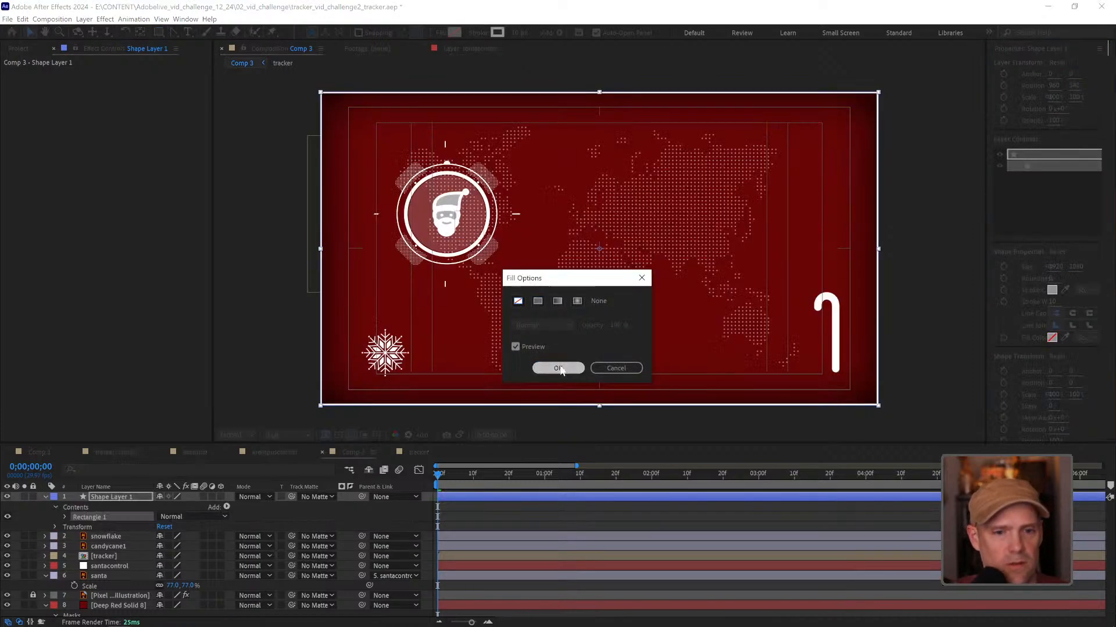
{"action": "left_click", "coordinate": [558, 368]}
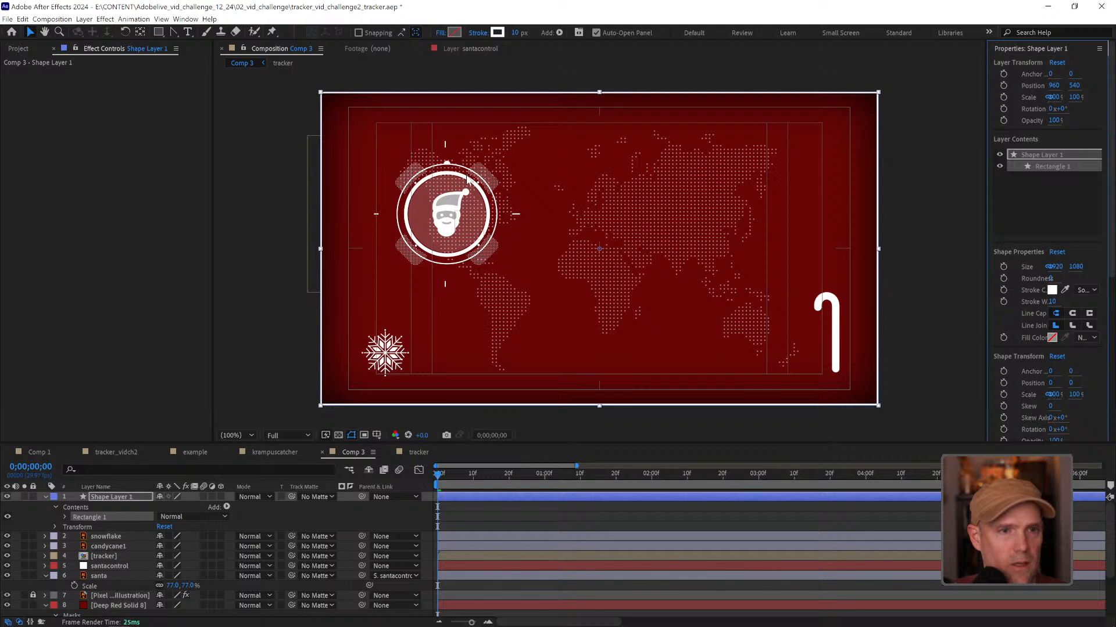
Step: Set the stroke width of the full-frame rectangle to 5 px
{"action": "left_click", "coordinate": [515, 34]}
{"action": "type", "text": "5"}
{"action": "key", "text": "Return"}
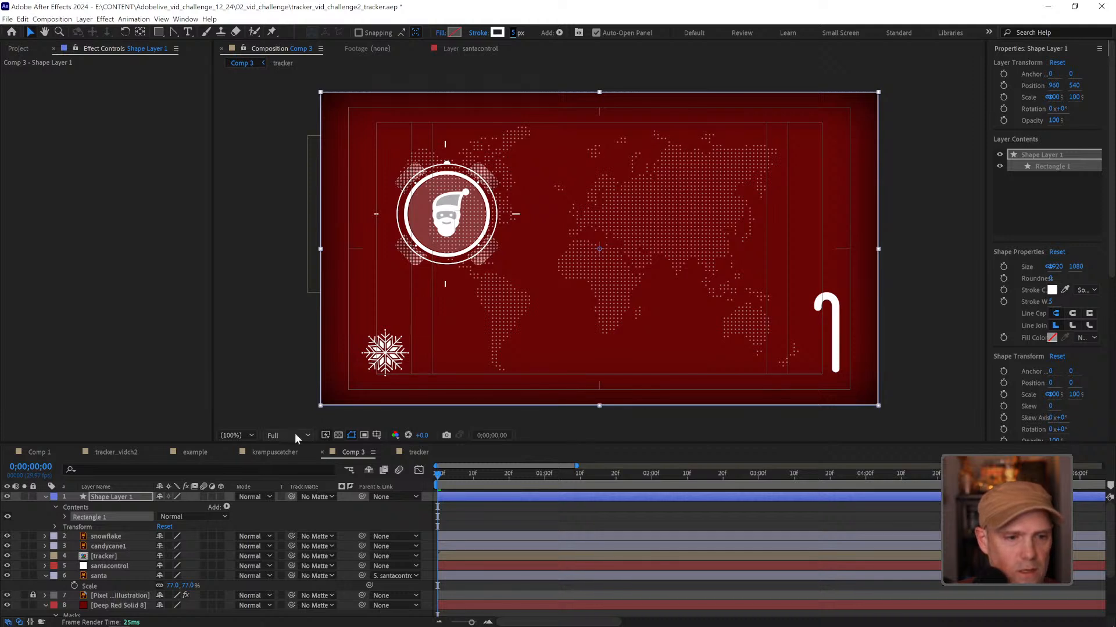
Step: Scale the rectangle shape layer down to 89% so it frames the map near the action-safe guide
{"action": "key", "text": "s"}
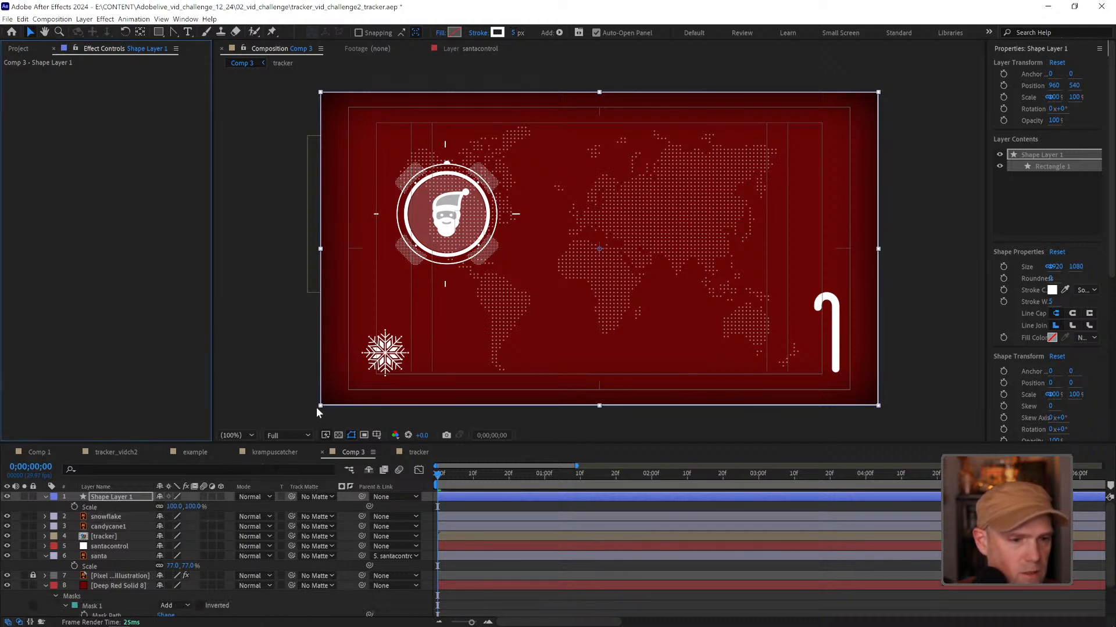
{"action": "left_click", "coordinate": [319, 406]}
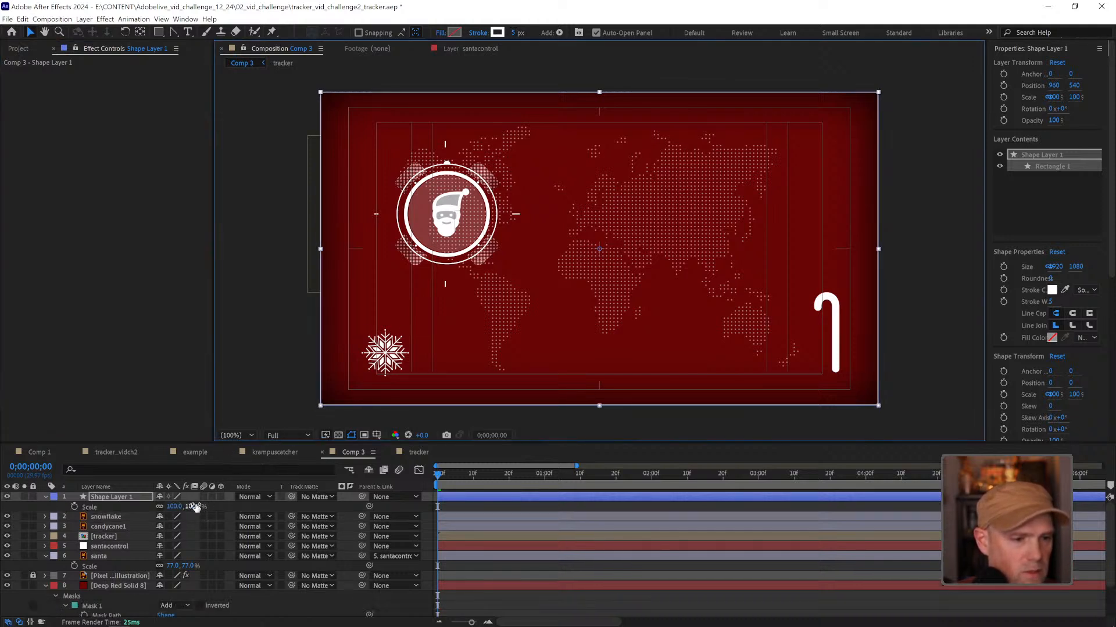
{"action": "left_click_drag", "start_coordinate": [196, 509], "coordinate": [185, 504]}
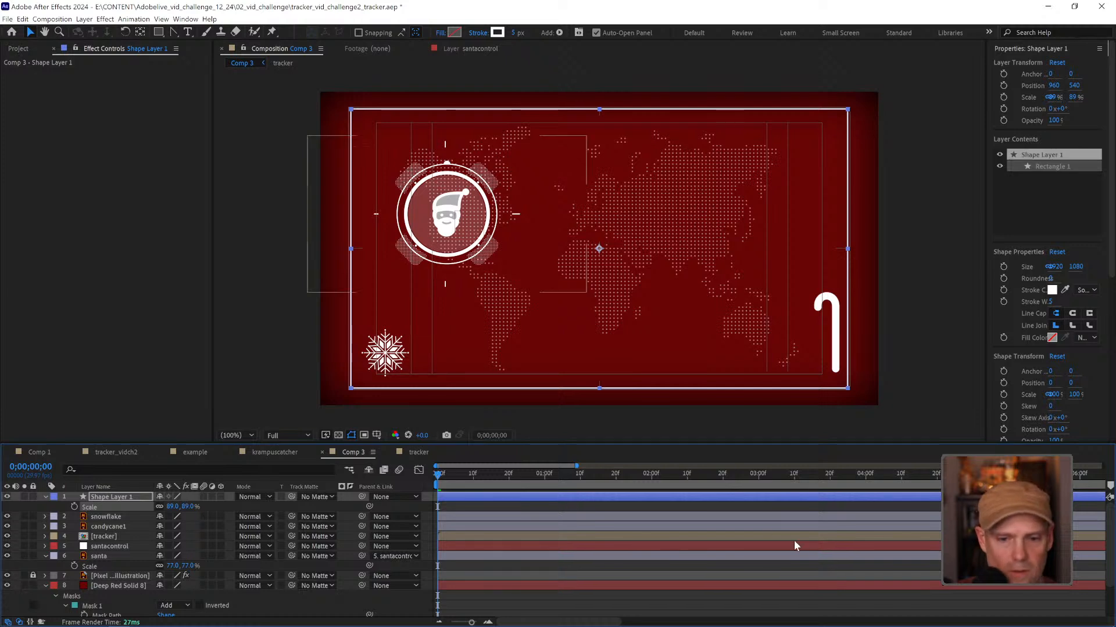
{"action": "left_click", "coordinate": [549, 507]}
{"action": "left_click", "coordinate": [519, 495]}
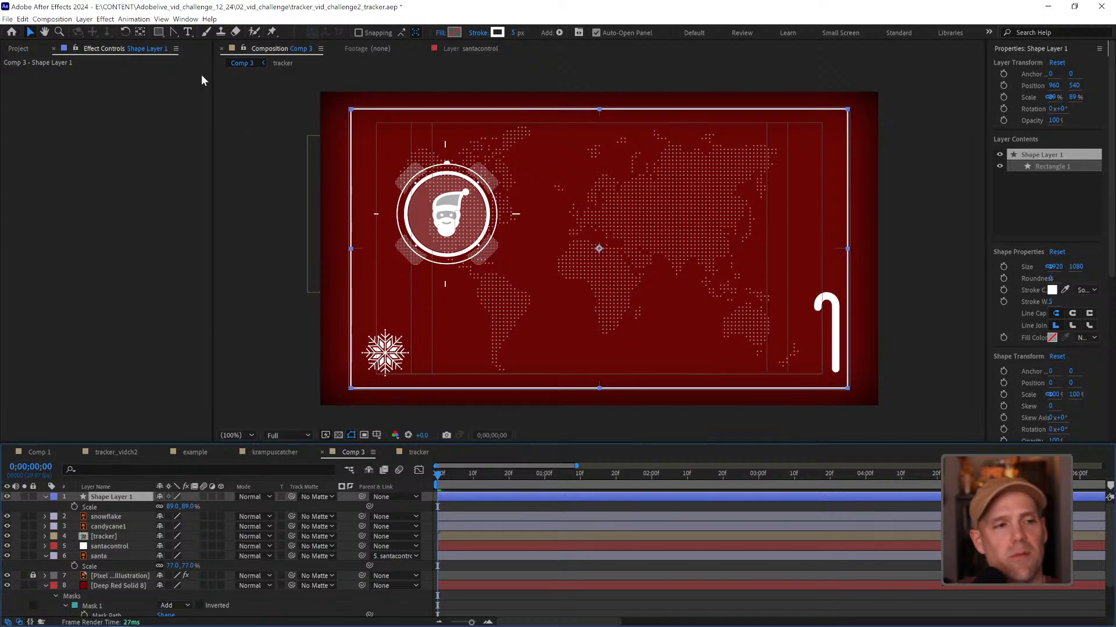
Step: Mask Shape Layer 1 with a wide rectangle spanning beyond both sides of the frame, and invert the mask
{"action": "left_click", "coordinate": [157, 32]}
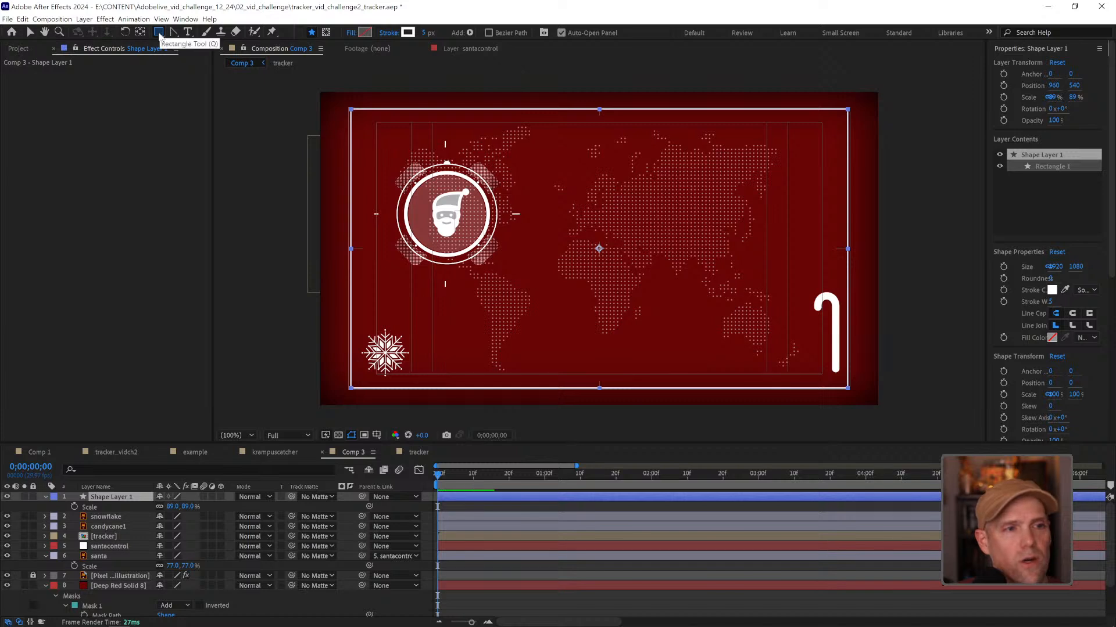
{"action": "left_click", "coordinate": [326, 32]}
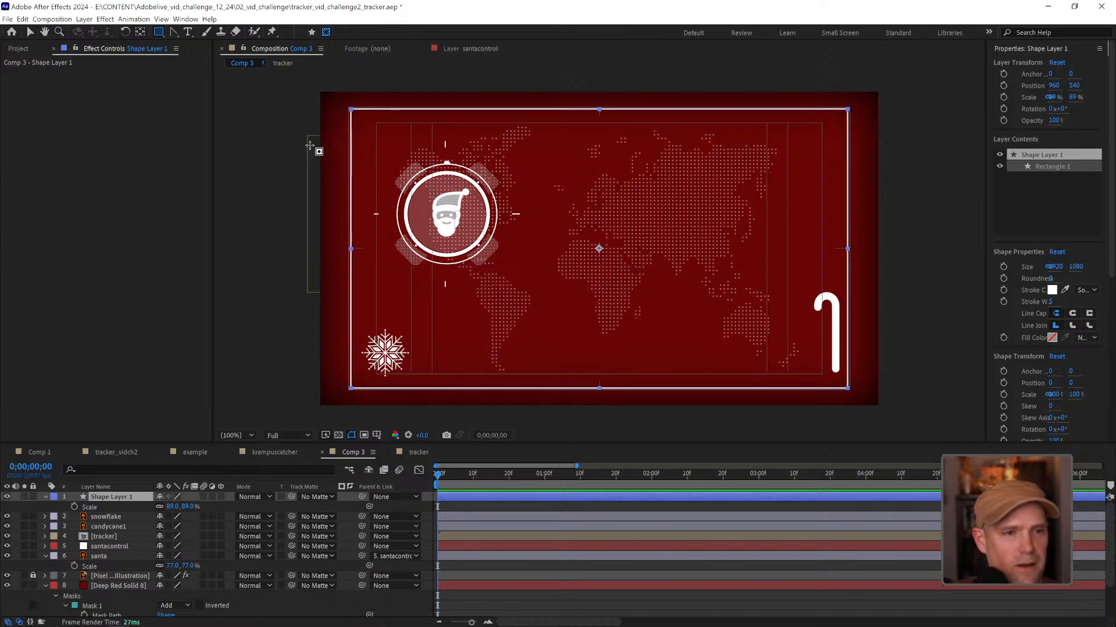
{"action": "left_click_drag", "start_coordinate": [309, 146], "coordinate": [881, 350]}
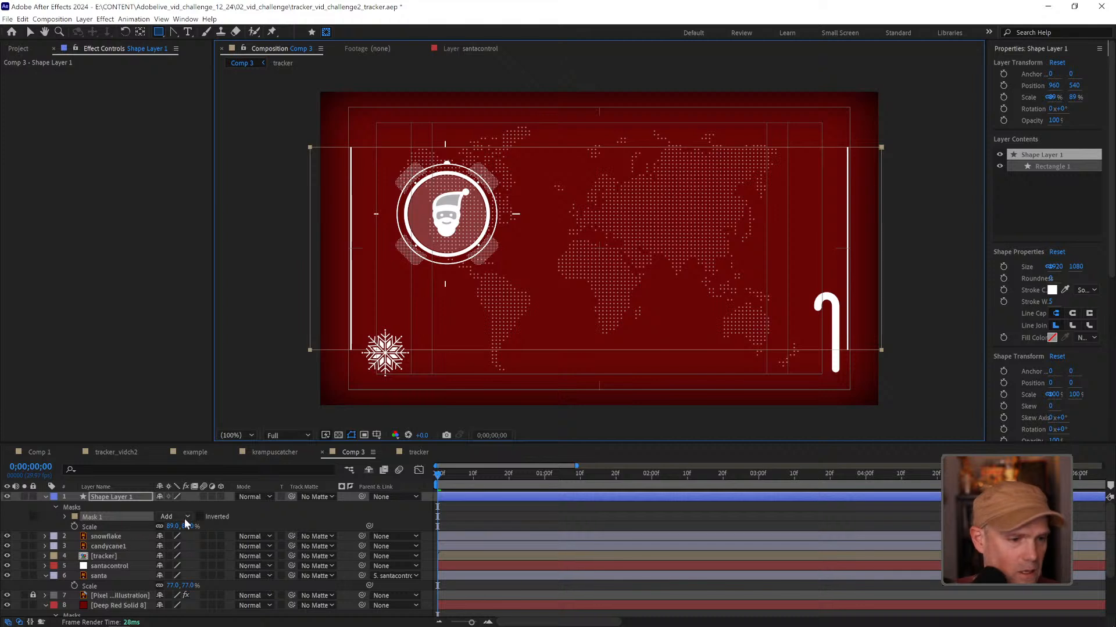
{"action": "left_click", "coordinate": [200, 516]}
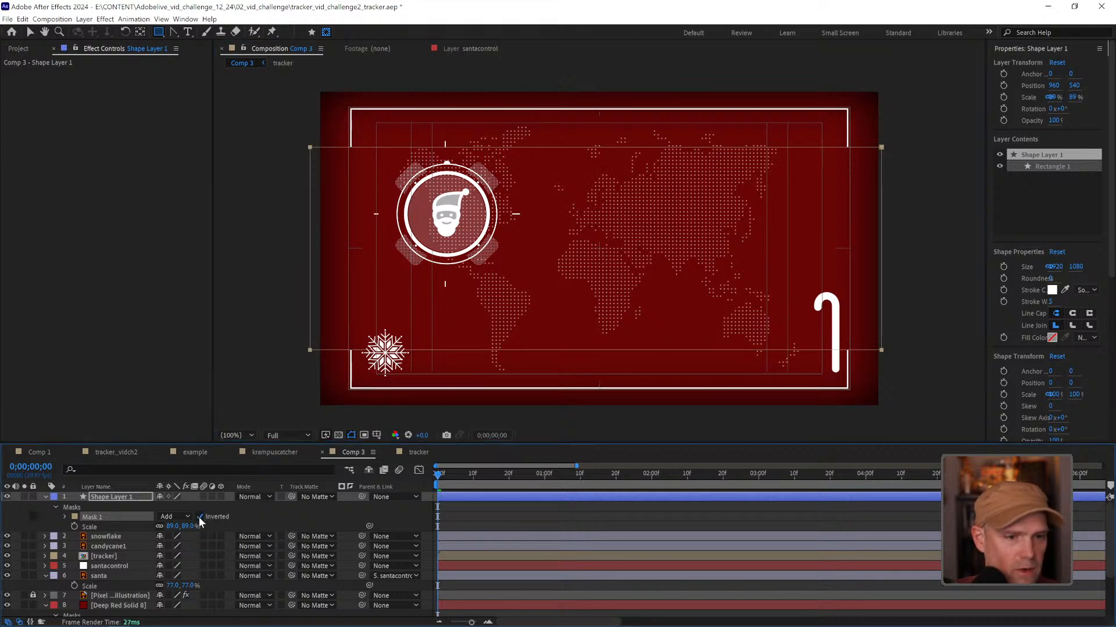
{"action": "left_click", "coordinate": [705, 509]}
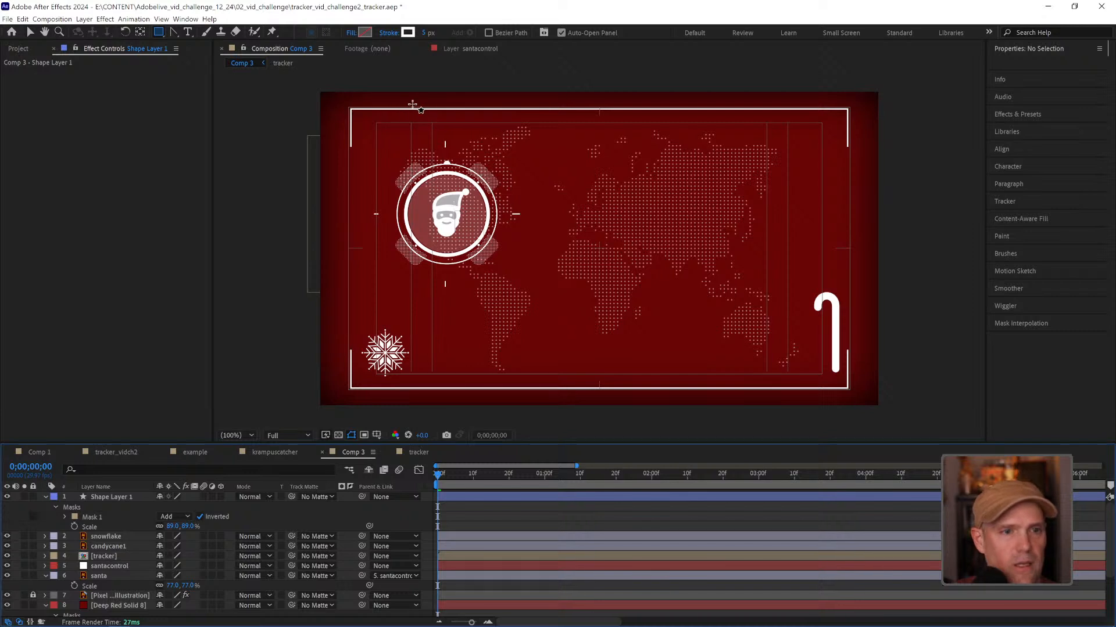
{"action": "left_click_drag", "start_coordinate": [409, 102], "coordinate": [777, 405]}
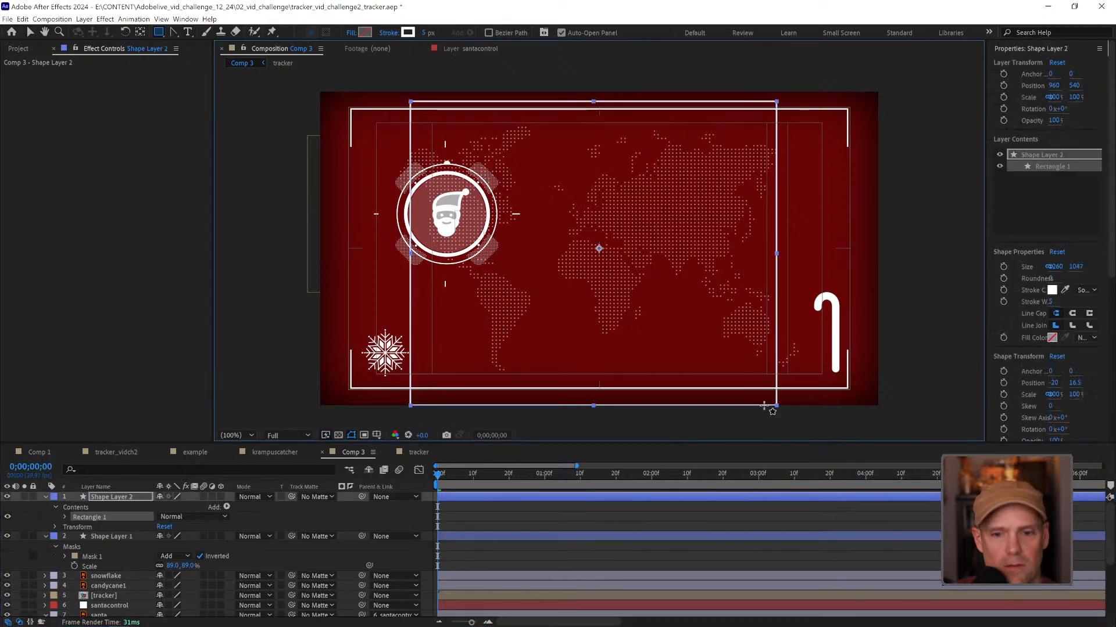
{"action": "left_click", "coordinate": [431, 513]}
{"action": "key", "text": "ctrl+z"}
Step: Add a second, tall rectangular mask across the middle of Shape Layer 1 and set its mode to Subtract
{"action": "left_click", "coordinate": [101, 495]}
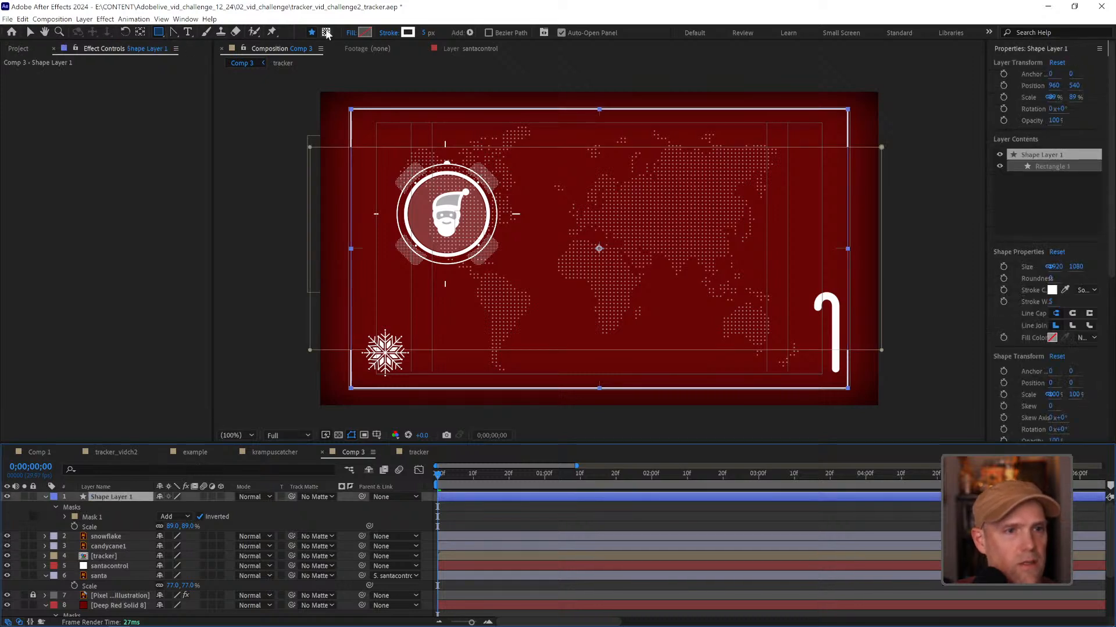
{"action": "left_click", "coordinate": [326, 33]}
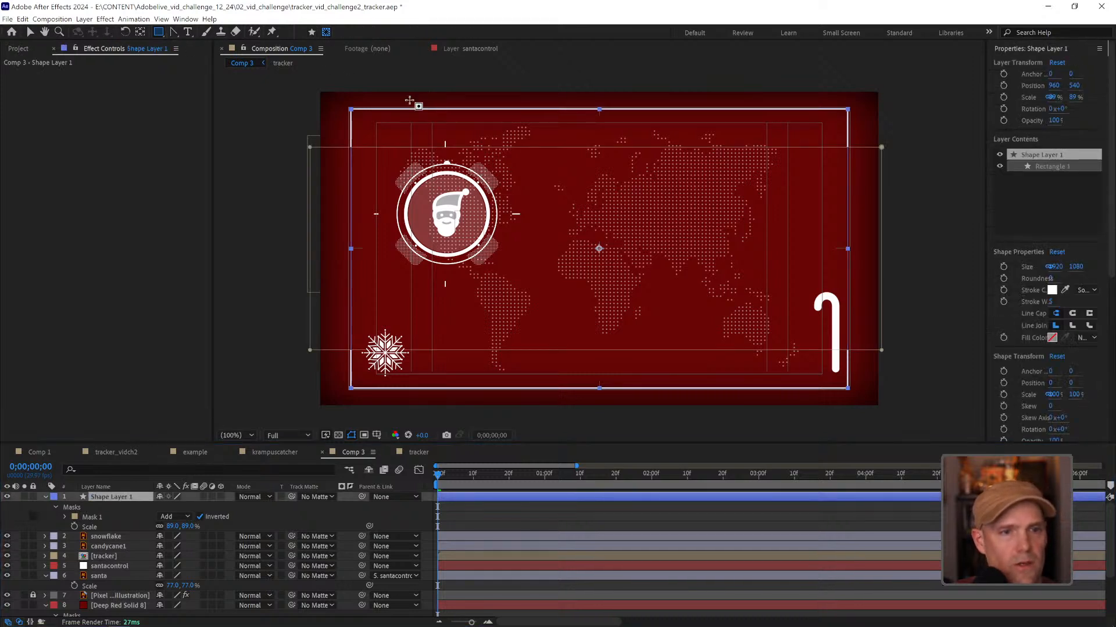
{"action": "left_click_drag", "start_coordinate": [410, 94], "coordinate": [822, 425]}
{"action": "left_click", "coordinate": [175, 527]}
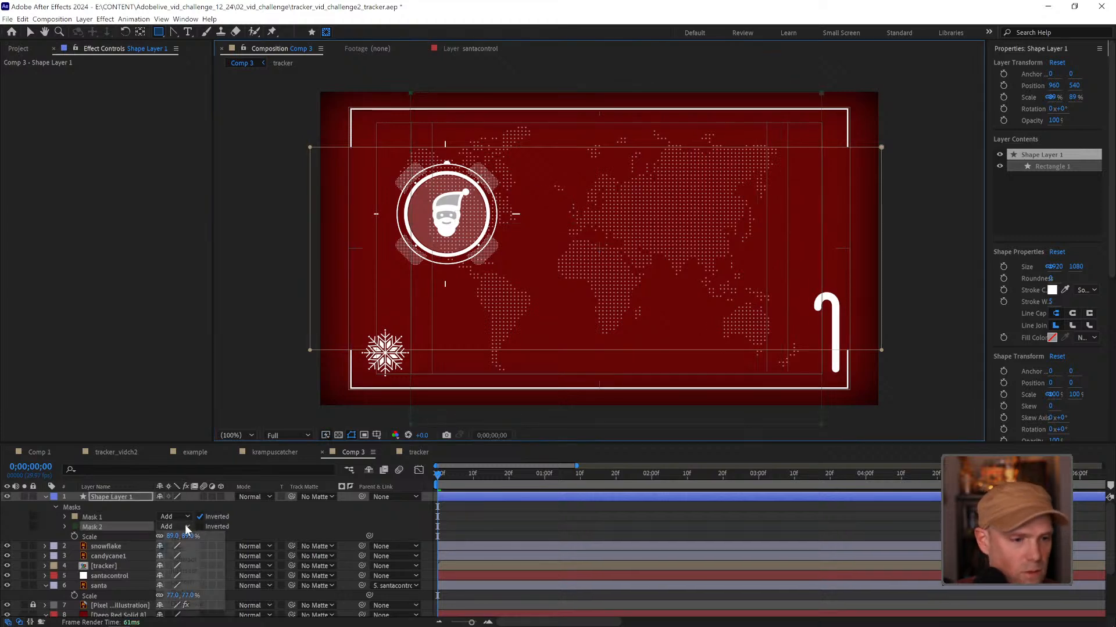
{"action": "left_click", "coordinate": [185, 560]}
{"action": "left_click", "coordinate": [677, 508]}
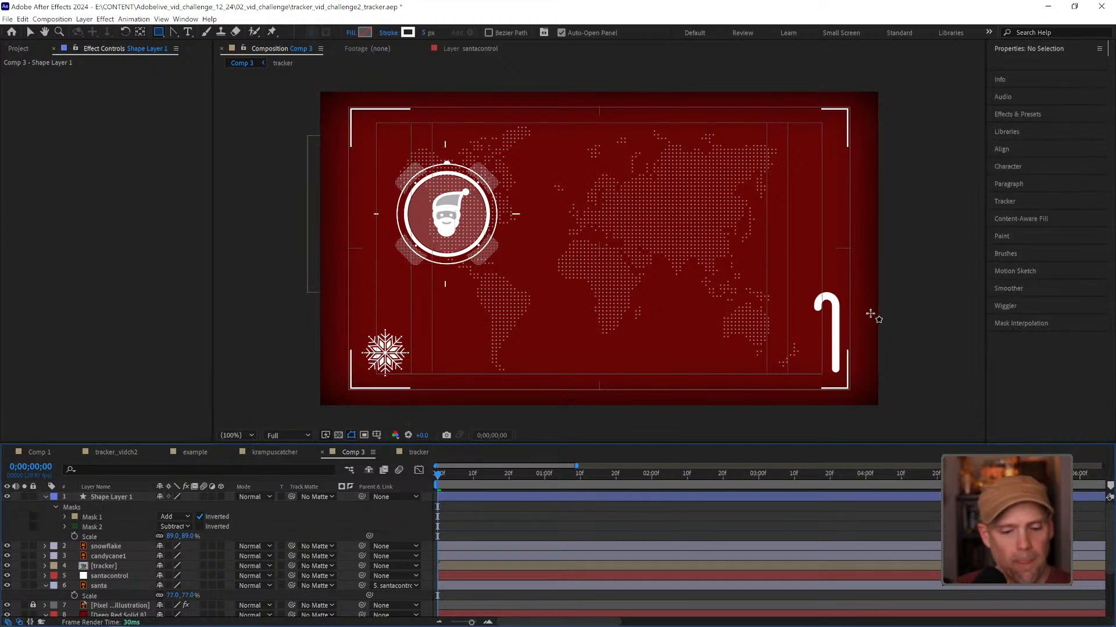
Step: Return to the Selection tool and preview the animation with the corner brackets
{"action": "key", "text": "v"}
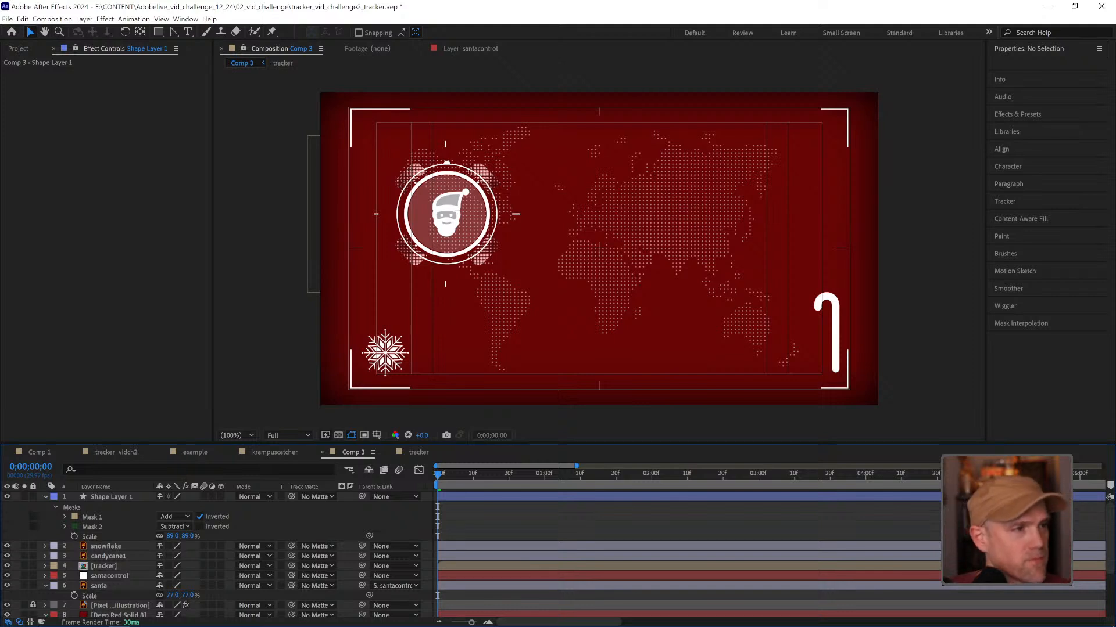
{"action": "key", "text": "space"}
{"action": "key", "text": "space"}
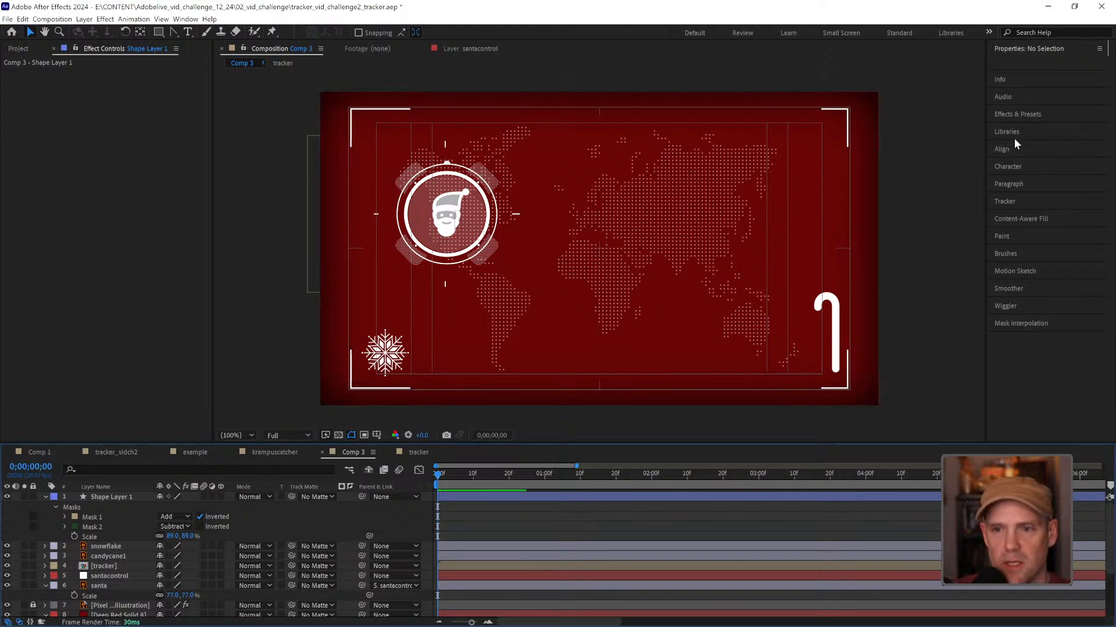
Step: Search the effects for "tint" and apply the Tint effect to the tracker layer
{"action": "left_click", "coordinate": [1003, 115]}
{"action": "type", "text": "ven"}
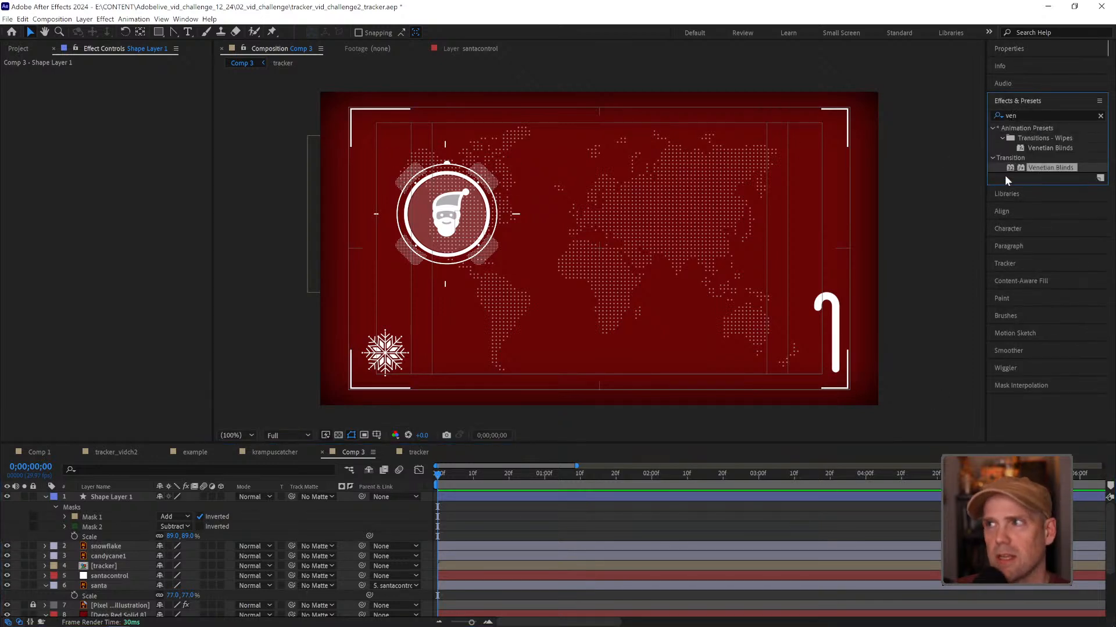
{"action": "double_click", "coordinate": [1003, 115]}
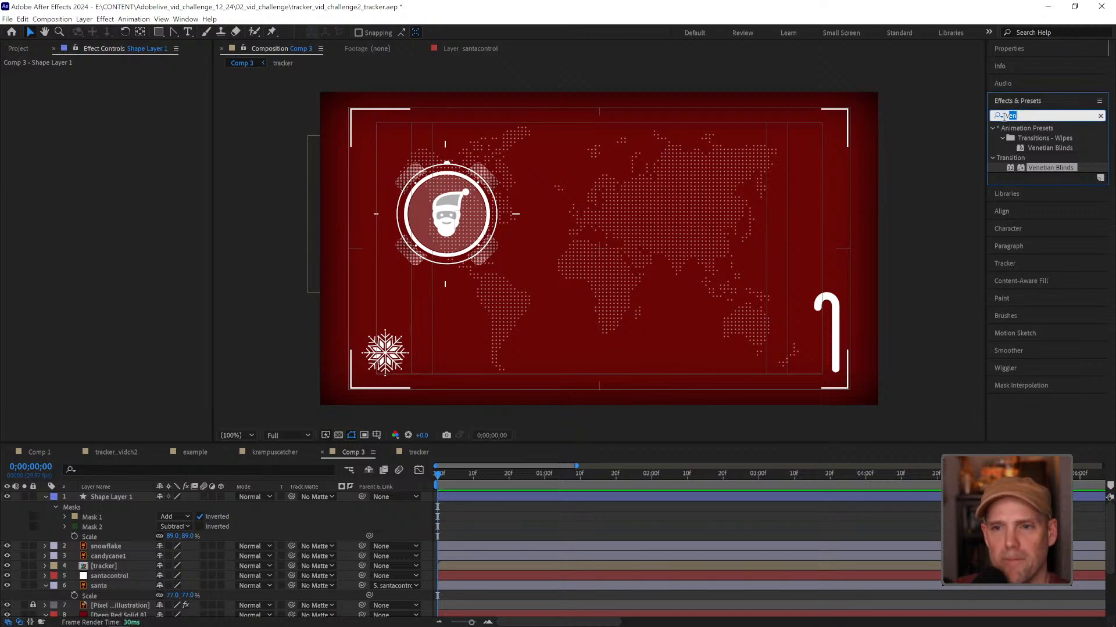
{"action": "type", "text": "tint"}
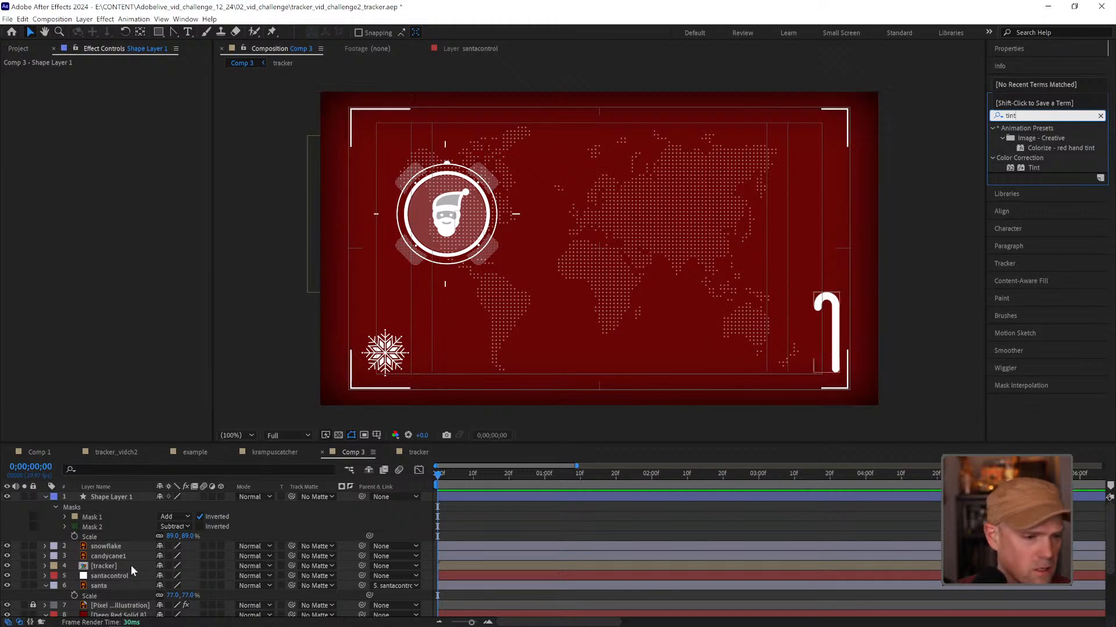
{"action": "left_click", "coordinate": [116, 566]}
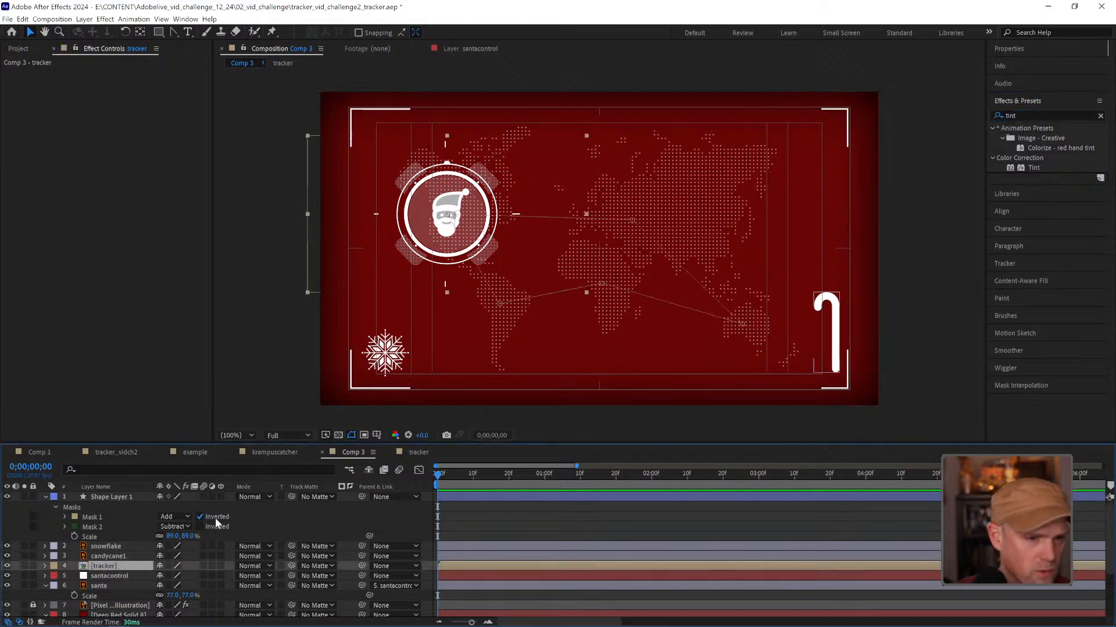
{"action": "double_click", "coordinate": [1034, 168]}
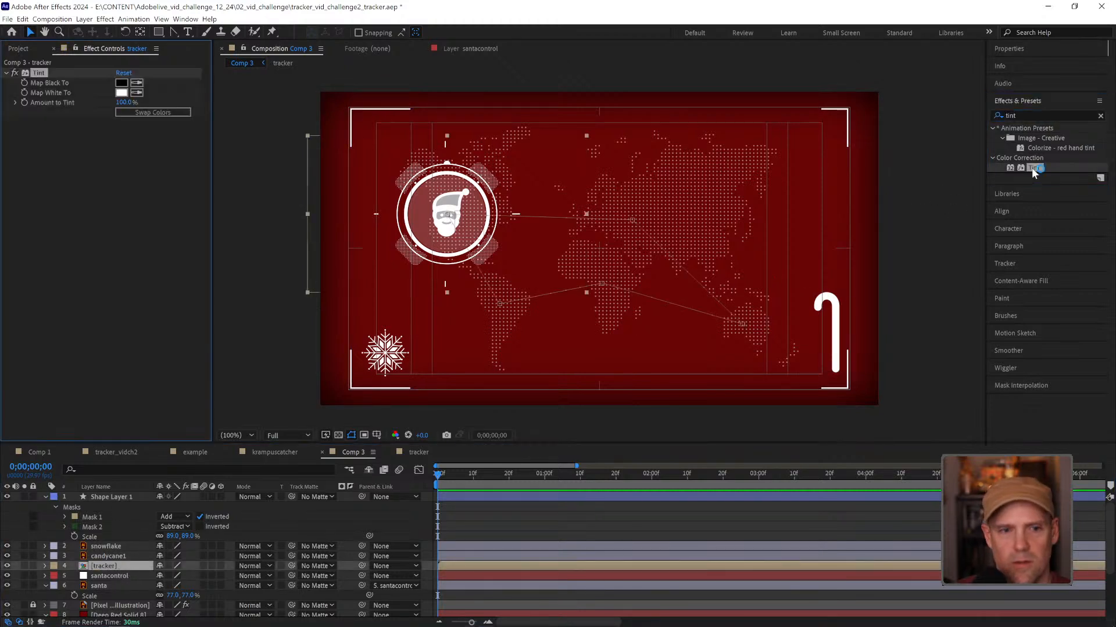
Step: Set the tracker Tint effect's Map White To color to bright green, 23EF6D
{"action": "left_click", "coordinate": [121, 93]}
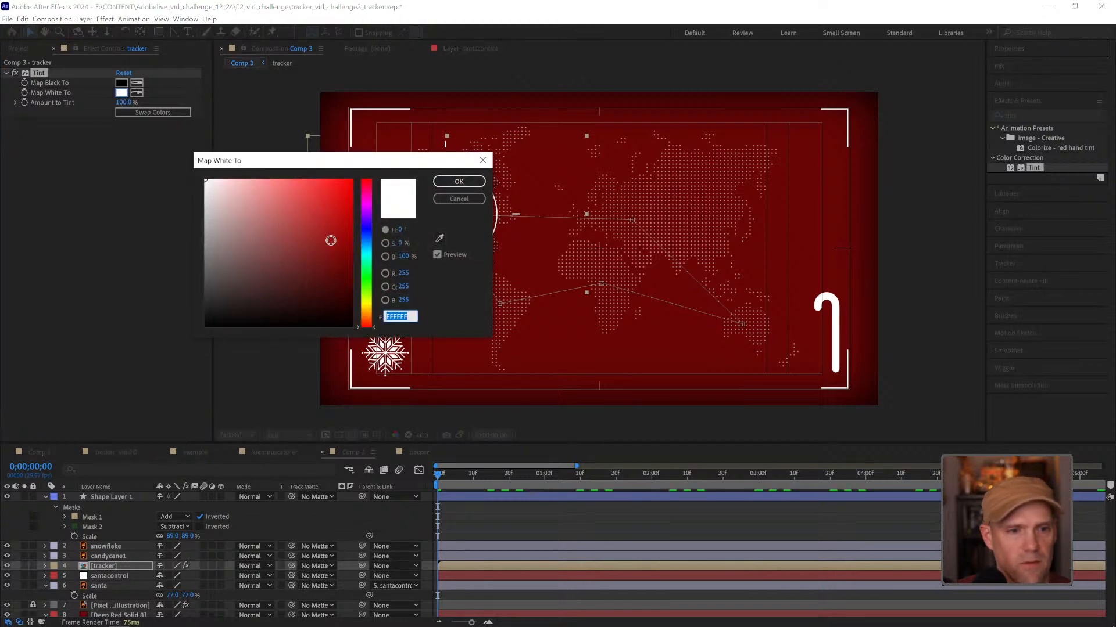
{"action": "left_click", "coordinate": [366, 281]}
{"action": "left_click", "coordinate": [338, 211]}
{"action": "left_click_drag", "start_coordinate": [364, 166], "coordinate": [811, 135]}
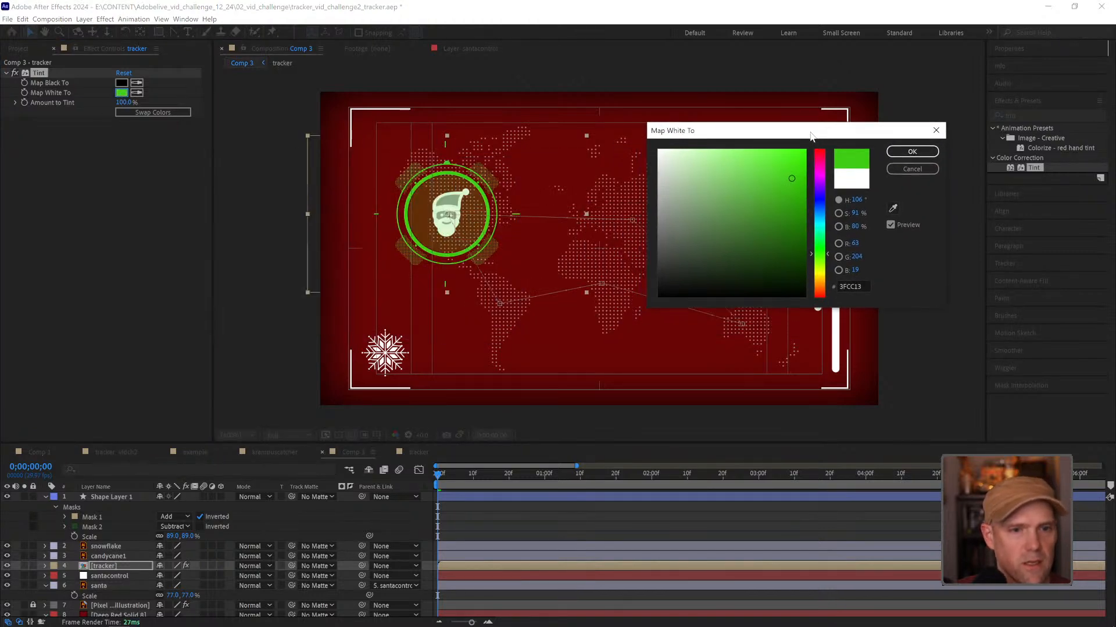
{"action": "left_click_drag", "start_coordinate": [794, 180], "coordinate": [784, 158]}
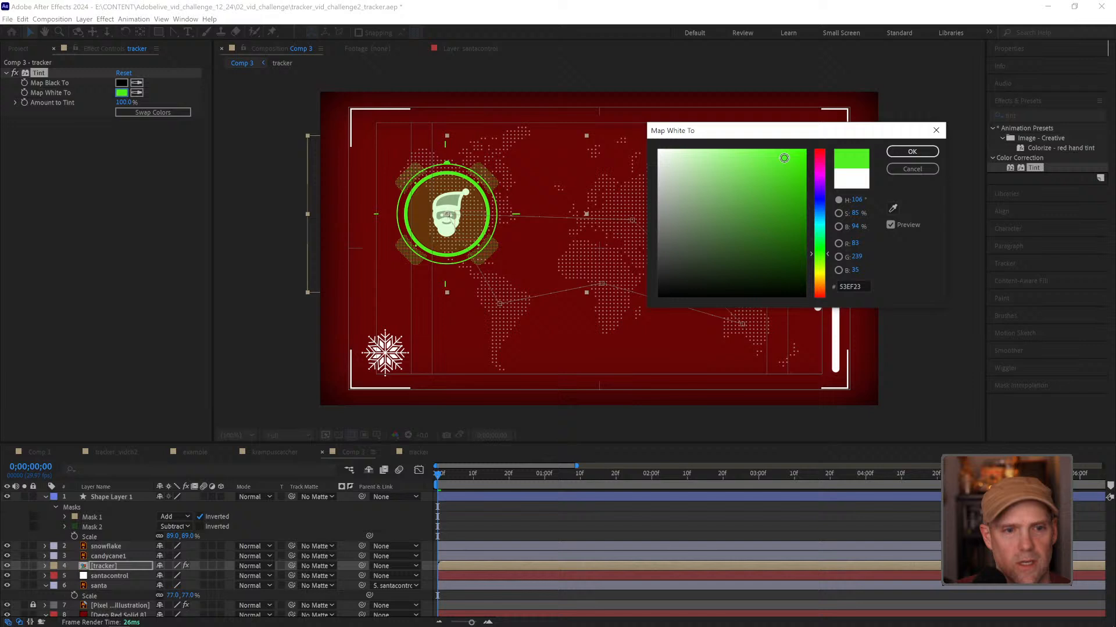
{"action": "left_click", "coordinate": [821, 249]}
{"action": "left_click_drag", "start_coordinate": [822, 254], "coordinate": [825, 244]}
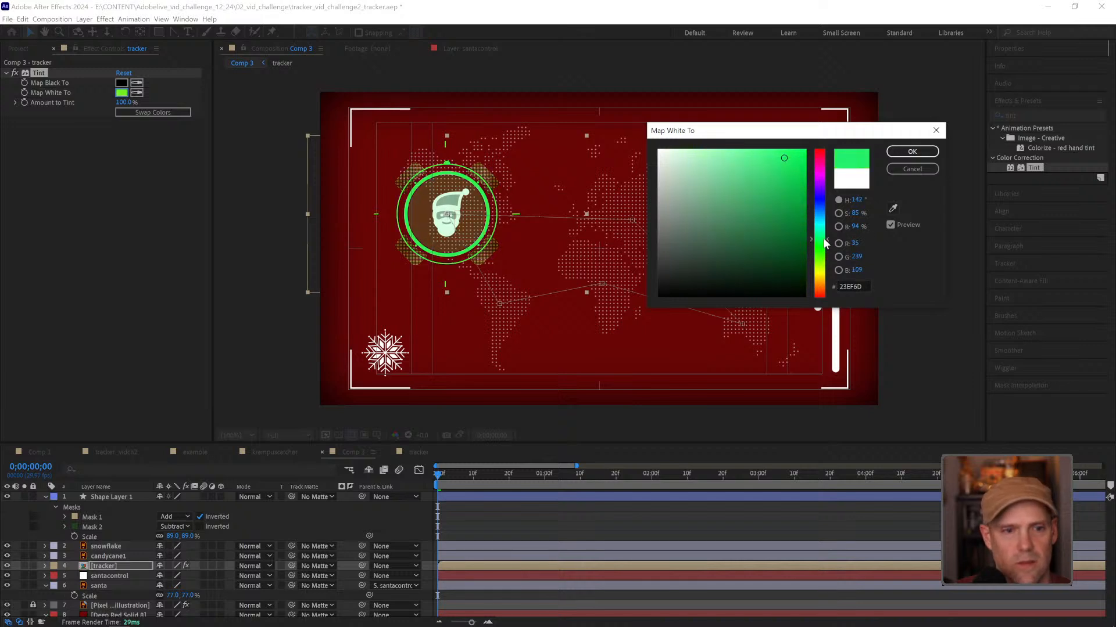
{"action": "left_click", "coordinate": [911, 151]}
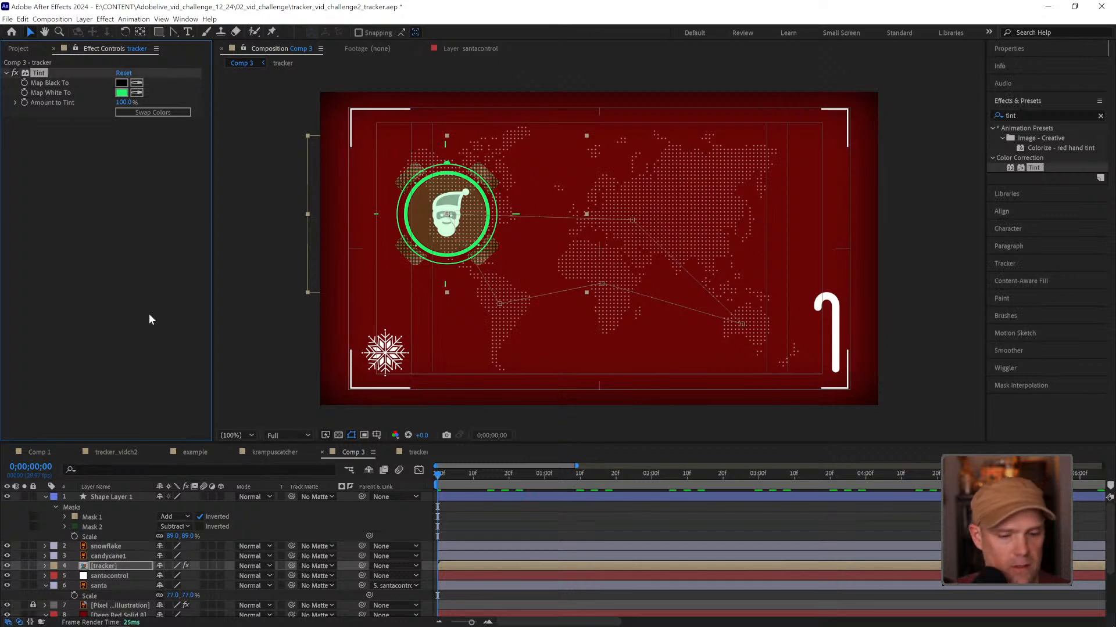
Step: Copy the tracker's green Tint effect onto the corner brackets in Shape Layer 1
{"action": "left_click", "coordinate": [114, 497]}
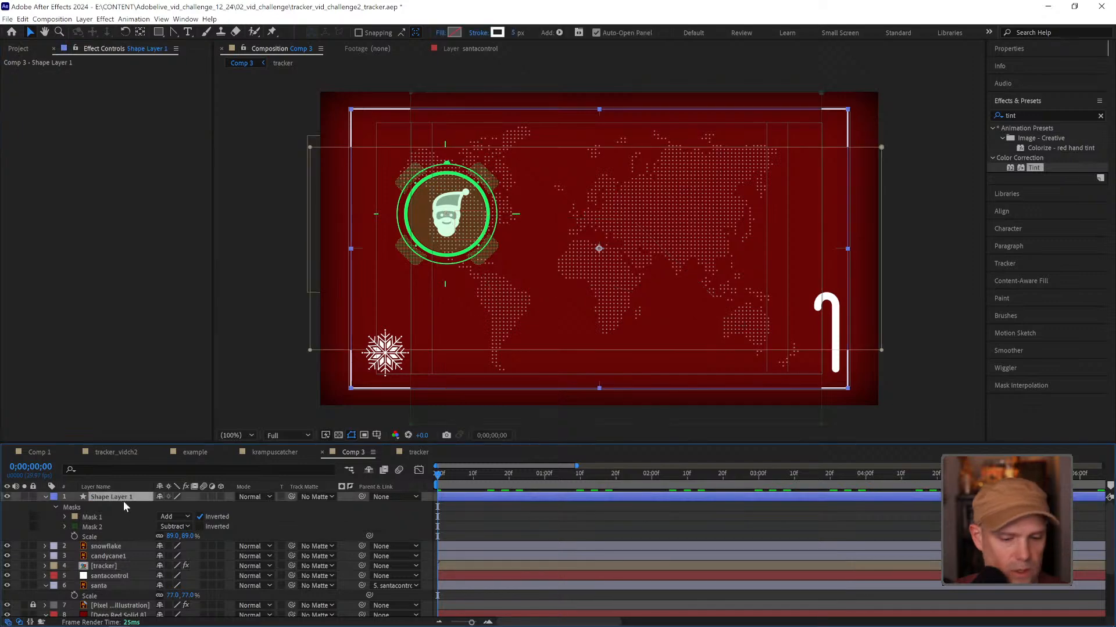
{"action": "key", "text": "ctrl+v"}
{"action": "left_click", "coordinate": [855, 518]}
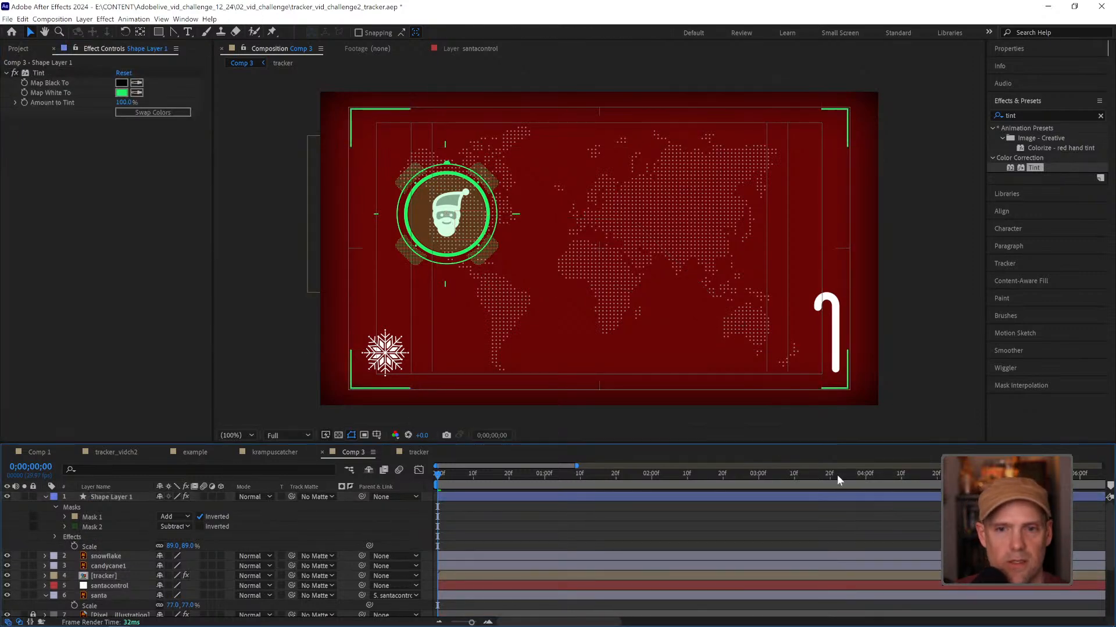
Step: Preview the green reticle and corner brackets, and move the current time to 0;00;00;13
{"action": "key", "text": "space"}
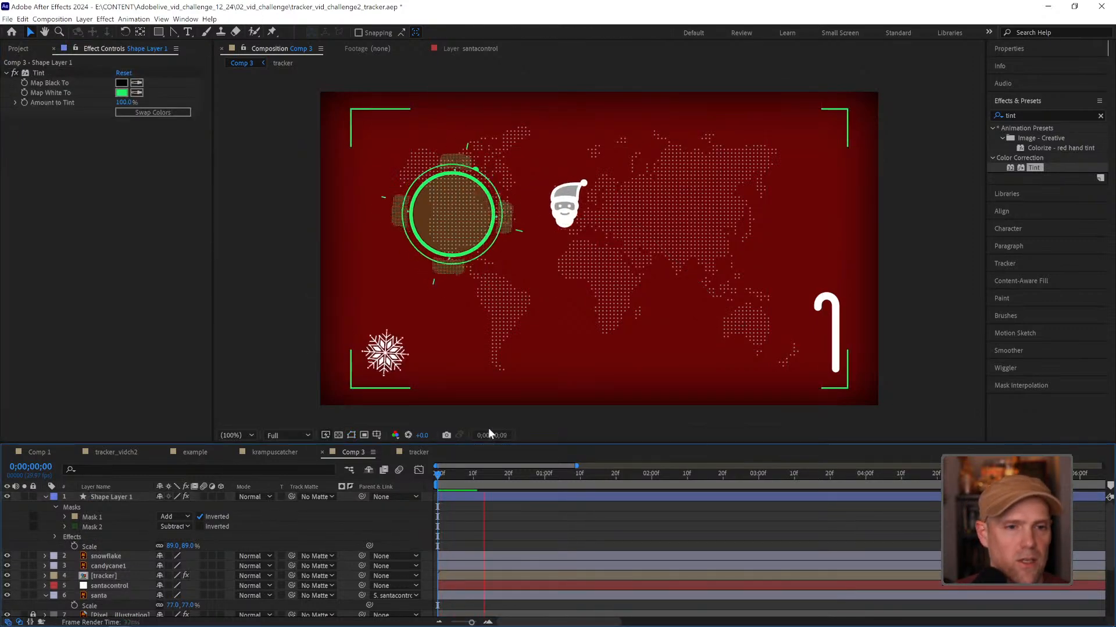
{"action": "key", "text": "space"}
{"action": "key", "text": "apostrophe"}
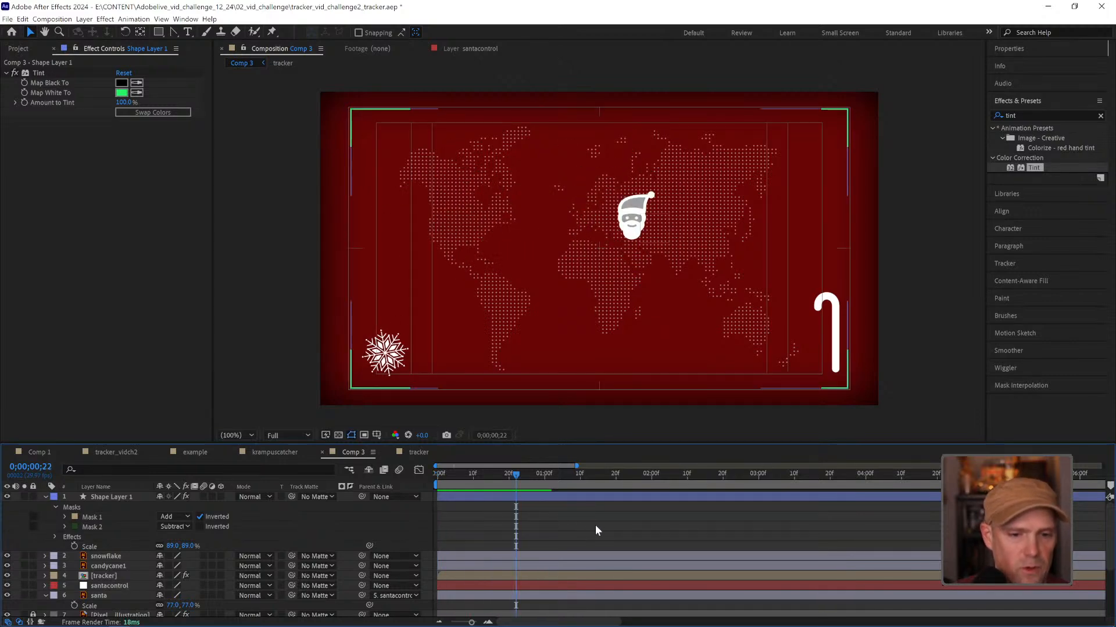
{"action": "left_click_drag", "start_coordinate": [529, 476], "coordinate": [482, 475]}
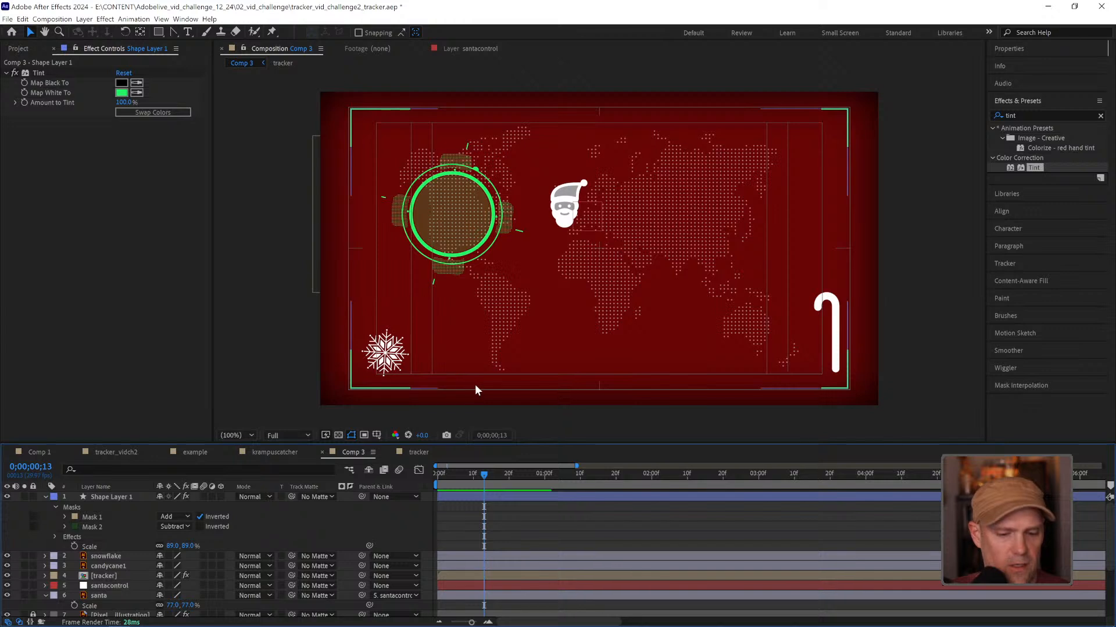
Step: Add a text layer reading "Sleigh finder 5000" across the upper part of the map
{"action": "key", "text": "ctrl+t"}
{"action": "left_click", "coordinate": [588, 142]}
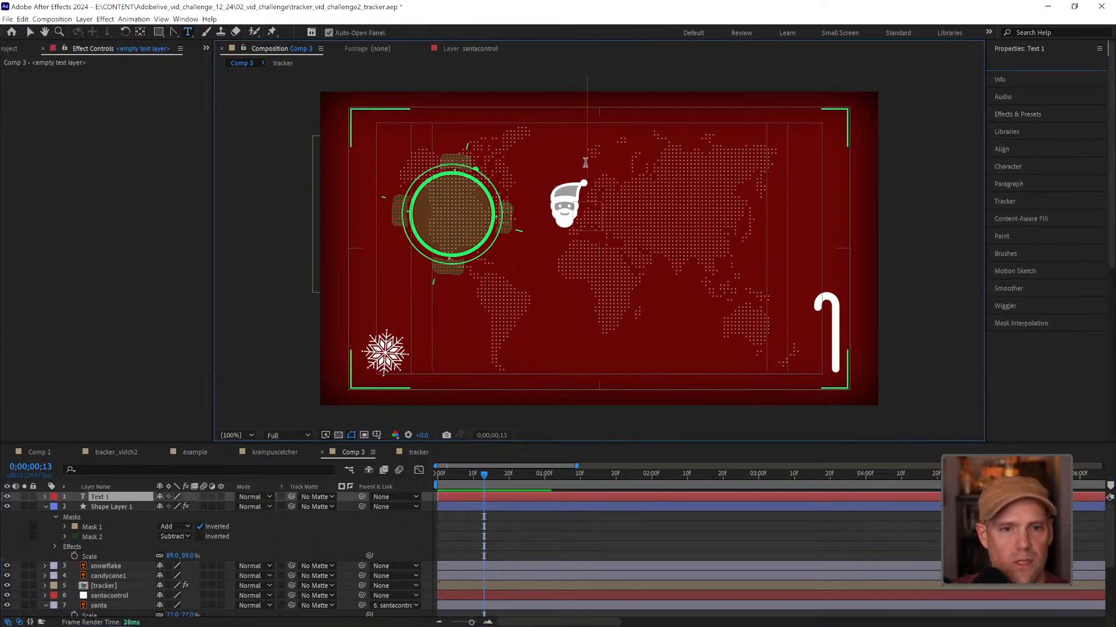
{"action": "type", "text": "S"}
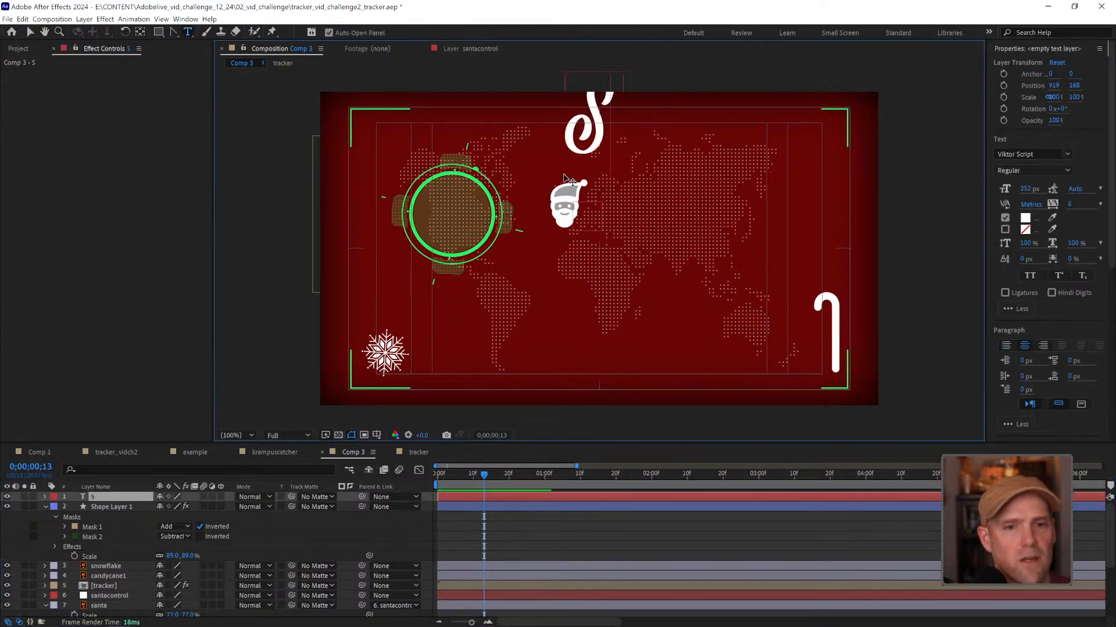
{"action": "type", "text": "leigh"}
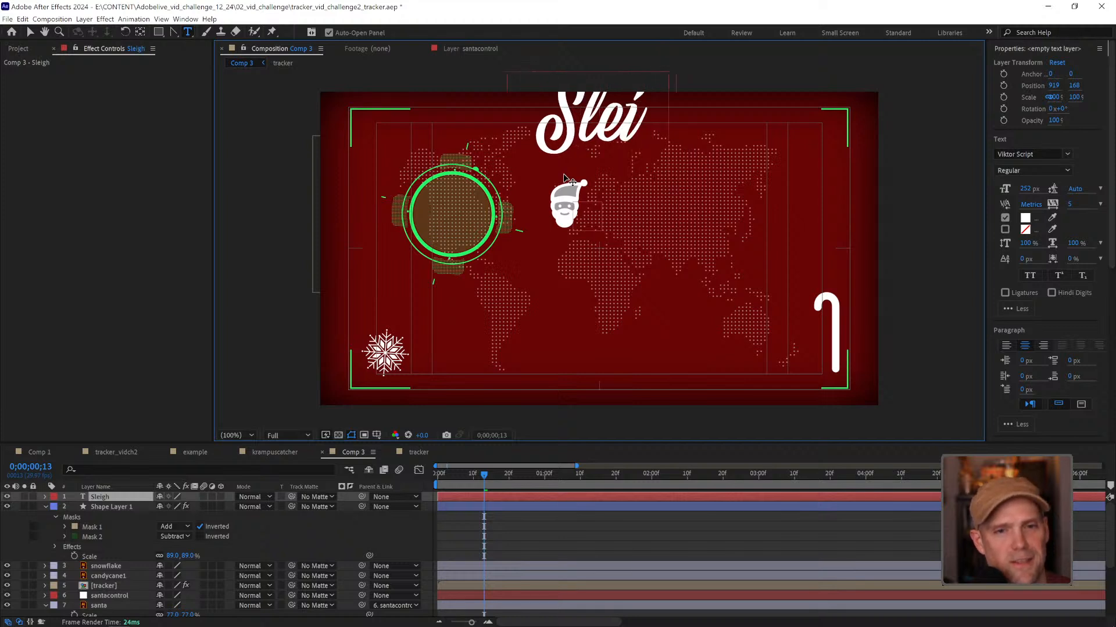
{"action": "type", "text": " finder"}
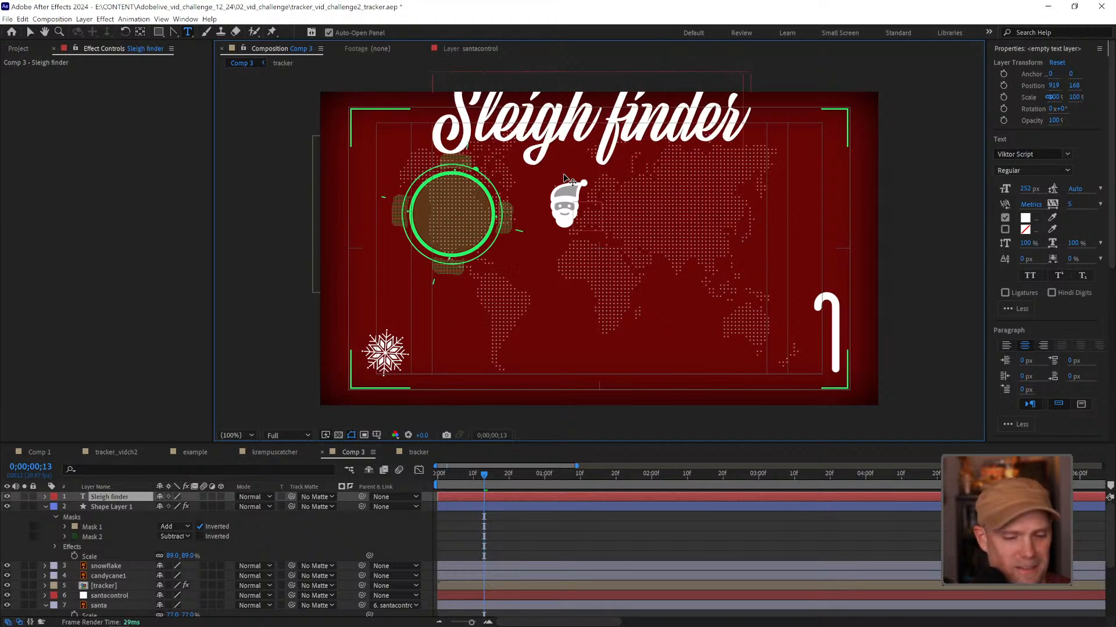
{"action": "type", "text": " 5000"}
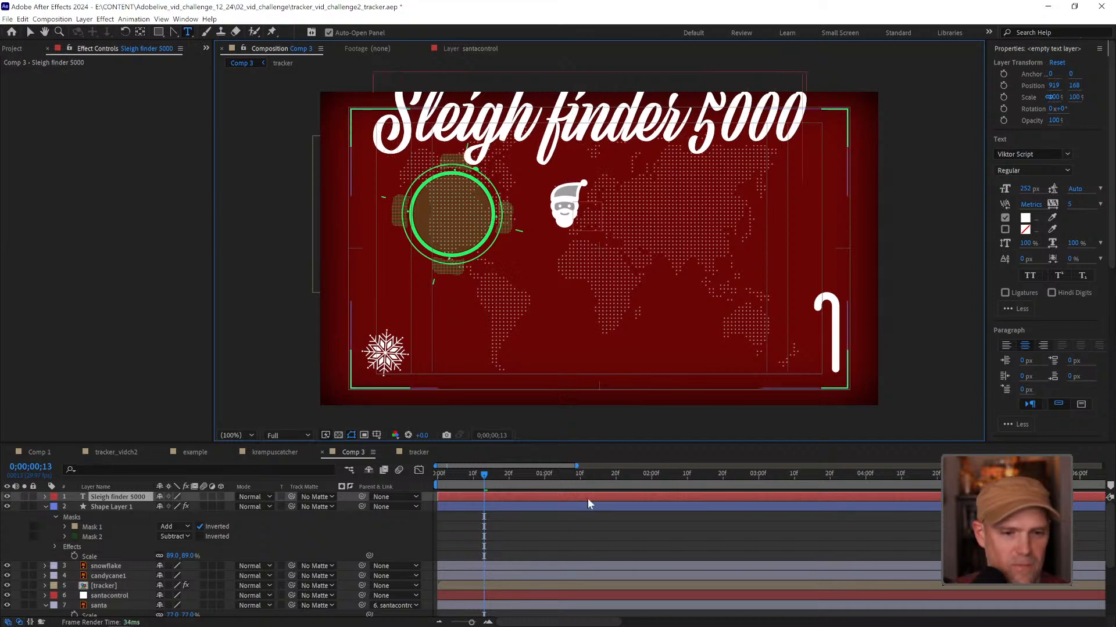
{"action": "left_click", "coordinate": [416, 498]}
Step: Change the font of the "Sleigh finder 5000" text layer to CoFo Peshka VF
{"action": "left_click", "coordinate": [142, 497]}
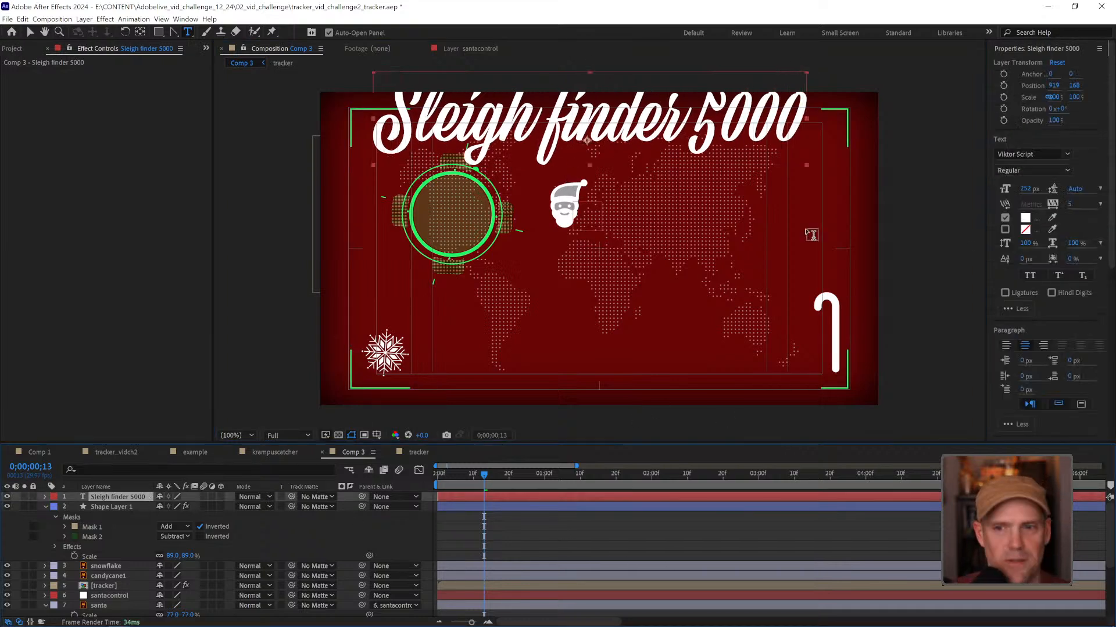
{"action": "left_click", "coordinate": [1064, 156]}
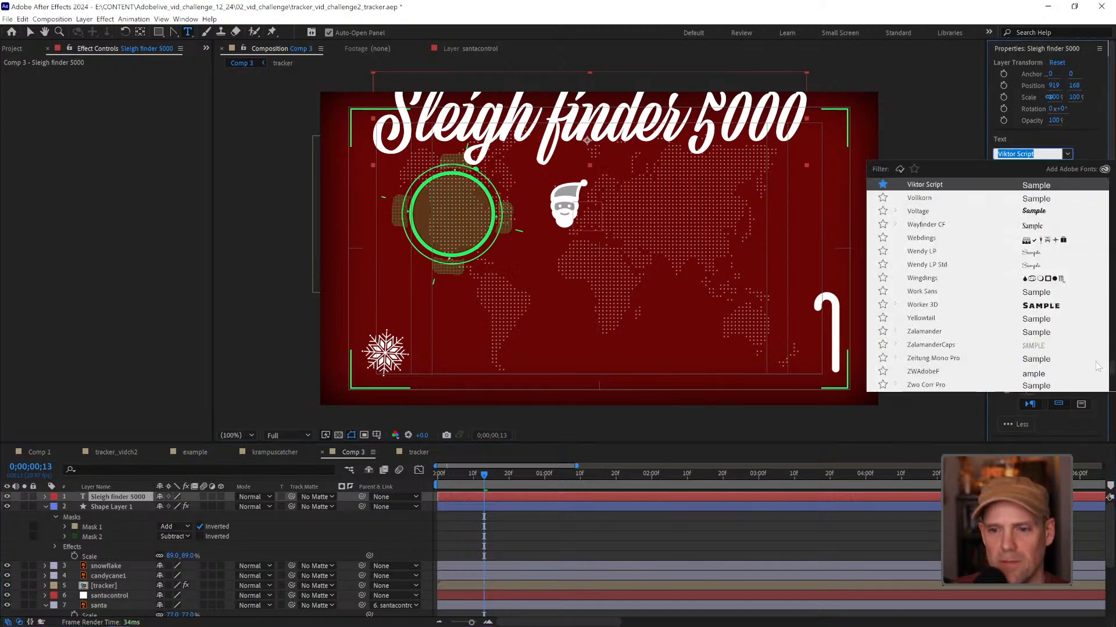
{"action": "left_click_drag", "start_coordinate": [1112, 370], "coordinate": [1102, 244]}
{"action": "scroll", "coordinate": [1102, 244], "scroll_direction": "up", "scroll_amount": 2}
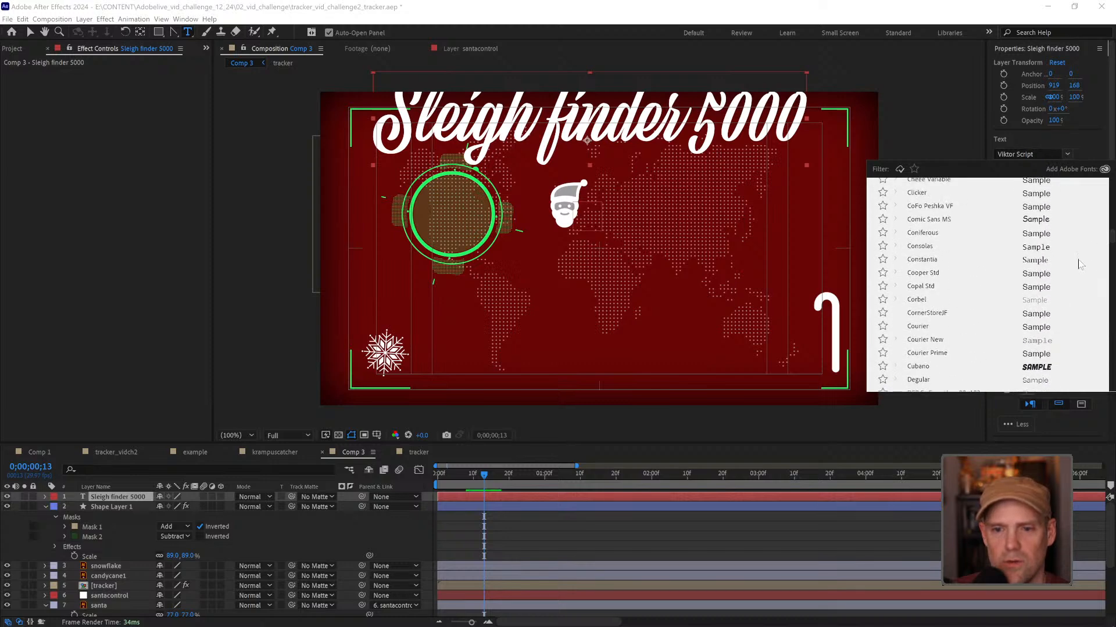
{"action": "left_click", "coordinate": [939, 208]}
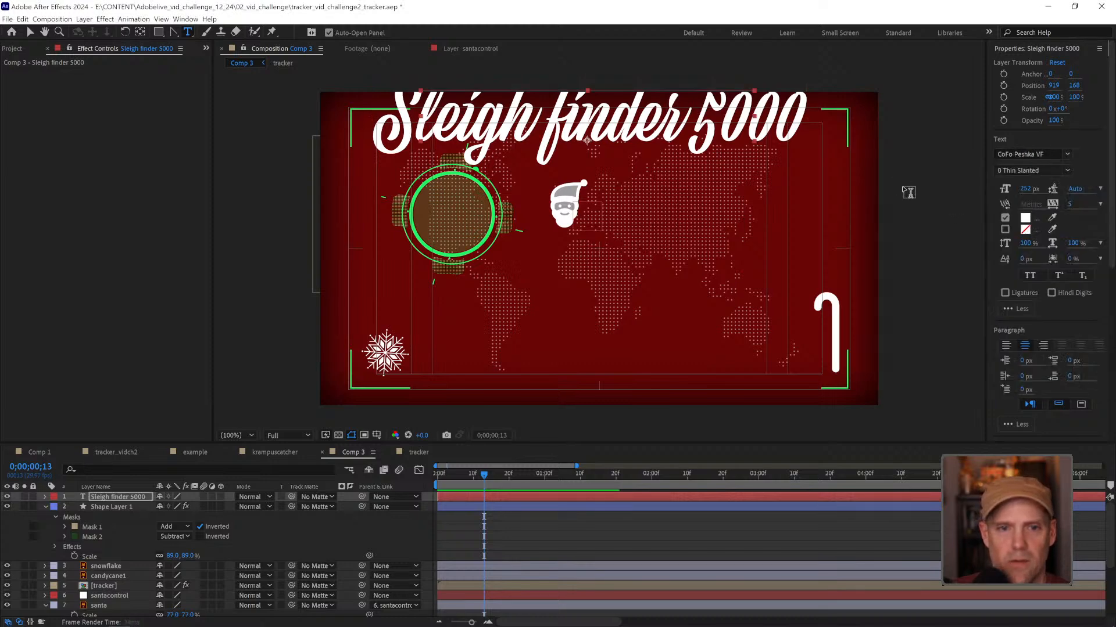
Step: Set the title's font style to 0 Regular Slanted and reduce its font size to 123 px
{"action": "left_click_drag", "start_coordinate": [1025, 189], "coordinate": [981, 194]}
{"action": "left_click", "coordinate": [1063, 170]}
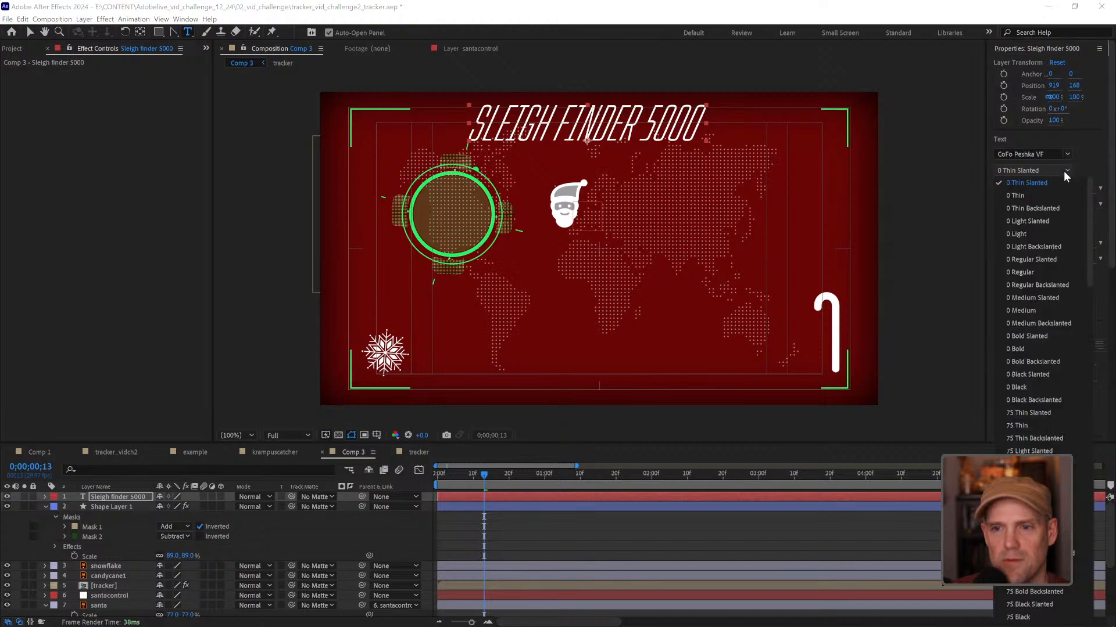
{"action": "left_click", "coordinate": [1044, 234]}
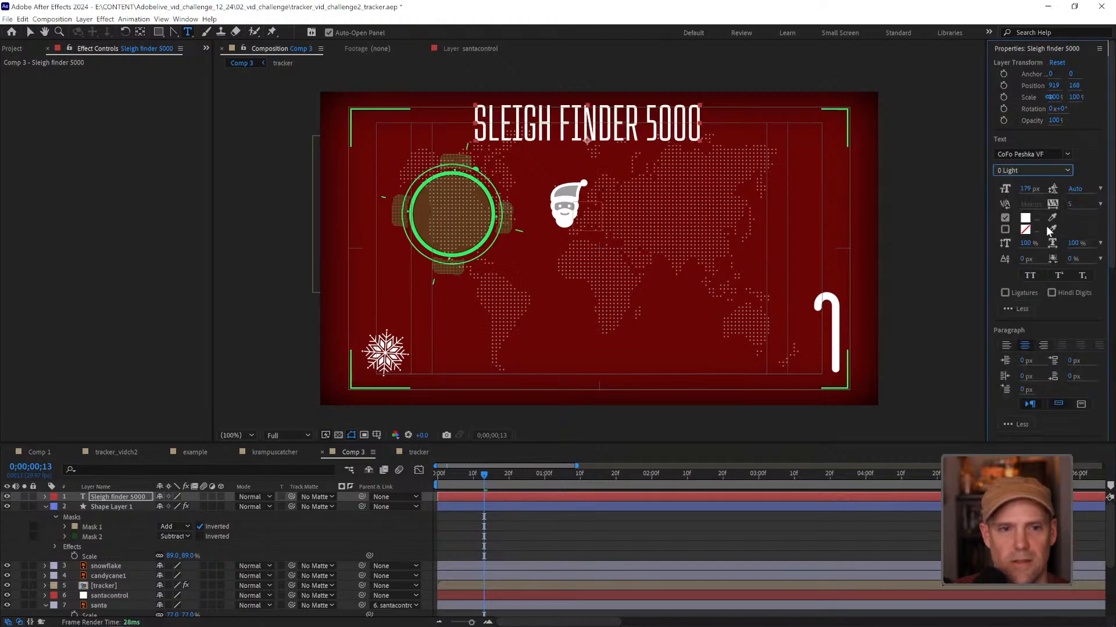
{"action": "left_click", "coordinate": [1066, 170]}
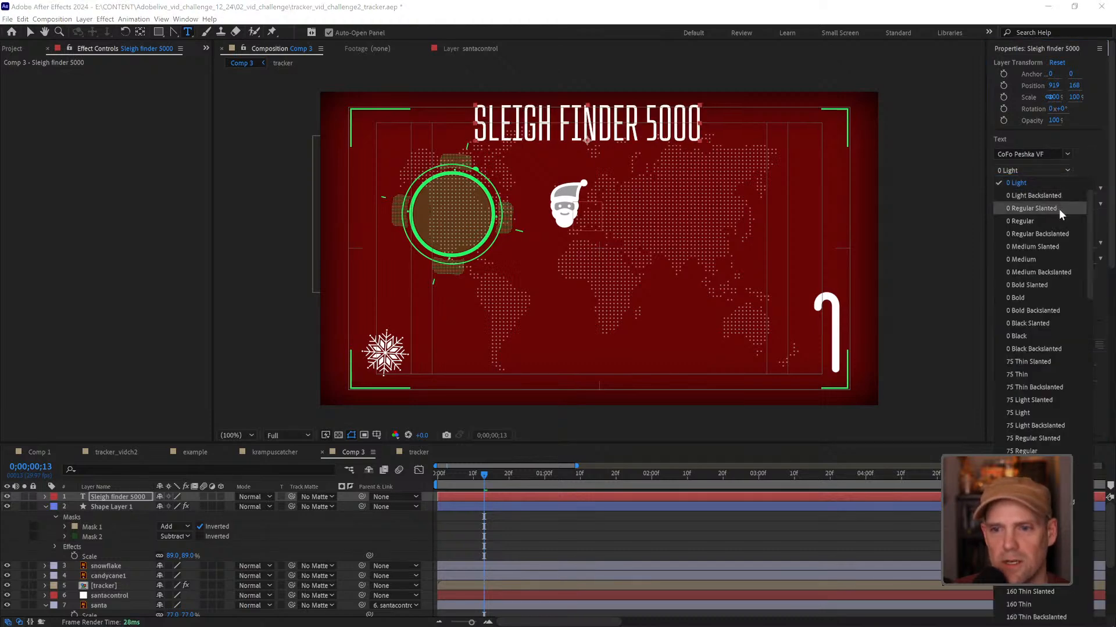
{"action": "left_click", "coordinate": [1058, 208]}
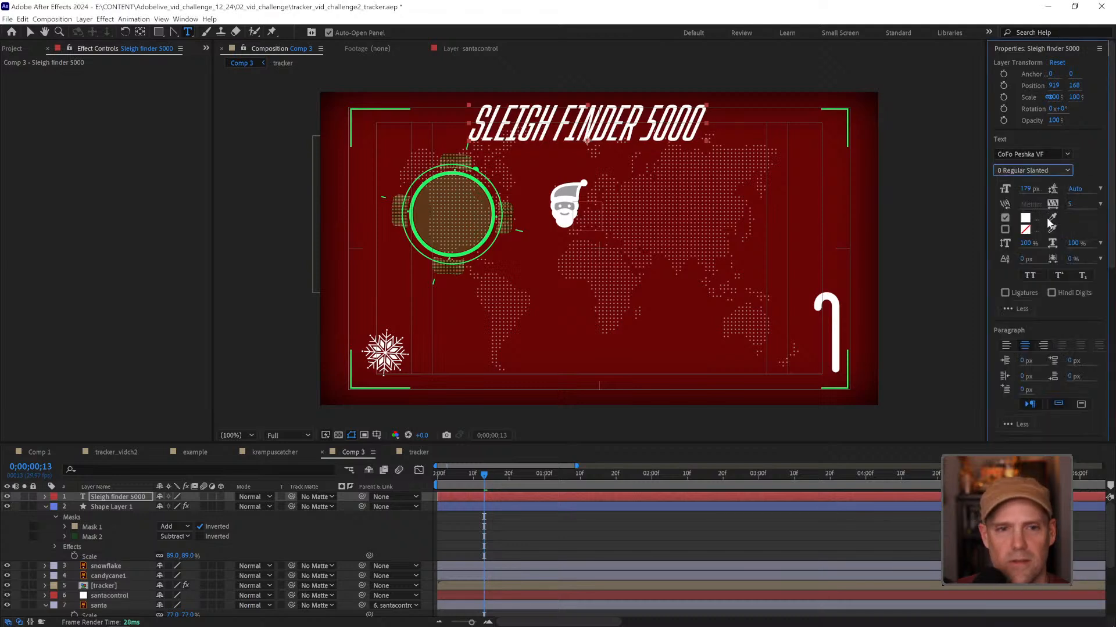
{"action": "left_click_drag", "start_coordinate": [1026, 188], "coordinate": [837, 189]}
Step: Centre the title horizontally above the map, between the upper corner brackets, at position 960, 144
{"action": "key", "text": "v"}
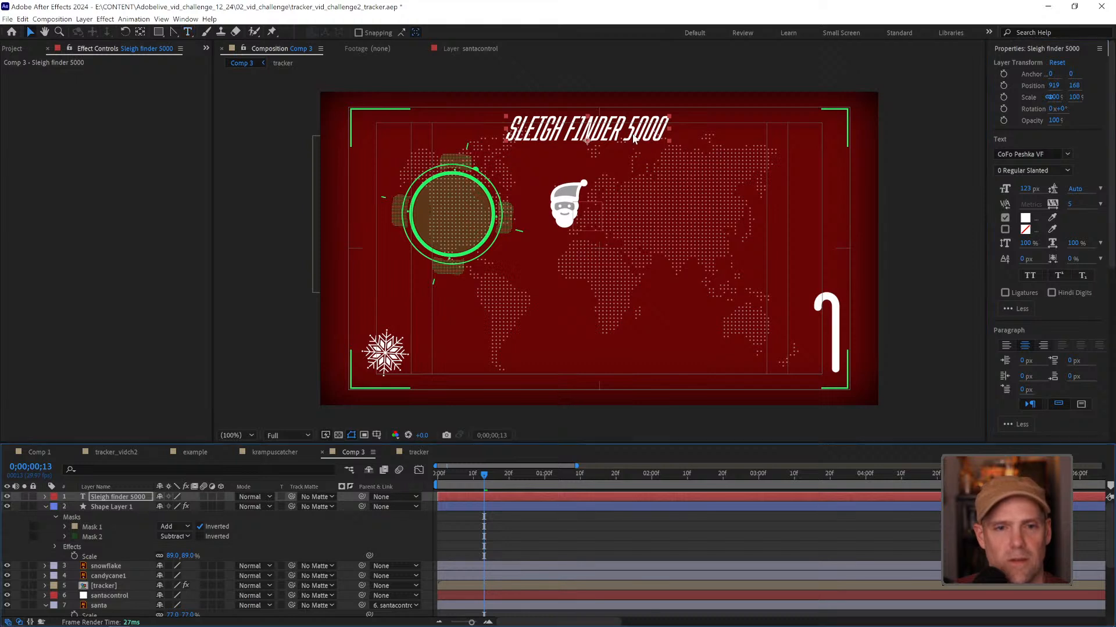
{"action": "left_click_drag", "start_coordinate": [634, 138], "coordinate": [634, 129]}
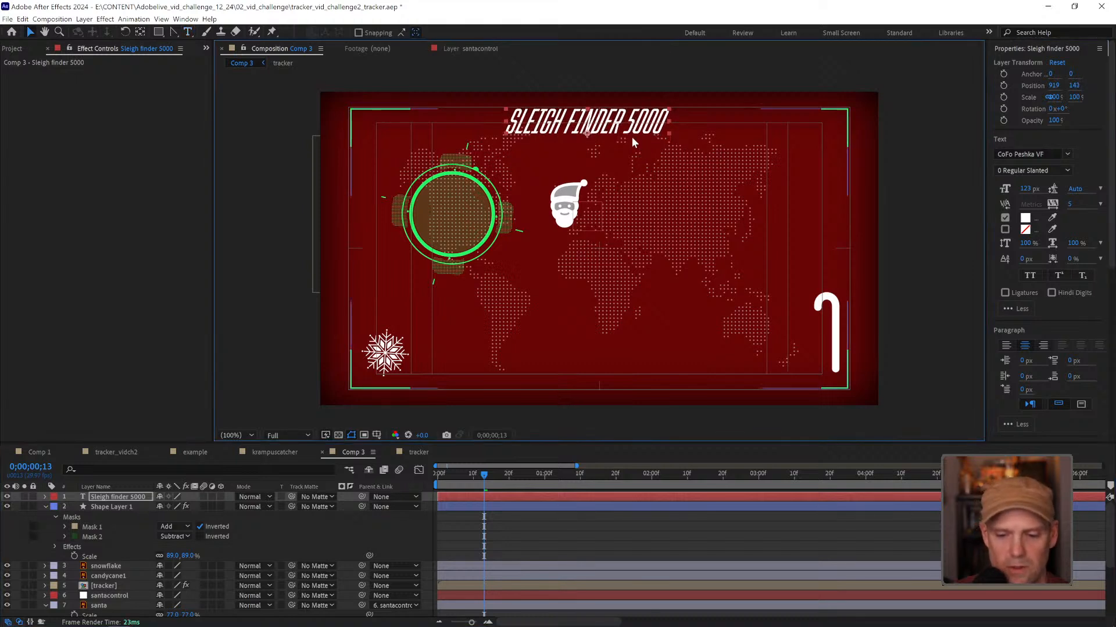
{"action": "key", "text": "ctrl+Home"}
{"action": "left_click_drag", "start_coordinate": [632, 244], "coordinate": [633, 127]}
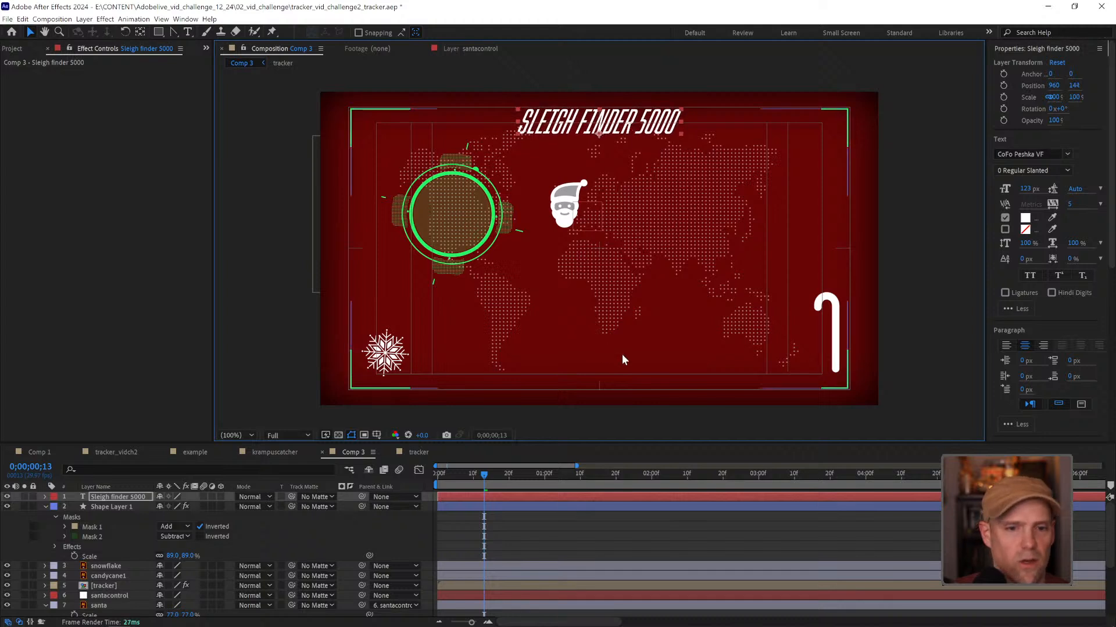
Step: Paste the copied green Tint effect onto the "Sleigh finder 5000" text layer
{"action": "left_click", "coordinate": [547, 517]}
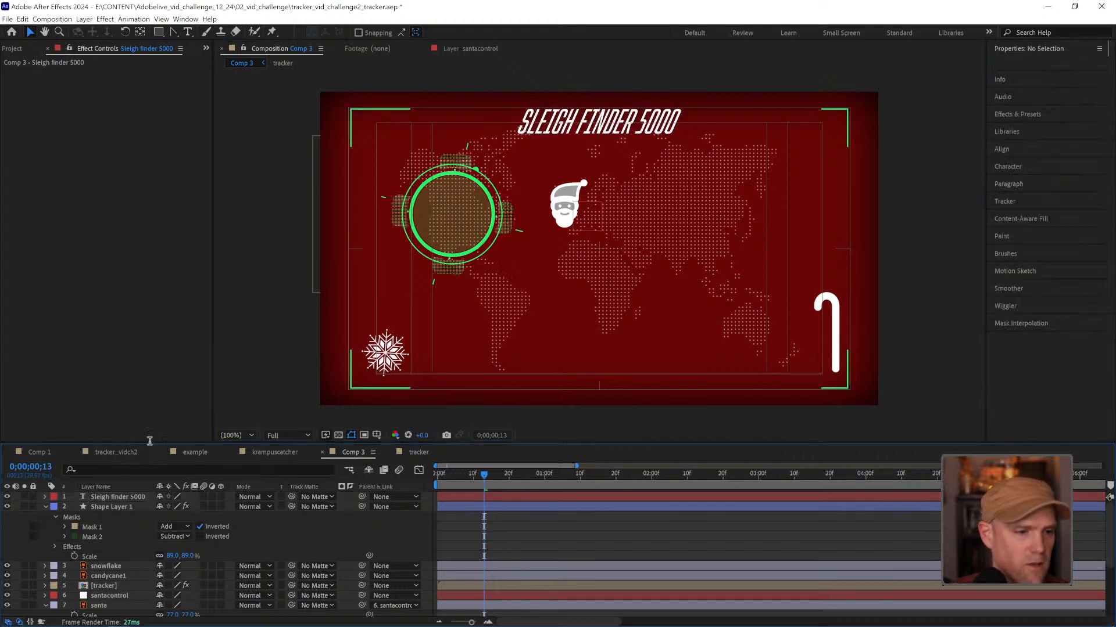
{"action": "left_click", "coordinate": [112, 498]}
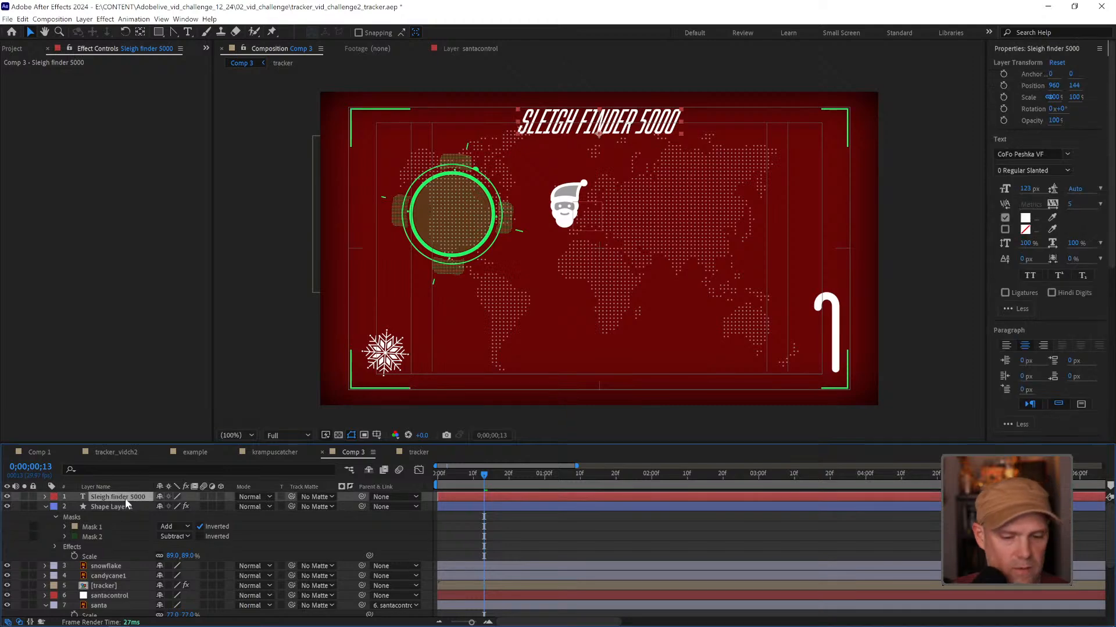
{"action": "key", "text": "ctrl+v"}
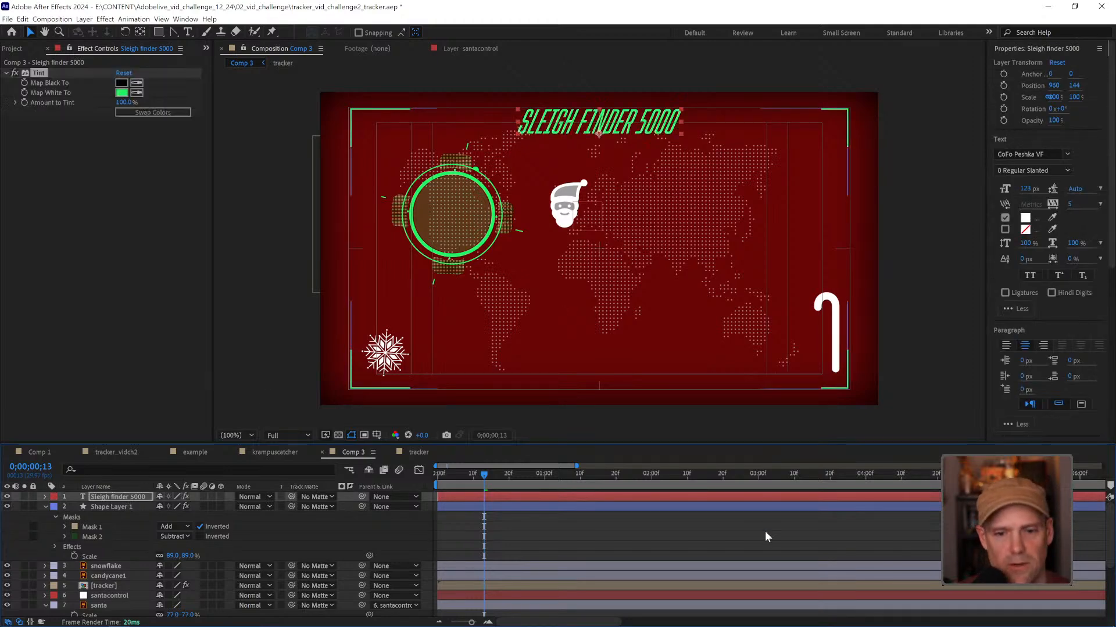
Step: Preview the Comp 3 animation with the green title, then stop playback
{"action": "left_click", "coordinate": [766, 536]}
{"action": "key", "text": "space"}
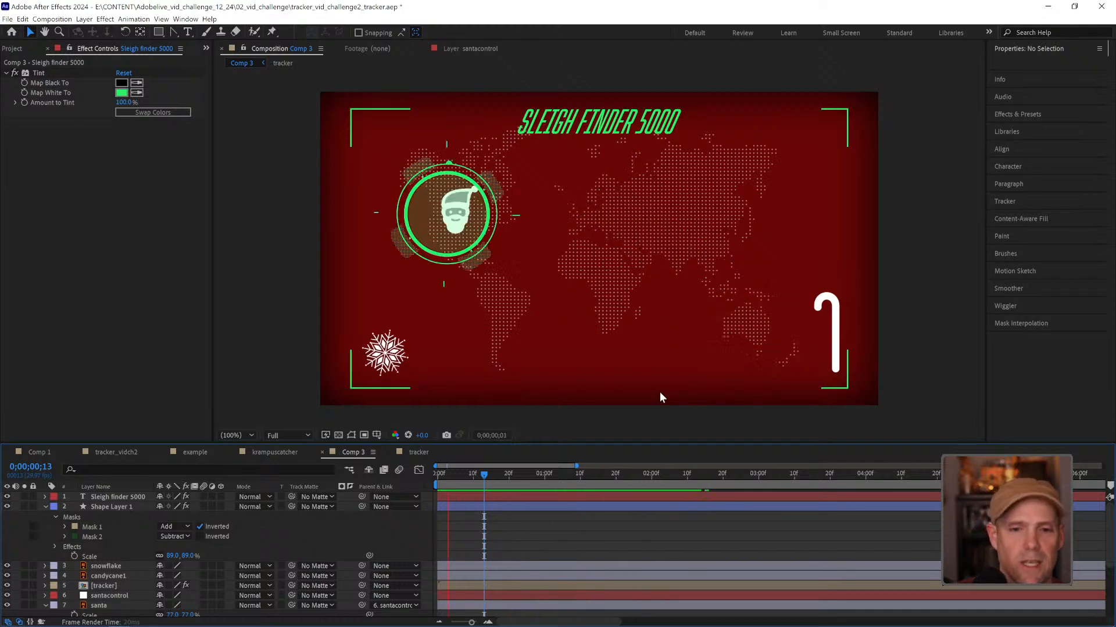
{"action": "key", "text": "space"}
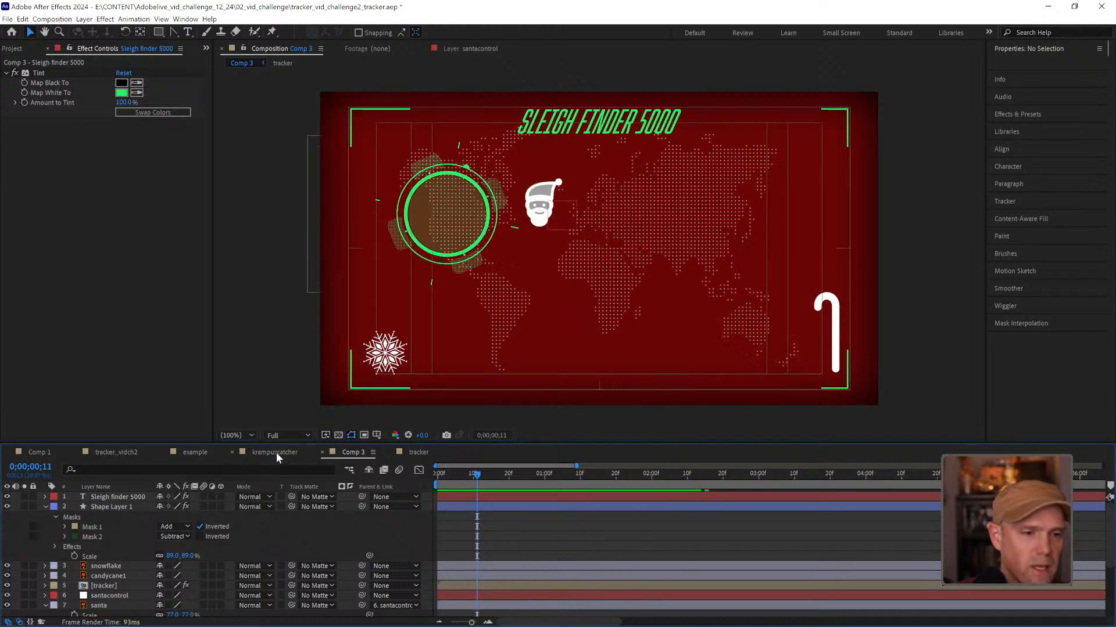
Step: Open the krampuscatcher composition, maximize its viewer, fit the frame, hide the layer controls and preview the finished example
{"action": "left_click", "coordinate": [276, 453]}
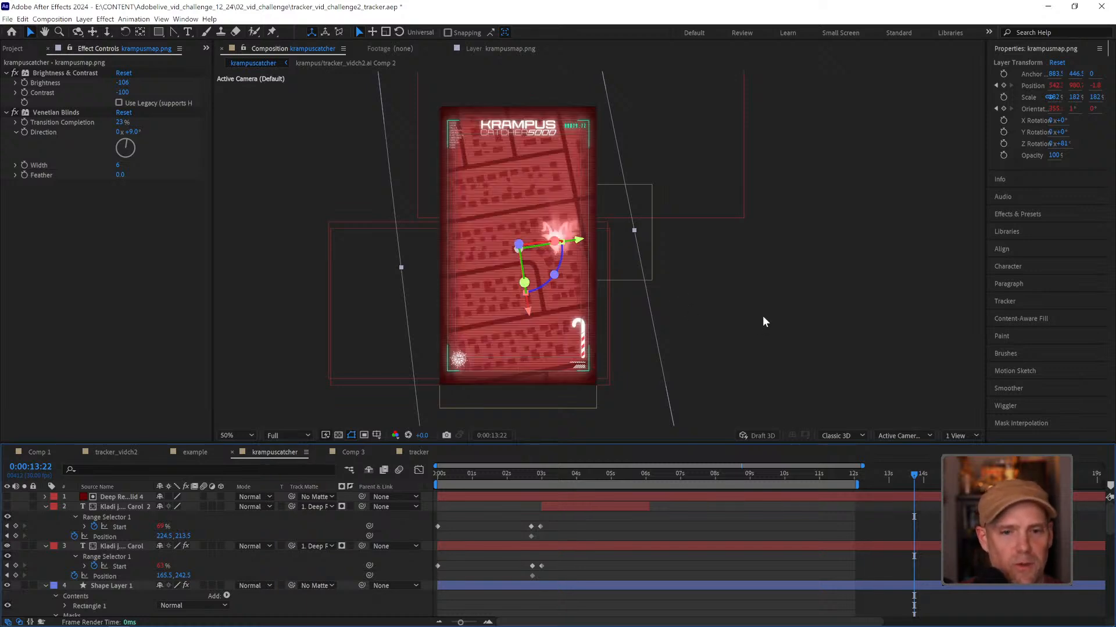
{"action": "key", "text": "grave"}
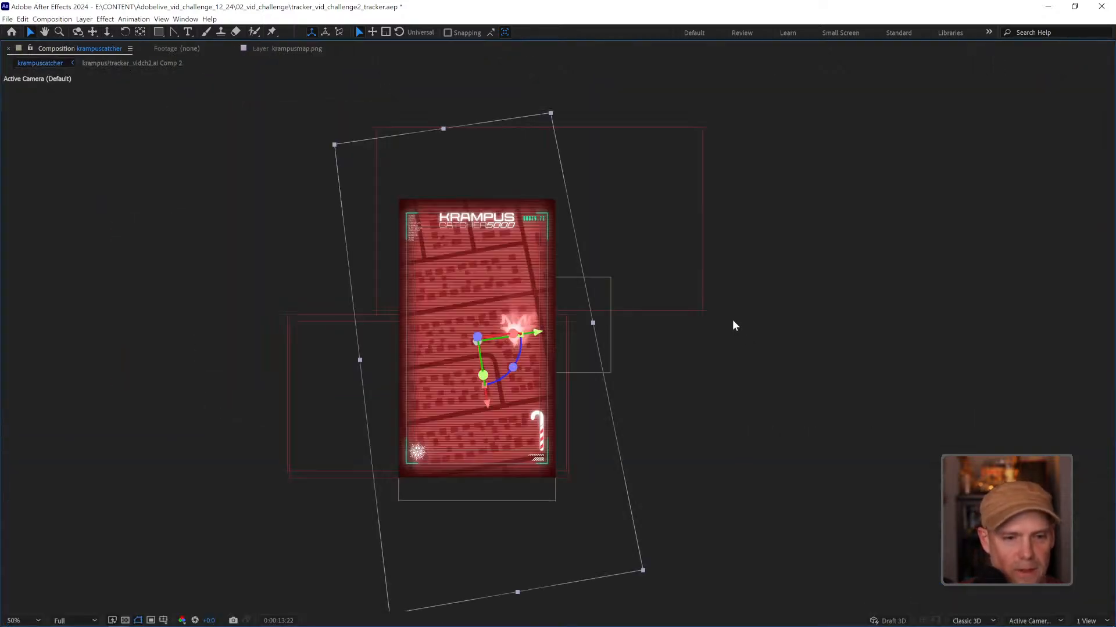
{"action": "left_click", "coordinate": [26, 622]}
{"action": "left_click", "coordinate": [26, 419]}
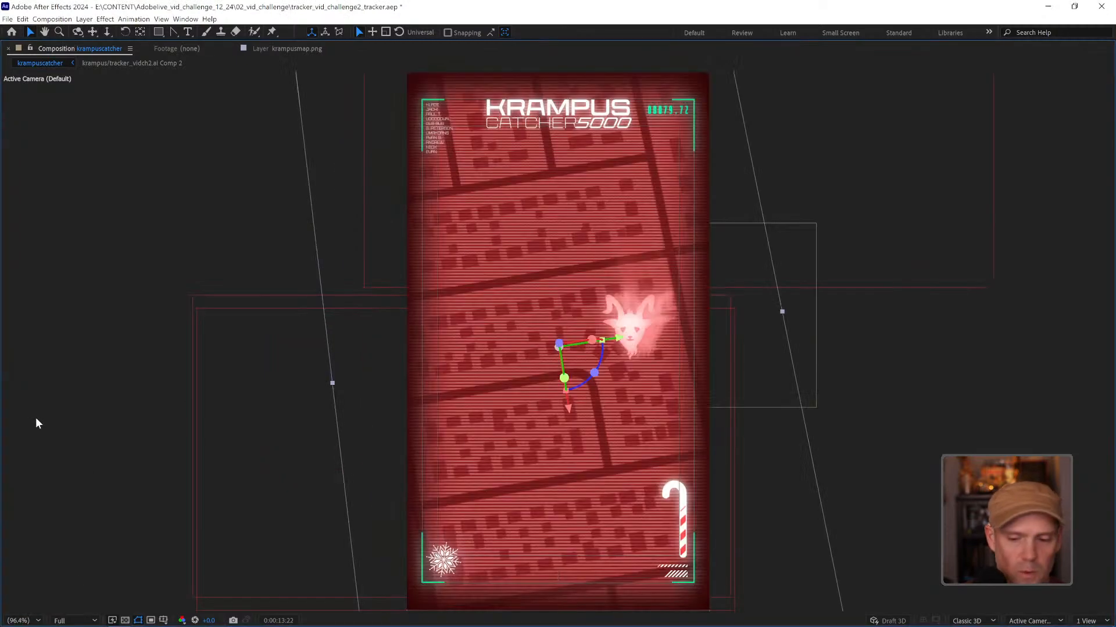
{"action": "key", "text": "ctrl+shift+h"}
{"action": "key", "text": "space"}
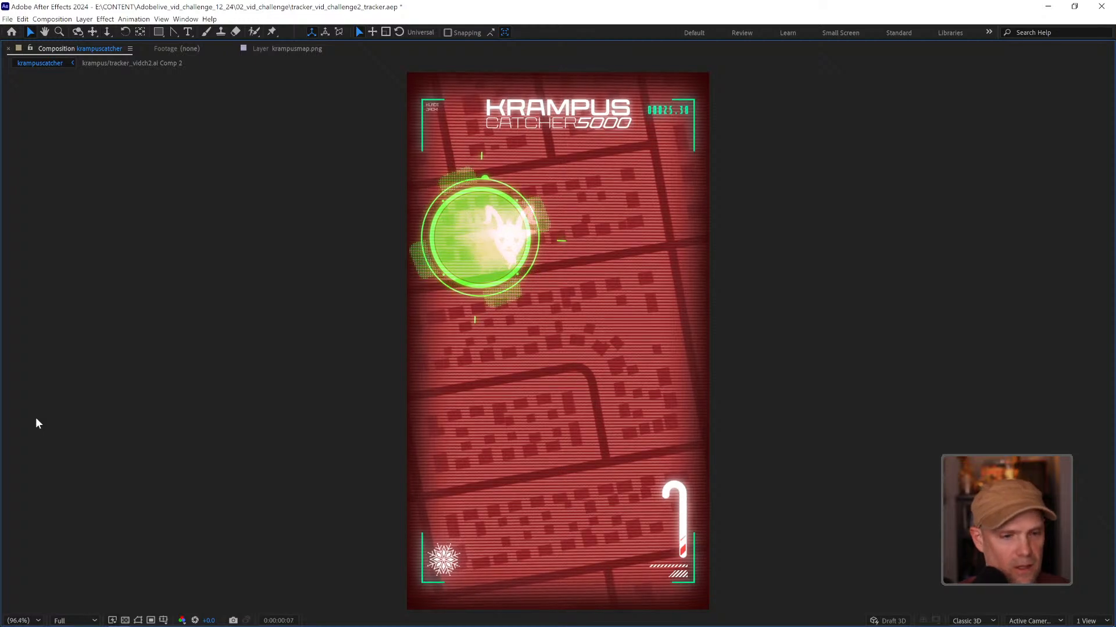